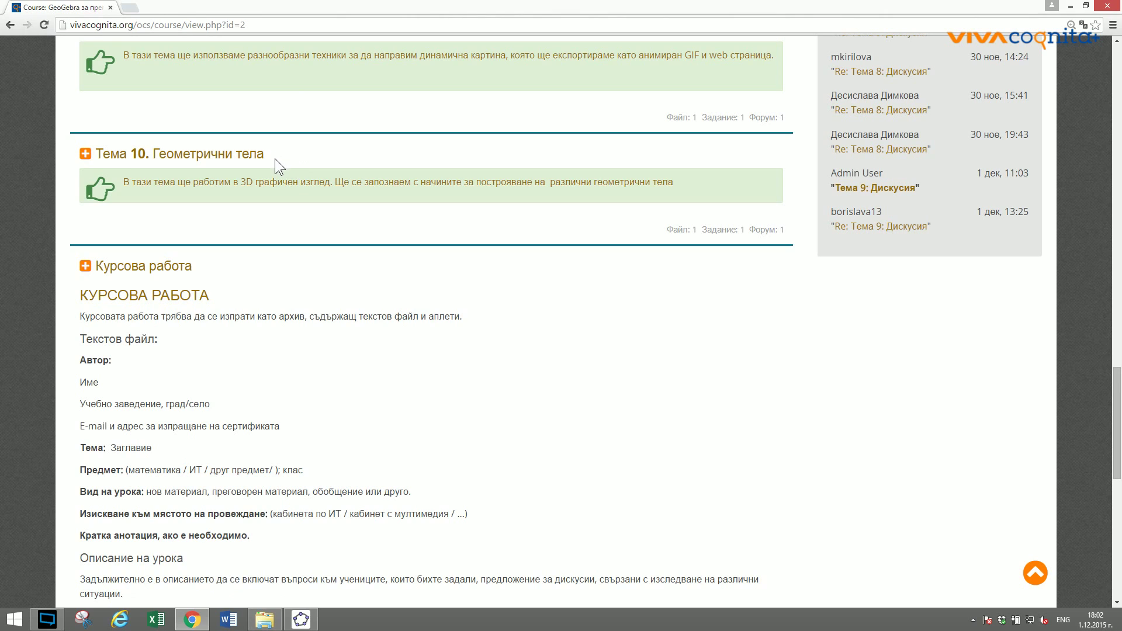
Examine the course work (Курсова работа) requirements on the course page, including the text file, lesson description, applets and deadlines.
scroll(272, 170, down, 1)
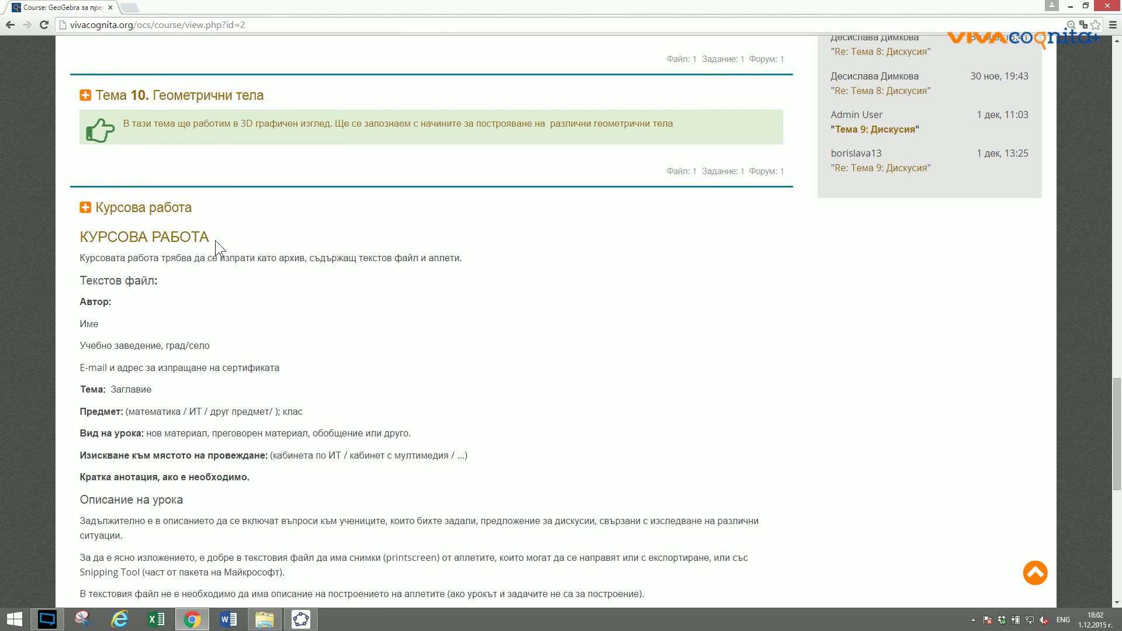
scroll(393, 323, down, 1)
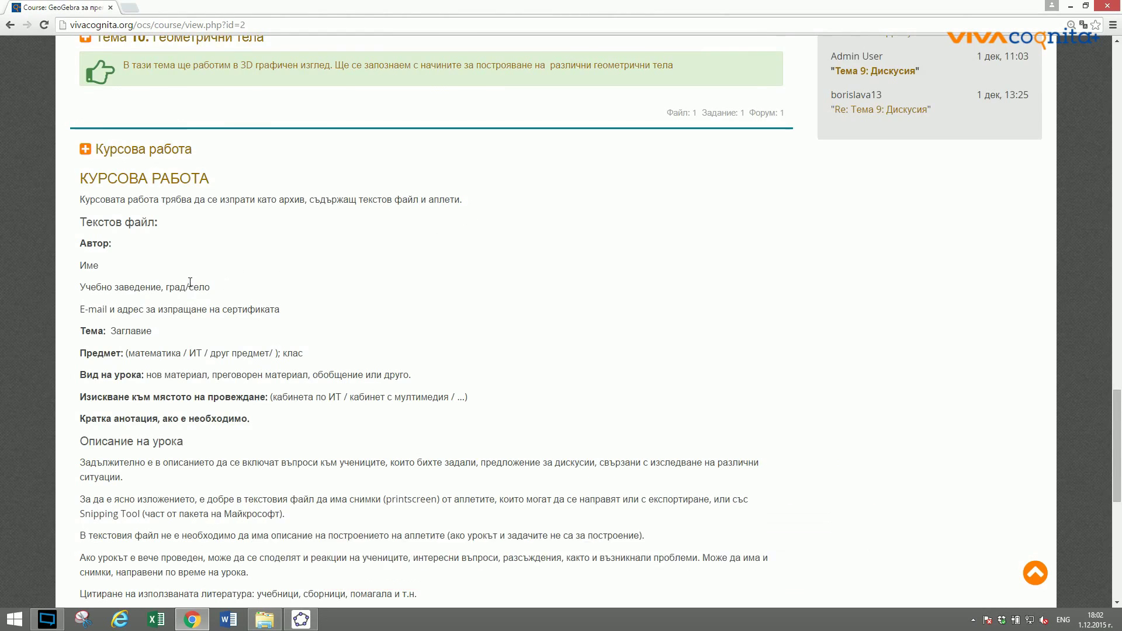
scroll(106, 135, down, 2)
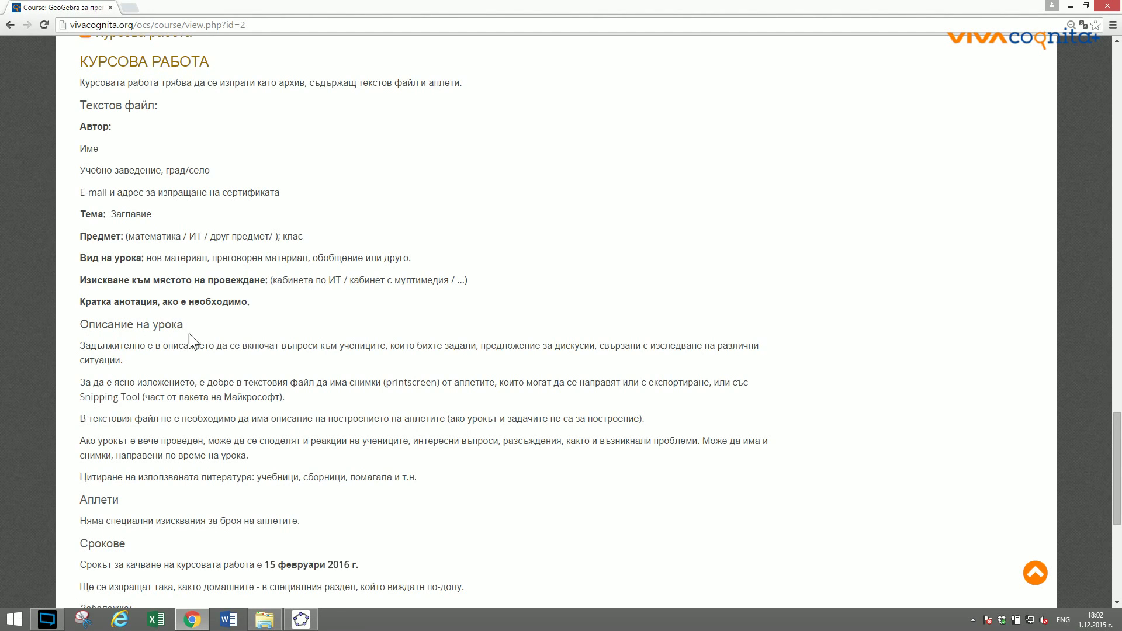
scroll(205, 317, down, 2)
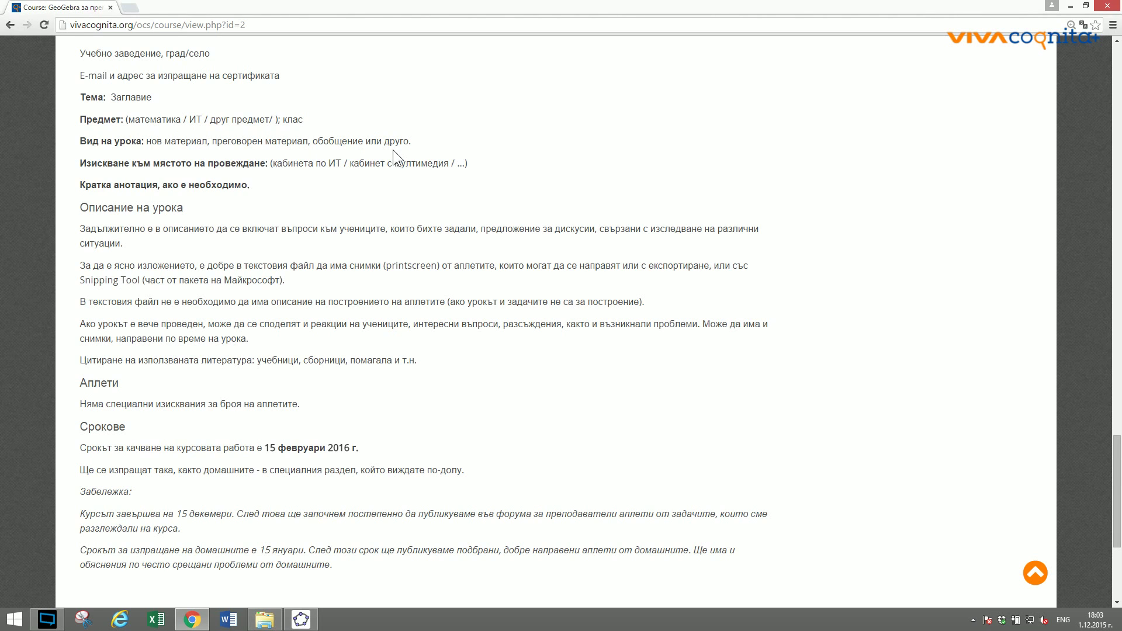
scroll(145, 322, down, 1)
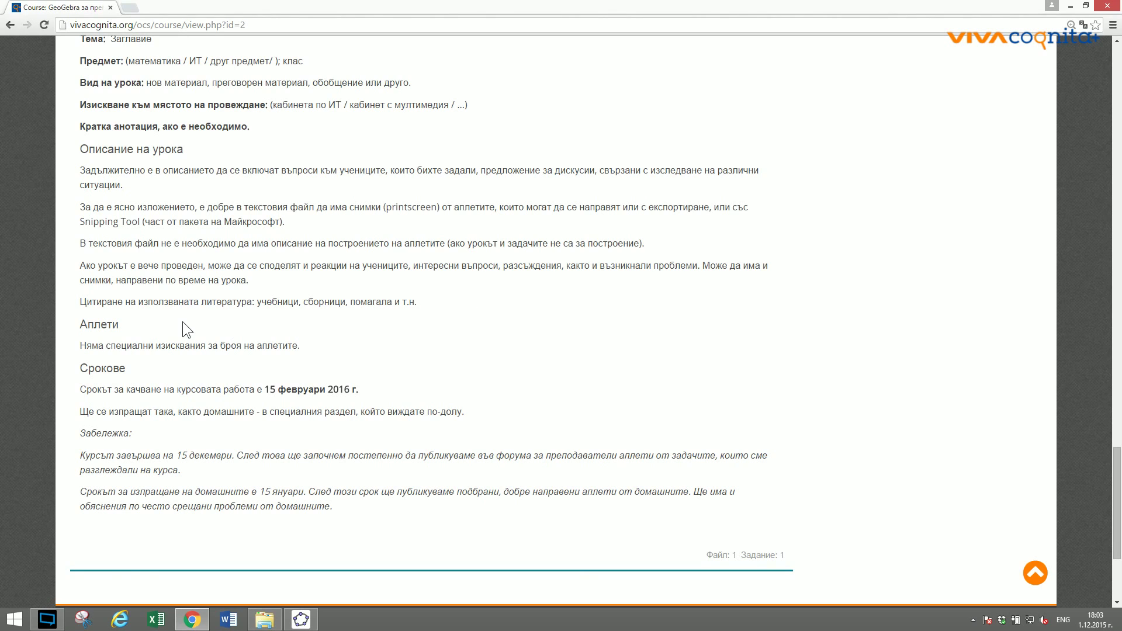
scroll(411, 334, down, 1)
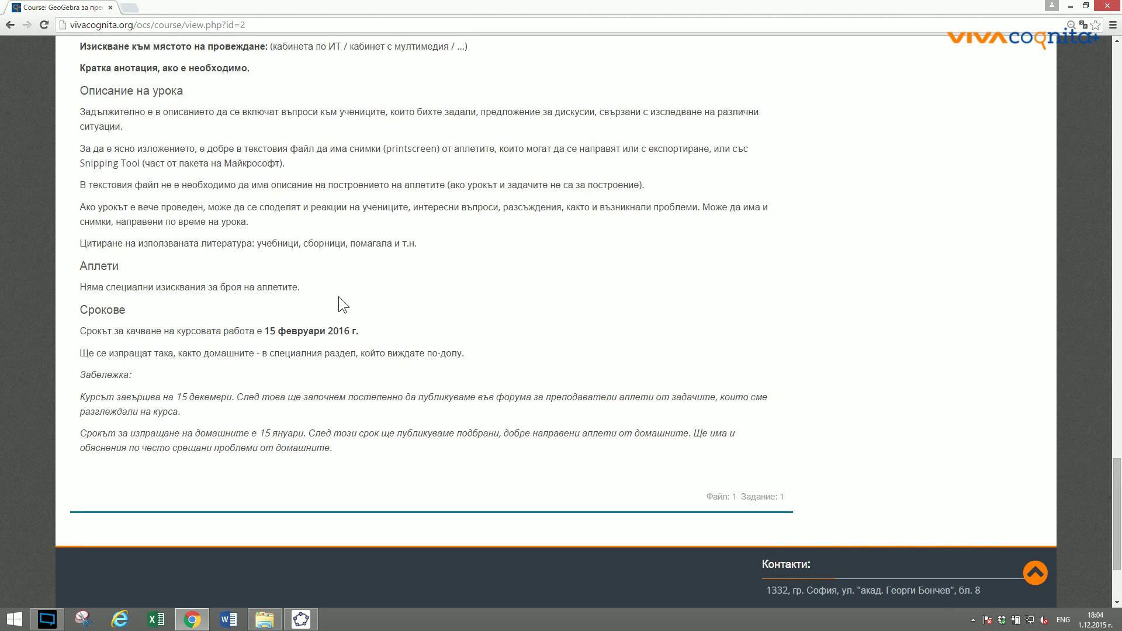
scroll(340, 303, down, 1)
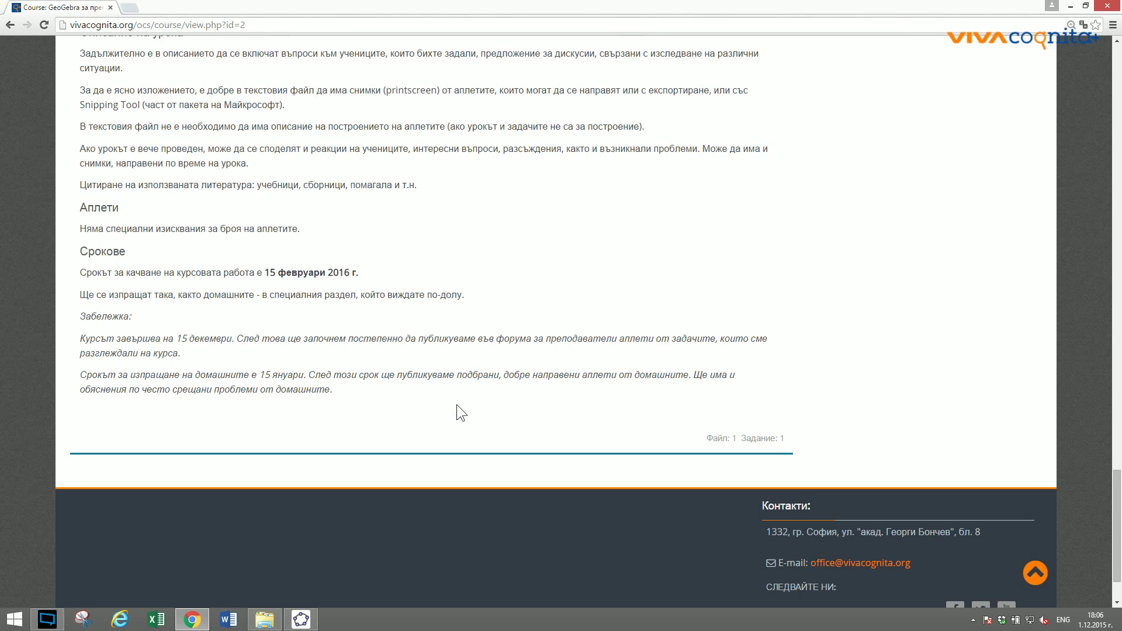
scroll(457, 404, up, 2)
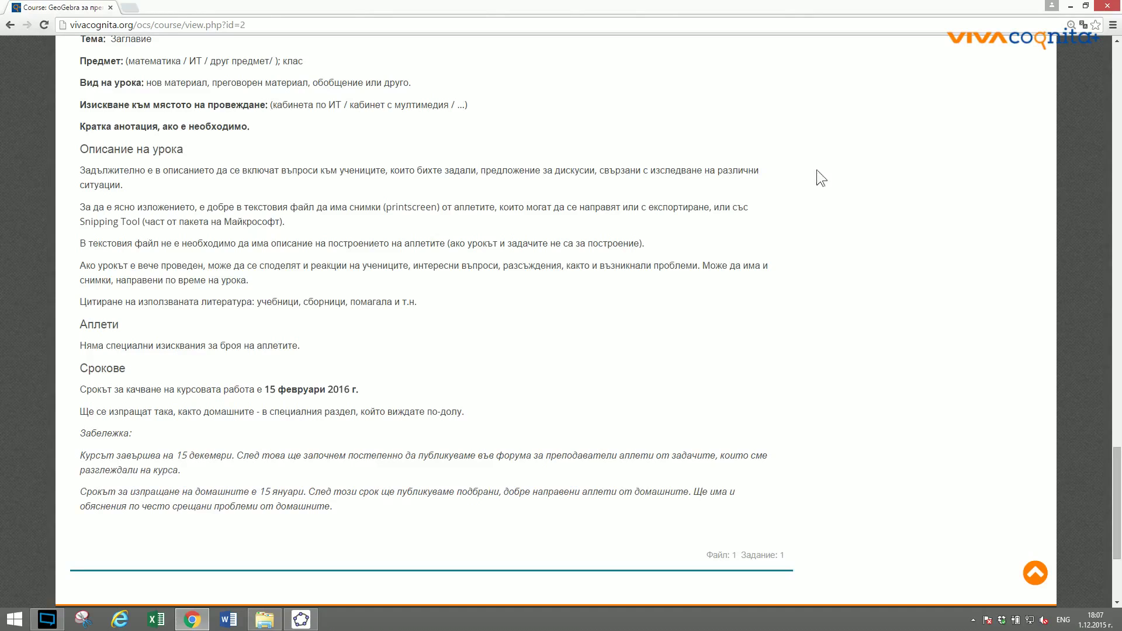
Switch to the desktop, open the "domashno ot Tema 9" folder and place its window beside the GeoGebra window.
click(1070, 6)
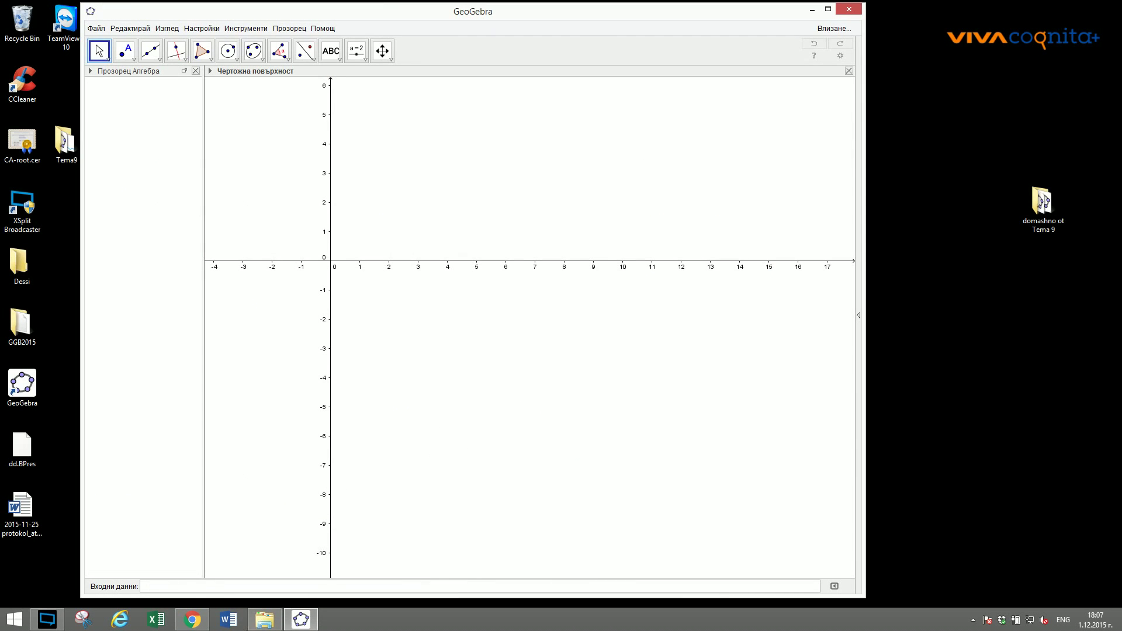
double_click(1039, 213)
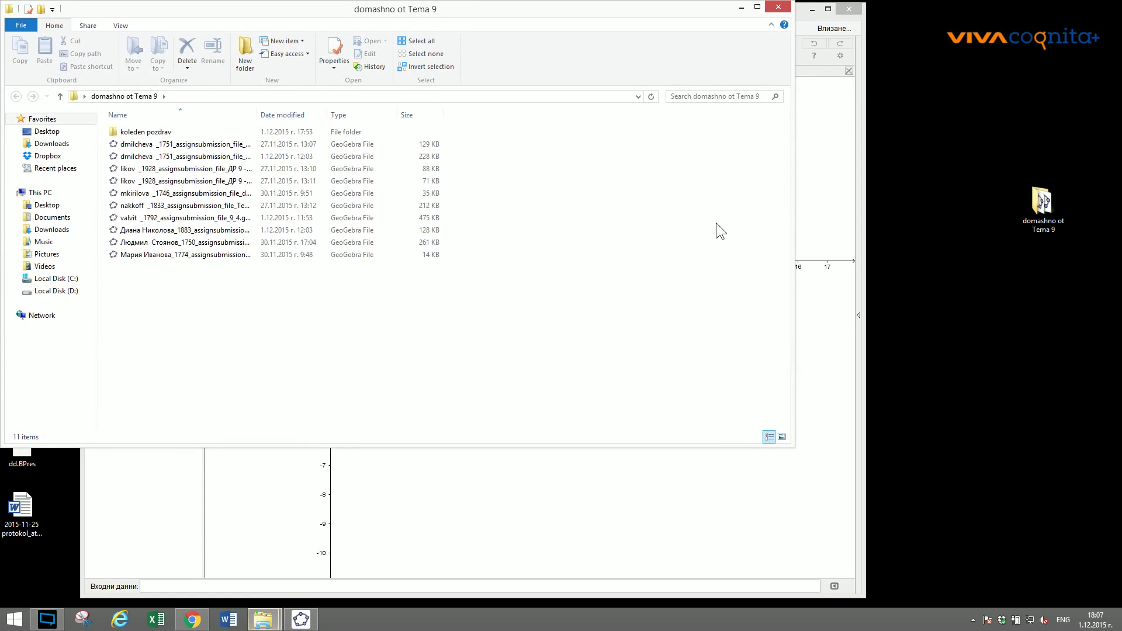
click(128, 146)
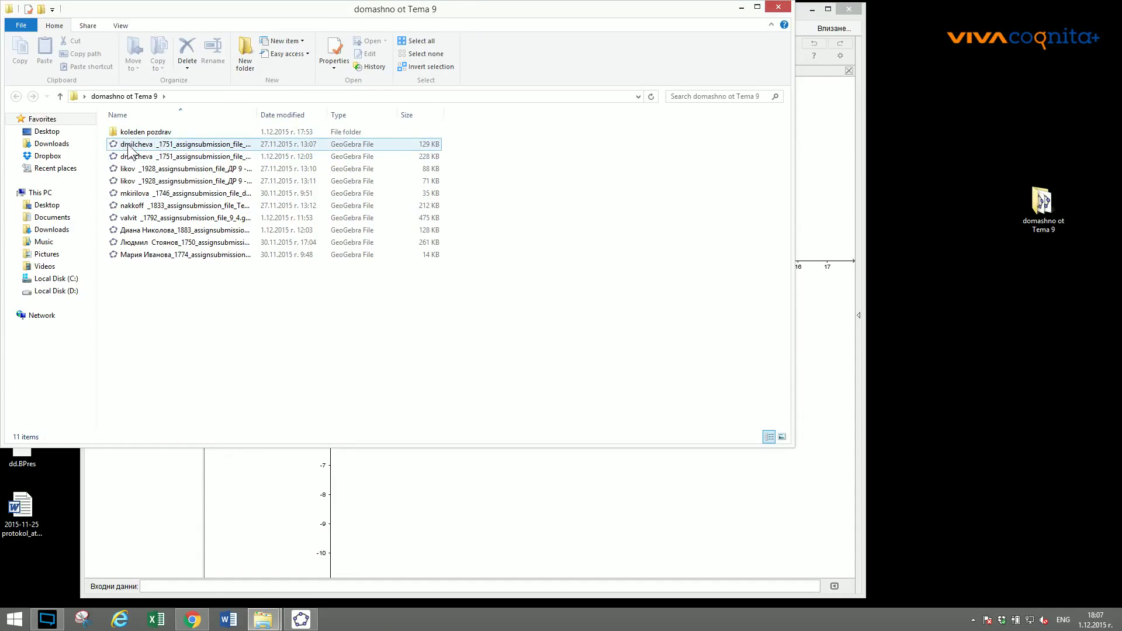
drag(455, 18, 614, 20)
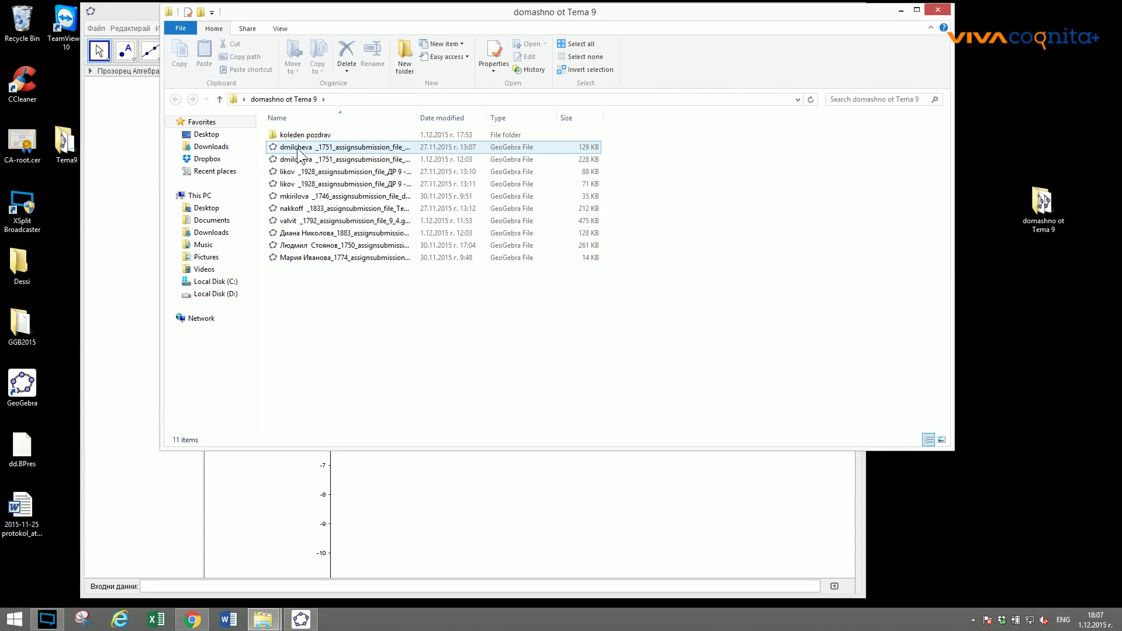
drag(624, 12, 1065, 61)
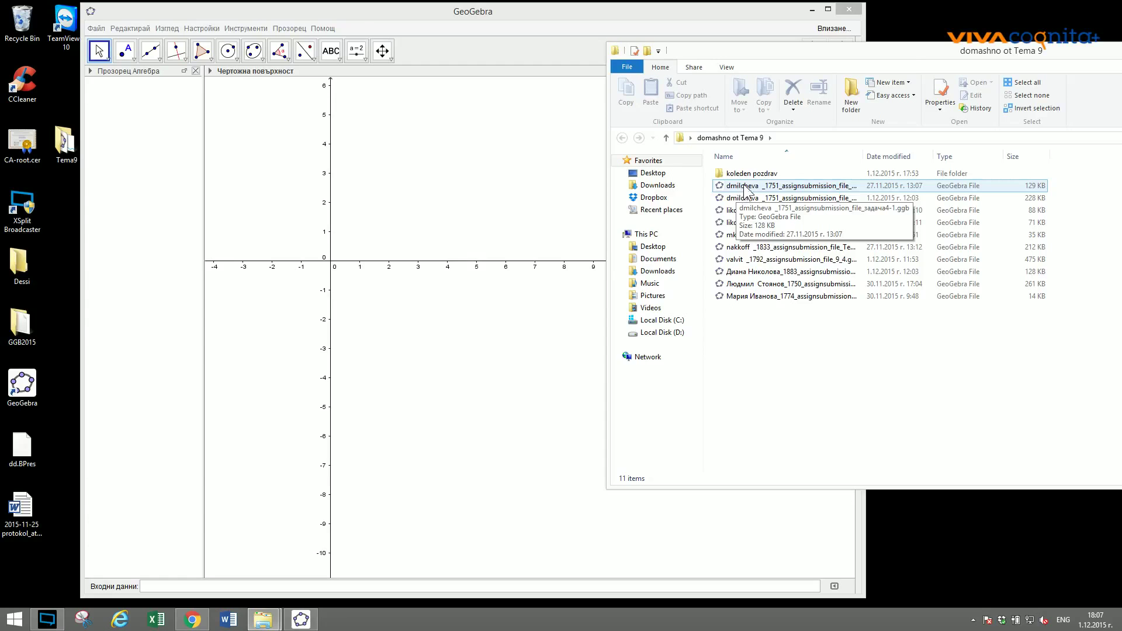
drag(898, 59, 972, 55)
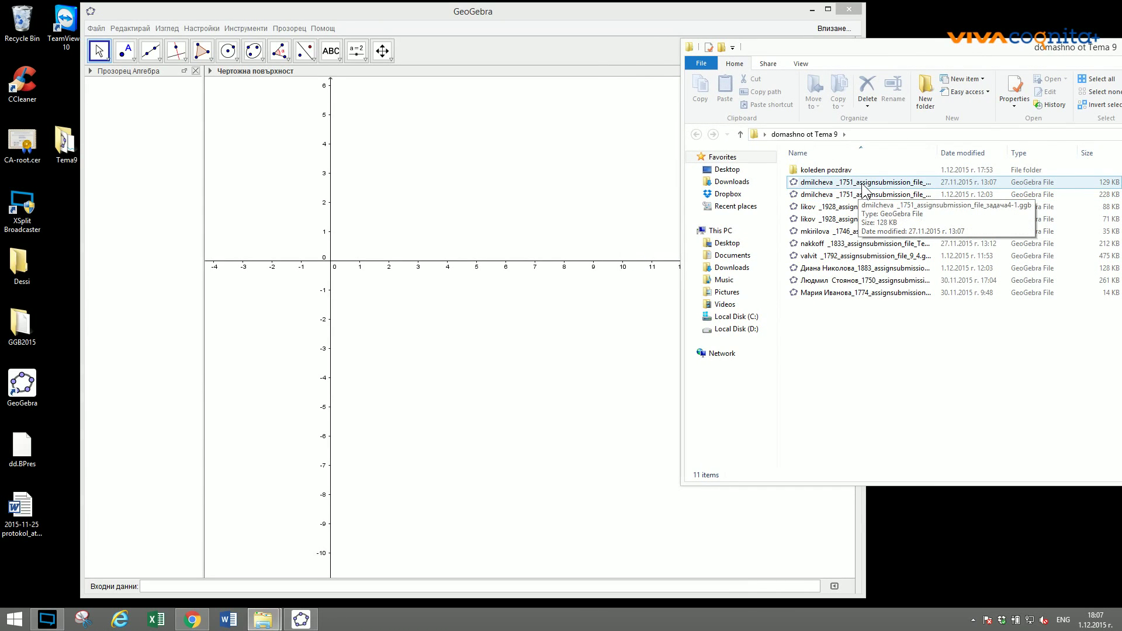
Load the homework file ending in задача4-1.ggb into GeoGebra and play its animation.
drag(860, 188, 513, 237)
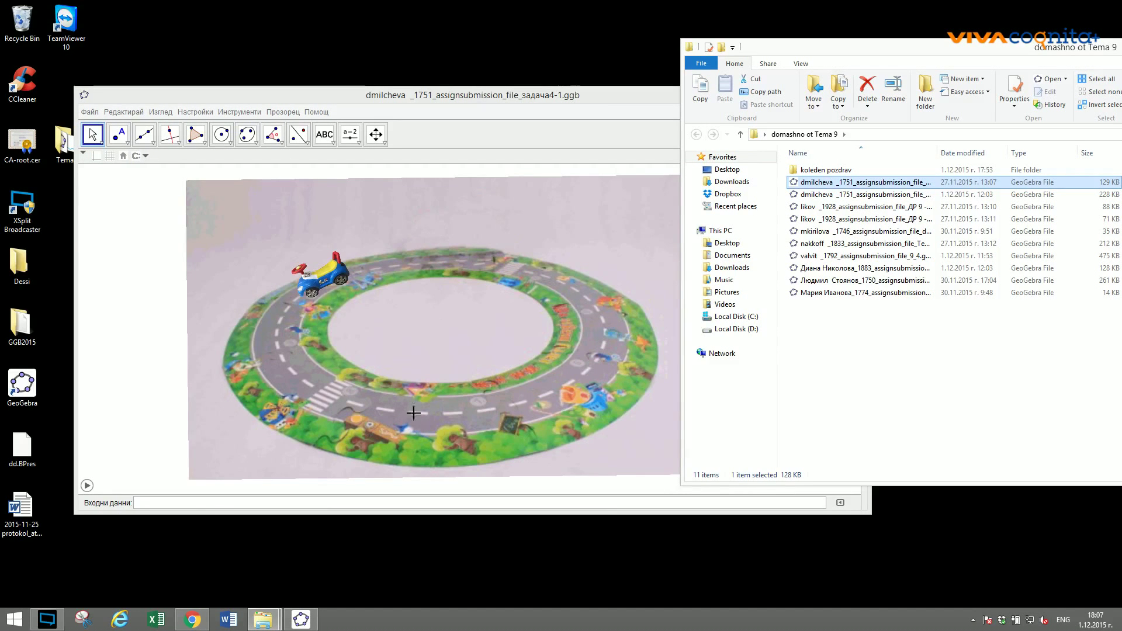
drag(947, 50, 1047, 45)
click(86, 486)
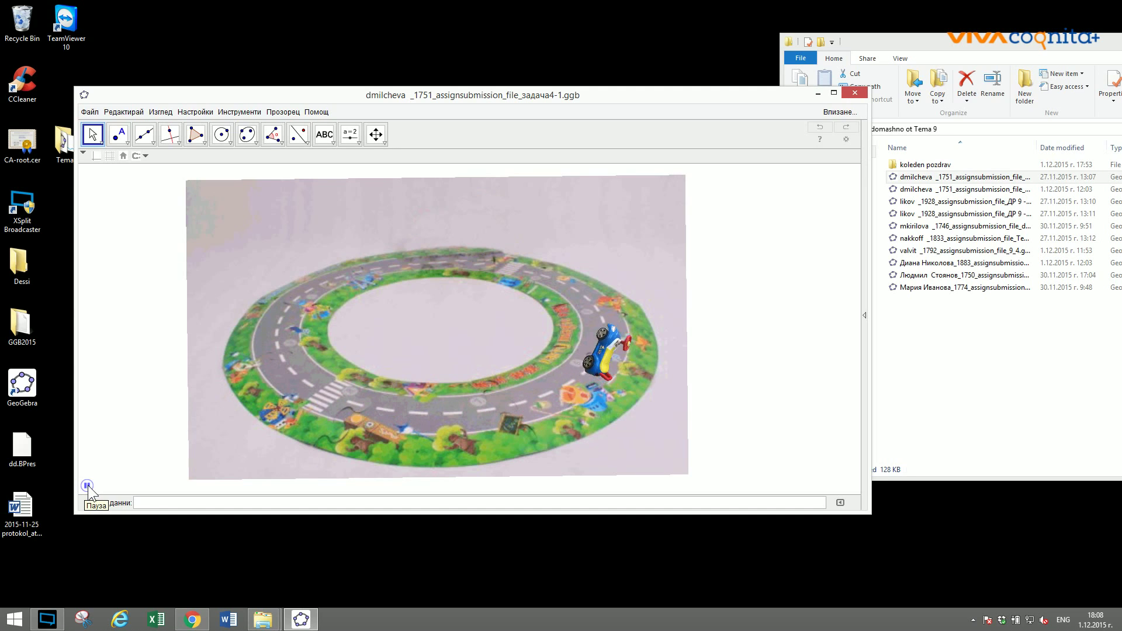
Load the homework file ending in задача4-2.ggb into GeoGebra without saving changes to the current one.
double_click(967, 190)
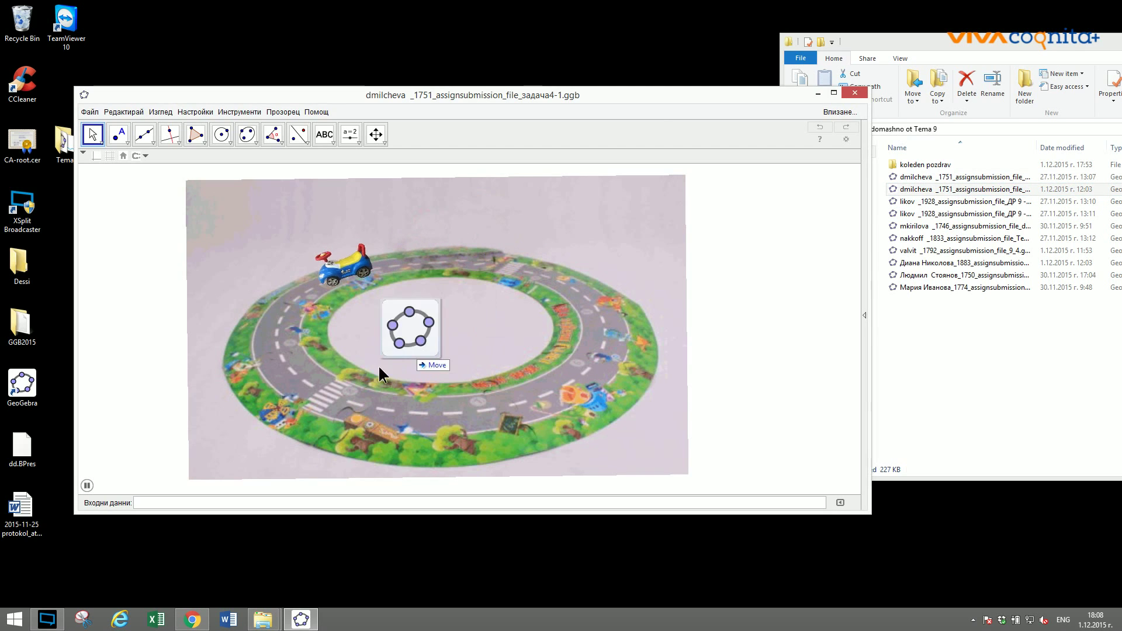
click(470, 318)
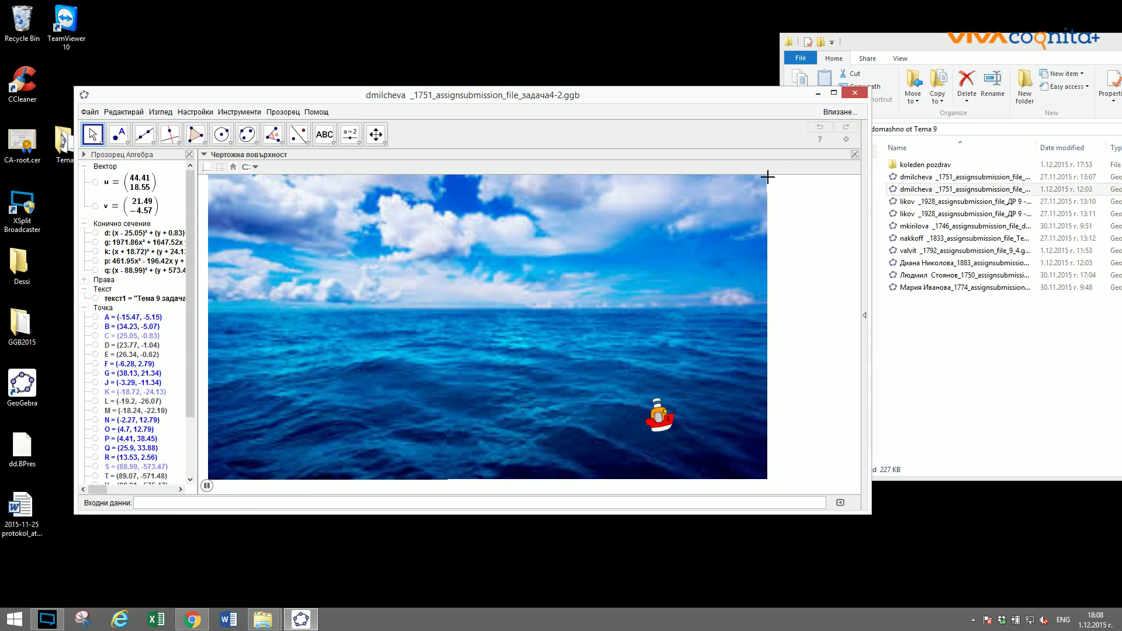
Load the homework file ending in ДР 9 - 4.1.ggb, view its animation in a maximized window and restore the window.
double_click(945, 204)
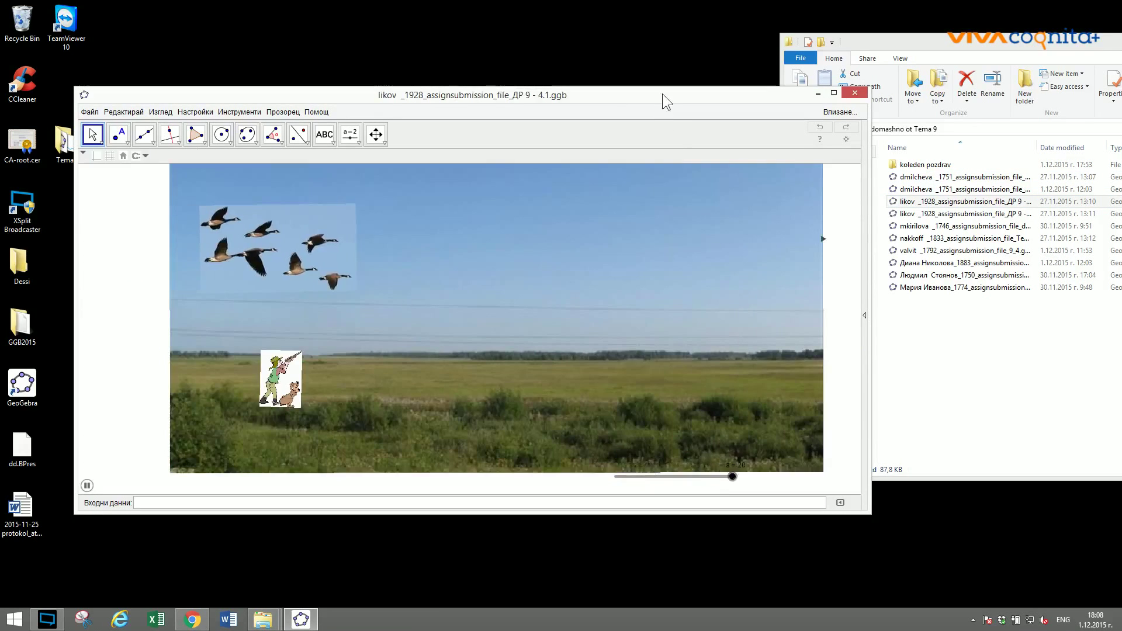
double_click(661, 94)
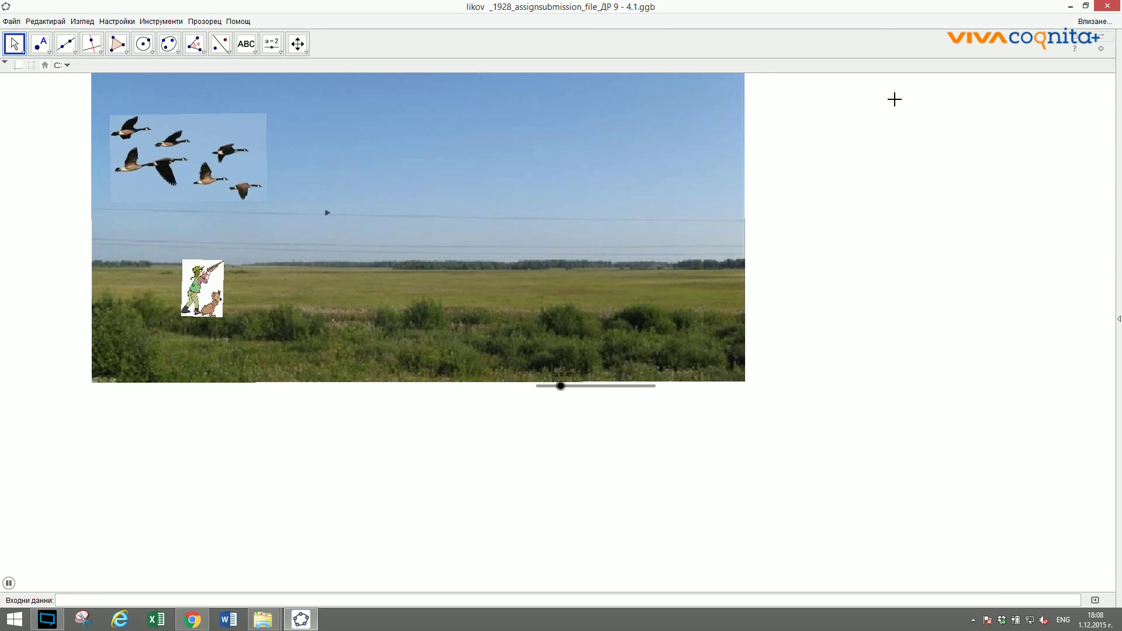
double_click(860, 8)
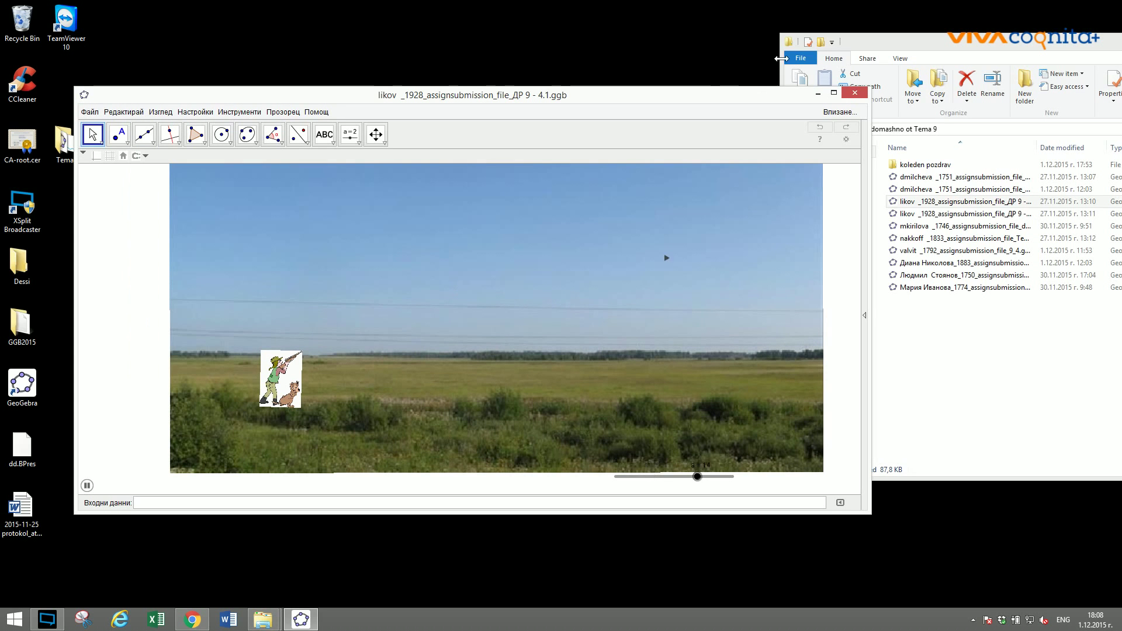
Load the homework file ending in ДР 9 - 4.2.ggb, followed by dom9_zad4.ggb, and maximize the GeoGebra window.
drag(935, 213, 593, 300)
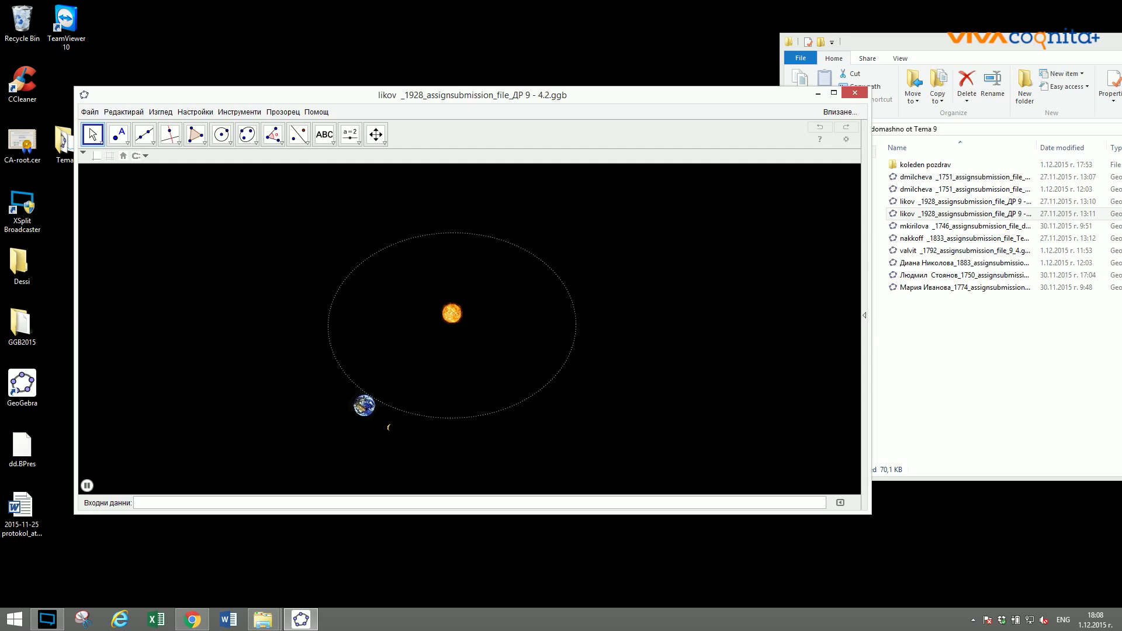
drag(964, 226, 526, 298)
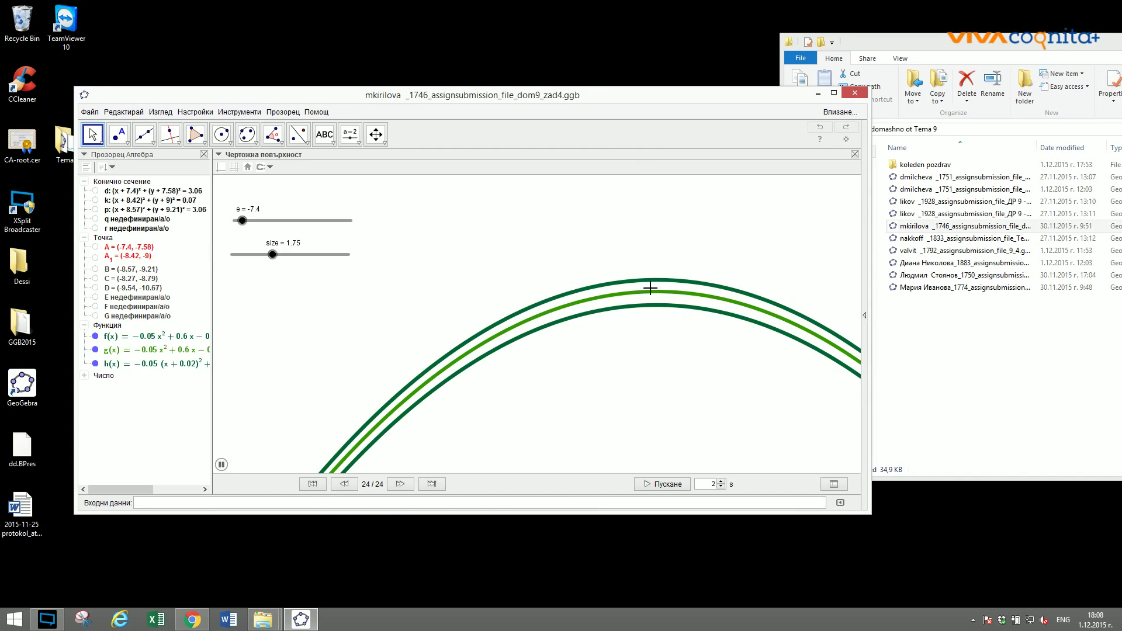
double_click(633, 96)
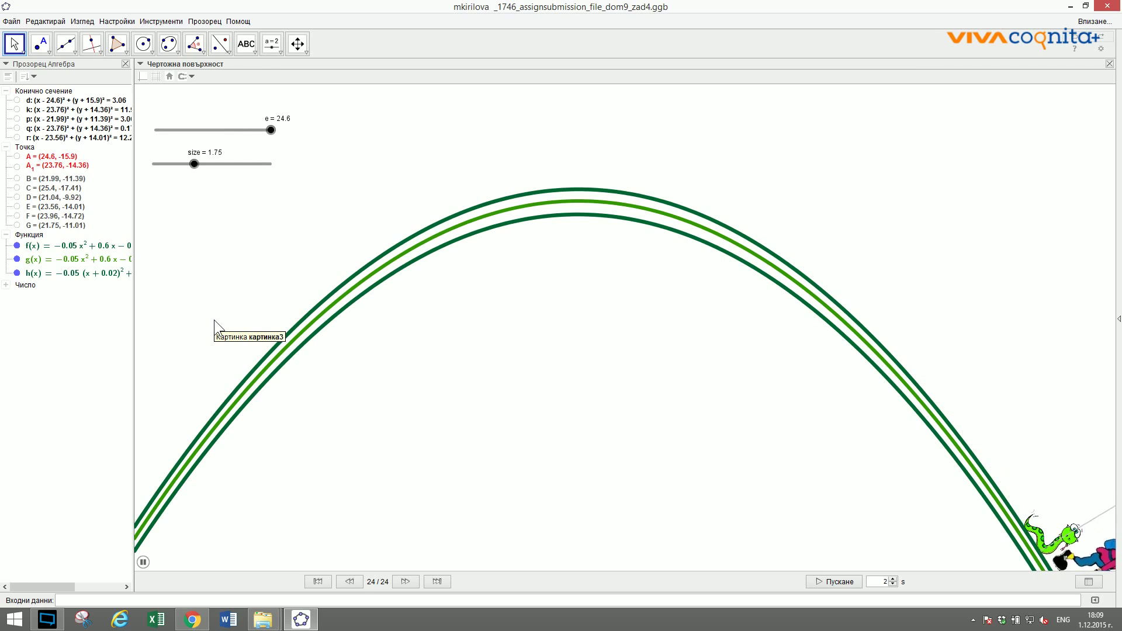
Set the animation repeat of slider e to Увеличаване, close the preferences and restore the window size.
right_click(229, 129)
click(259, 257)
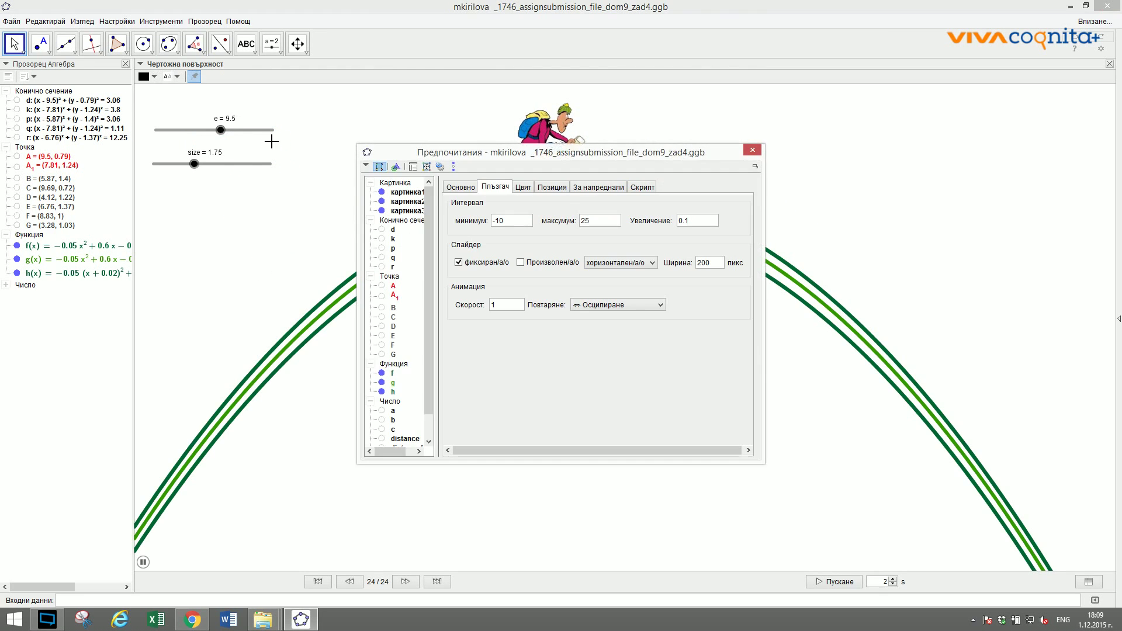
click(662, 302)
click(625, 324)
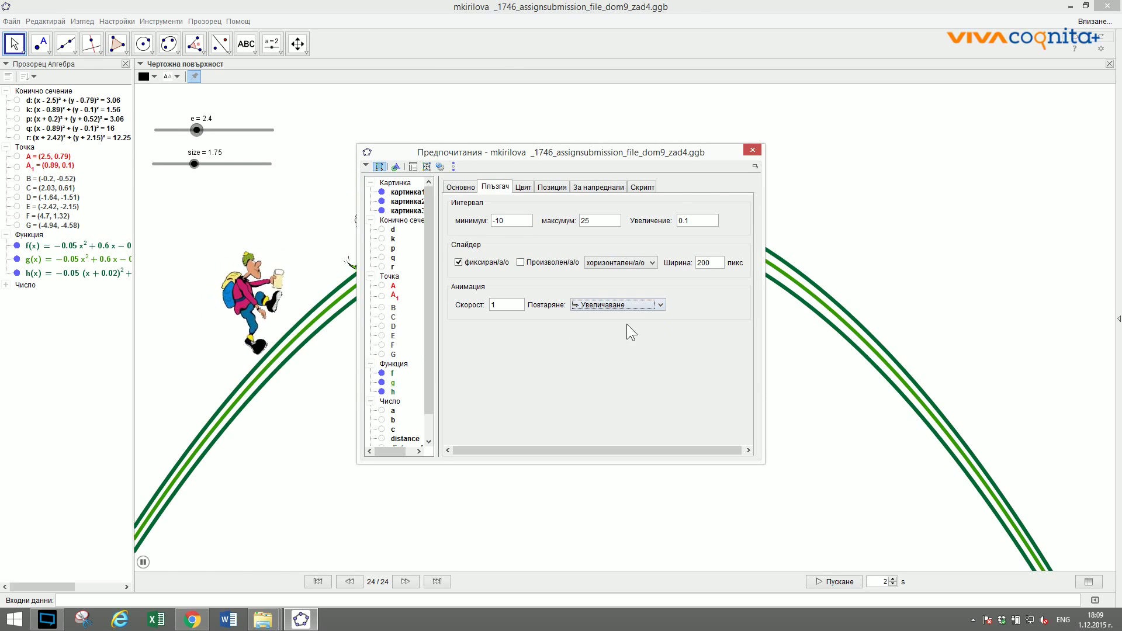
click(752, 152)
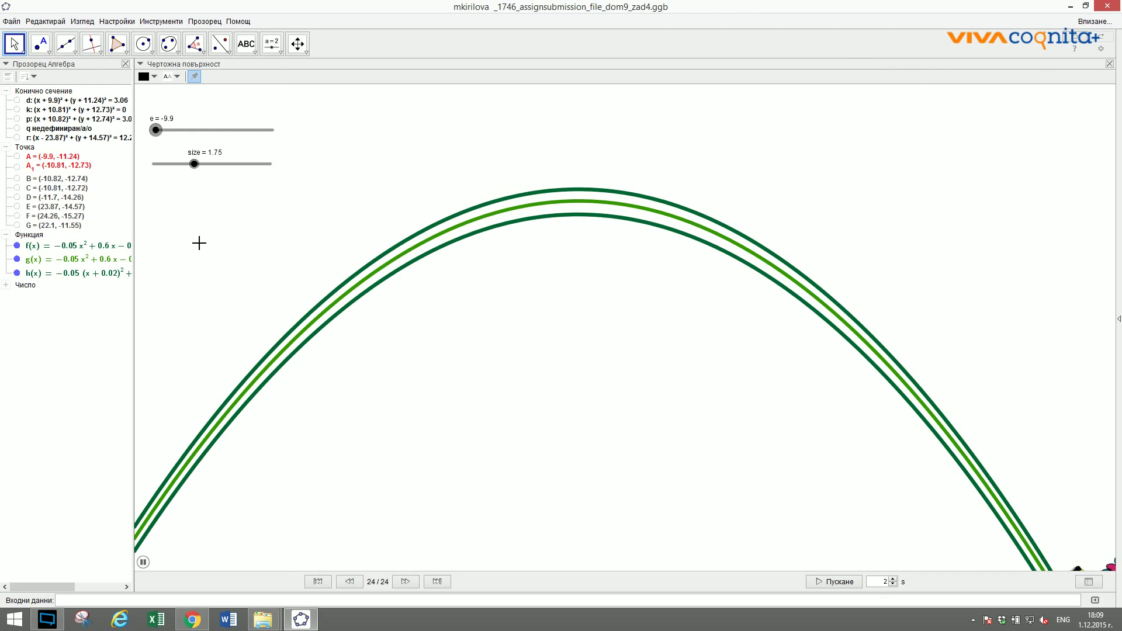
double_click(894, 10)
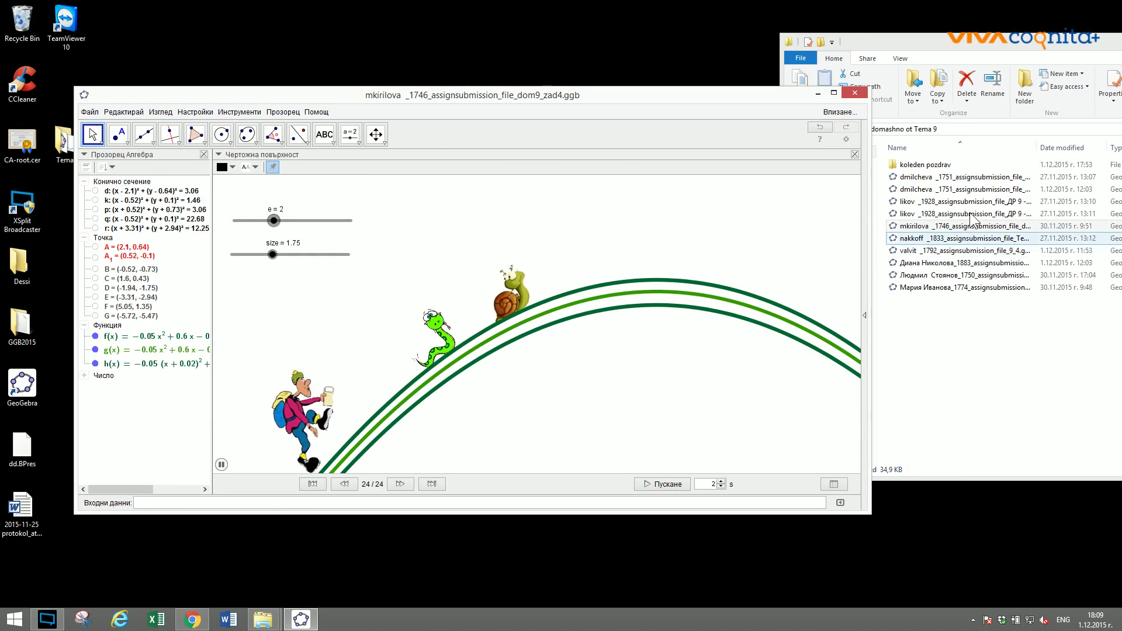
Load the homework file ending in Tema 9 ZAD 4.ggb without saving changes, view it maximized and restore the window.
drag(961, 240, 513, 288)
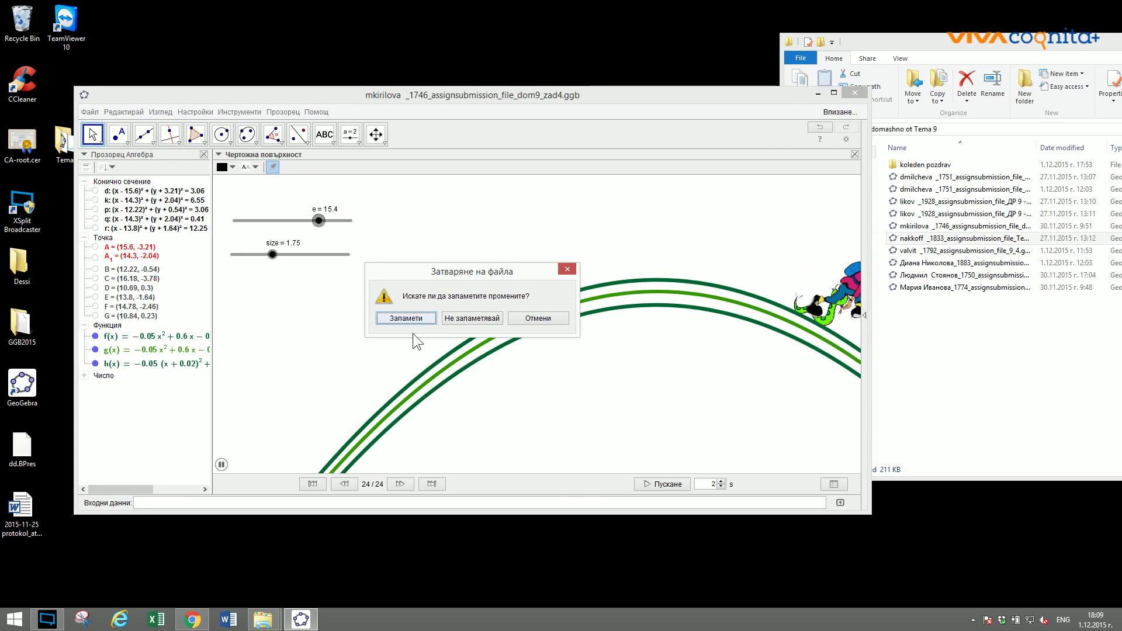
click(456, 320)
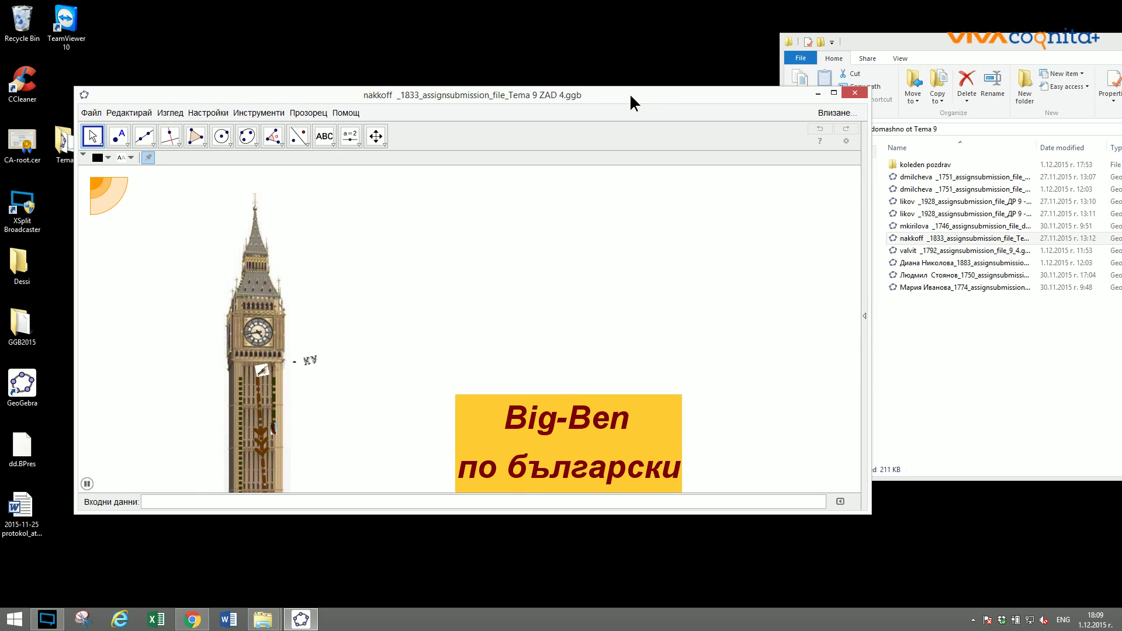
double_click(629, 94)
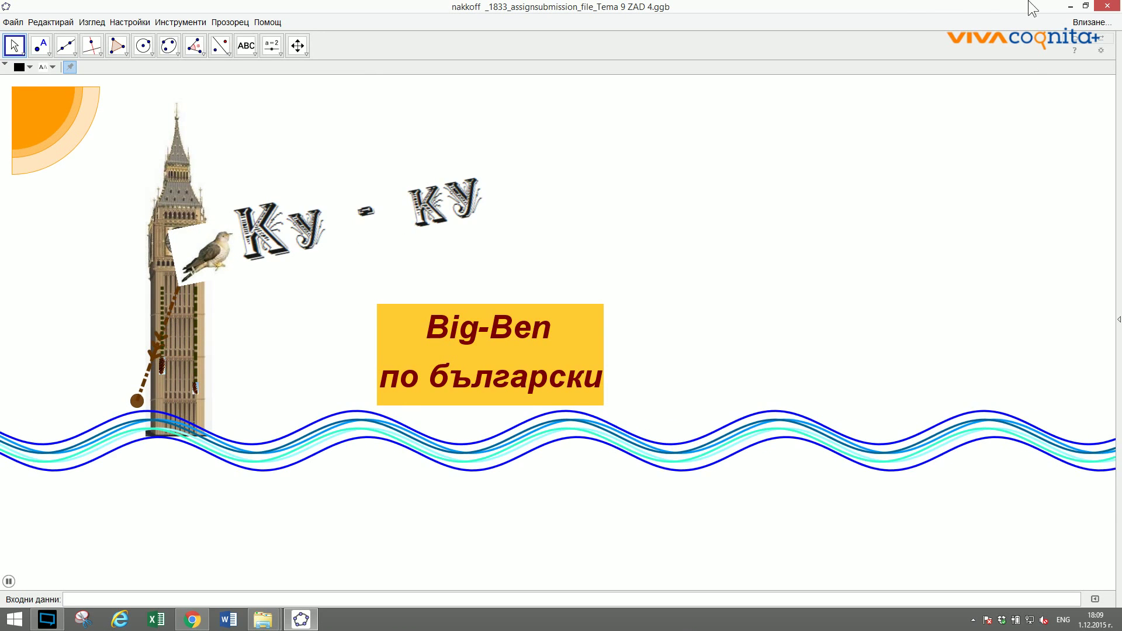
double_click(892, 7)
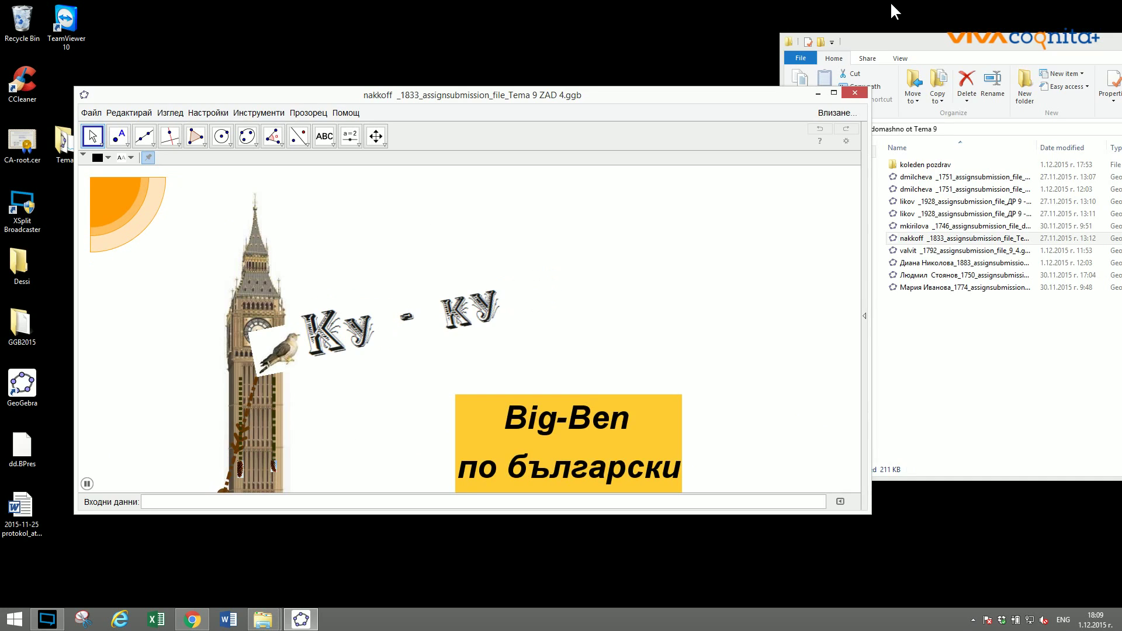
Load the homework file ending in 9_4.ggb, view its animation in a maximized window and restore the window.
drag(947, 256, 526, 339)
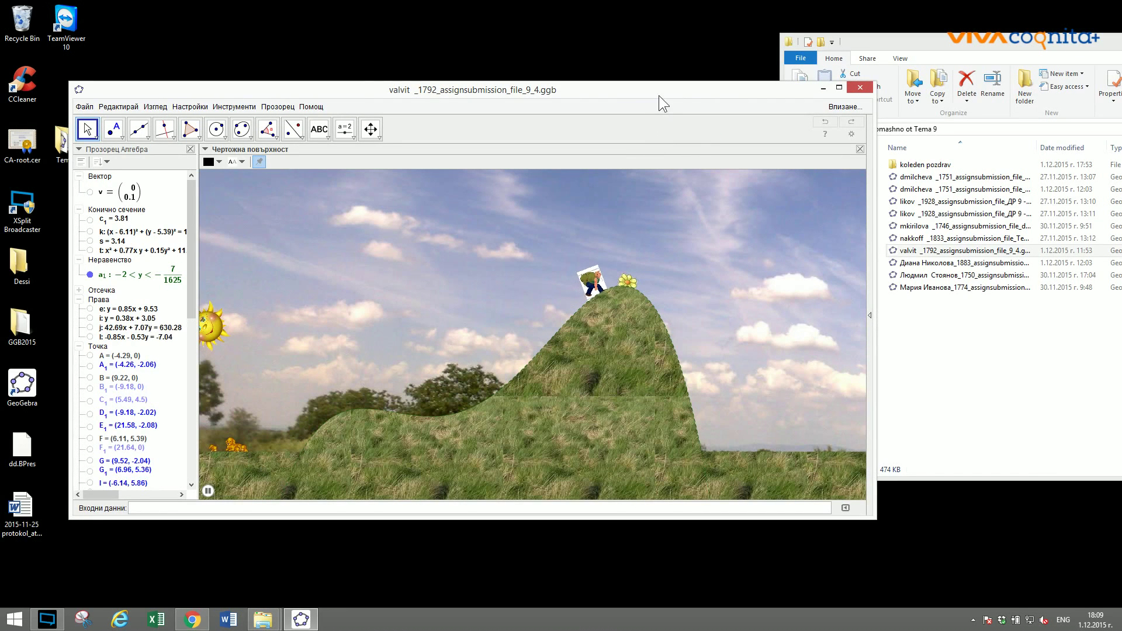
double_click(658, 90)
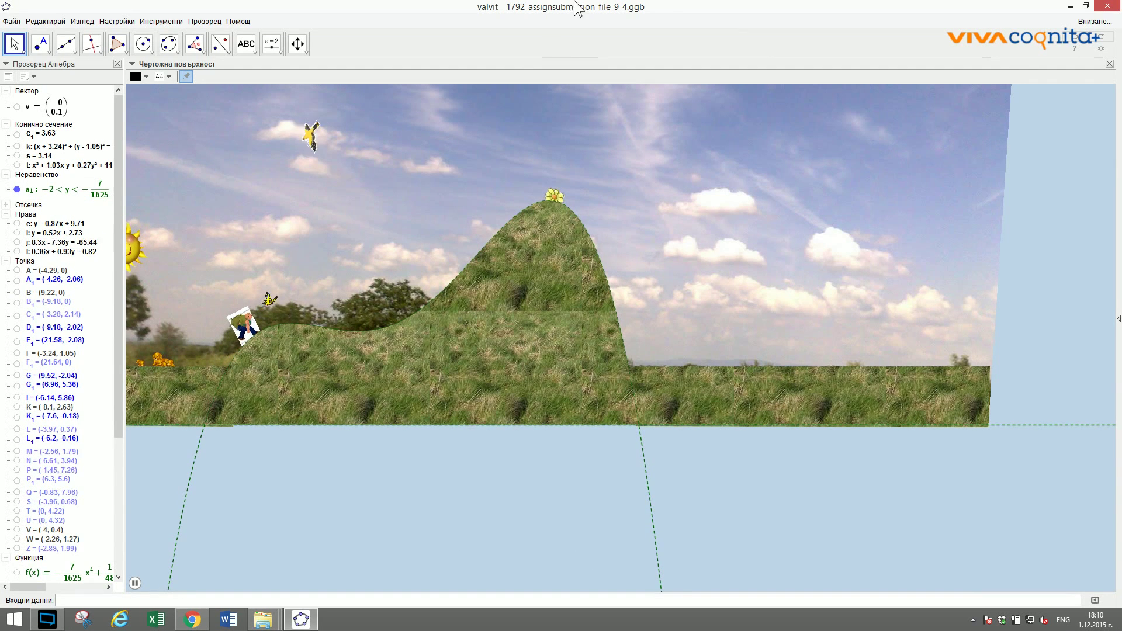
double_click(667, 11)
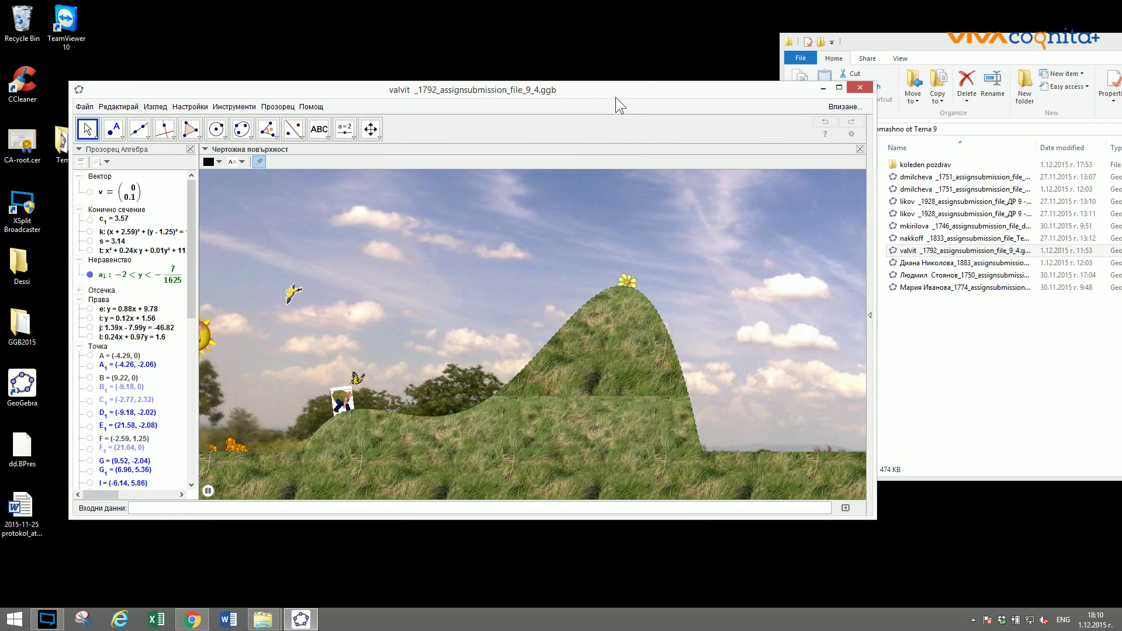
Load the homework file ending in Dom_9-4_Simulation.ggb without saving changes, view its animation in a maximized window and restore the window.
drag(876, 522, 891, 538)
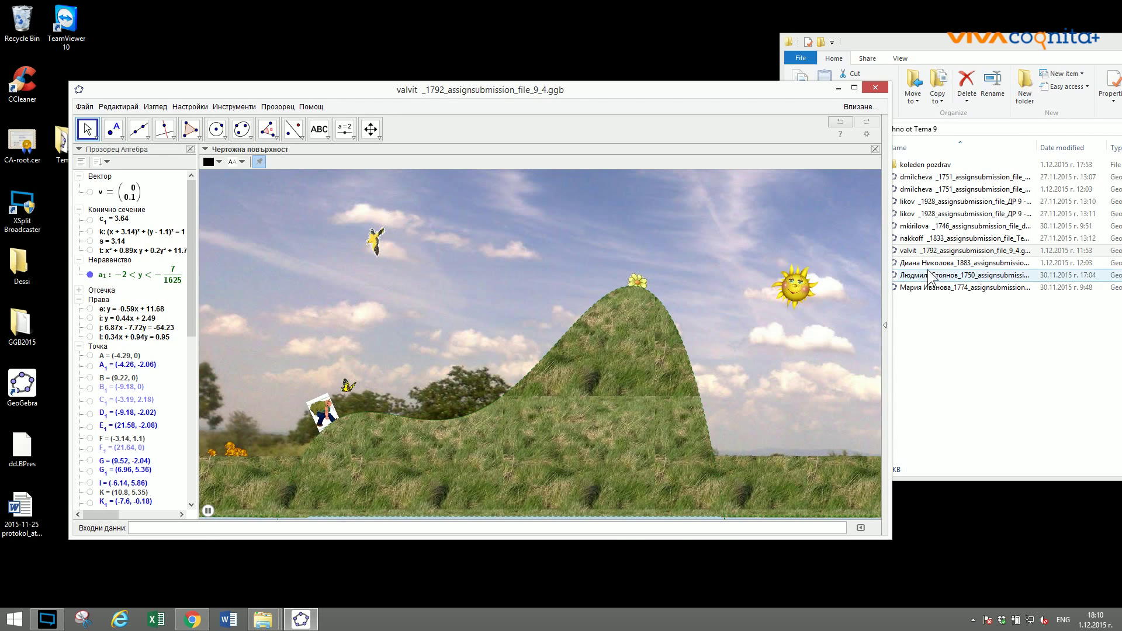
drag(915, 263, 489, 313)
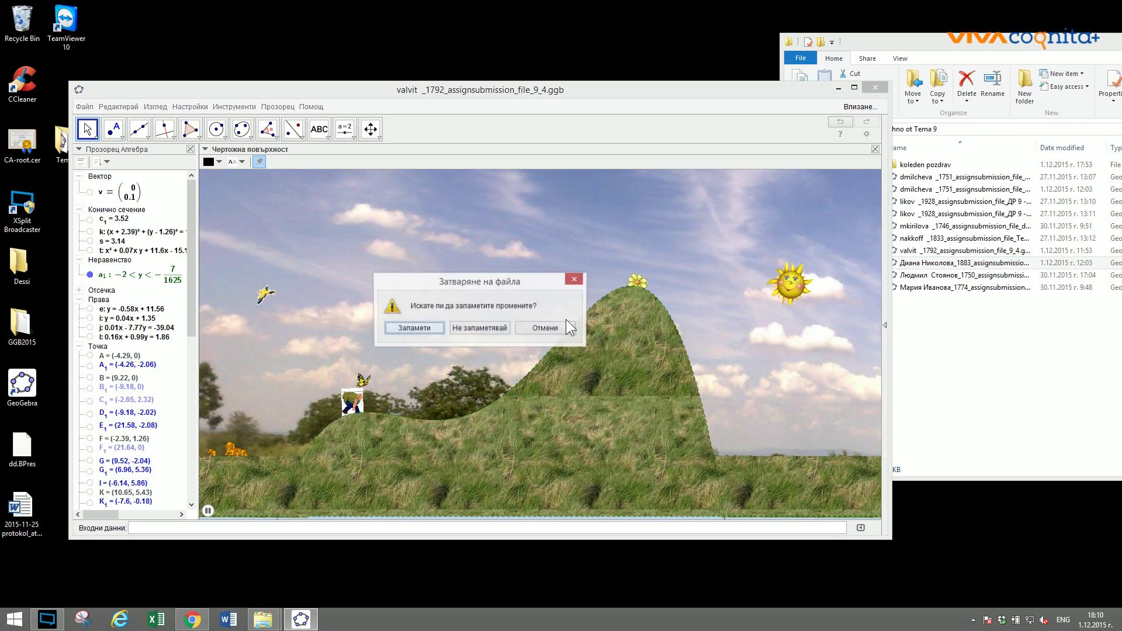
click(479, 327)
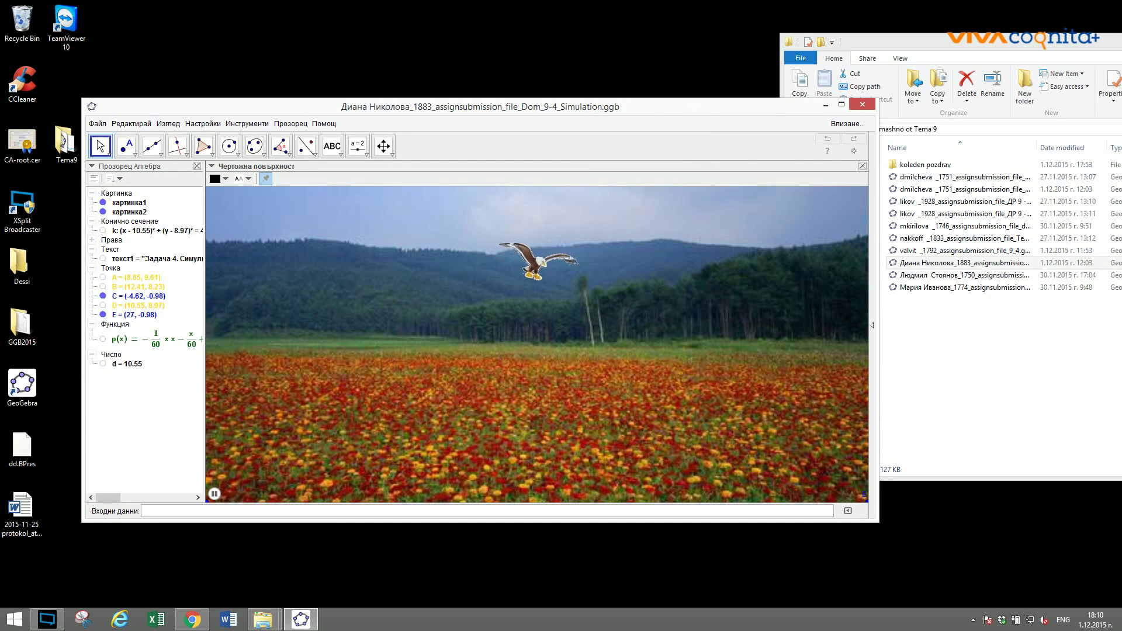
double_click(693, 107)
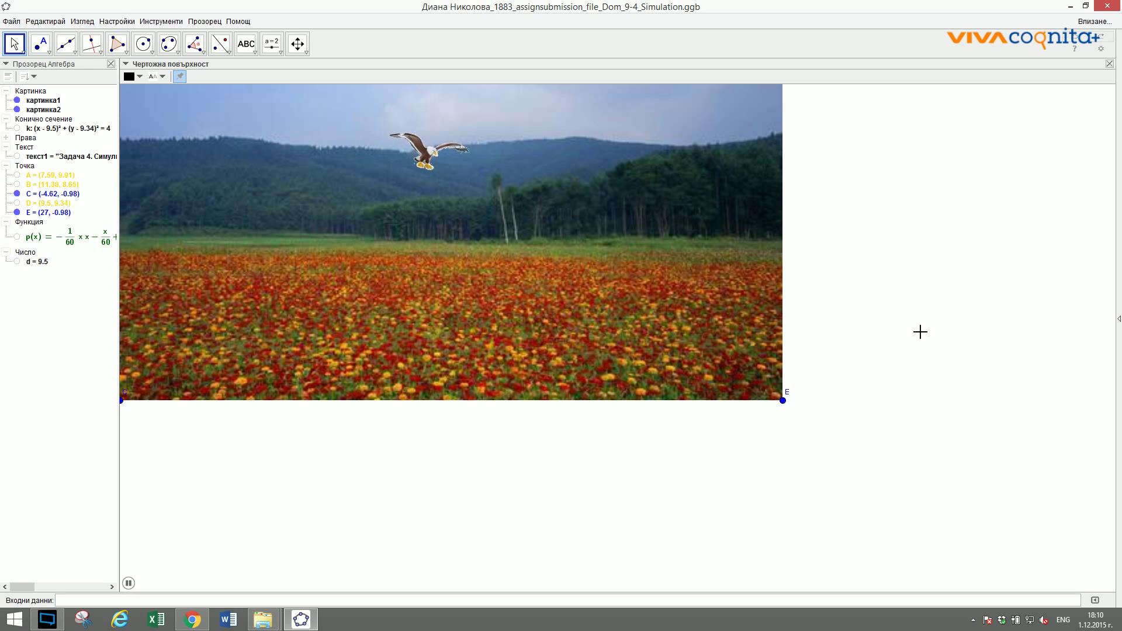
double_click(811, 12)
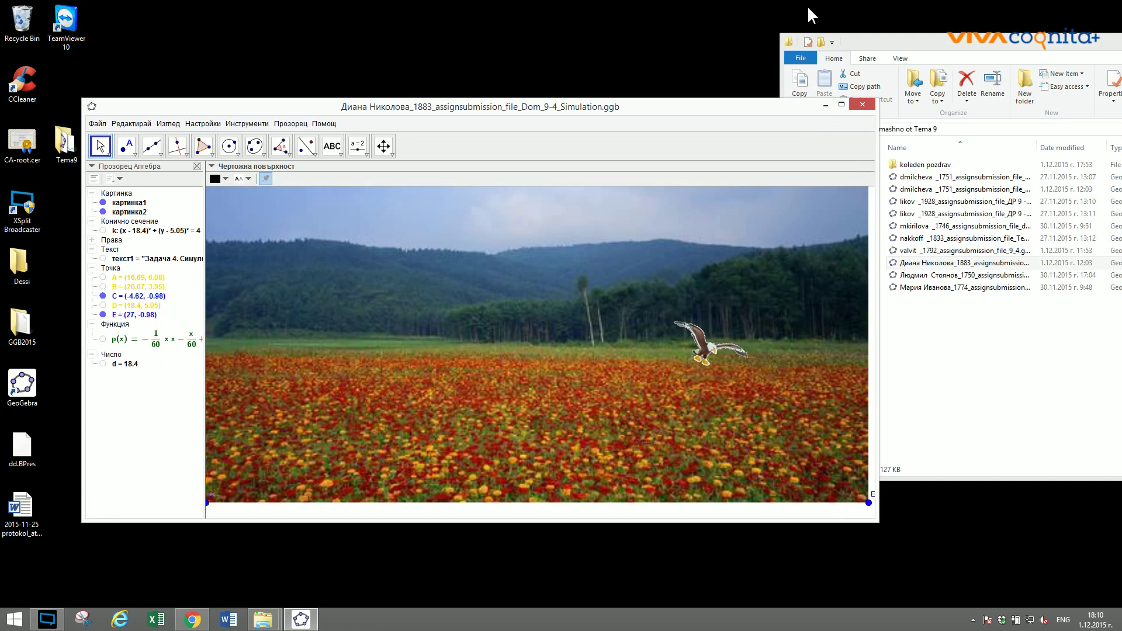
Load the homework file ending in I9z4.ggb, followed by the one ending in zad.4.ggb, and maximize the GeoGebra window.
double_click(911, 273)
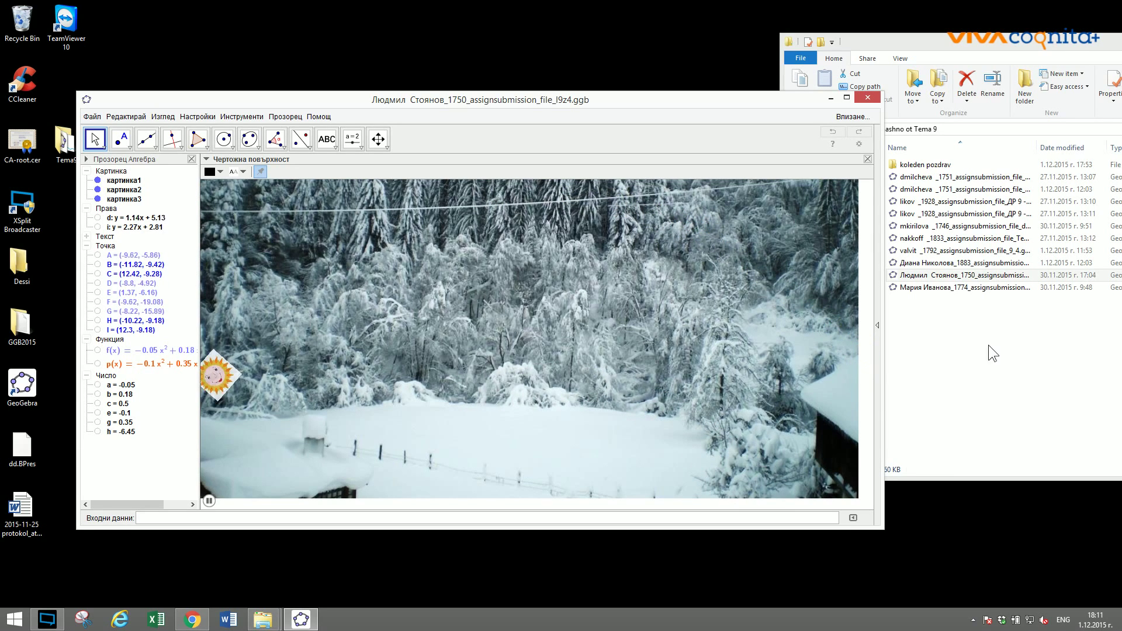
double_click(945, 287)
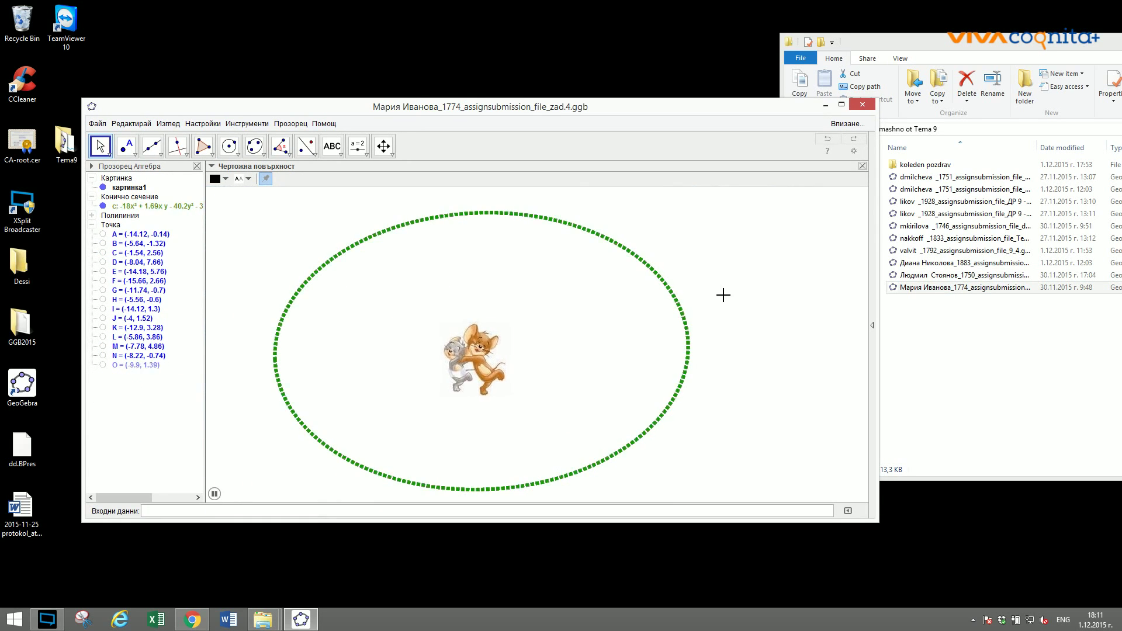
double_click(705, 108)
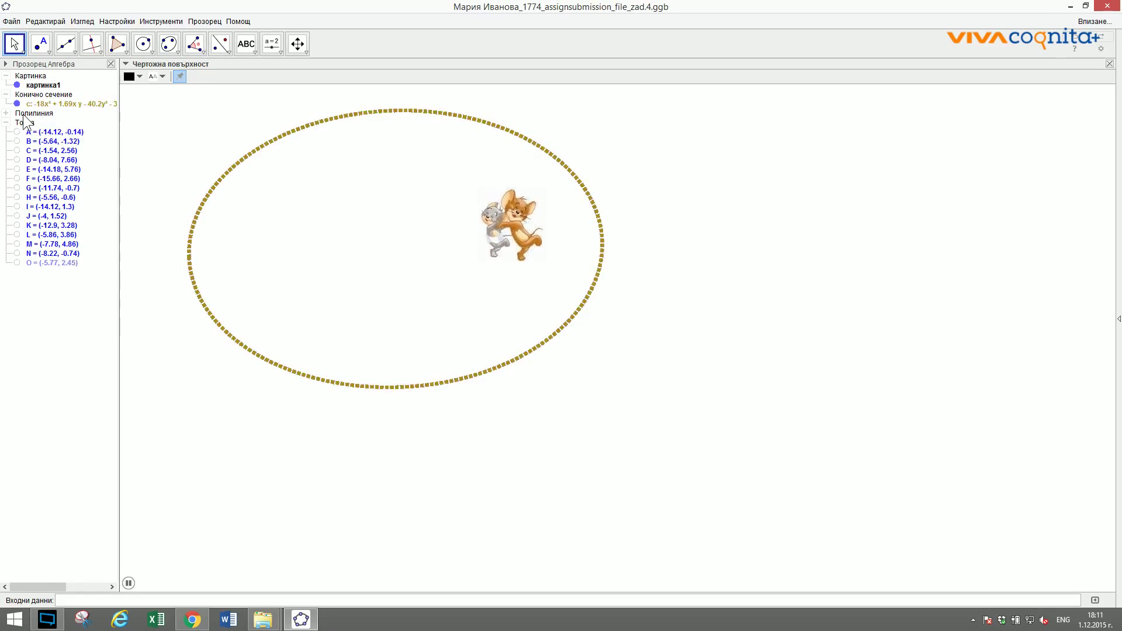
Expand the group of polylines, display polyline a in the drawing, and start a Полилиния() command without running it.
click(6, 114)
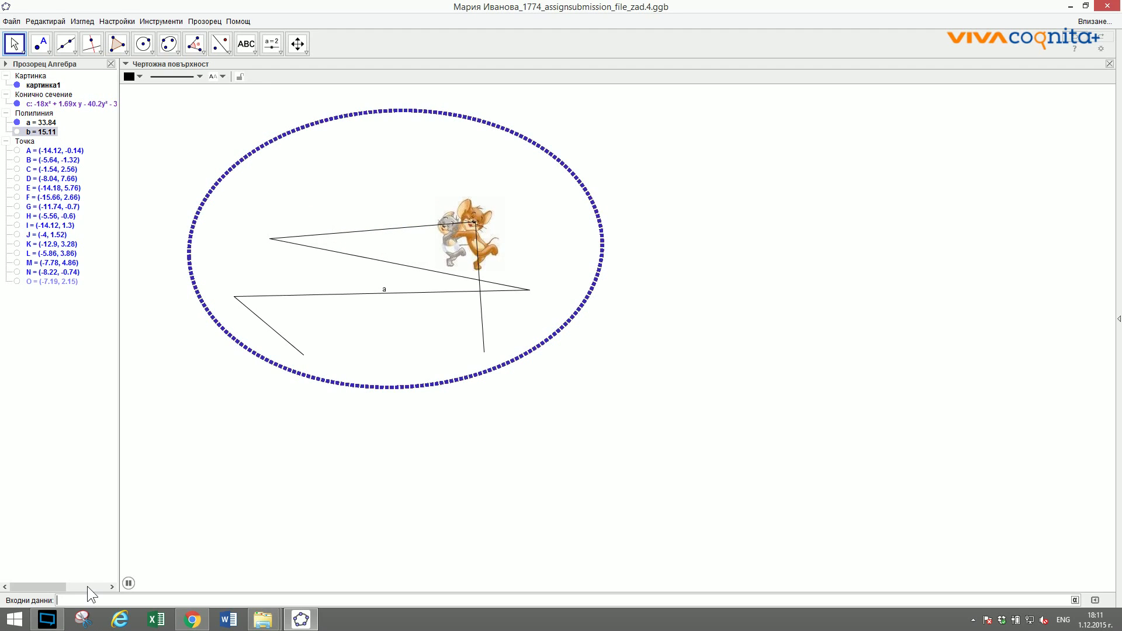
key(alt+shift)
text(П)
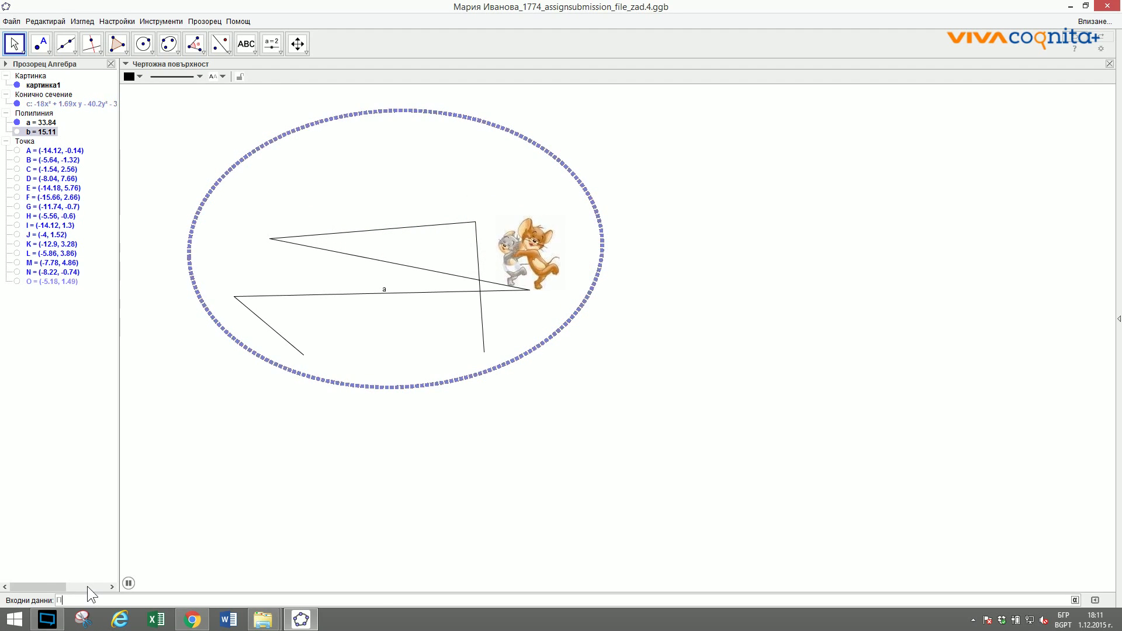
text(олилин)
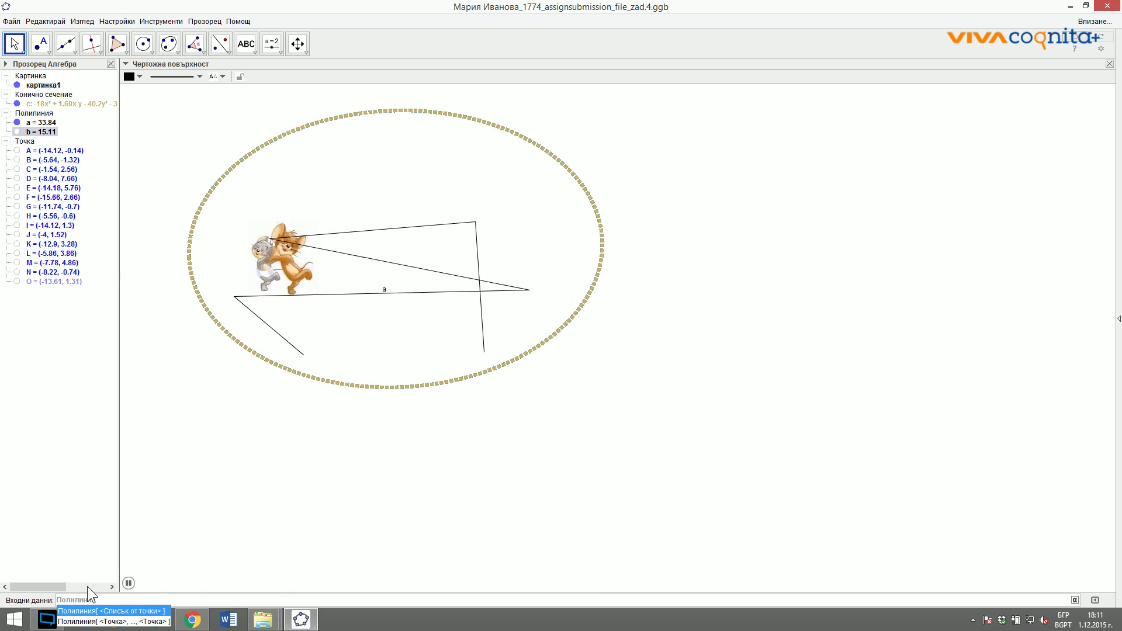
key(alt+shift)
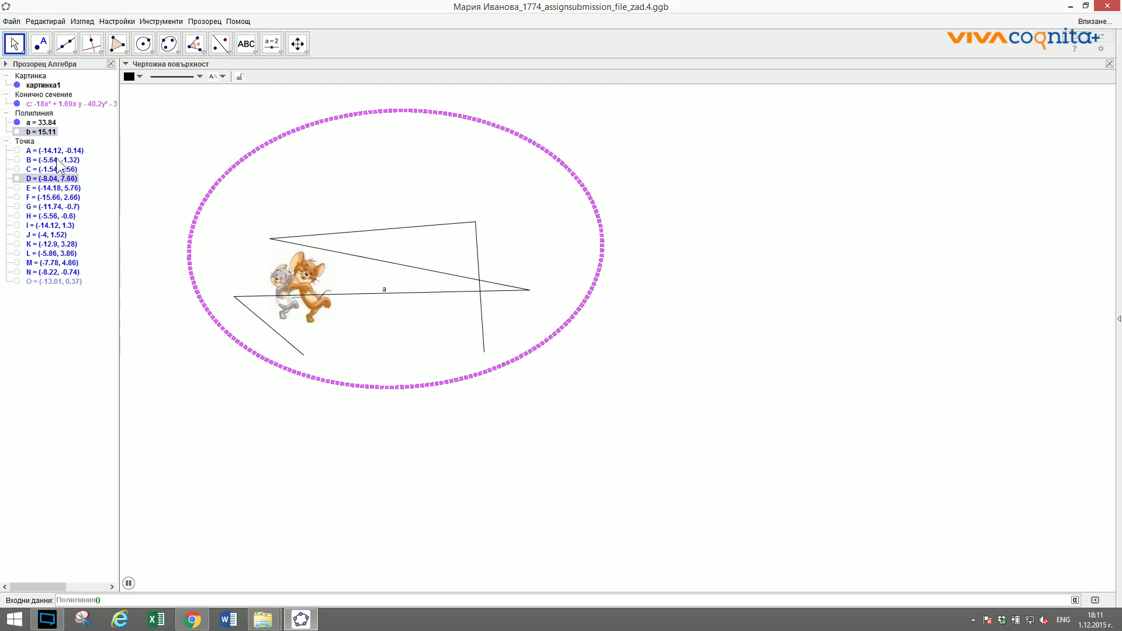
Examine the definition of polyline a, close it unchanged, and show point O in the drawing.
double_click(45, 124)
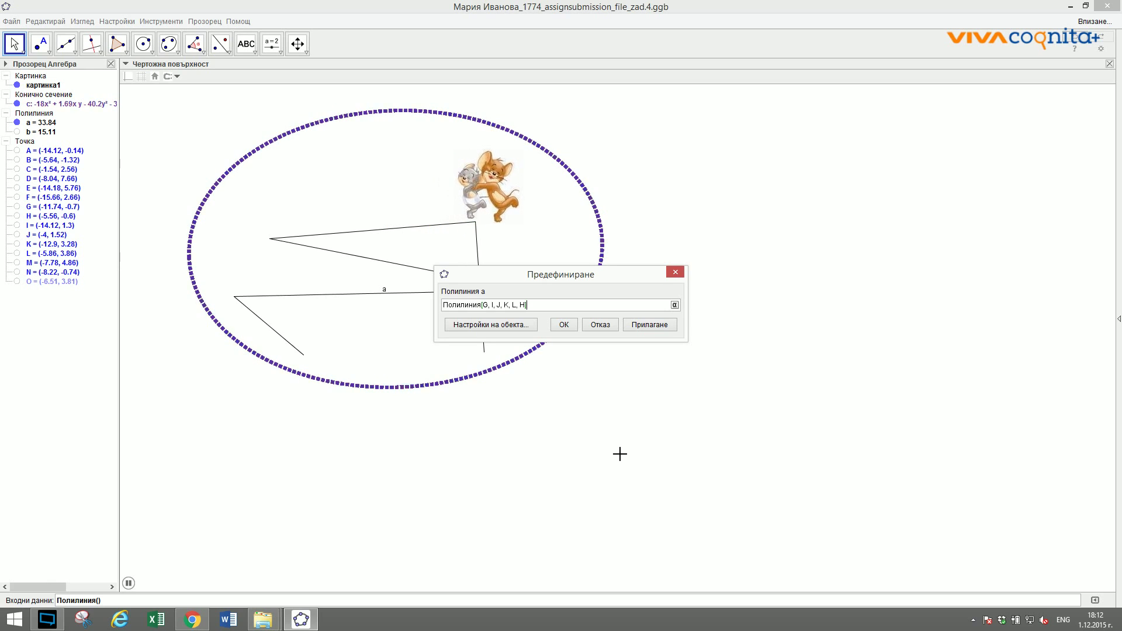
click(673, 272)
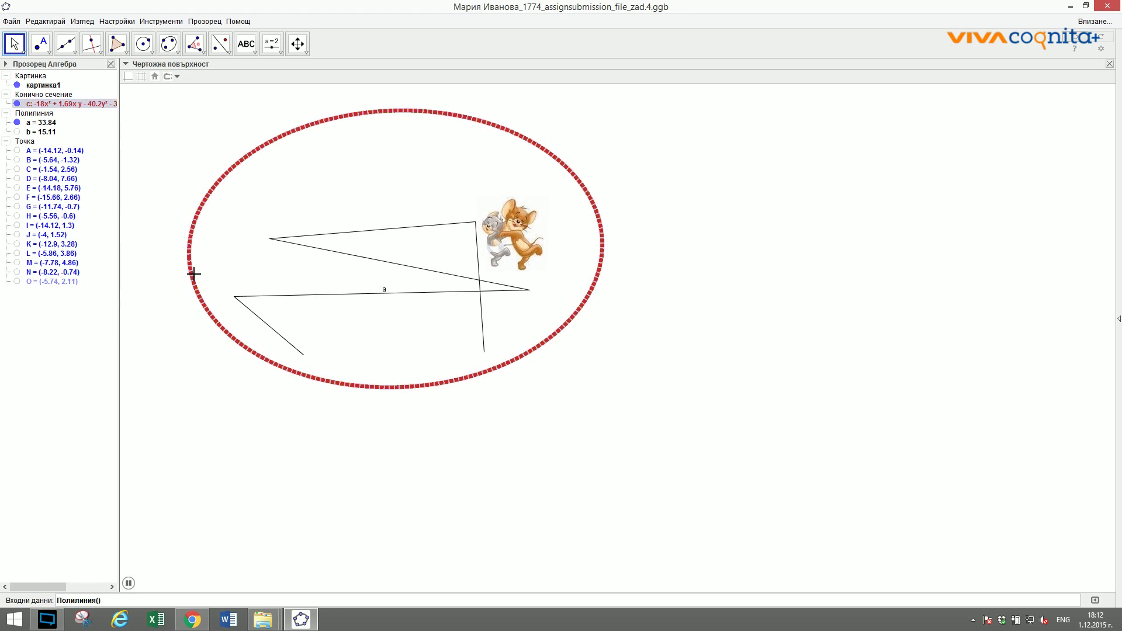
click(15, 281)
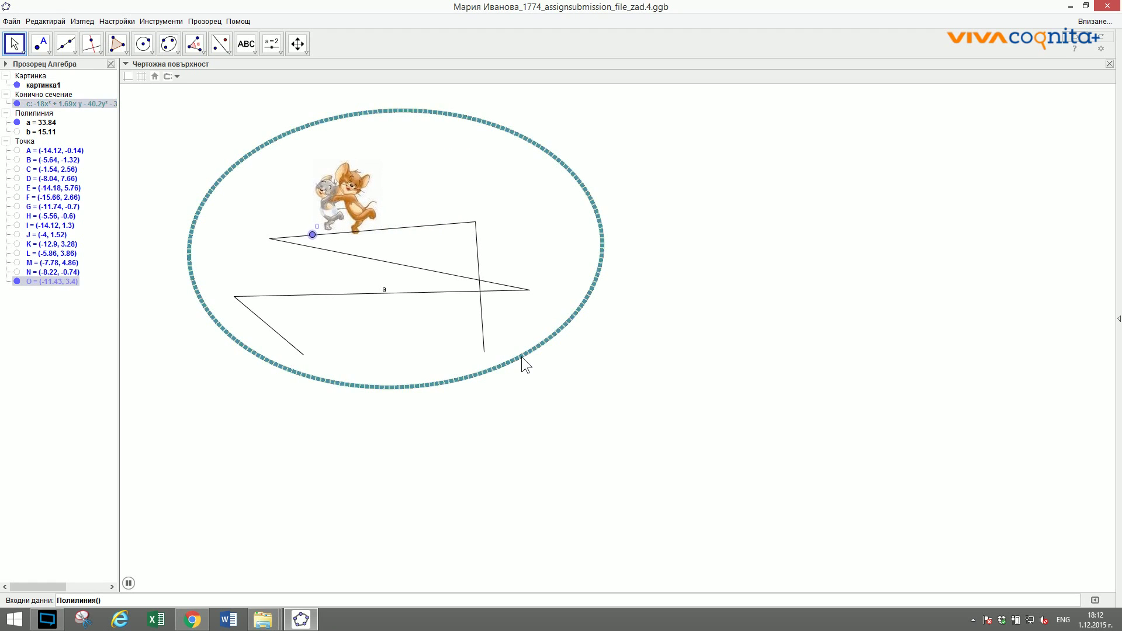
Try moving the dashed ellipse down and to the right, and undo the move.
mouse_move(521, 362)
mouse_down()
mouse_move(588, 383)
mouse_move(569, 403)
mouse_move(583, 405)
mouse_up()
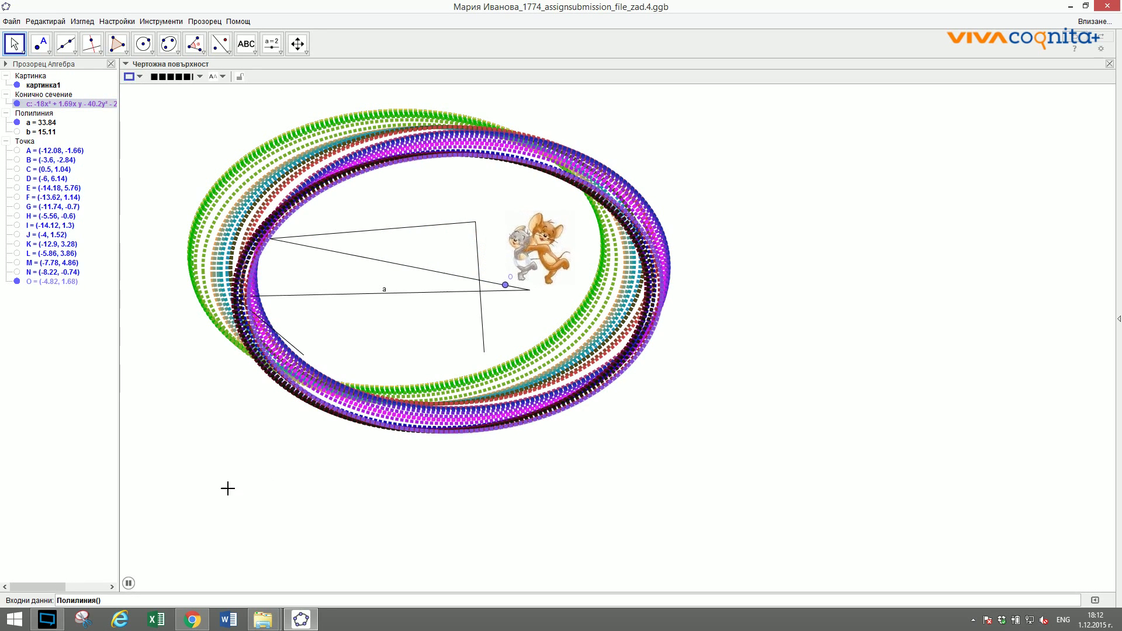
click(264, 470)
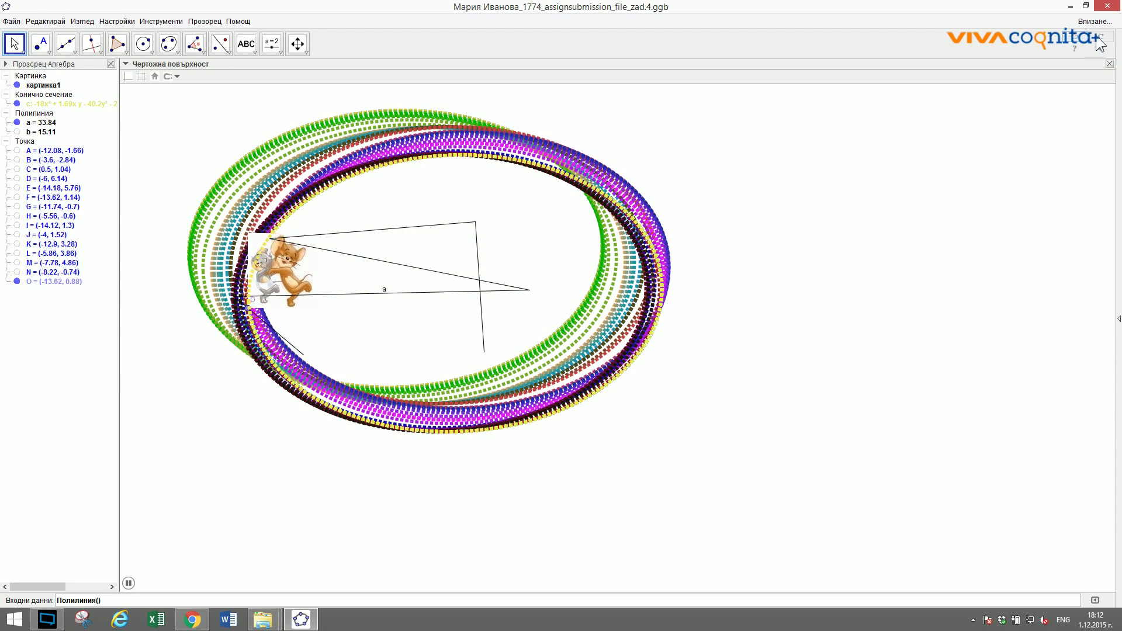
click(1075, 38)
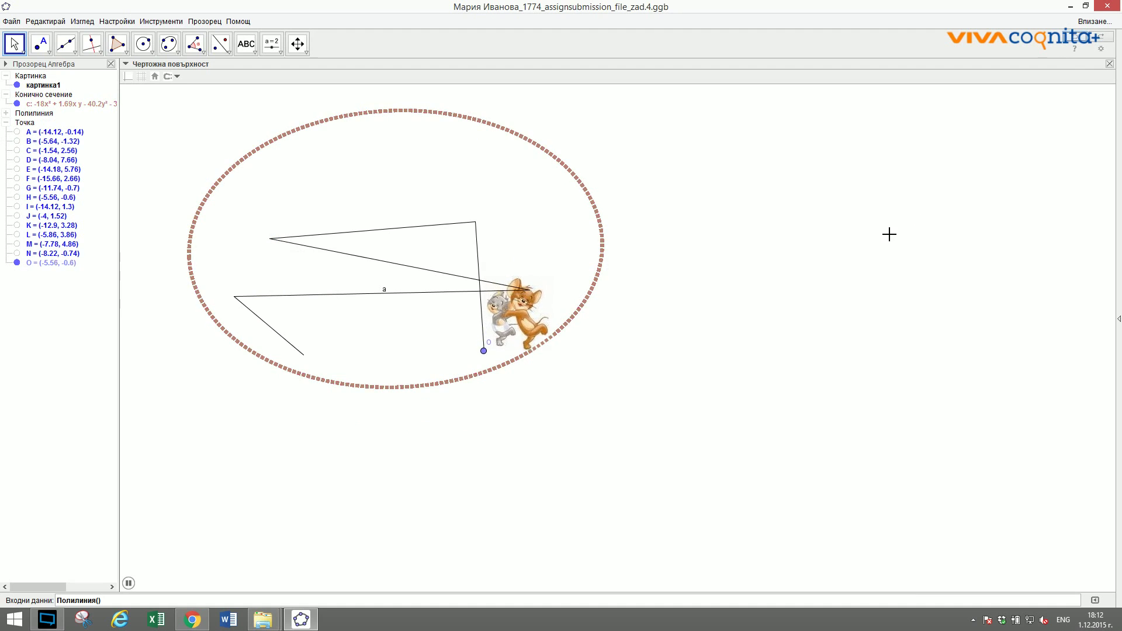
Close the homework file without saving the changes and start a new, maximized GeoGebra window.
click(1105, 7)
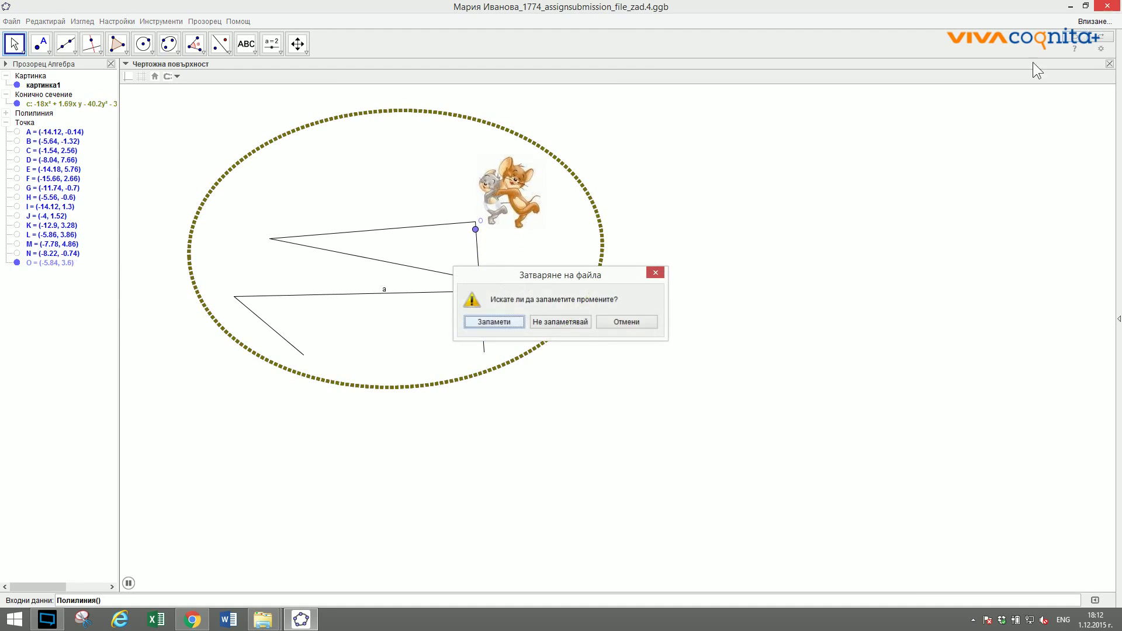
click(552, 321)
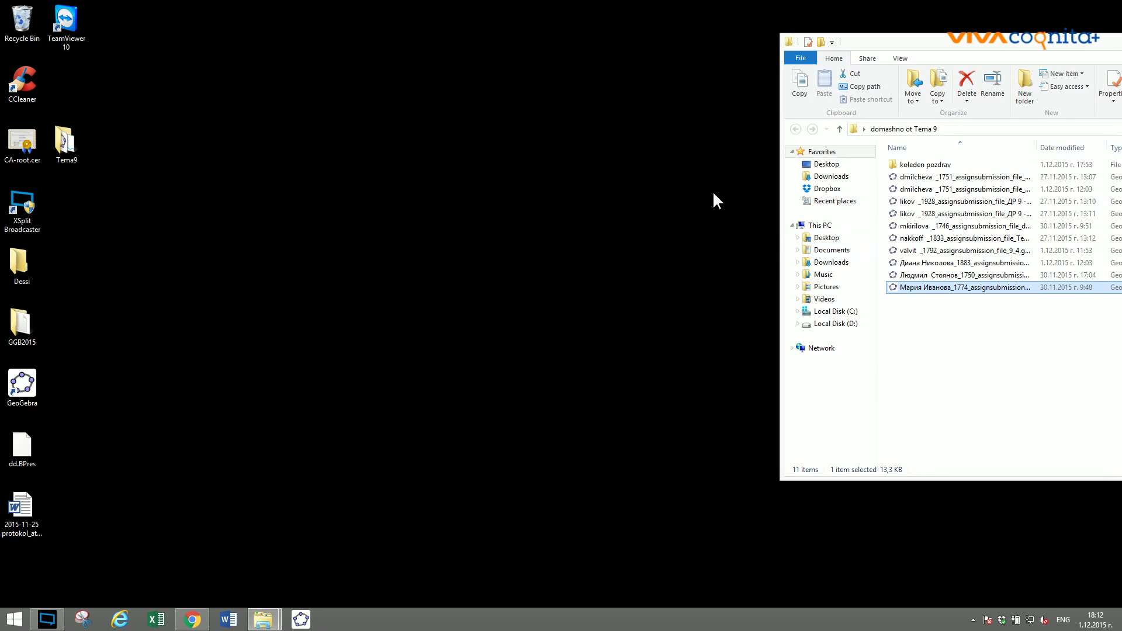
click(302, 620)
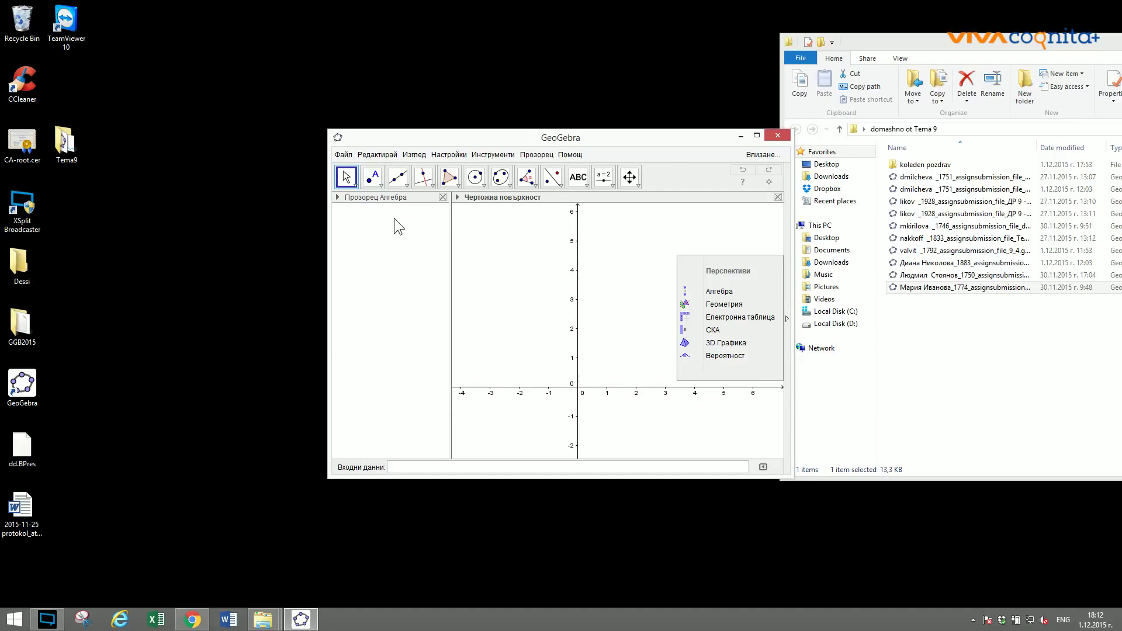
double_click(615, 138)
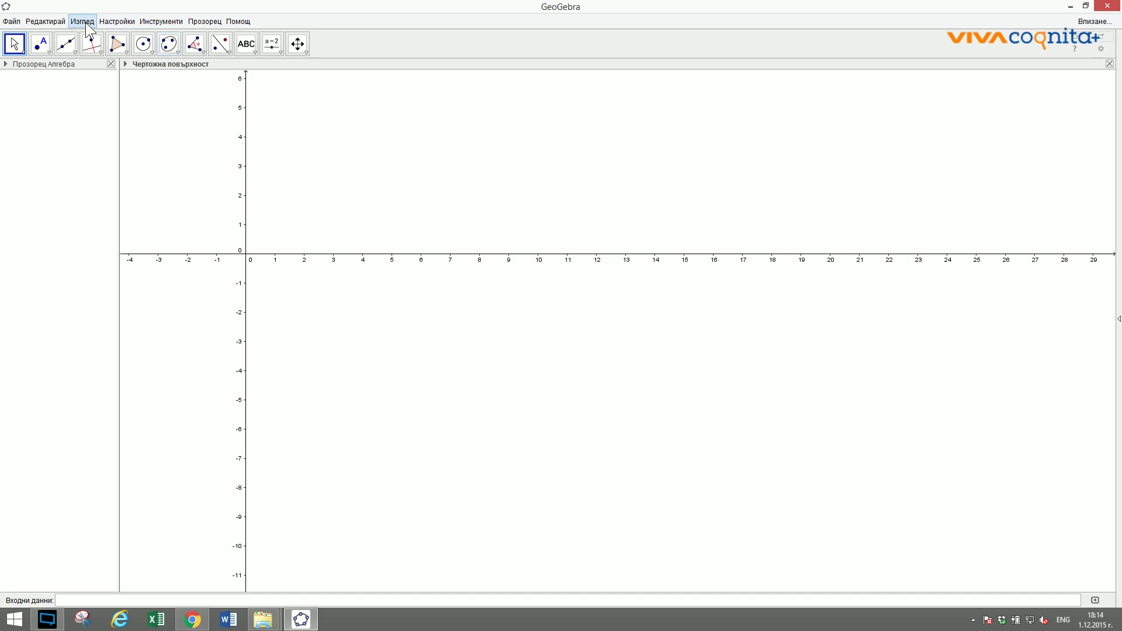
Set the GeoGebra interface font size to 20 points.
click(108, 22)
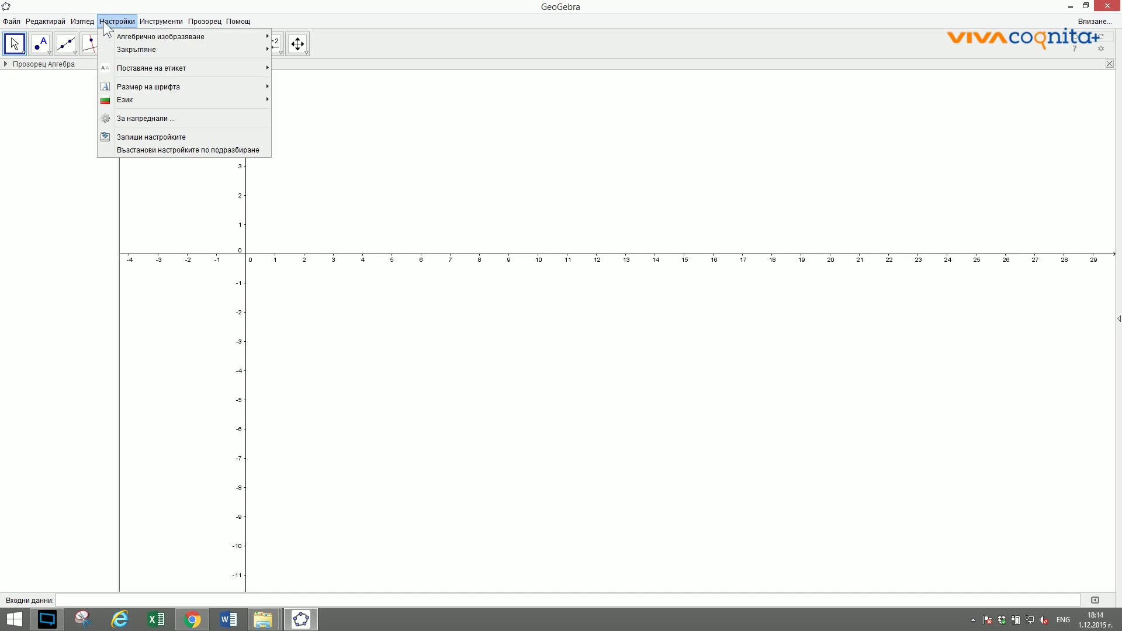
mouse_move(147, 87)
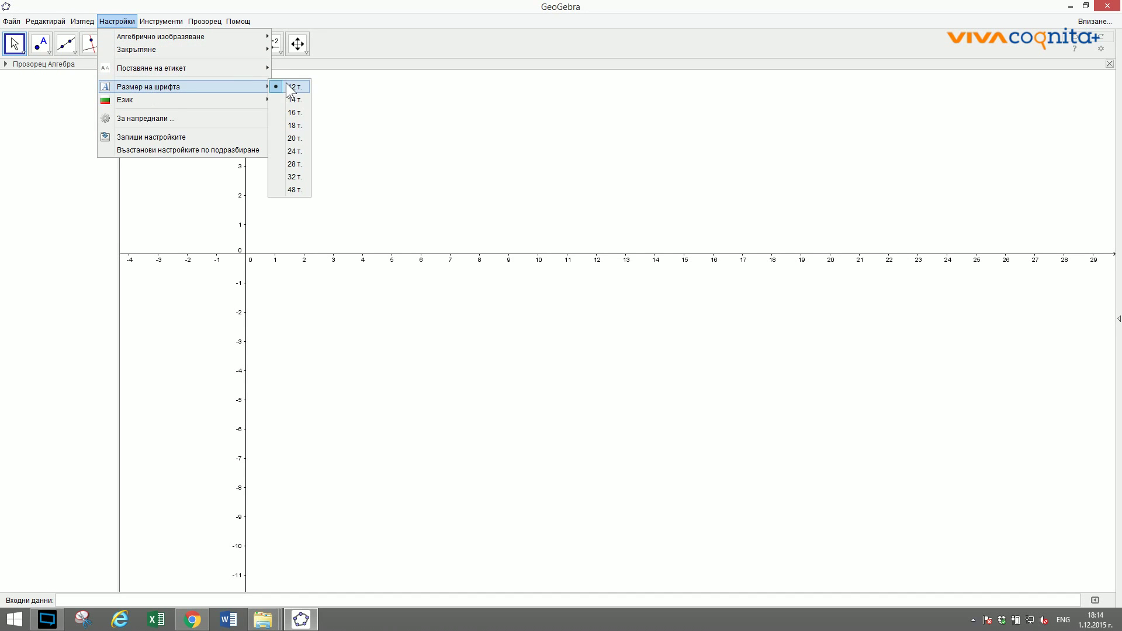
click(292, 138)
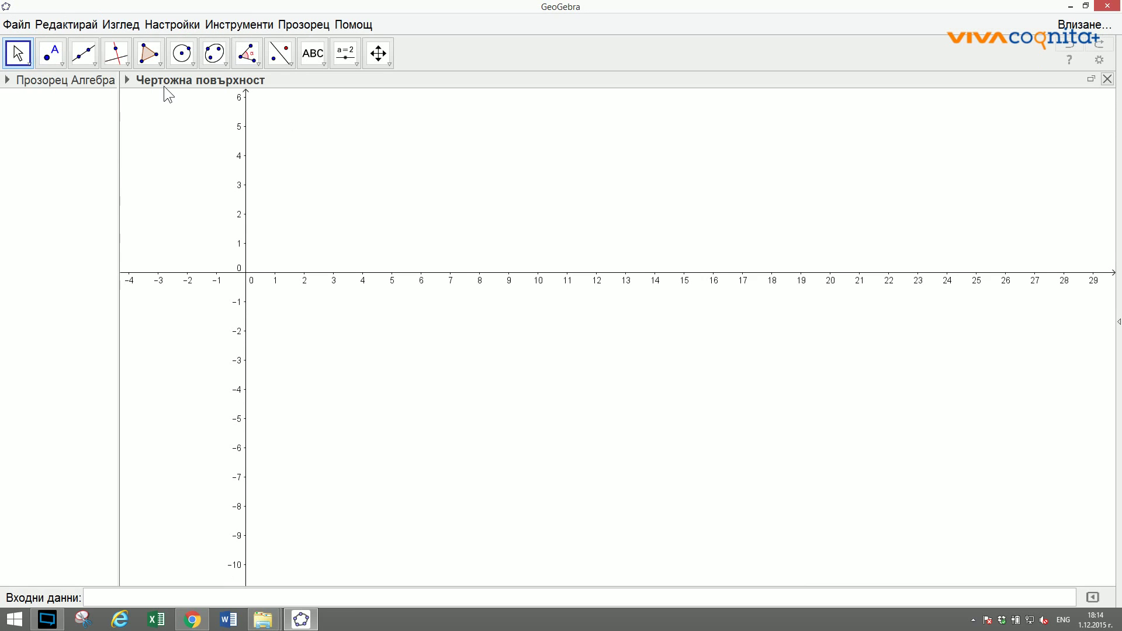
Show the 3D graphics view, enlarge it by narrowing the 2D drawing area, and slightly widen the algebra area.
click(122, 25)
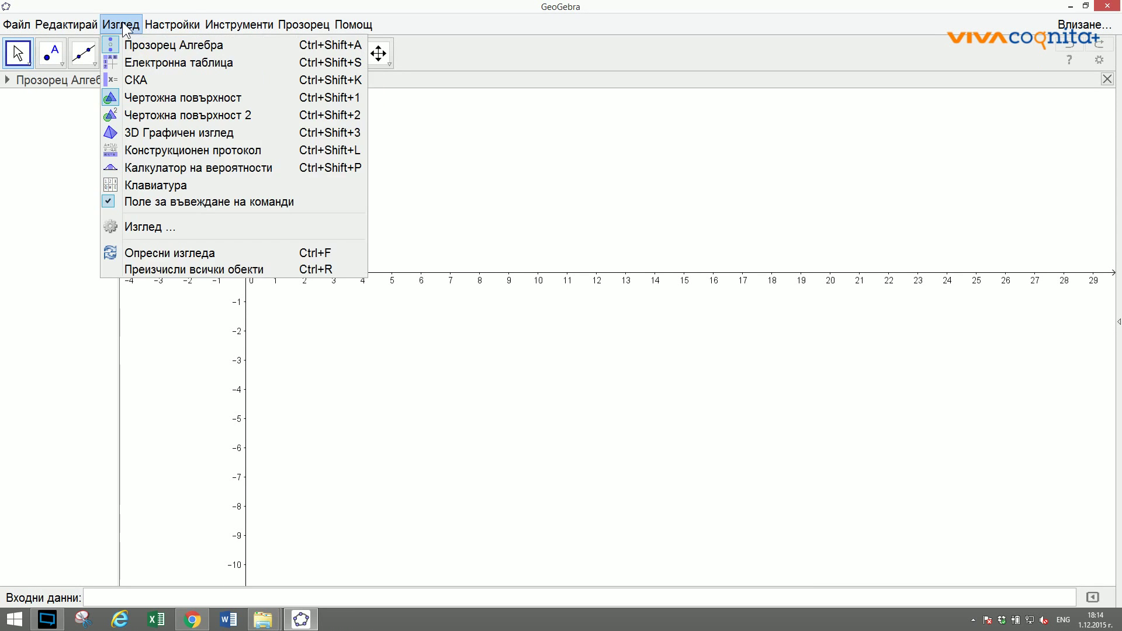
click(150, 132)
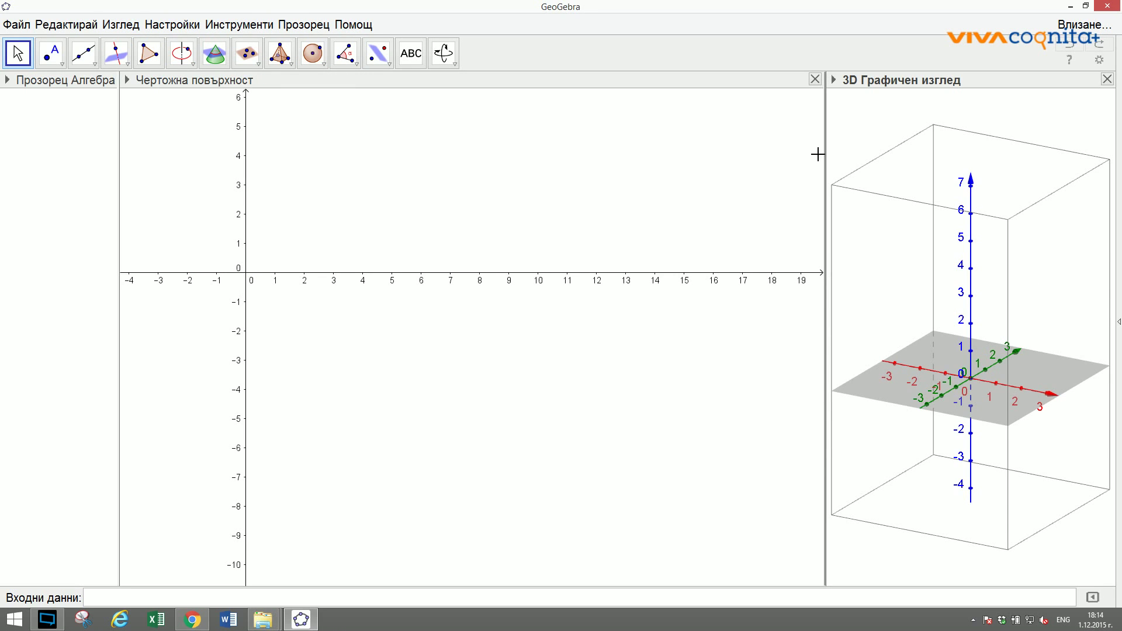
drag(824, 156, 430, 184)
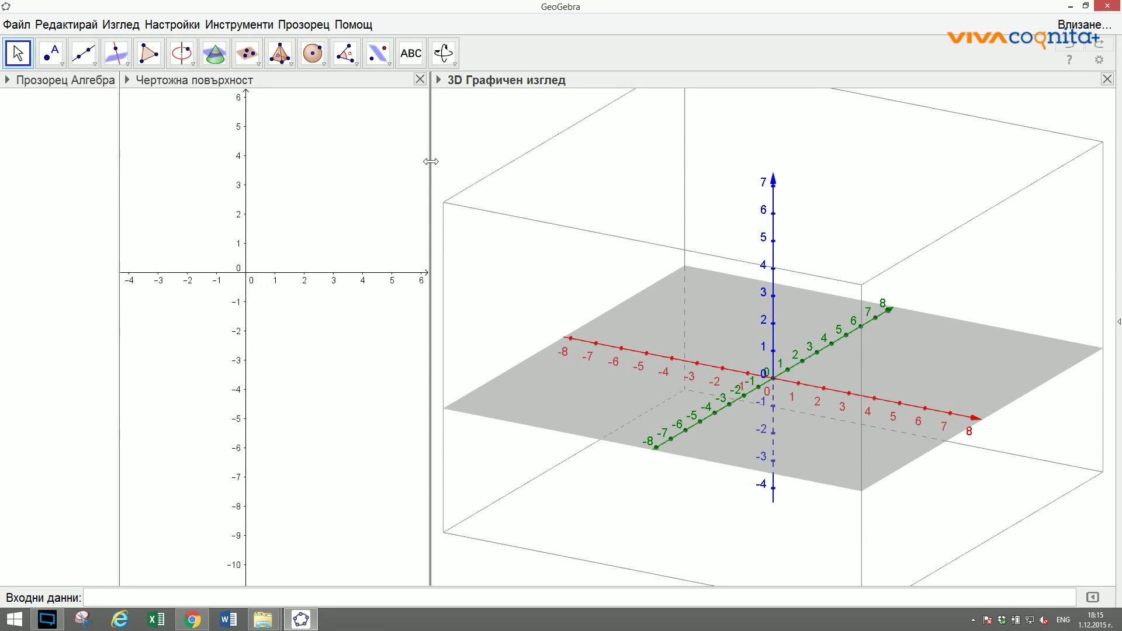
drag(431, 162, 373, 177)
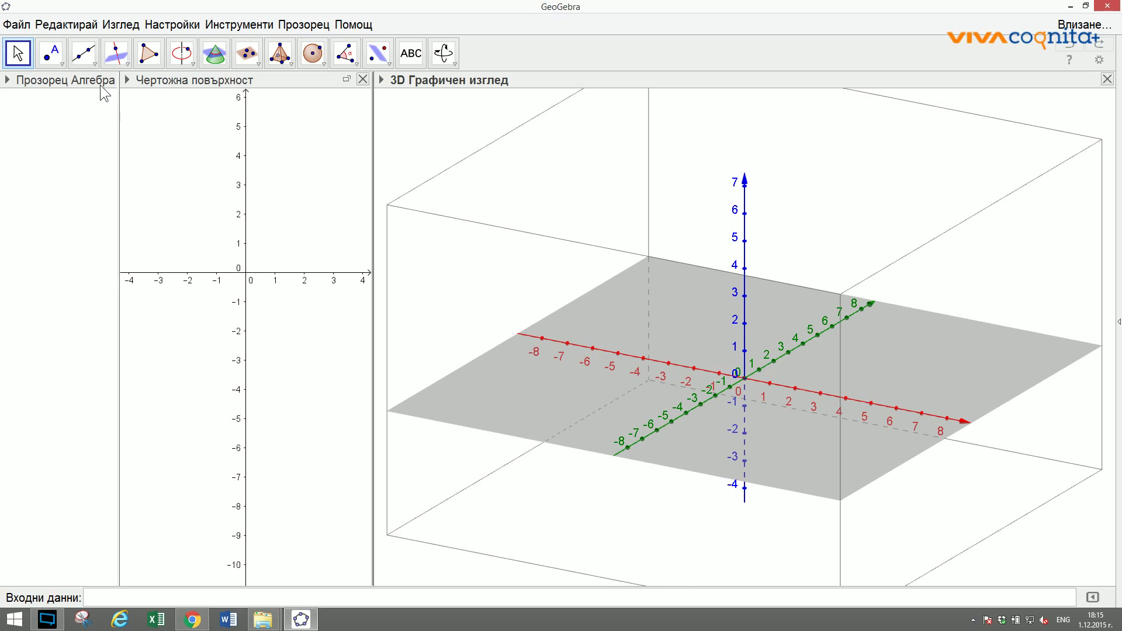
drag(119, 100, 145, 100)
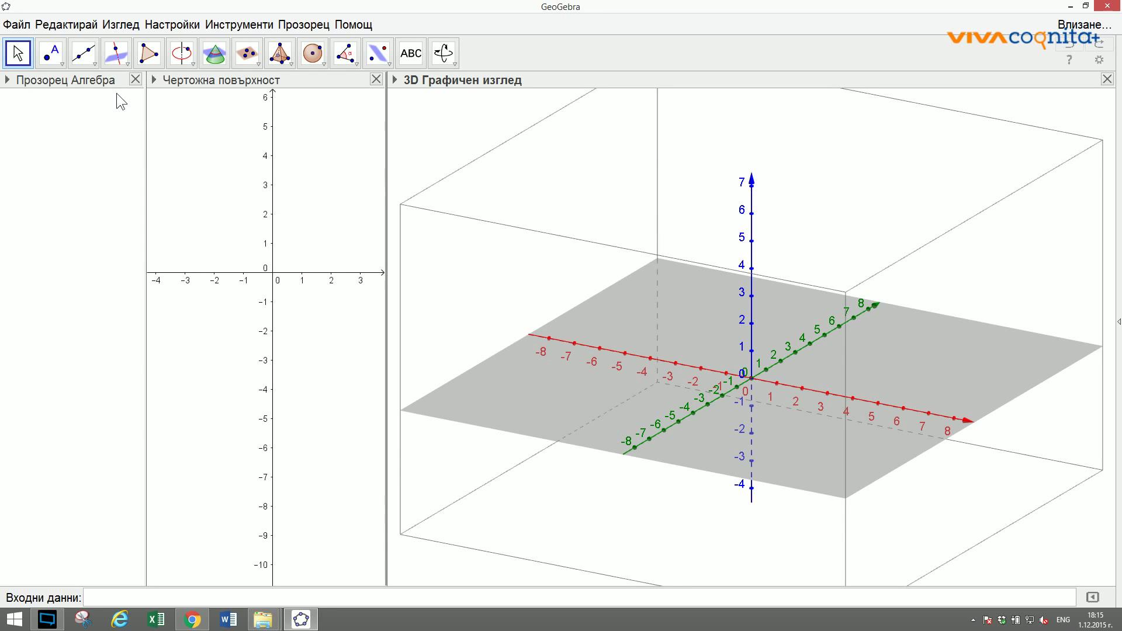
Place four points in the 2D drawing at about (-2.04, -4.14), (1.92, -3.8), (1.9, 1.82) and (-1.76, 2.42).
click(48, 58)
click(213, 393)
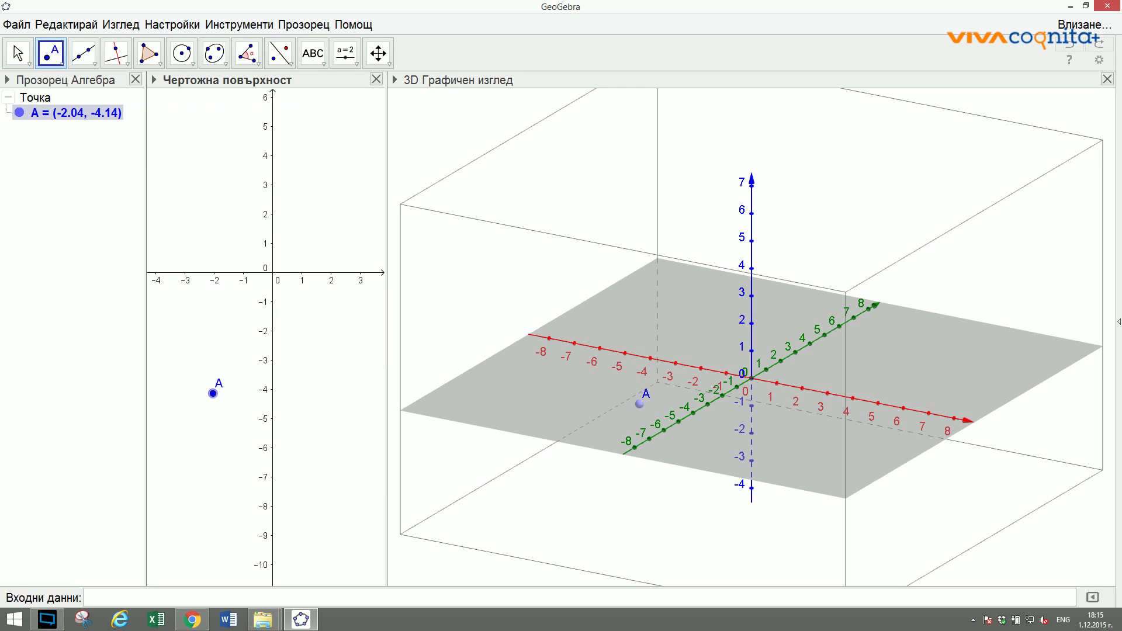
click(328, 384)
click(327, 219)
click(221, 201)
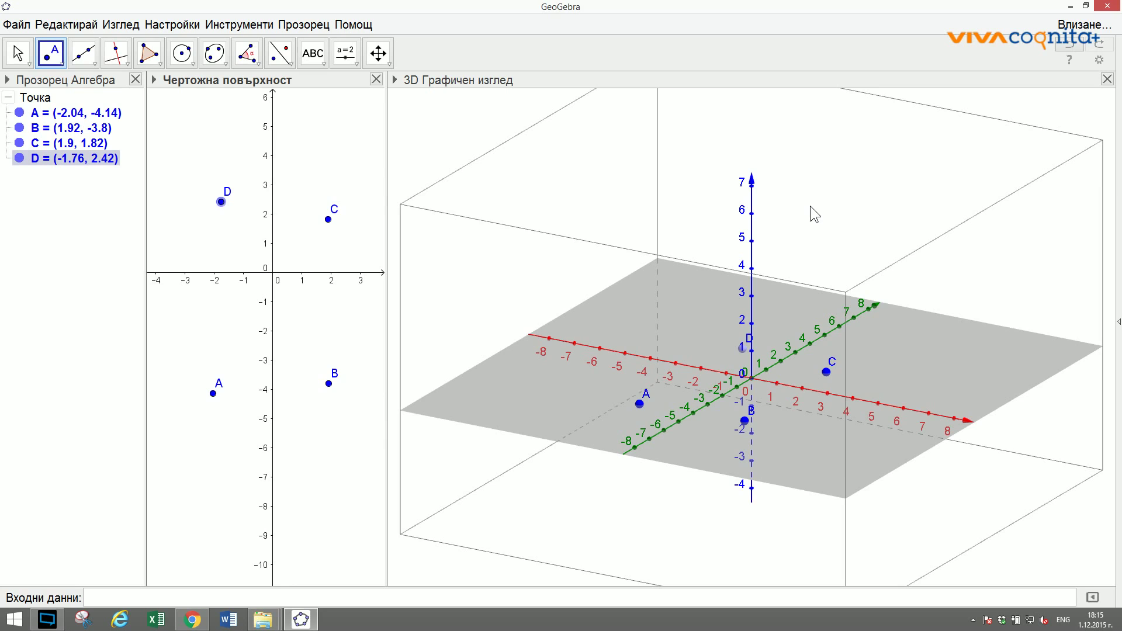
Activate the 3D view and create a point with the coordinates (1, 2, 3) by entering them as a command.
click(434, 122)
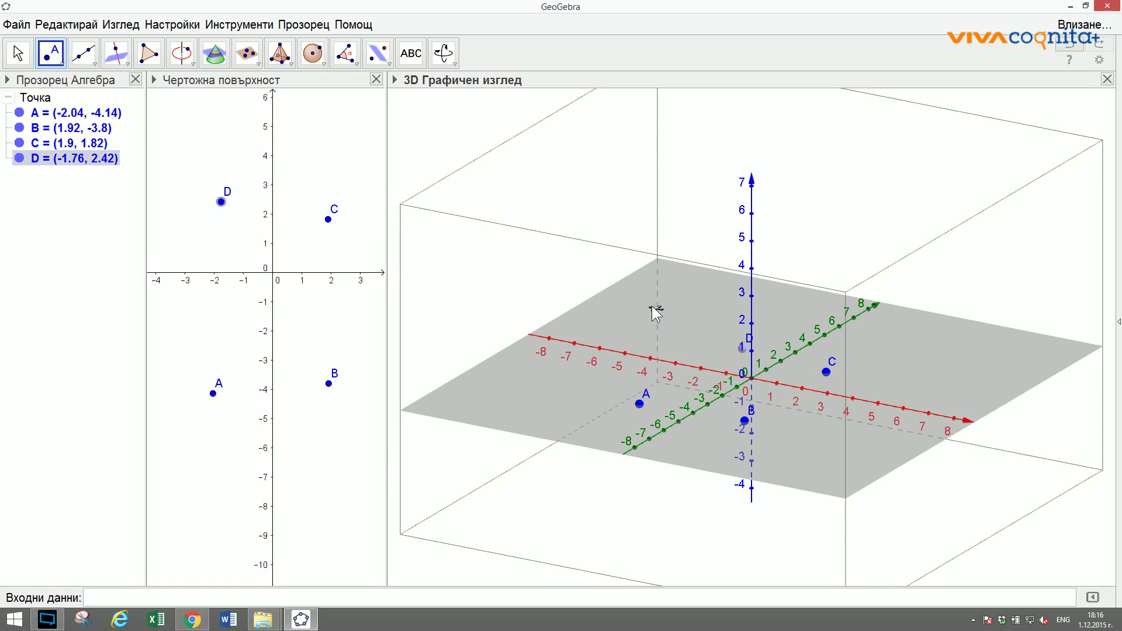
click(110, 598)
text((1,2;3)
key(Return)
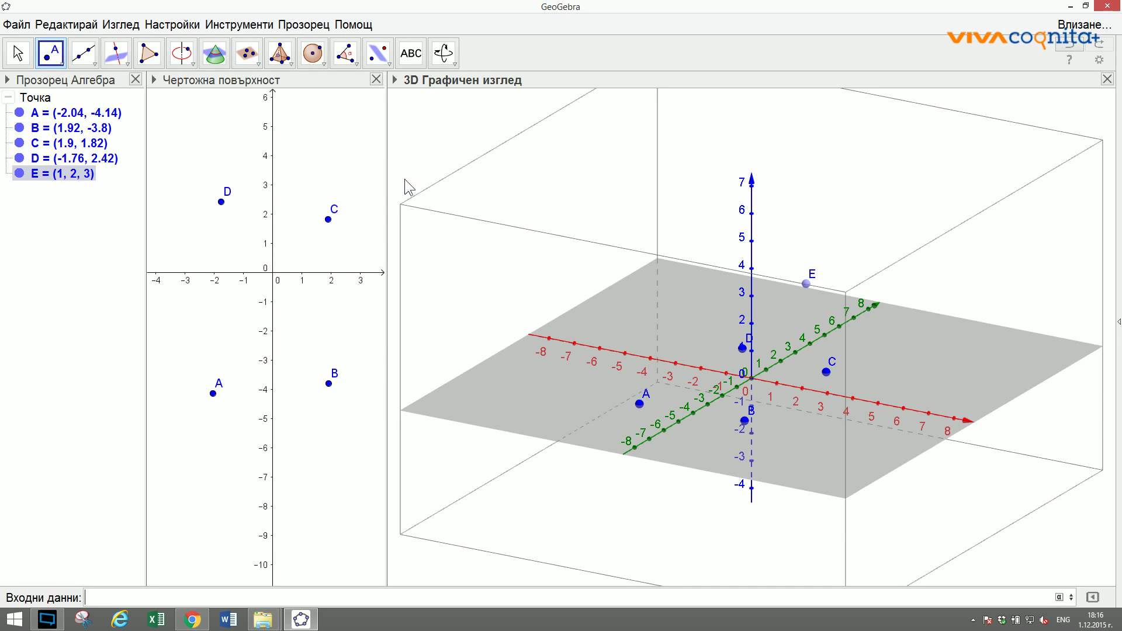
Move point E vertically in the 3D view to (1, 2, 4) and switch it to horizontal movement.
drag(807, 282, 801, 305)
drag(805, 303, 808, 257)
mouse_move(805, 259)
mouse_down()
mouse_move(805, 240)
mouse_move(801, 304)
mouse_move(798, 260)
mouse_up()
click(806, 257)
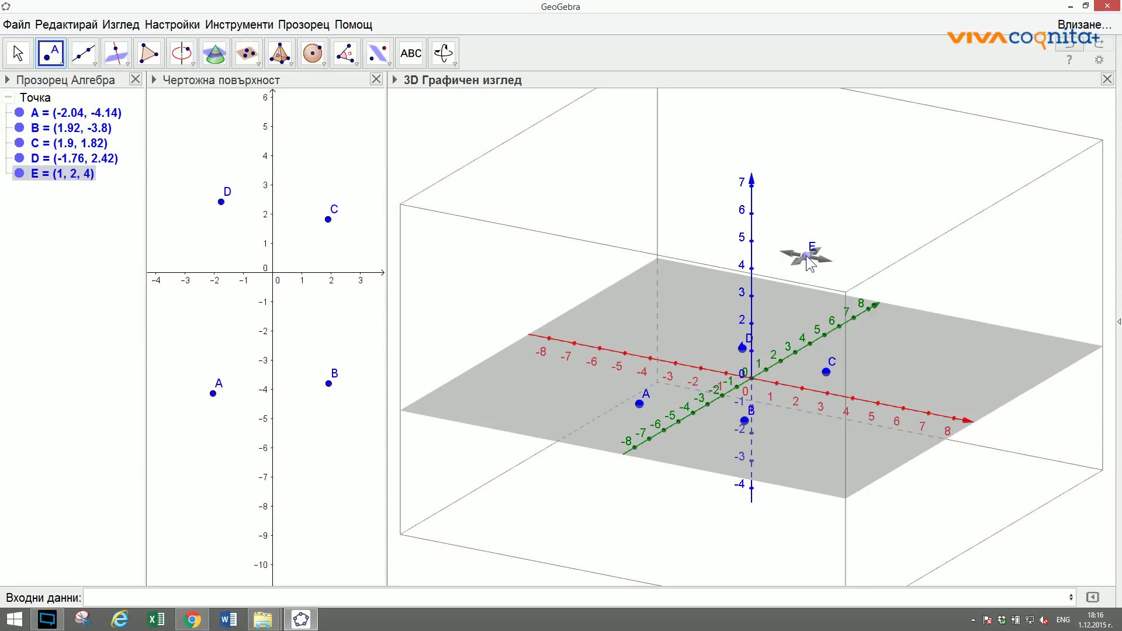
Move point E horizontally to (3, -2, 4) in the 3D view, deselect it and reveal the view's style bar.
drag(806, 255, 801, 306)
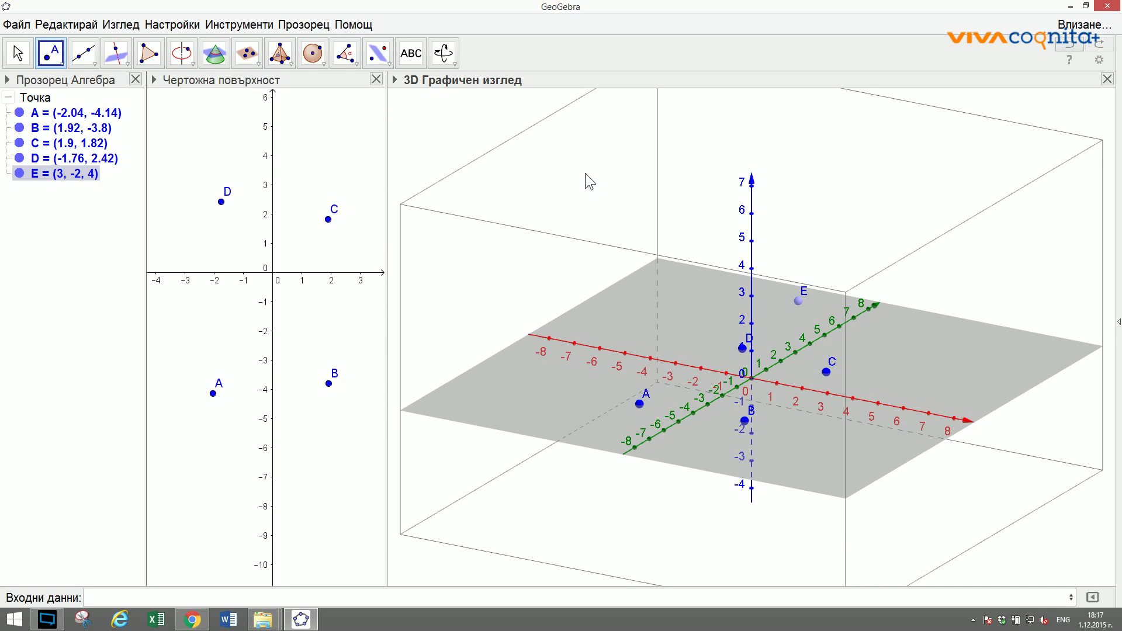
click(395, 79)
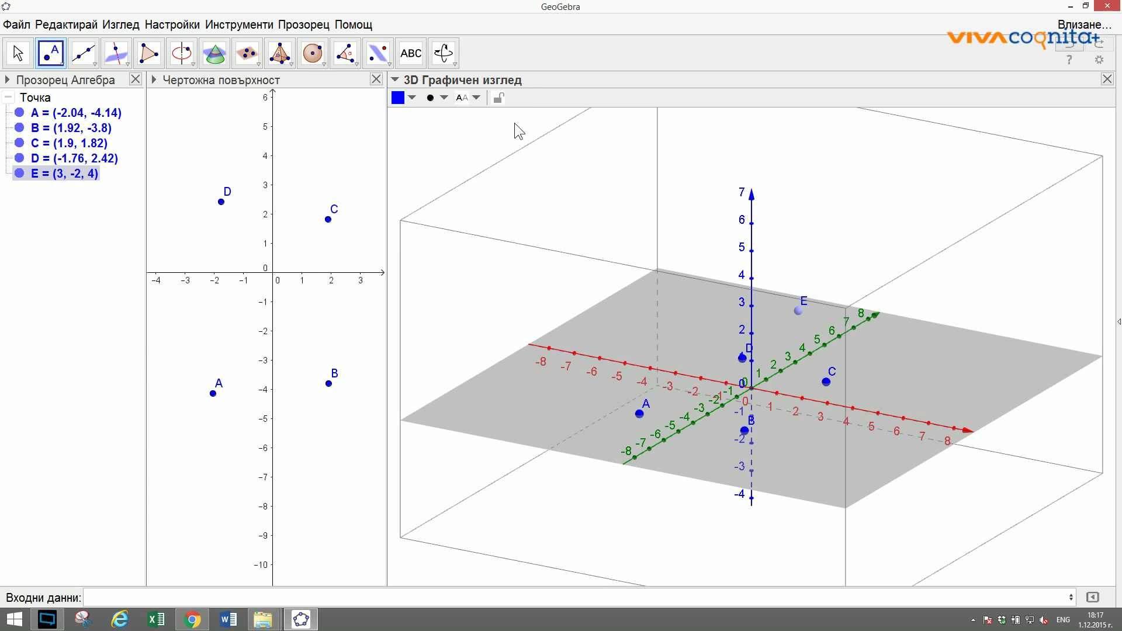
click(472, 135)
click(21, 53)
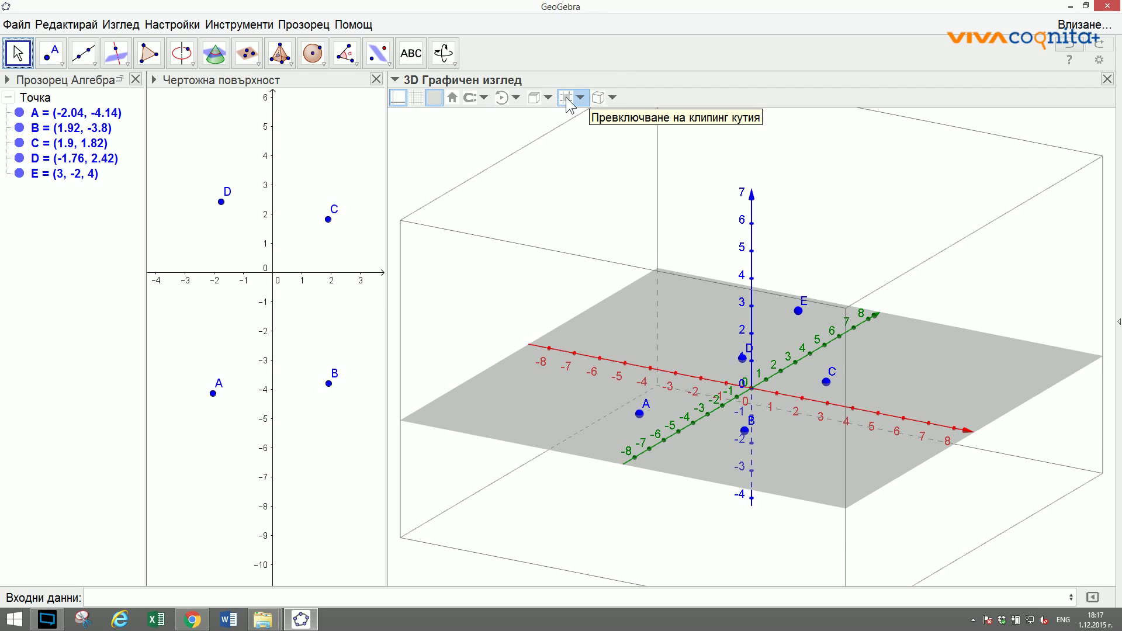
Toggle the clipping box of the 3D view, open its size setting, and leave the box hidden.
click(568, 103)
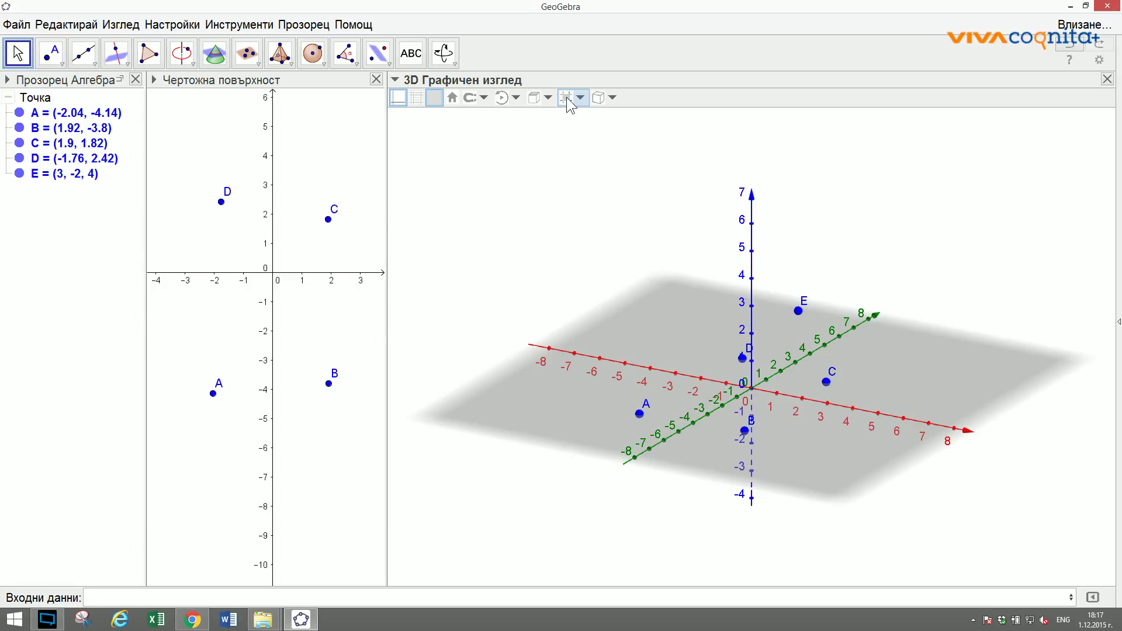
click(566, 97)
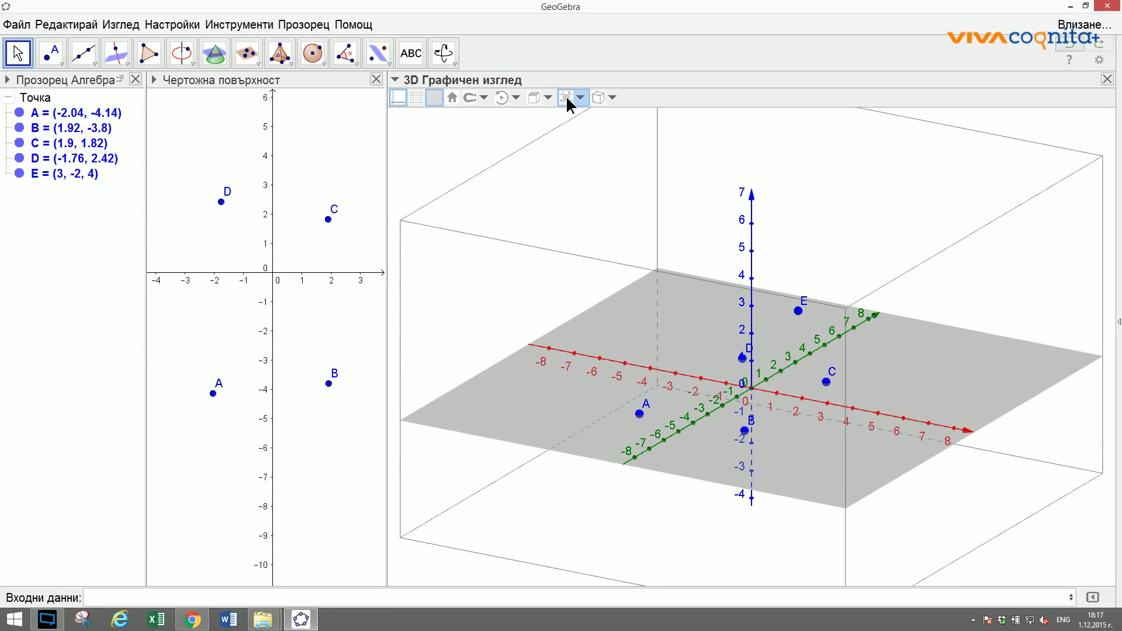
click(568, 97)
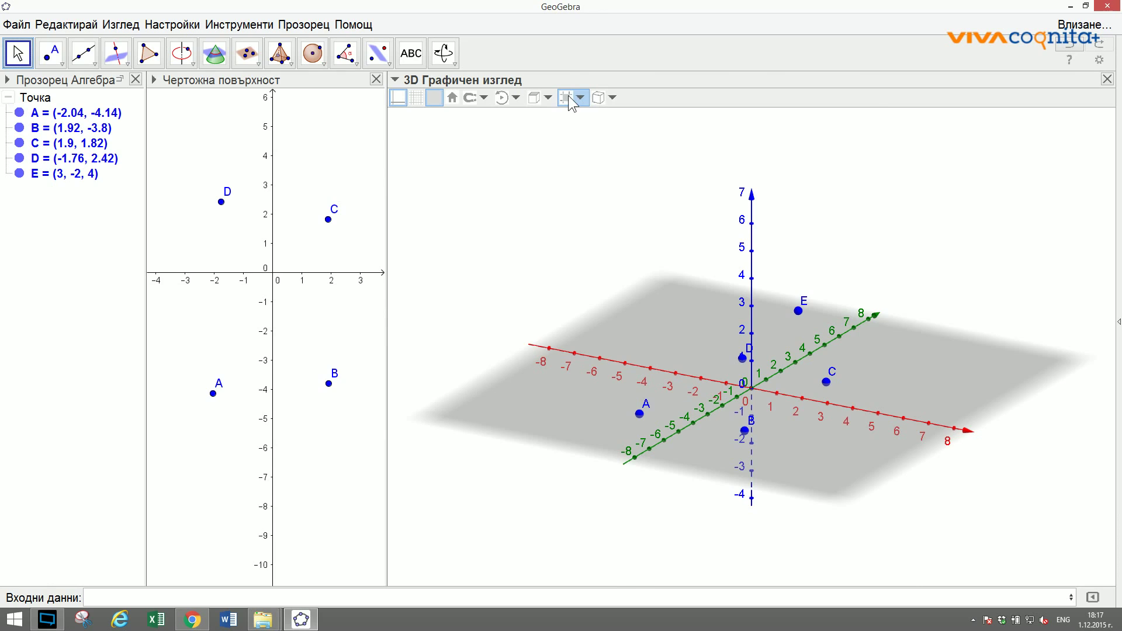
click(568, 96)
click(580, 98)
mouse_move(587, 114)
mouse_down()
mouse_move(570, 113)
mouse_move(610, 120)
mouse_move(586, 121)
mouse_up()
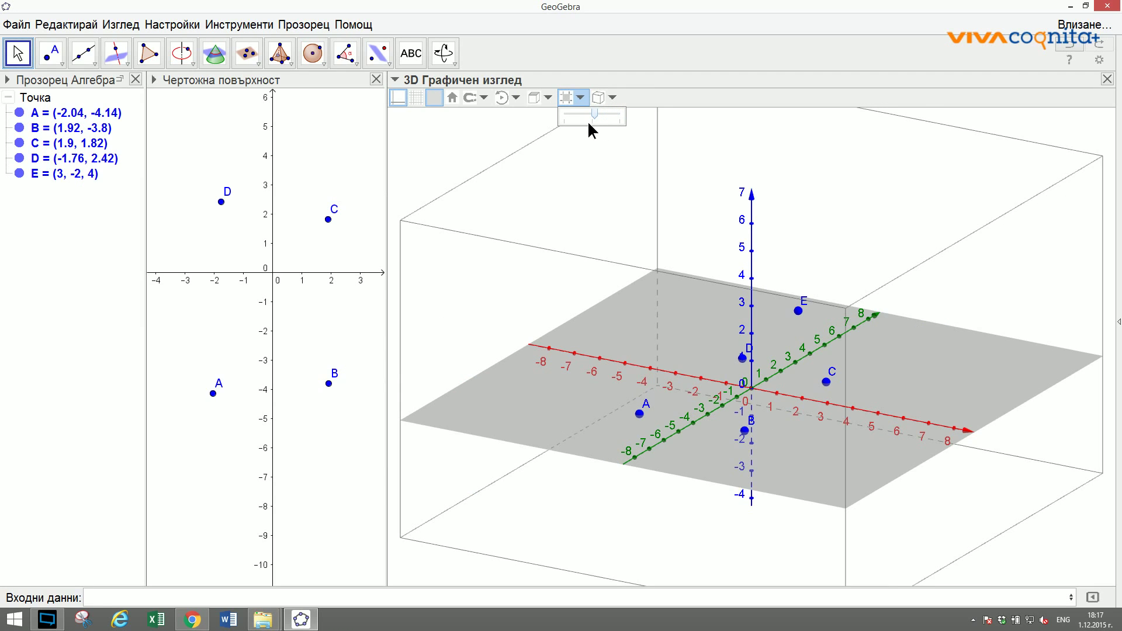
click(568, 98)
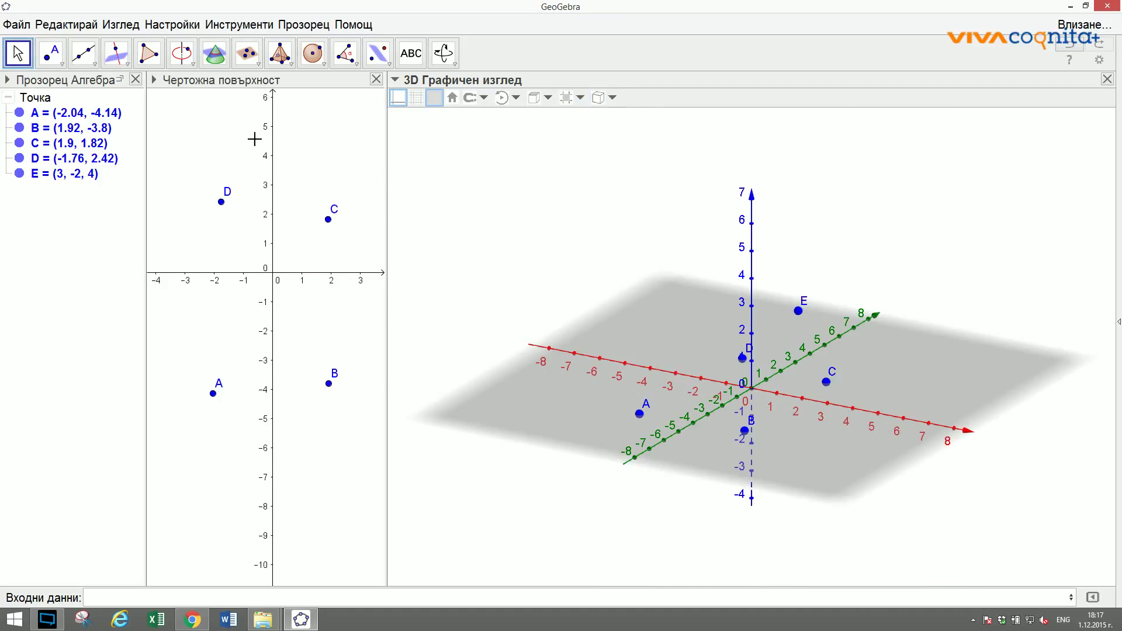
Switch the base plane of the 3D view off and on, and its grid on and off.
click(435, 98)
click(435, 97)
click(414, 97)
click(415, 97)
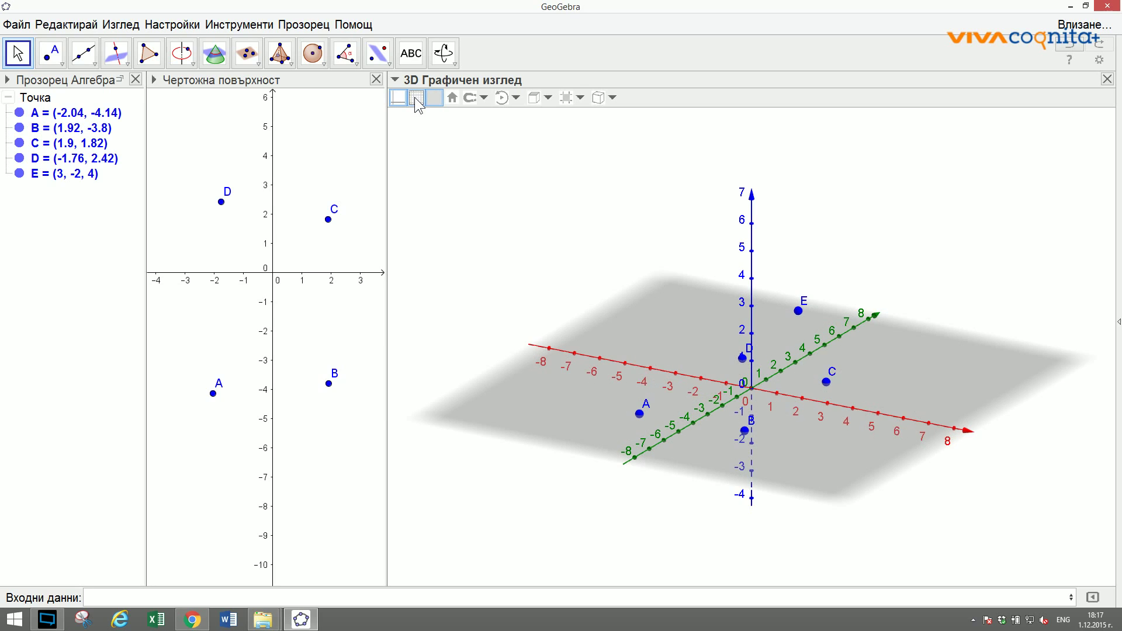
View the 3D scene from the directions facing the xy, xz and yz planes and return to the default view.
click(548, 100)
click(534, 116)
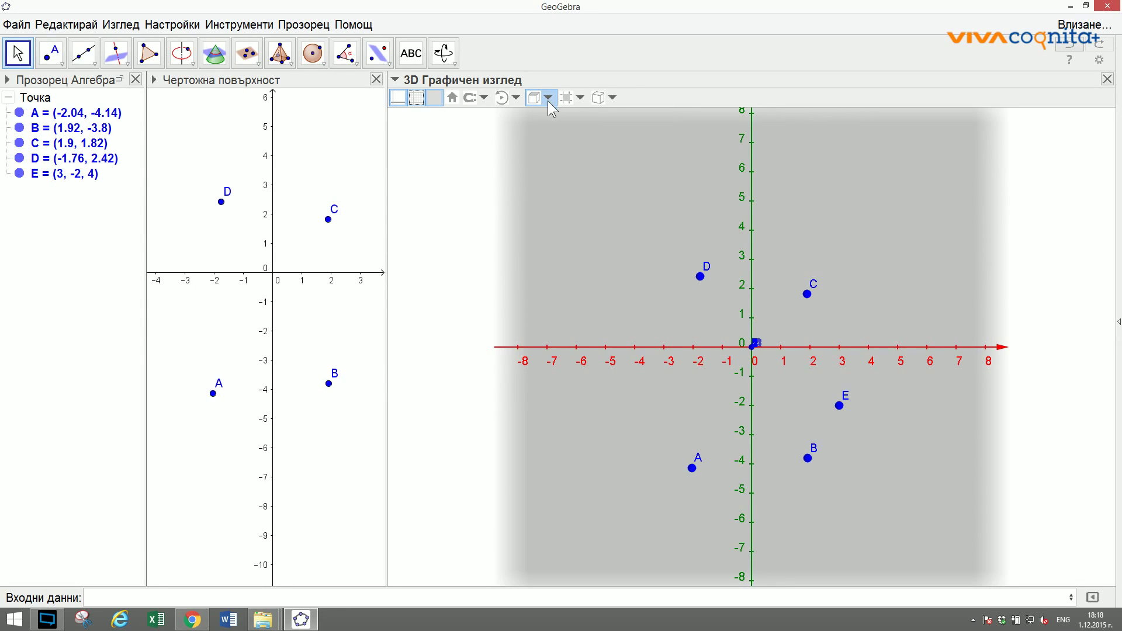
click(551, 119)
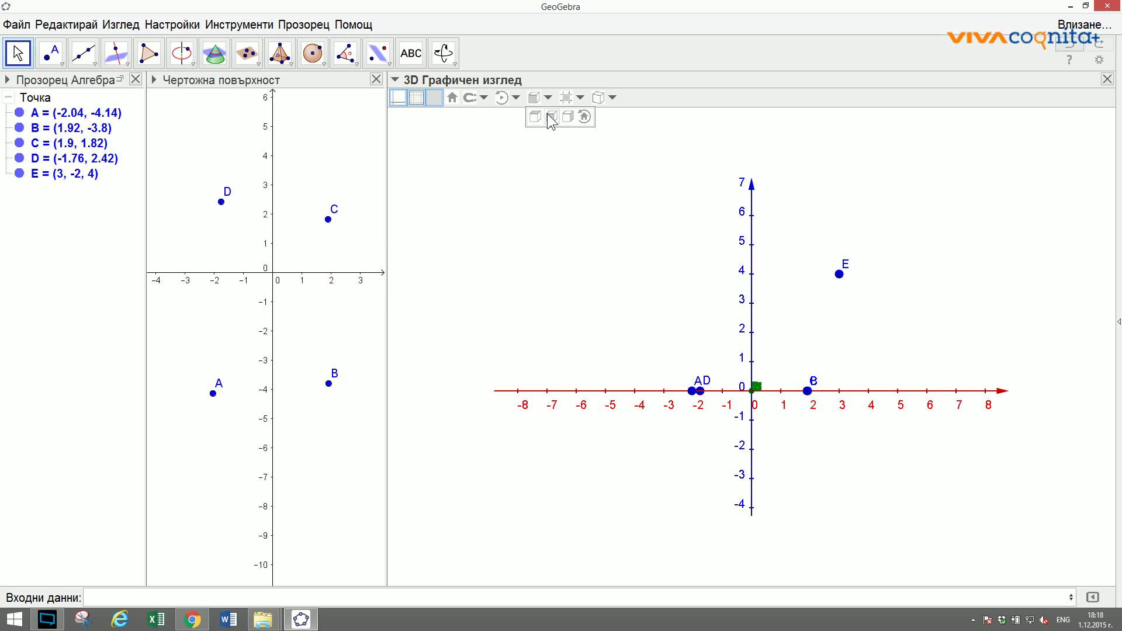
click(567, 119)
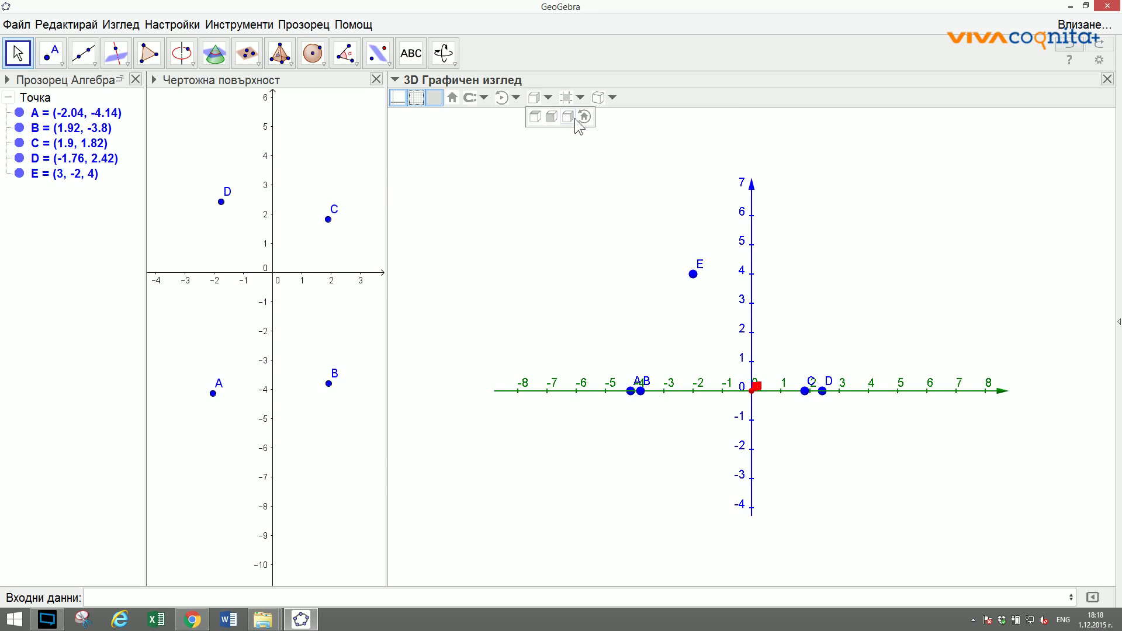
click(584, 117)
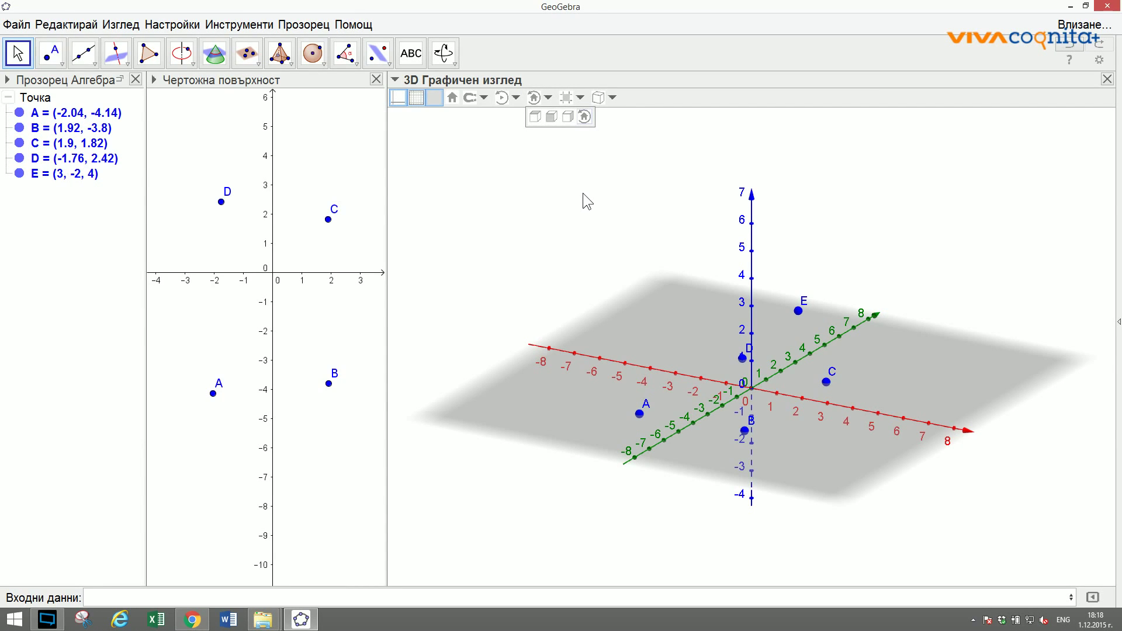
Preview the perspective and red-cyan glasses projections of the 3D view and return to the parallel projection.
click(612, 98)
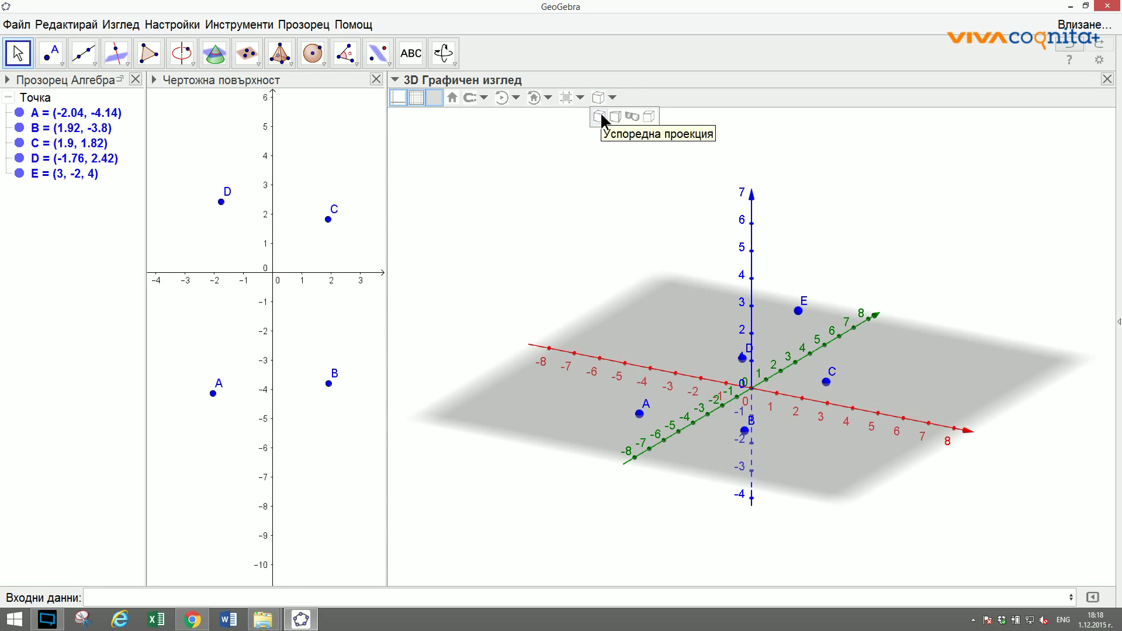
click(612, 116)
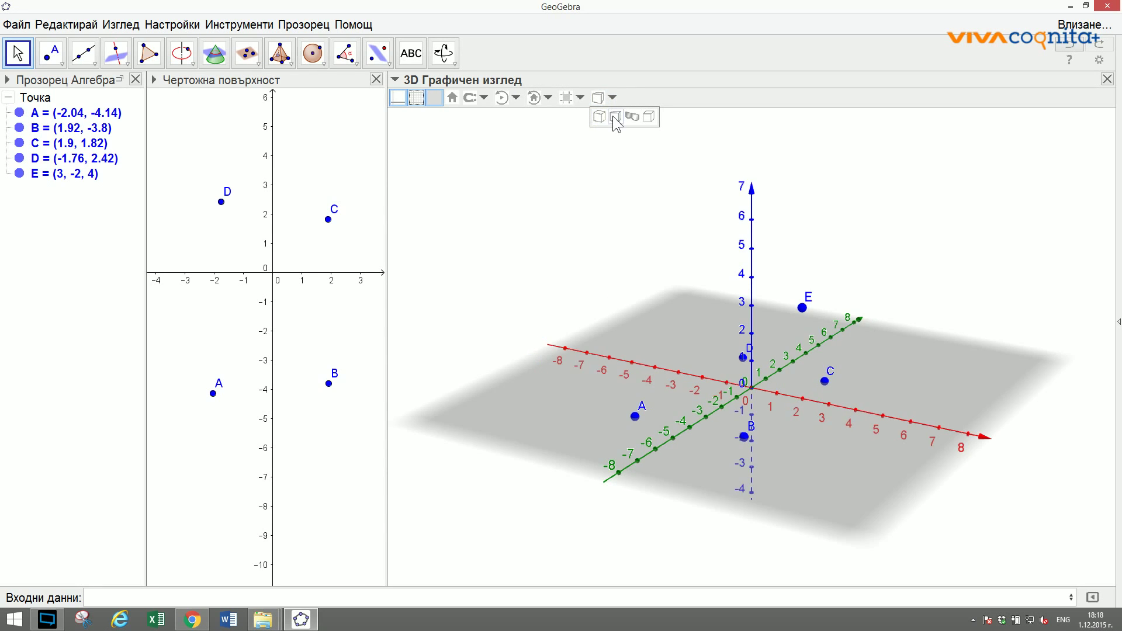
click(629, 118)
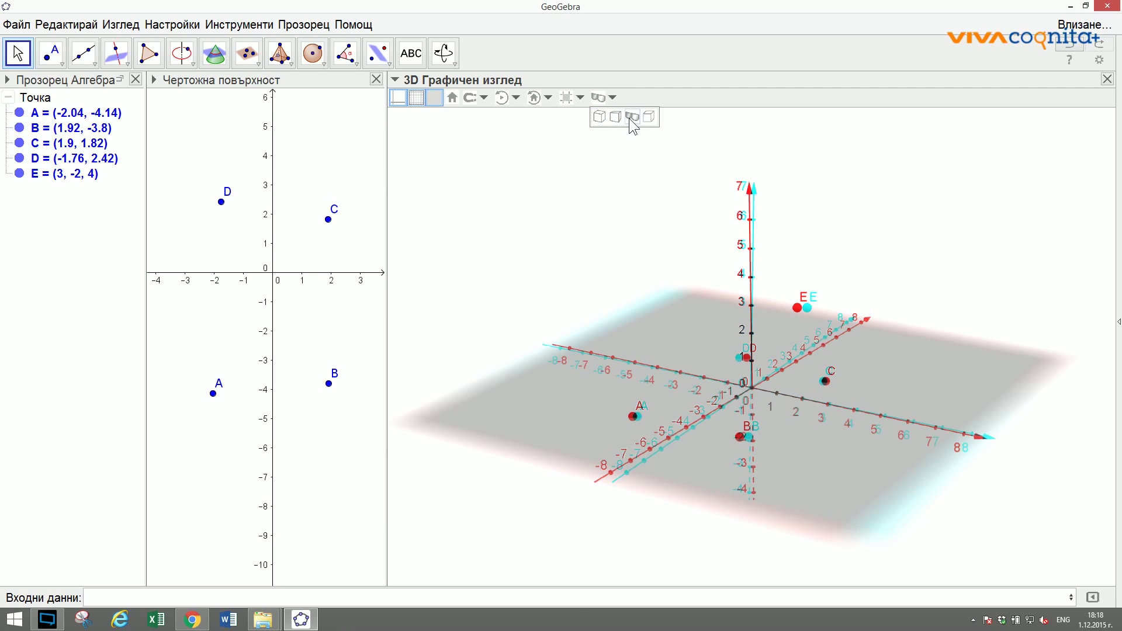
click(603, 117)
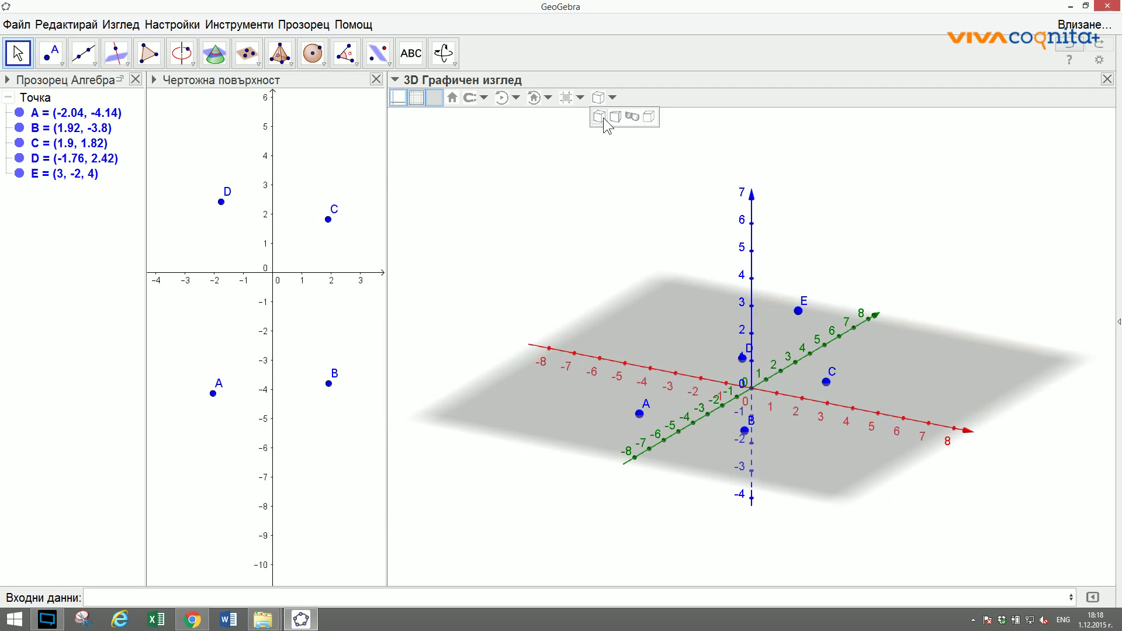
Spin the 3D view automatically, adjusting its rotation speed and direction.
click(549, 97)
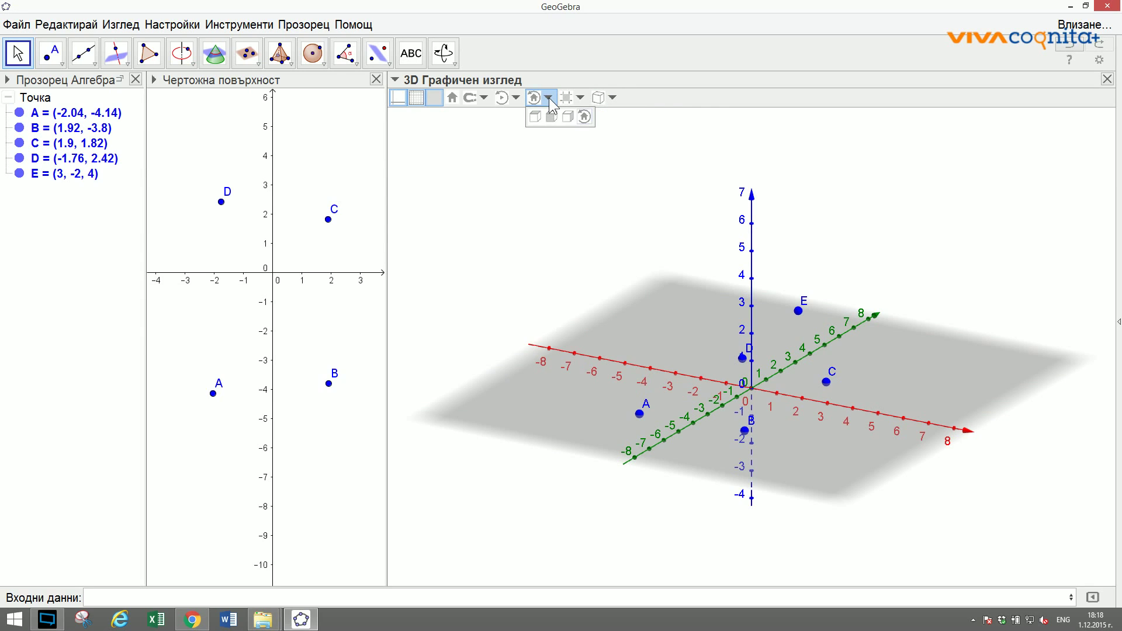
click(517, 97)
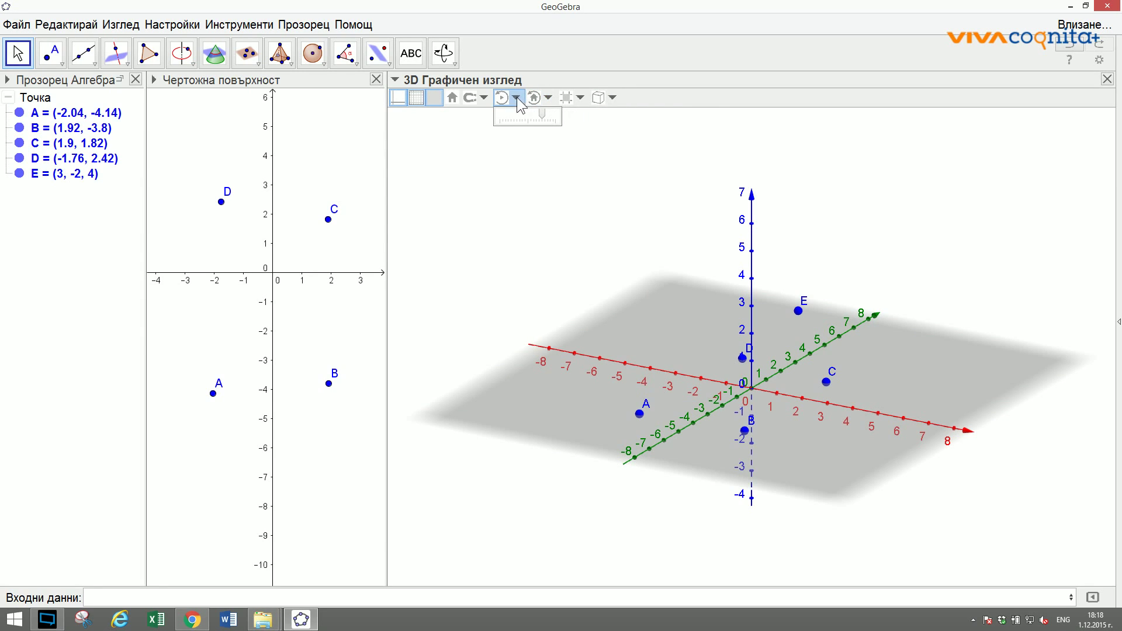
mouse_move(541, 117)
mouse_down()
mouse_move(508, 117)
mouse_move(551, 118)
mouse_move(521, 118)
mouse_up()
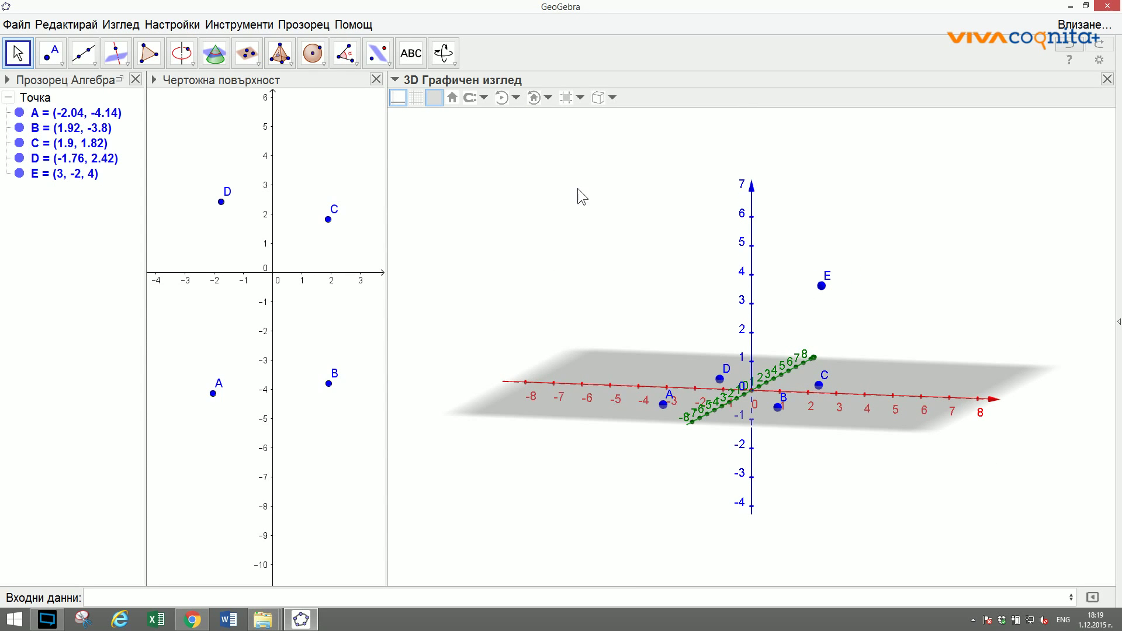
Turn the 3D scene by hand with the Rotate 3D Graphics View tool to inspect the points from several directions.
click(445, 53)
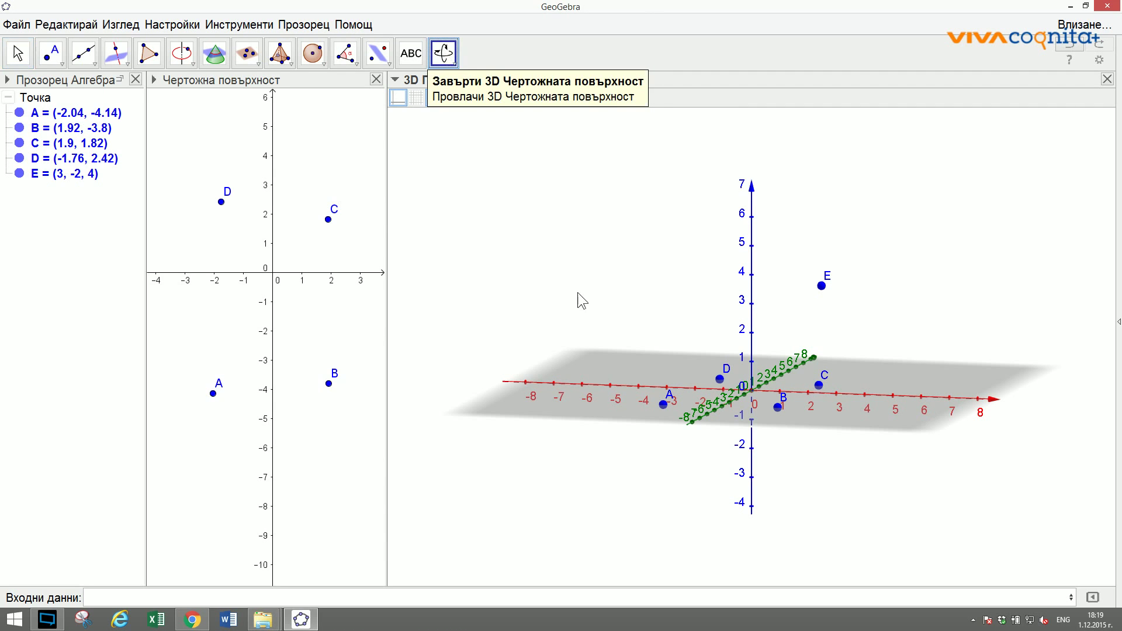
drag(605, 264, 523, 236)
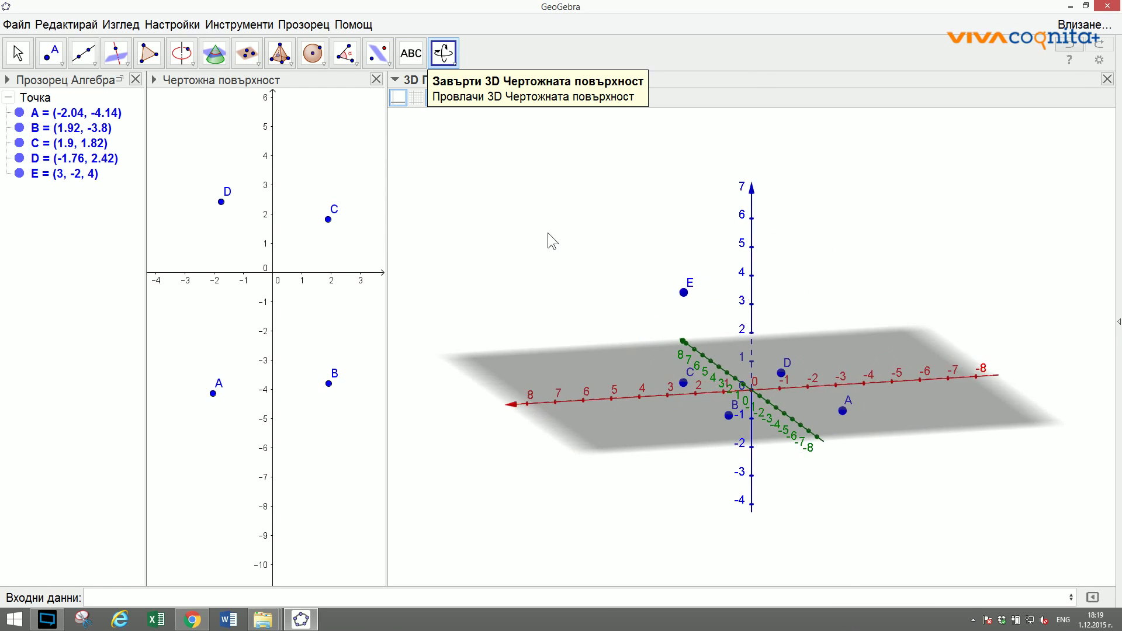
mouse_move(542, 223)
mouse_down()
mouse_move(547, 239)
mouse_move(555, 220)
mouse_up()
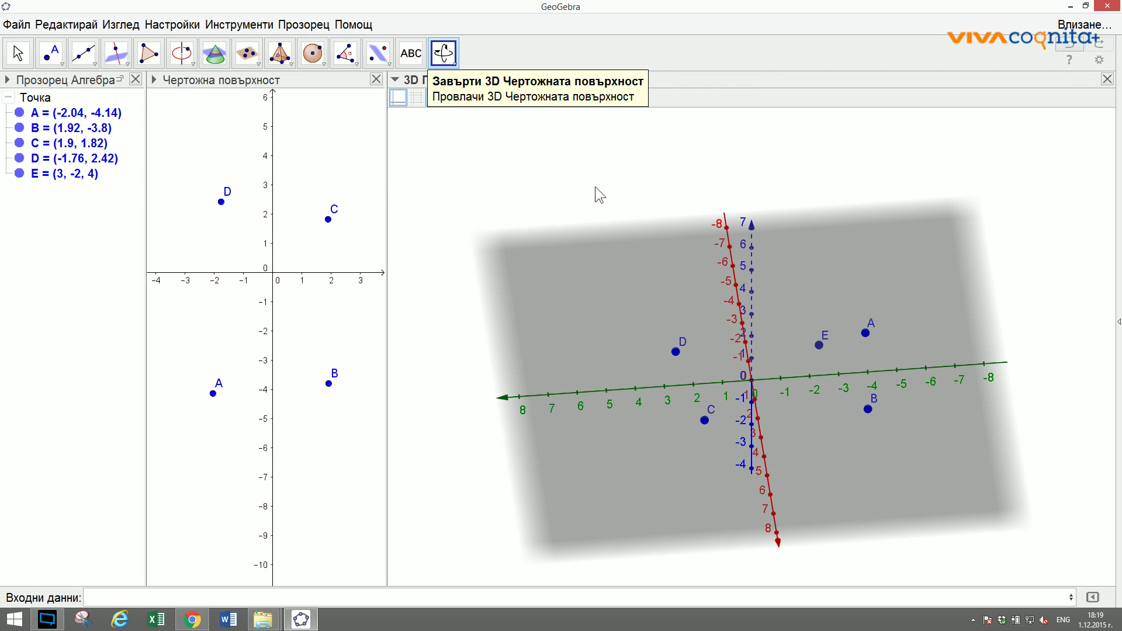
drag(618, 185, 538, 237)
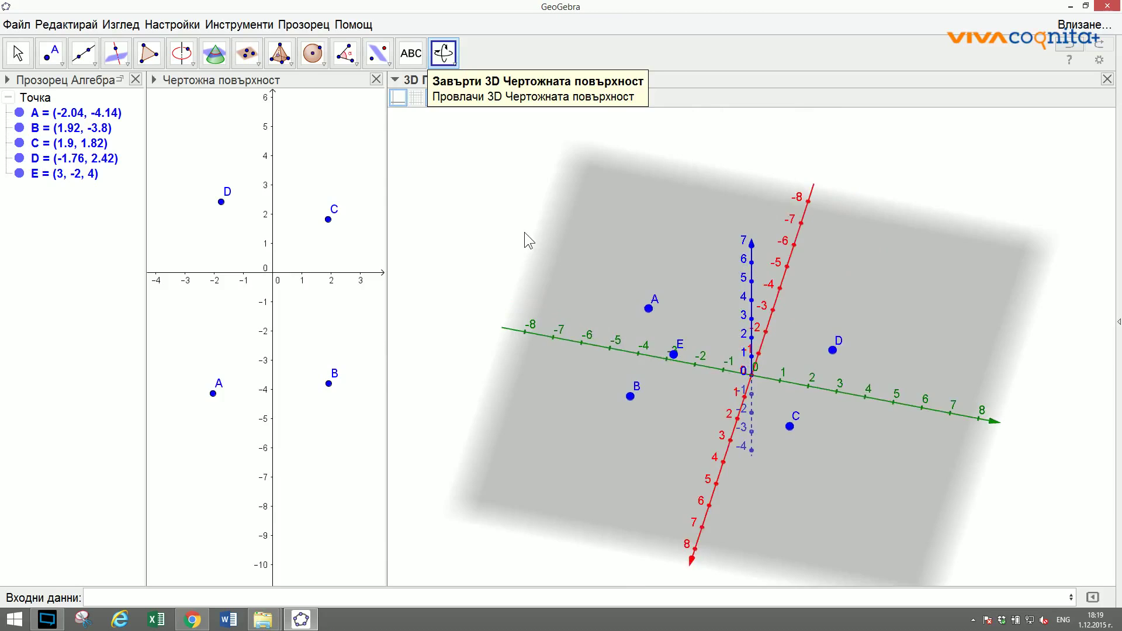
drag(448, 346, 472, 330)
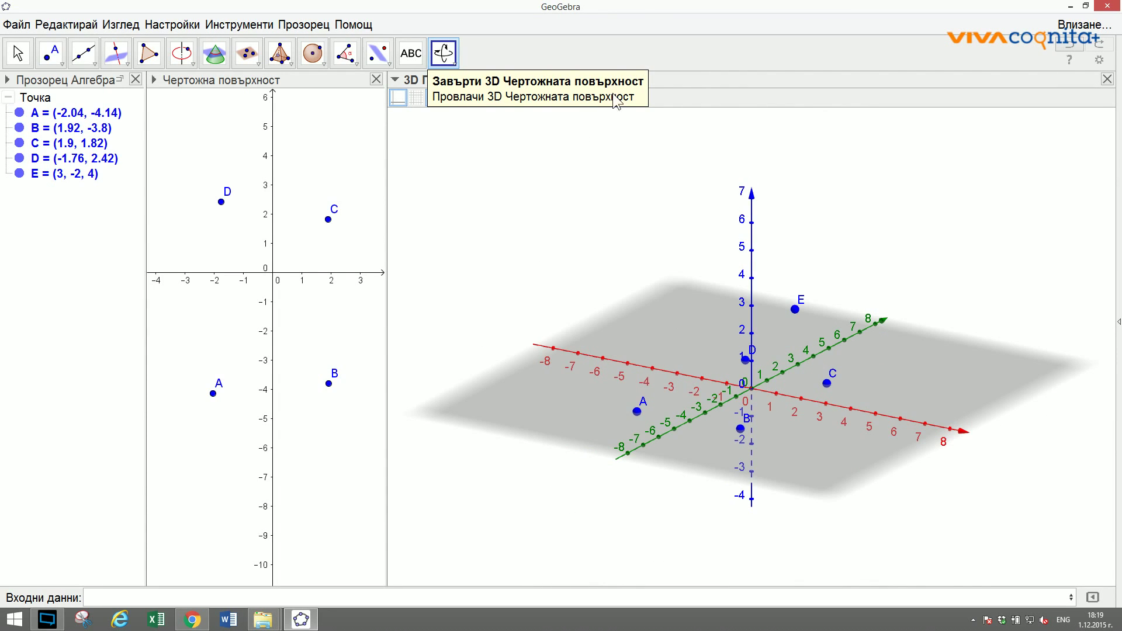
Move point D horizontally in the 3D view to about (-4.93, 2.25) and raise it to height 4.
click(17, 53)
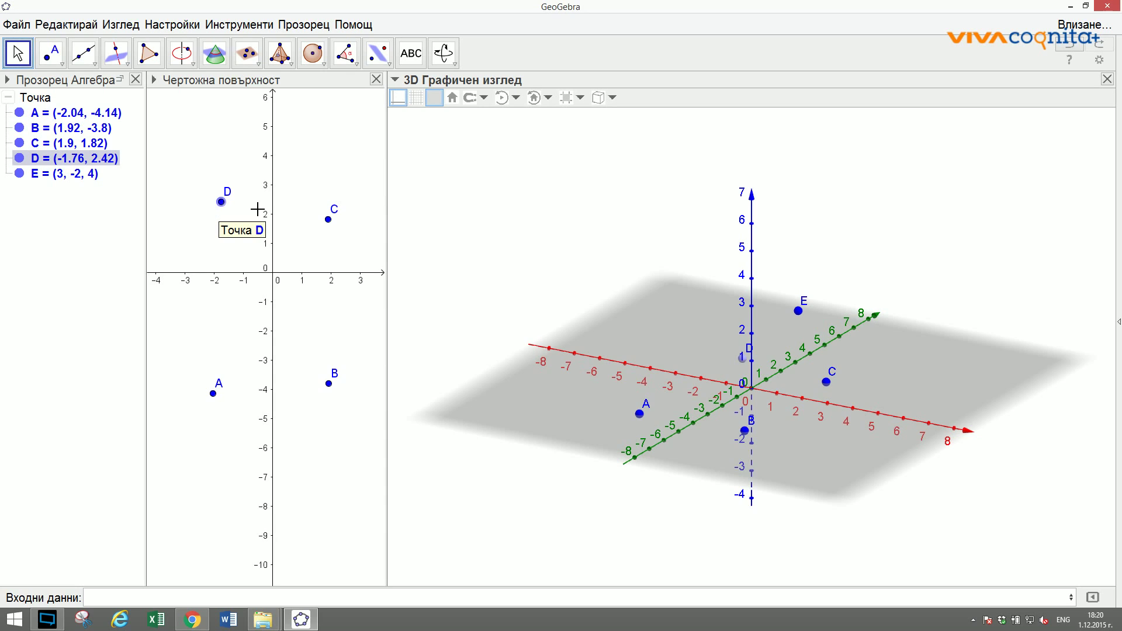
click(745, 364)
drag(743, 359, 660, 346)
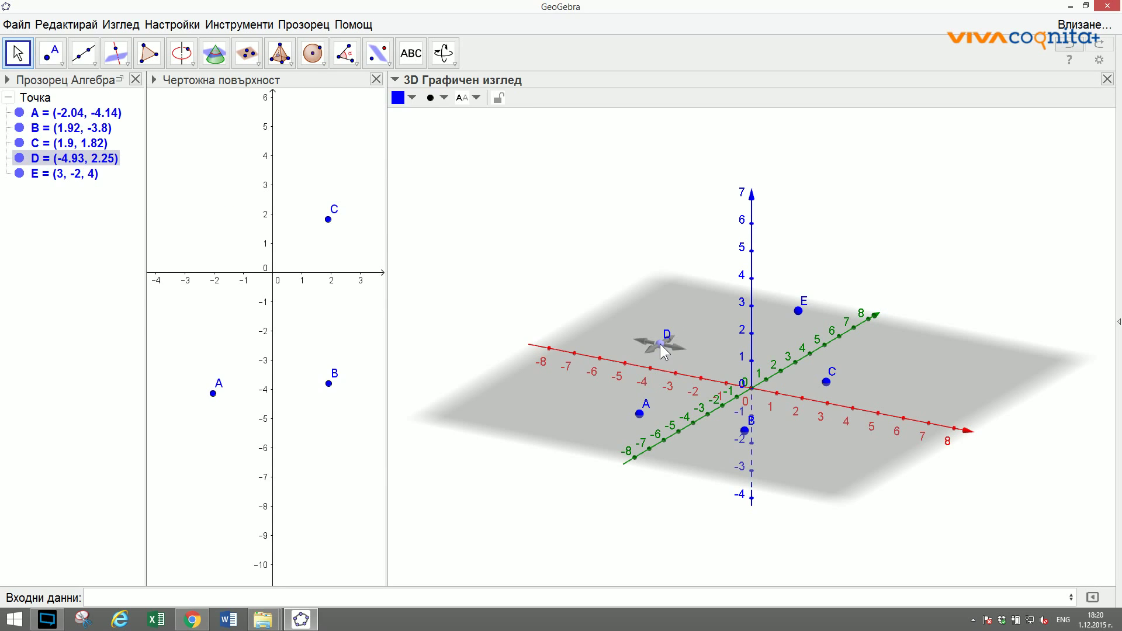
click(660, 344)
drag(660, 345, 660, 220)
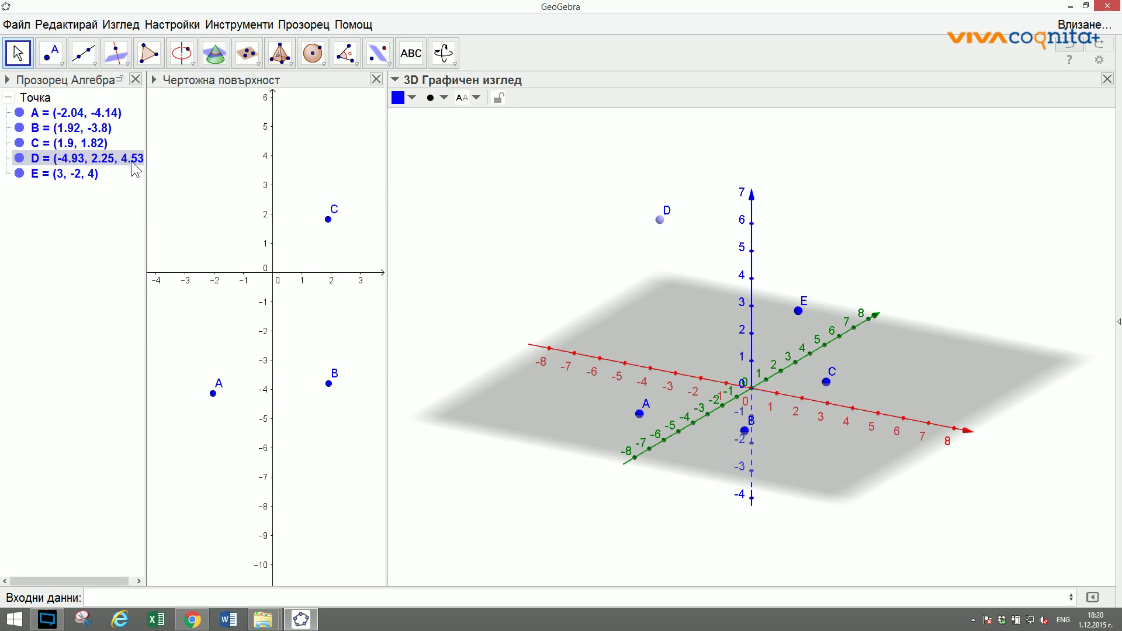
drag(660, 219, 660, 234)
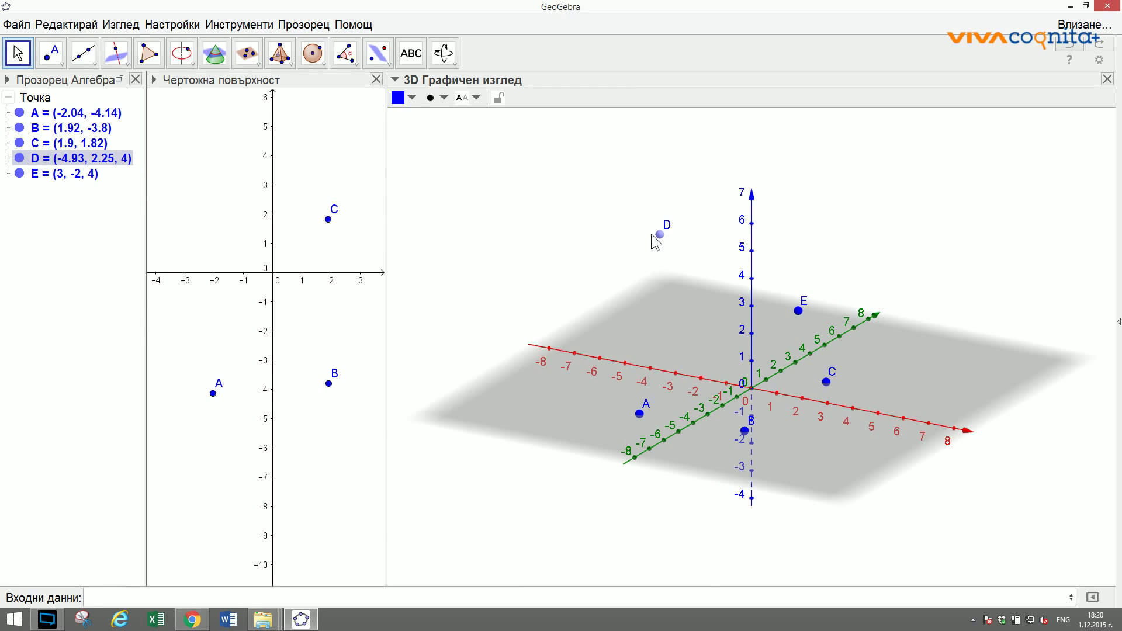
Compare the line and vector tools offered for the 3D view with those for the 2D drawing area.
click(61, 65)
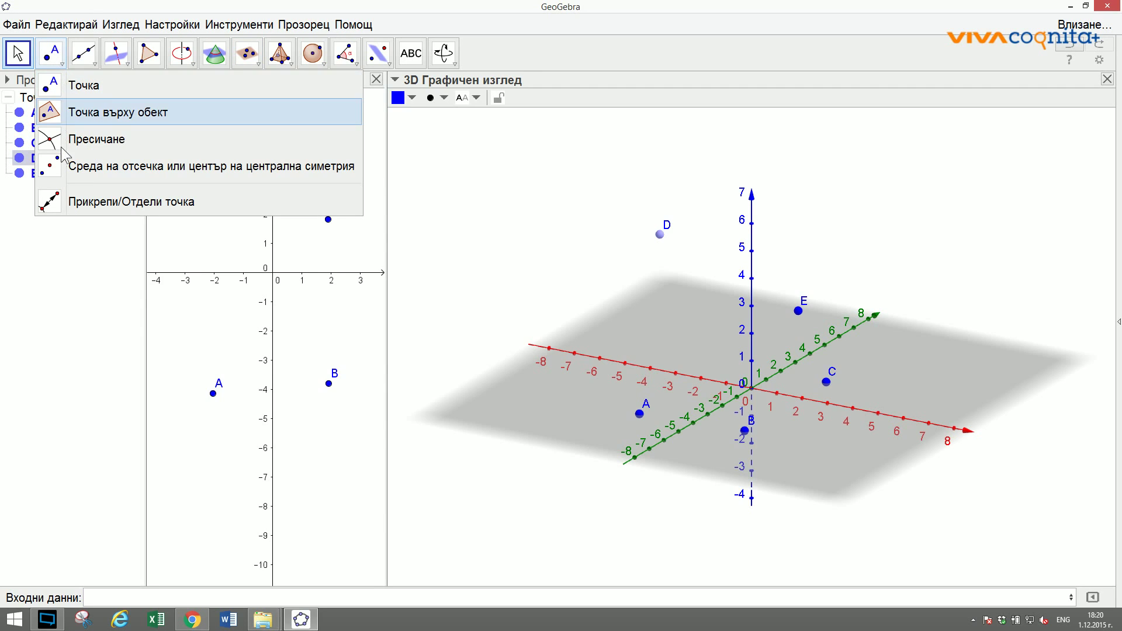
click(94, 63)
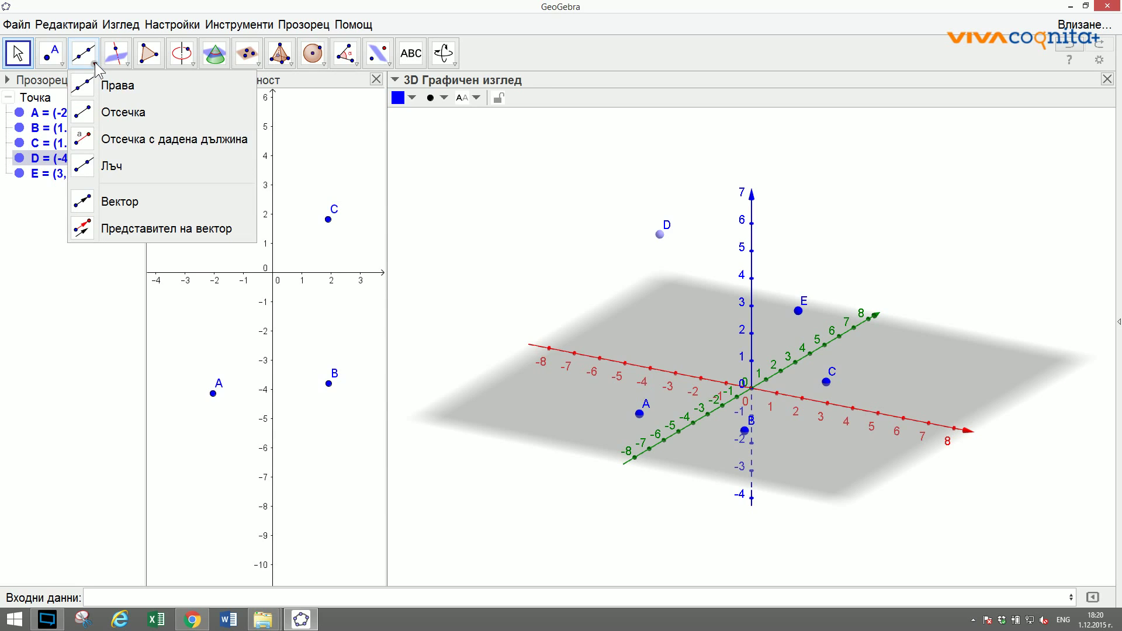
click(478, 191)
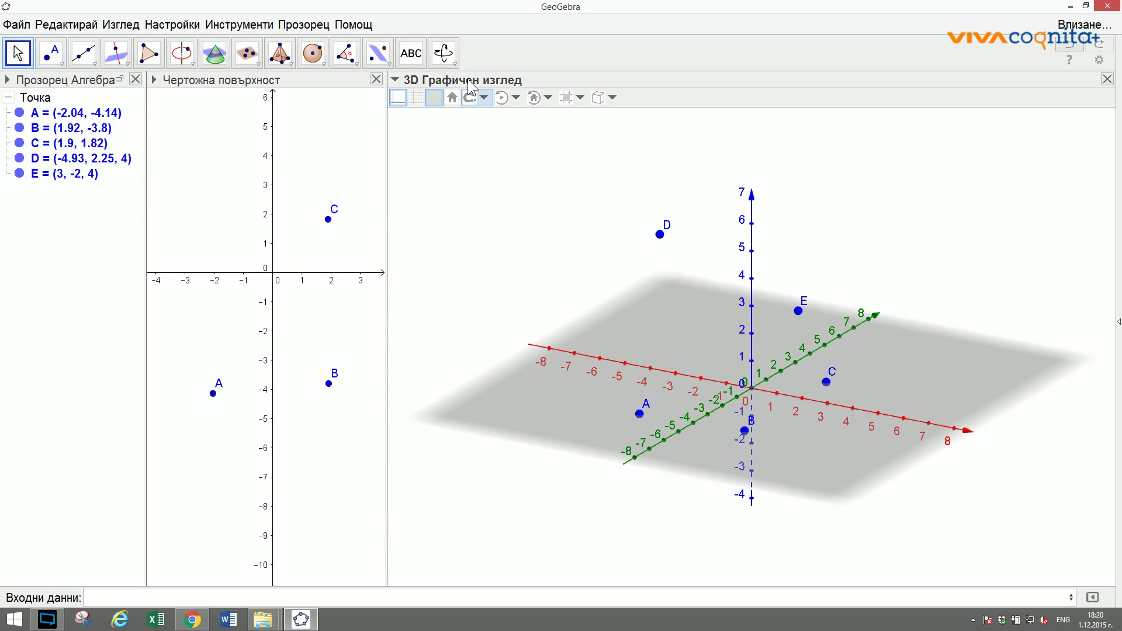
click(95, 65)
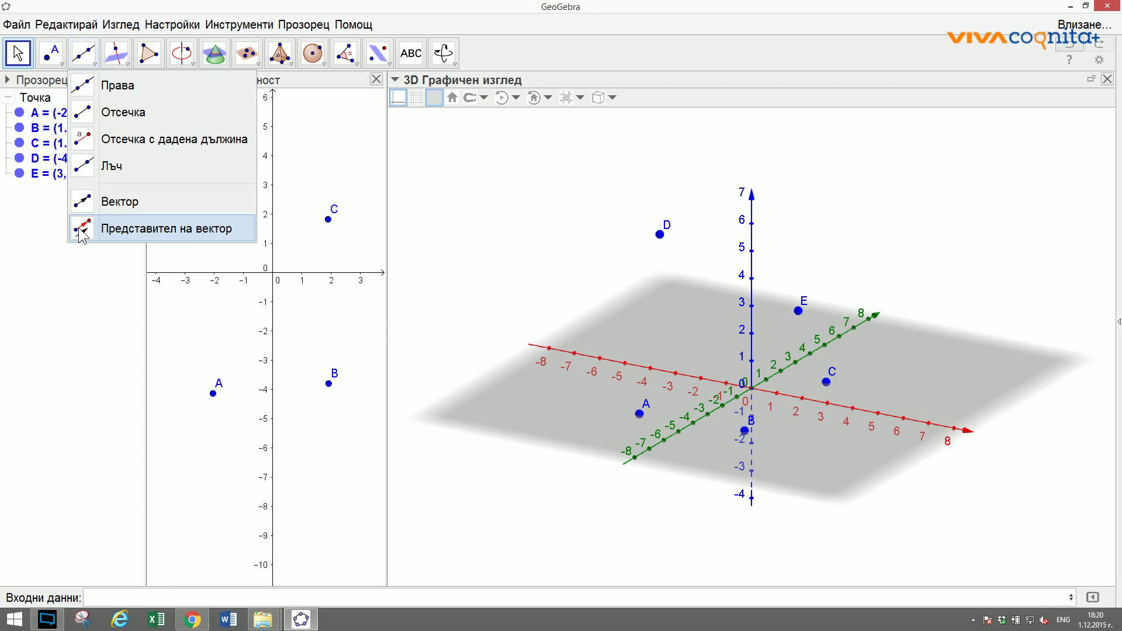
click(306, 132)
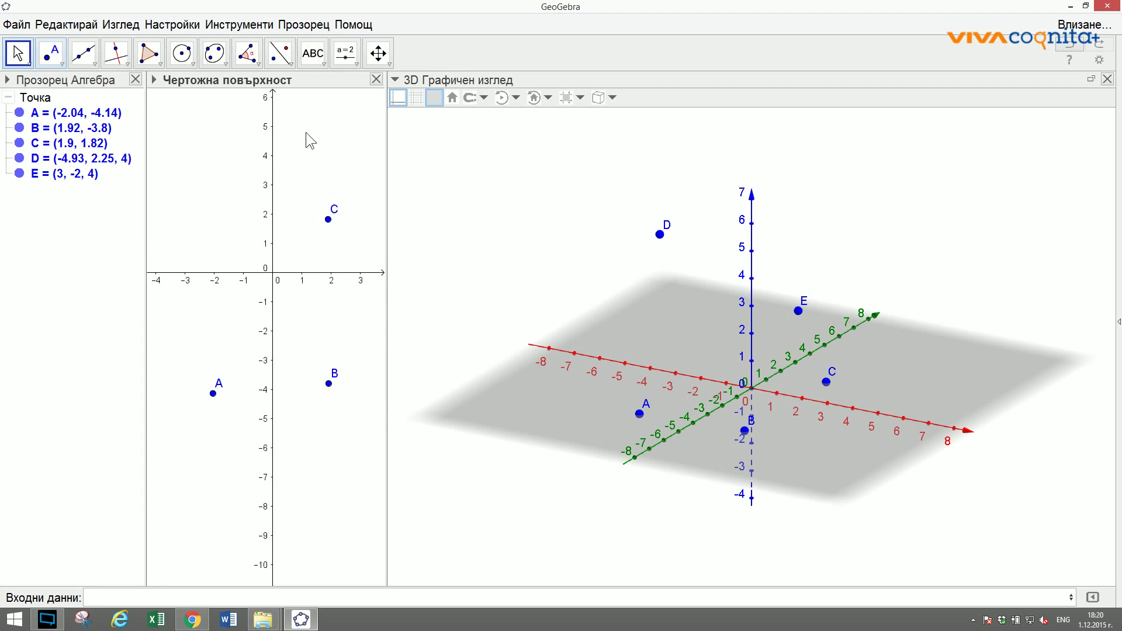
click(94, 64)
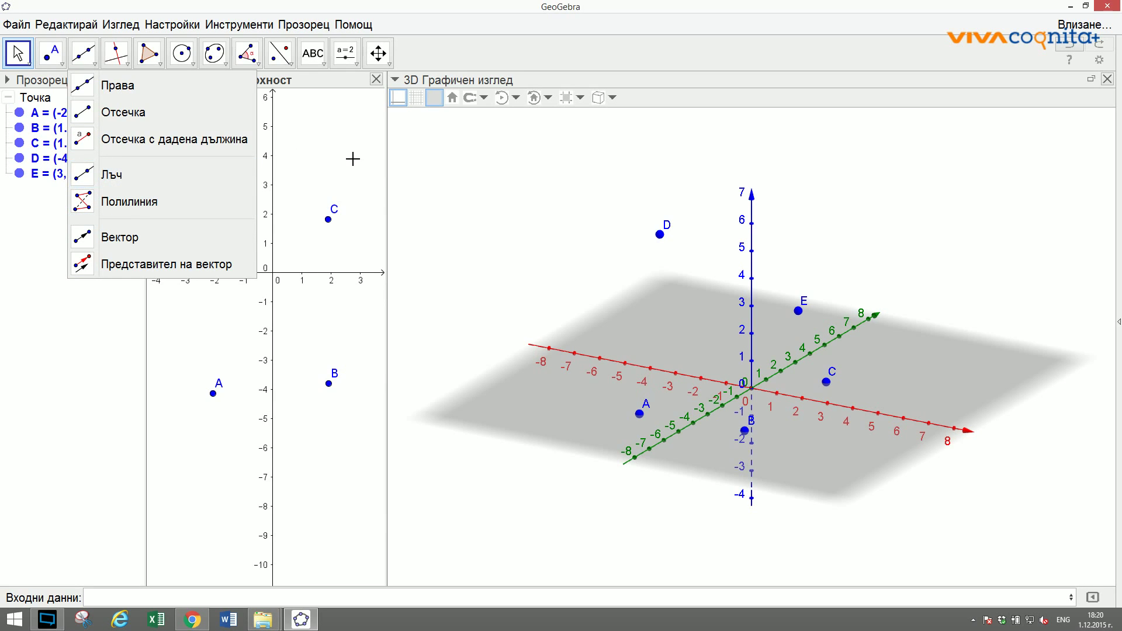
Compare the circle, arc and sector tools offered for the 2D drawing area with the circle and conic tools for the 3D view.
click(421, 141)
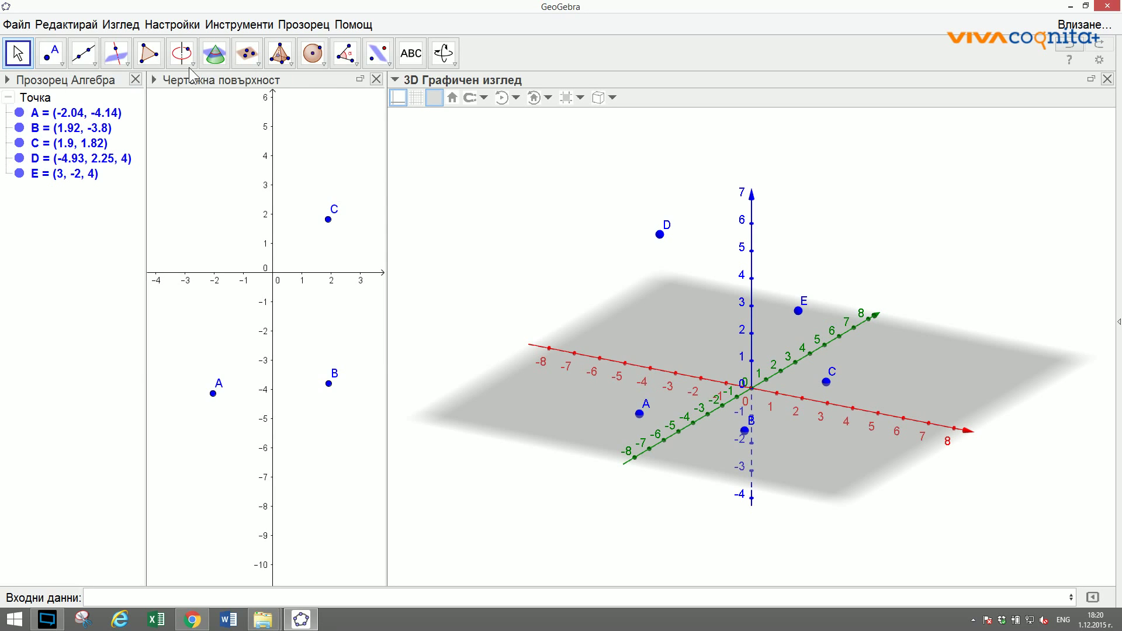
click(196, 75)
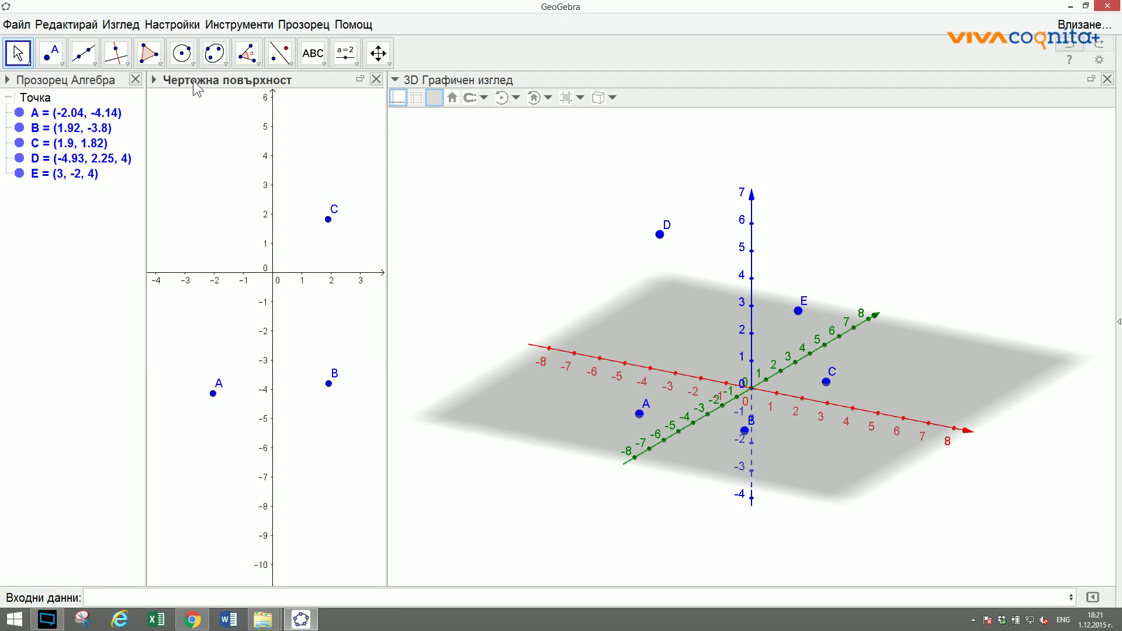
click(192, 64)
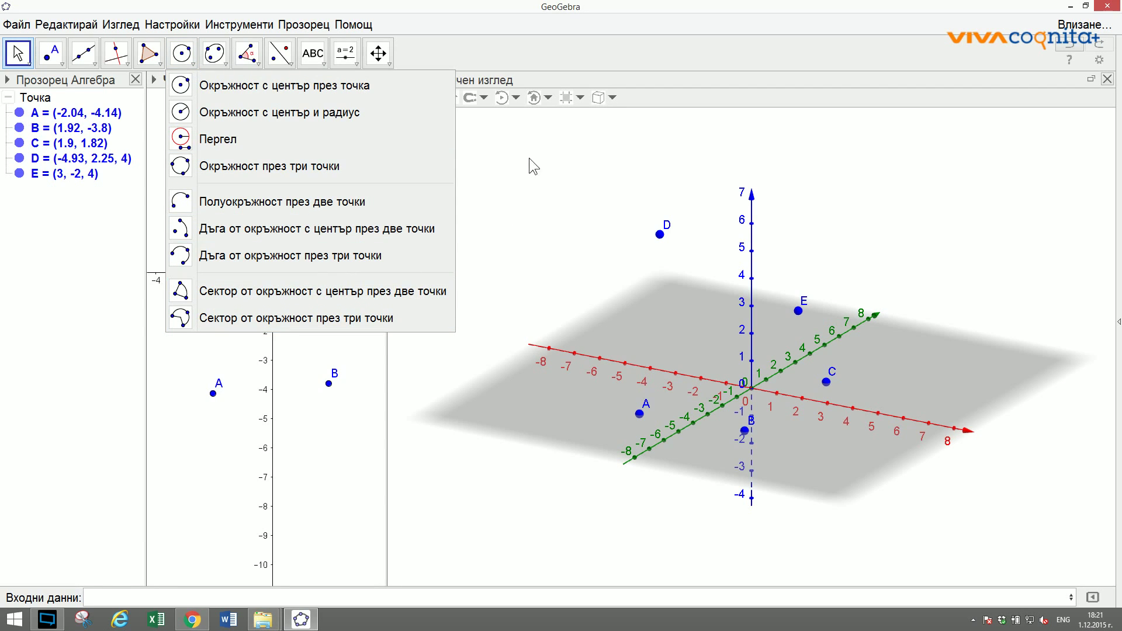
click(493, 85)
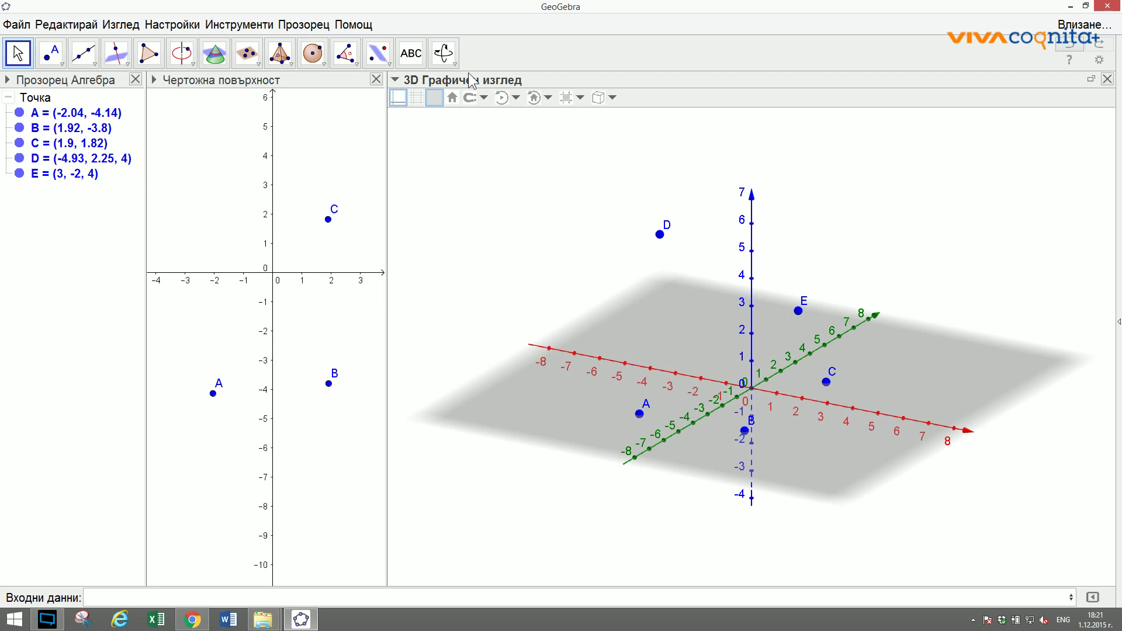
click(192, 66)
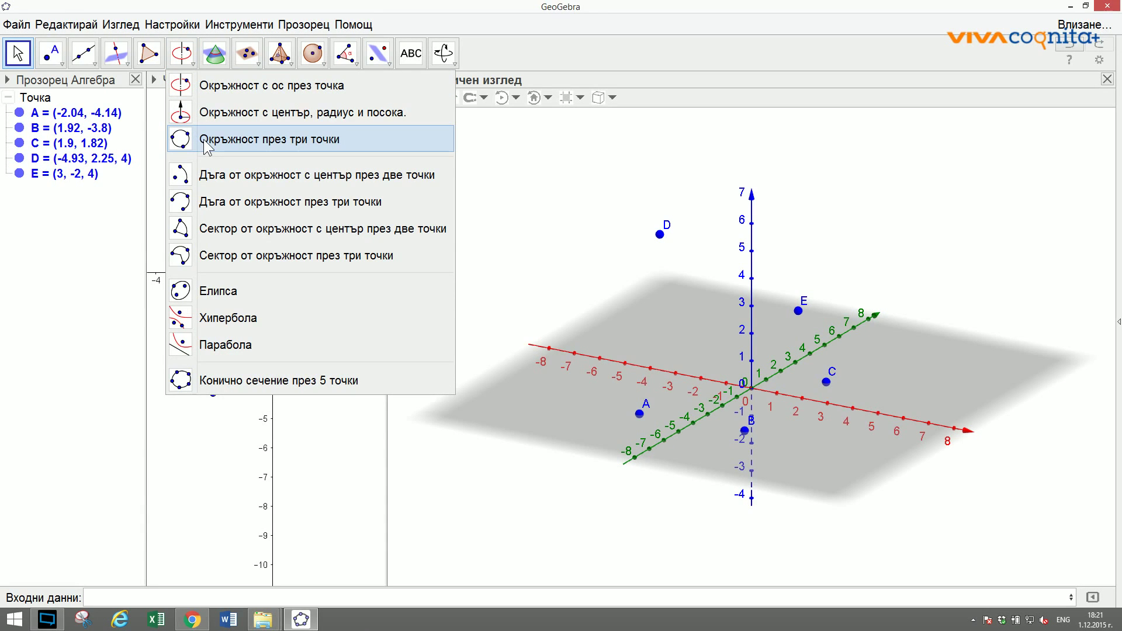
click(115, 64)
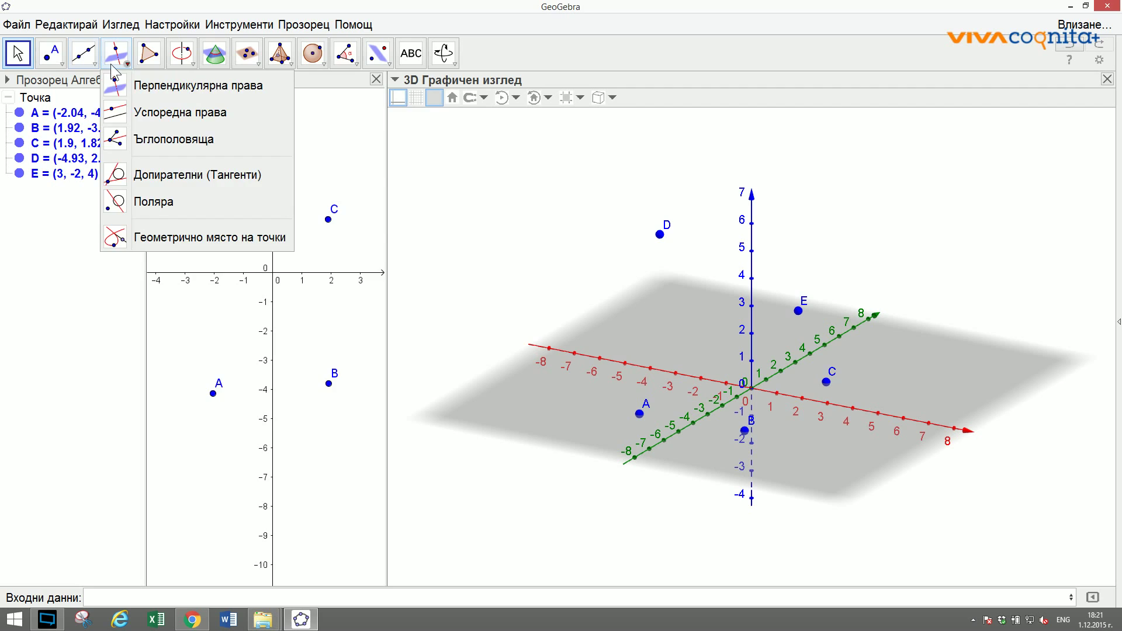
click(186, 59)
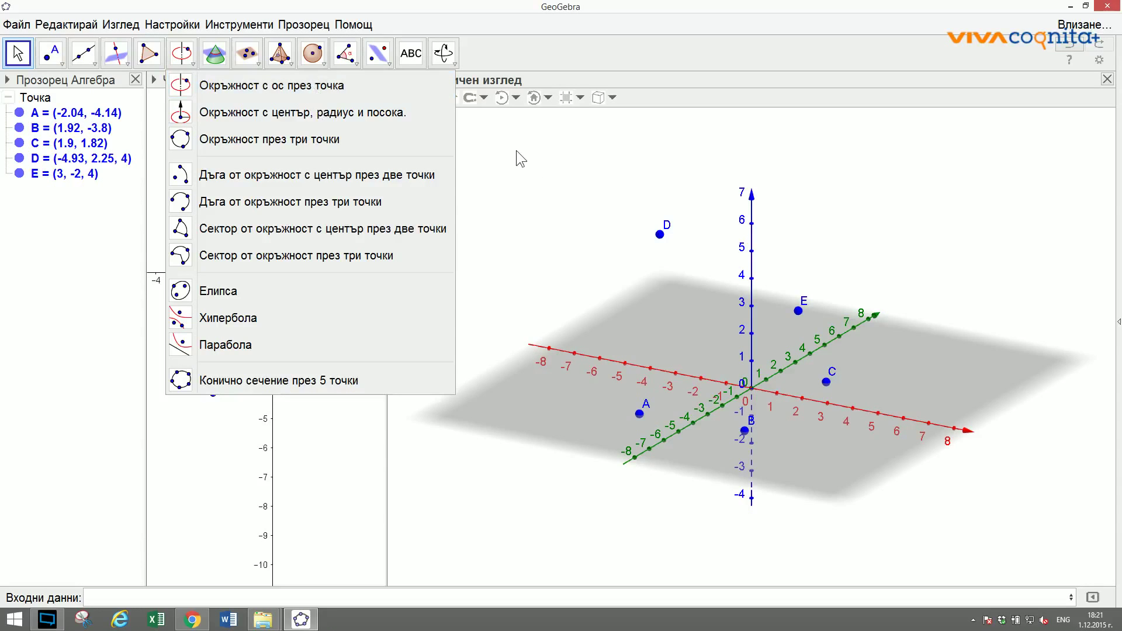
Examine the 3D view's tools for intersecting surfaces and for creating planes, solids, spheres and text.
mouse_move(214, 59)
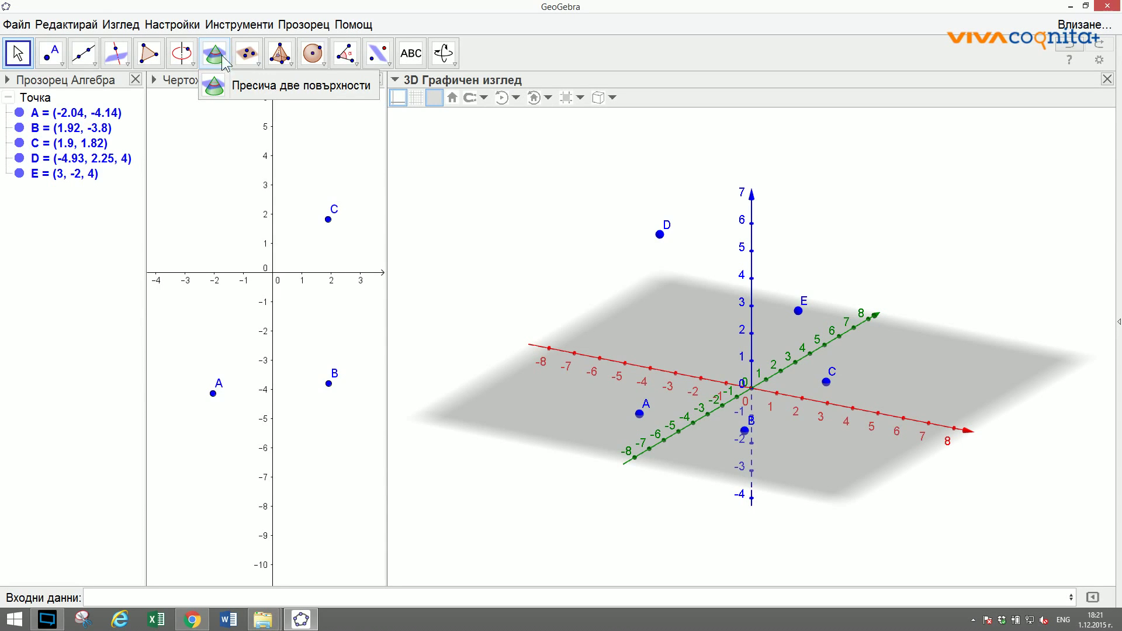
click(258, 66)
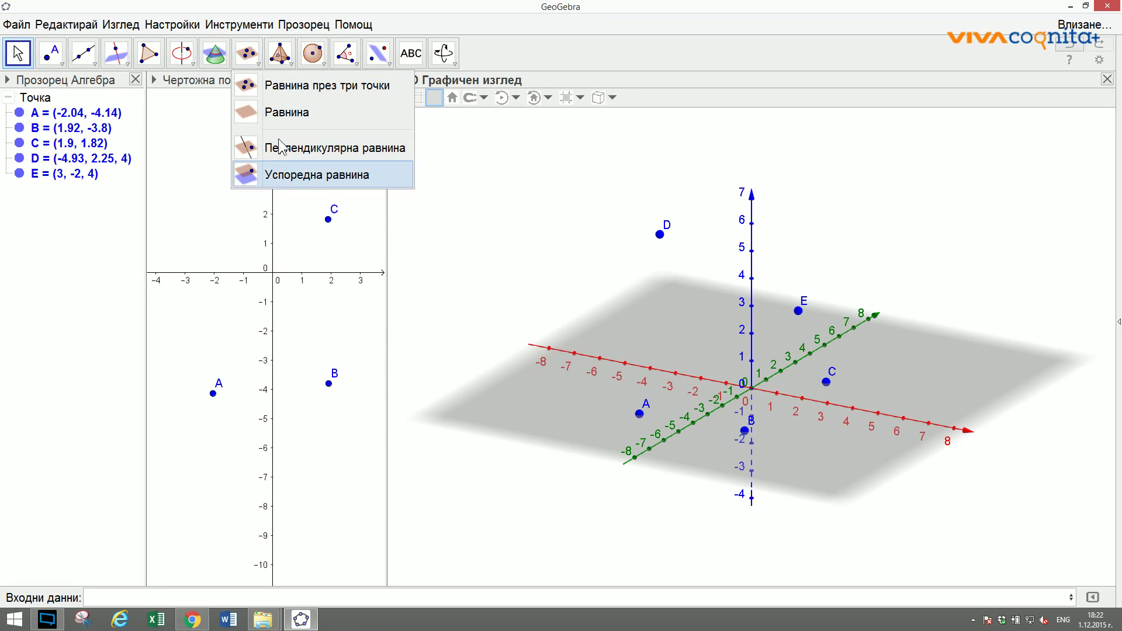
click(291, 64)
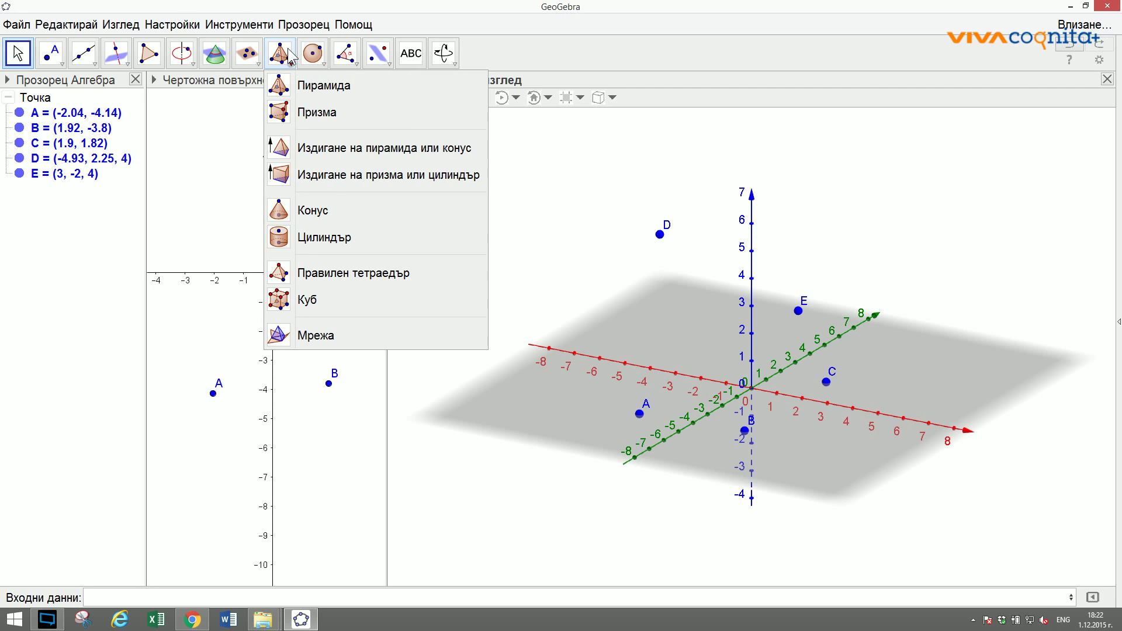
click(316, 63)
click(290, 62)
click(314, 69)
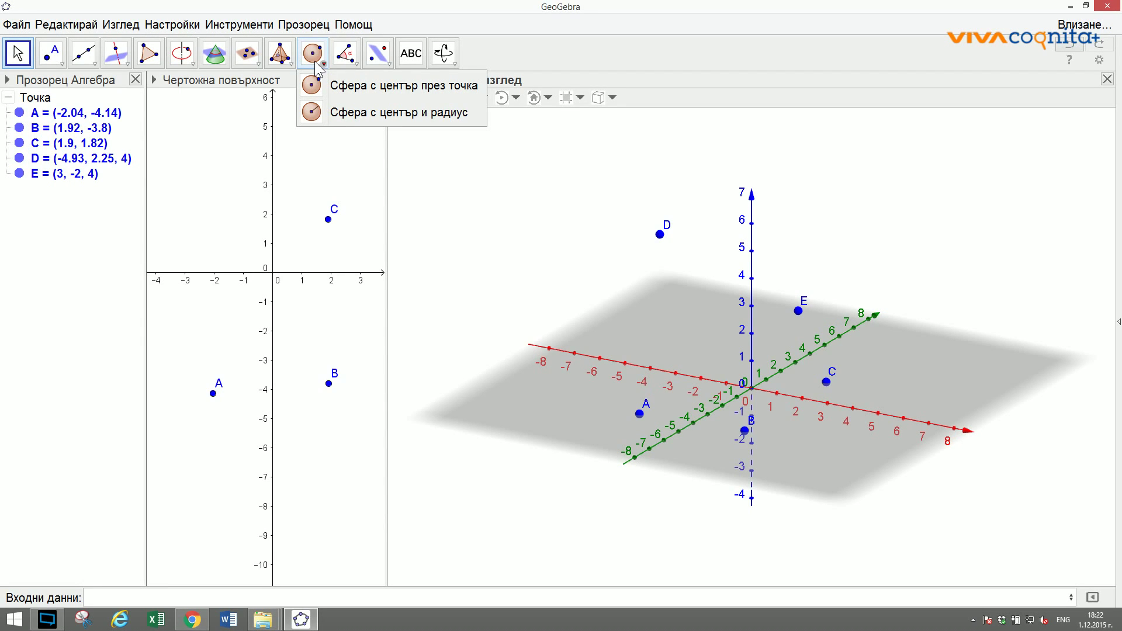
mouse_move(347, 60)
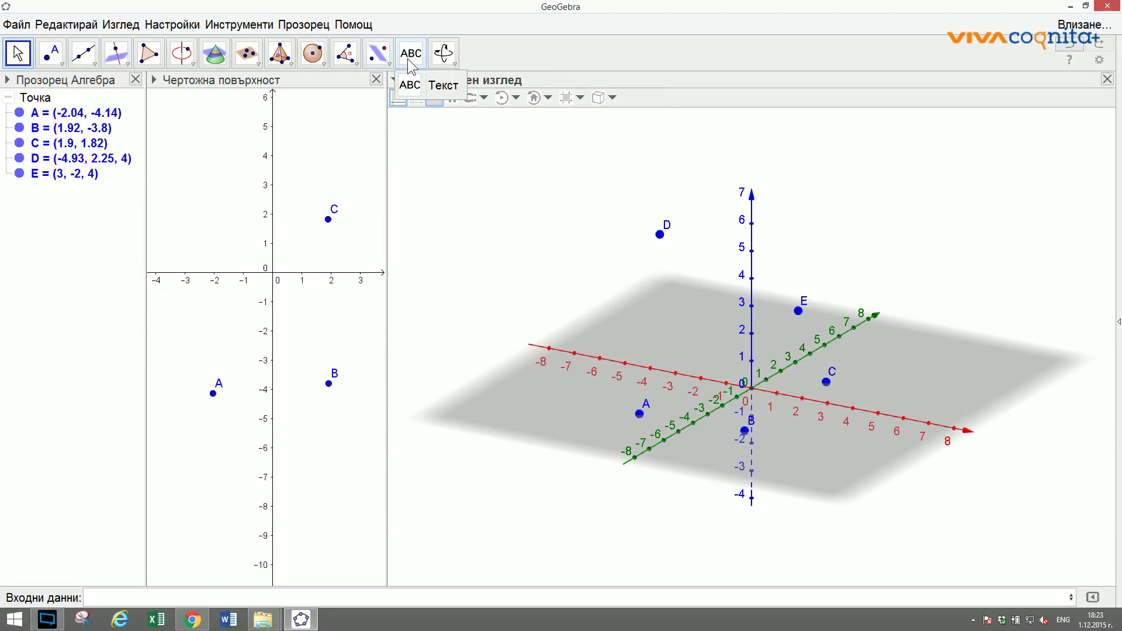
mouse_move(444, 65)
Draw triangle ABC through the existing points in the 2D drawing area and move vertex A to about (-3.04, -1.7).
mouse_move(289, 65)
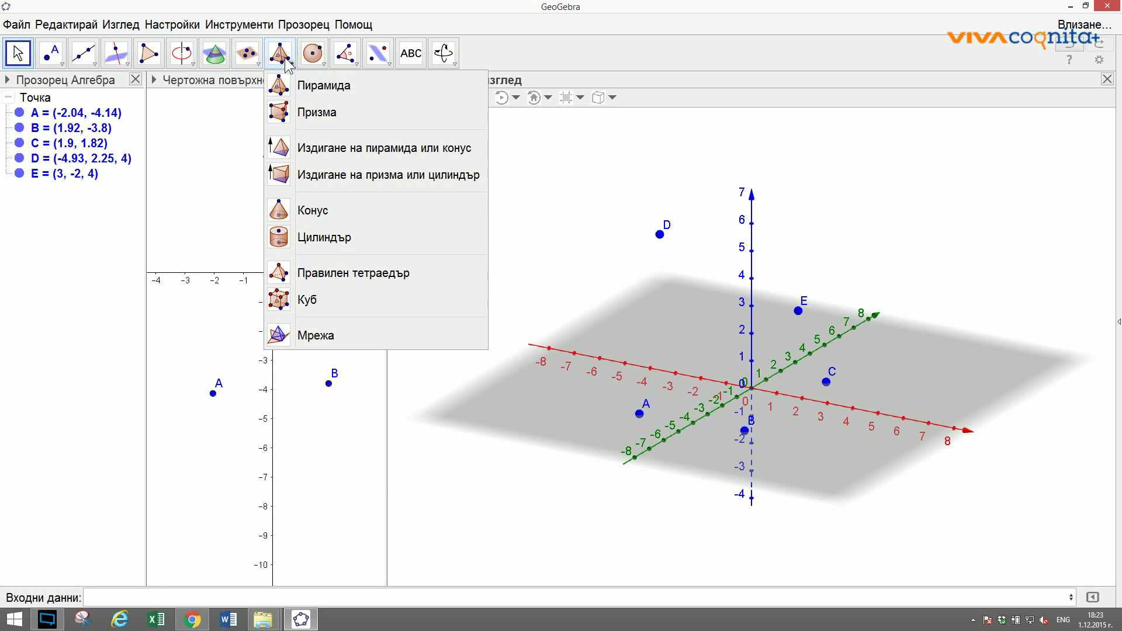
click(307, 86)
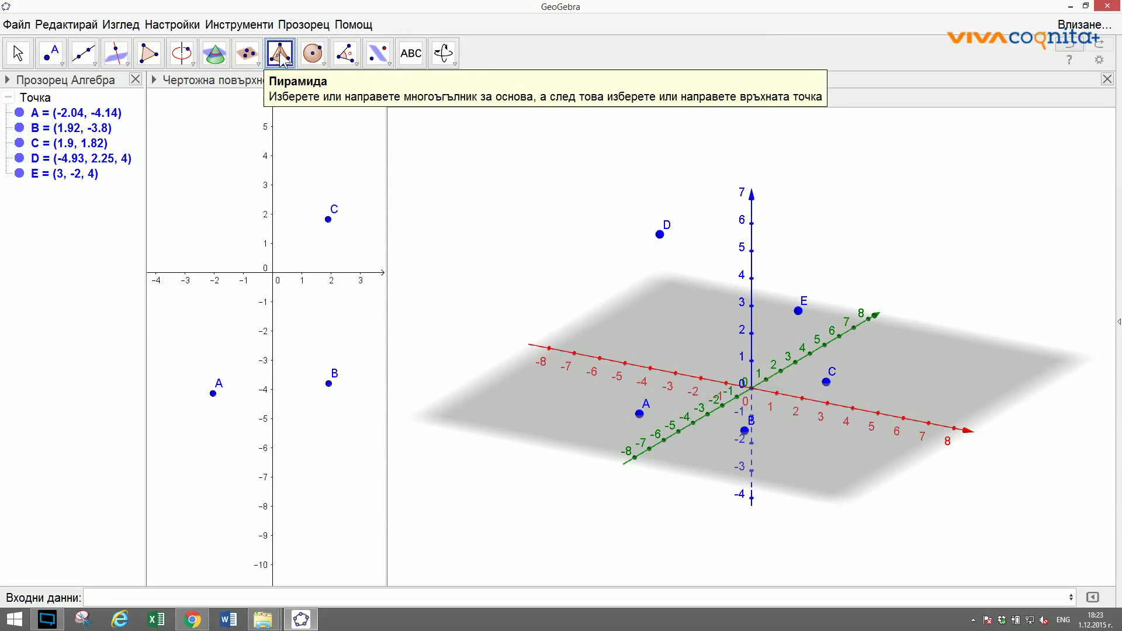
click(213, 393)
click(329, 385)
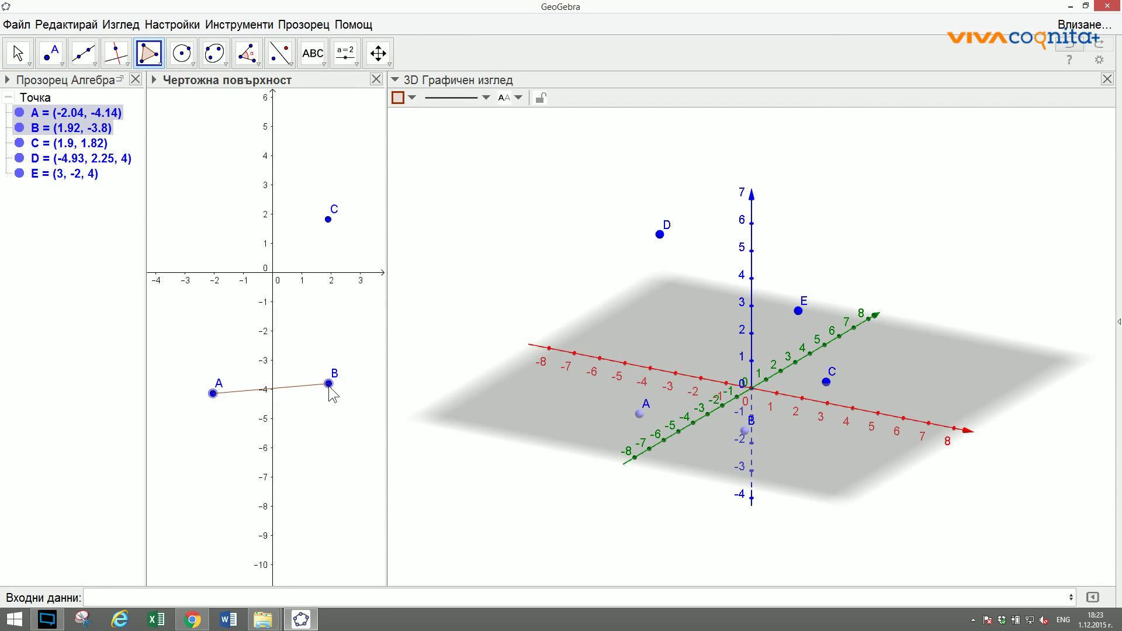
click(328, 219)
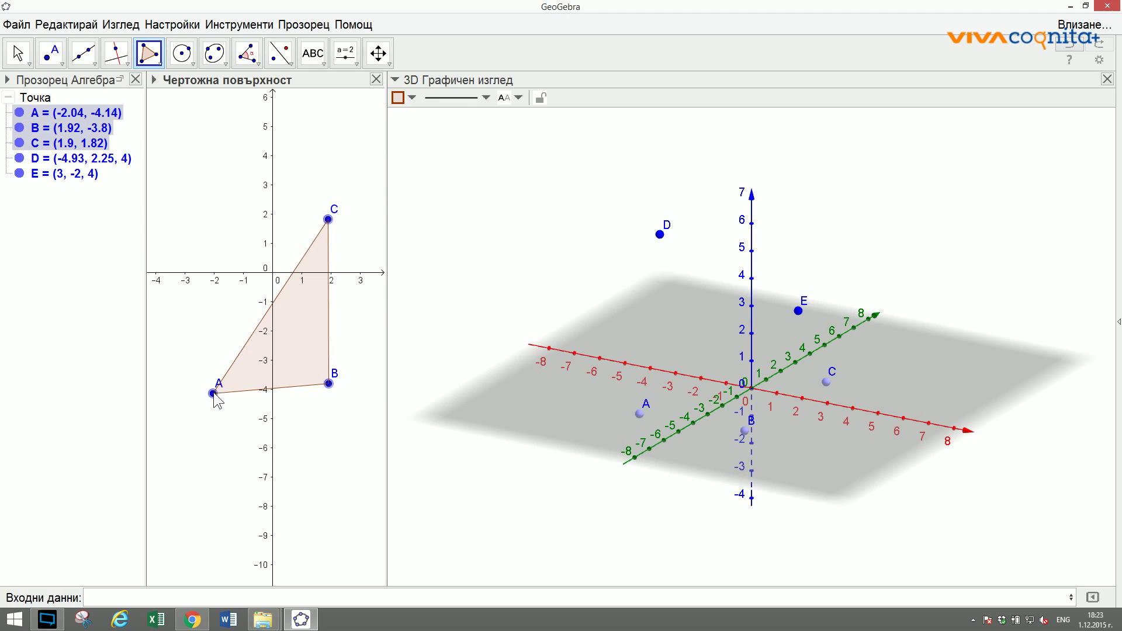
click(213, 392)
click(18, 55)
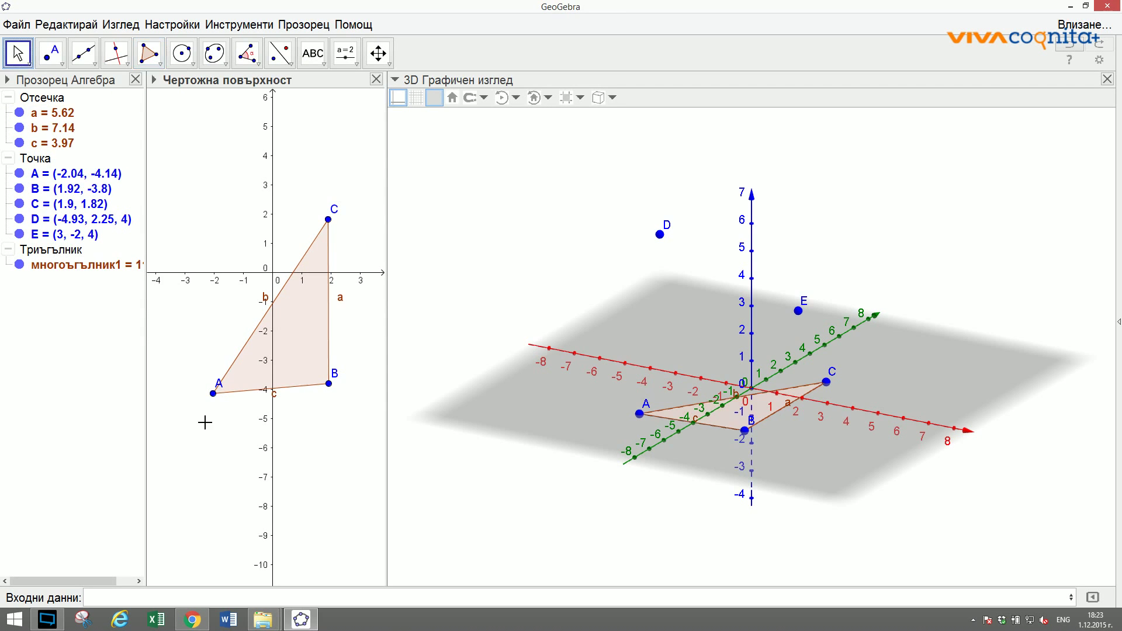
drag(213, 392, 183, 322)
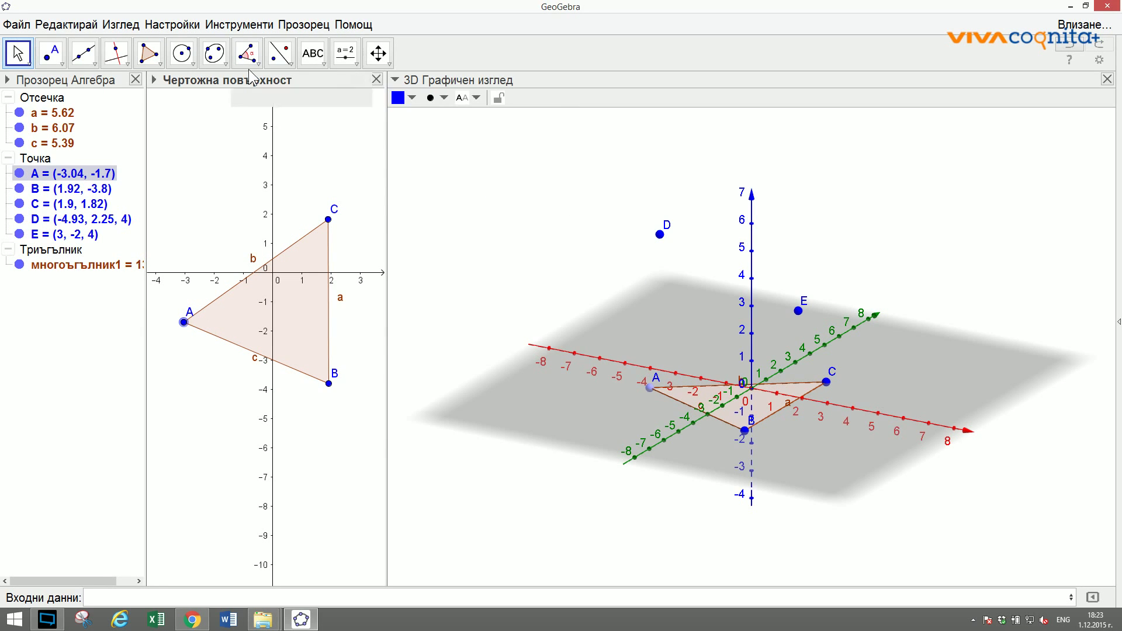
Try placing the 3D view above the 2D drawing area, and restore the side-by-side layout with the larger share for 3D.
drag(443, 81, 272, 95)
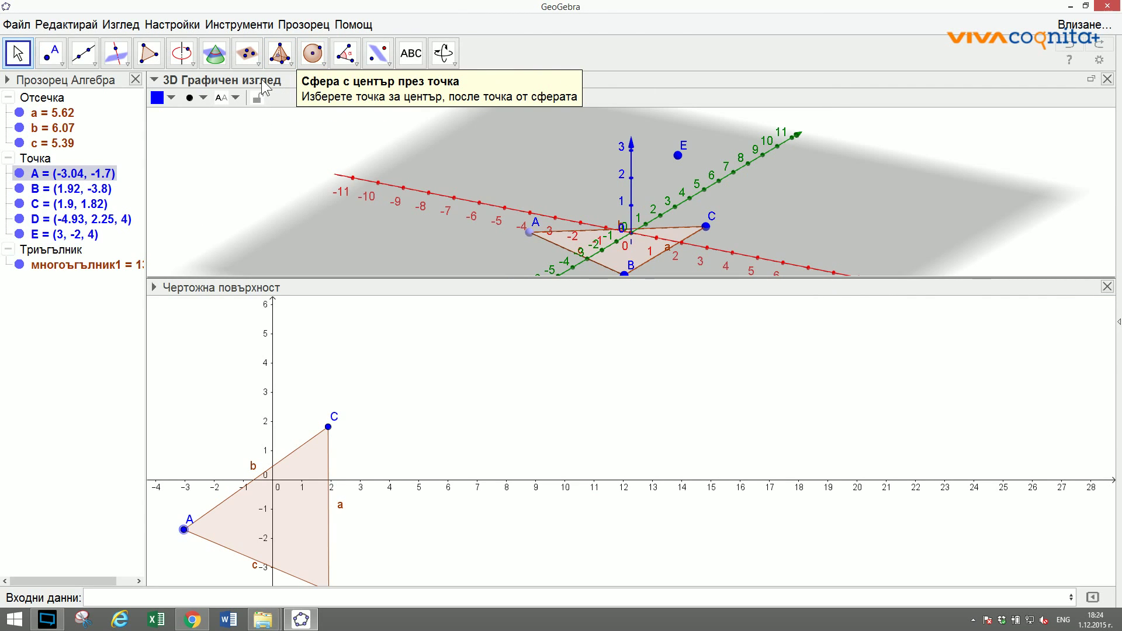
drag(919, 196, 995, 200)
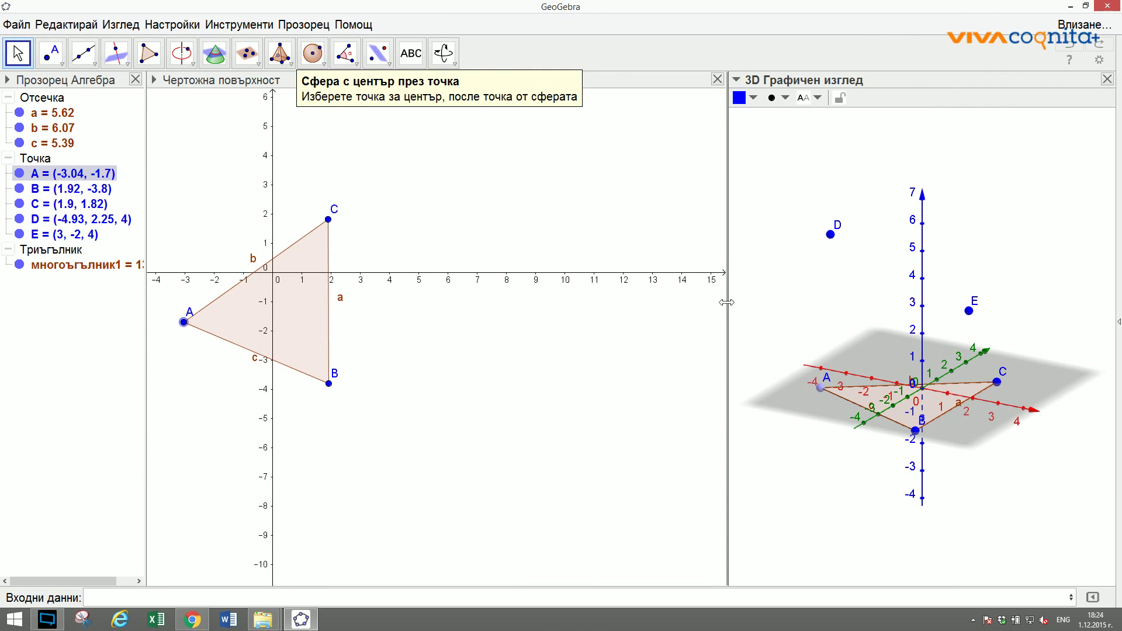
drag(726, 306, 430, 313)
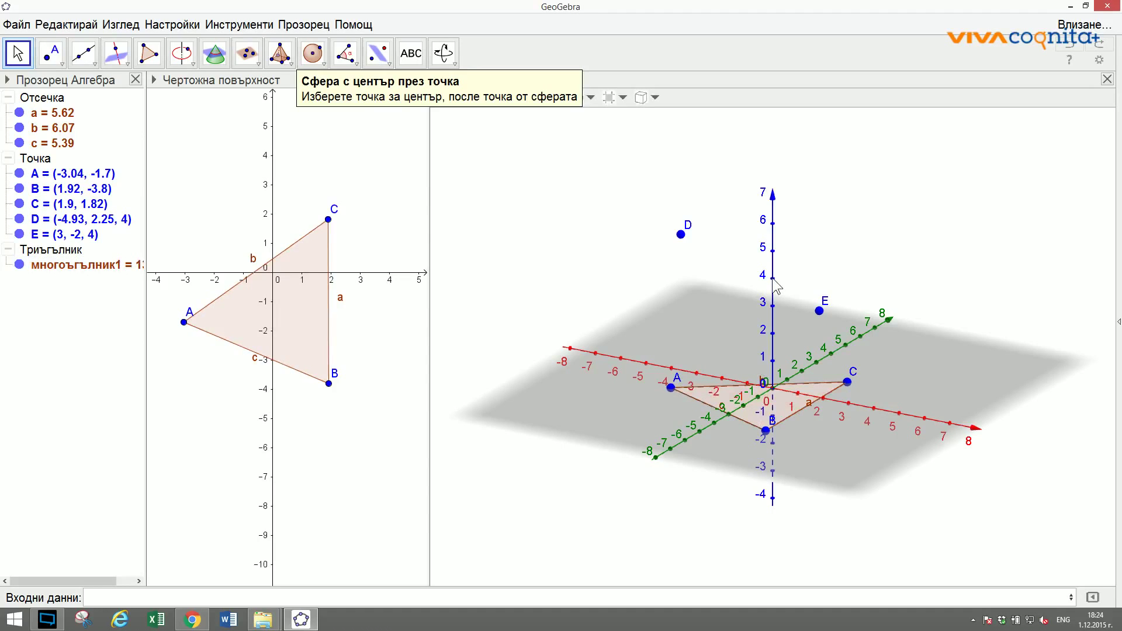
Build a pyramid on base triangle ABC with apex D, and move the apex horizontally to about (-7.05, 2.38).
click(280, 51)
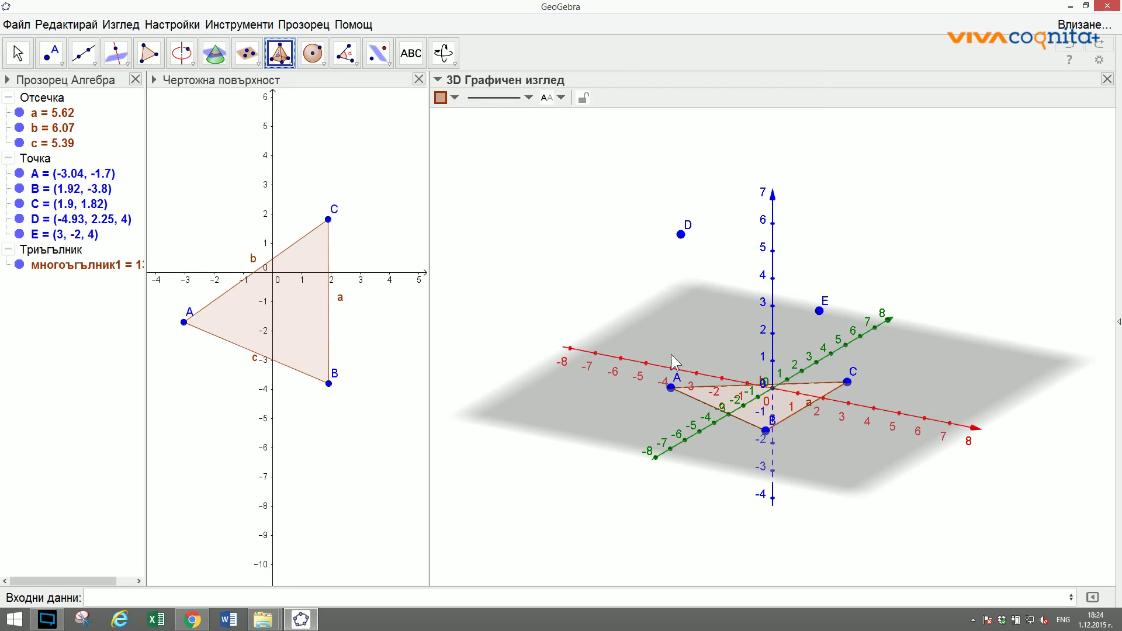
click(726, 402)
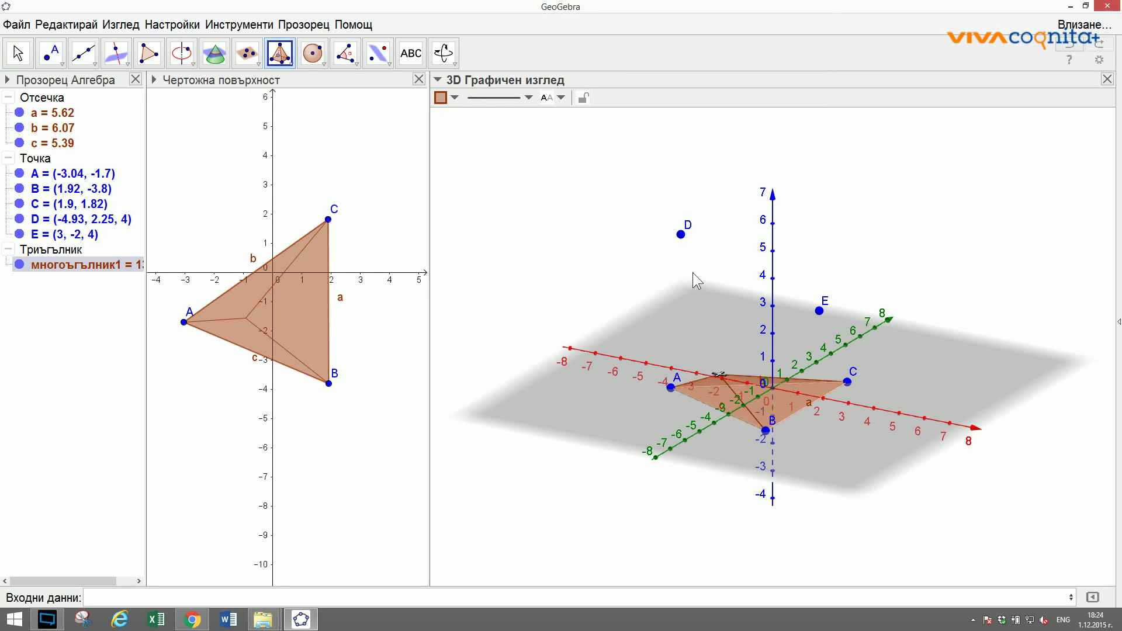
click(681, 235)
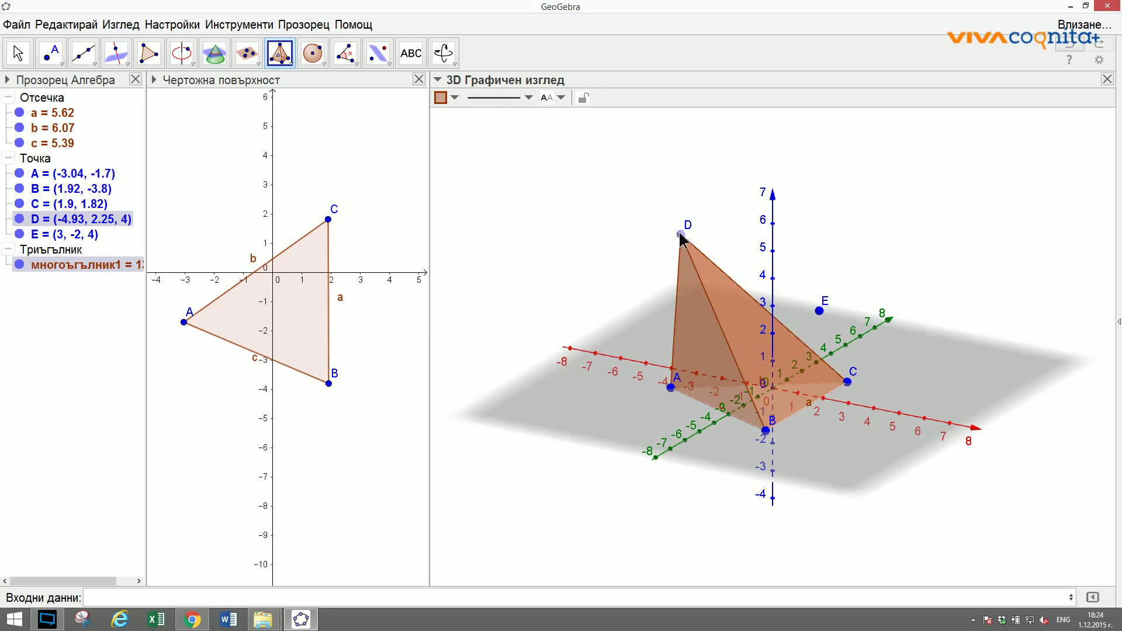
click(680, 235)
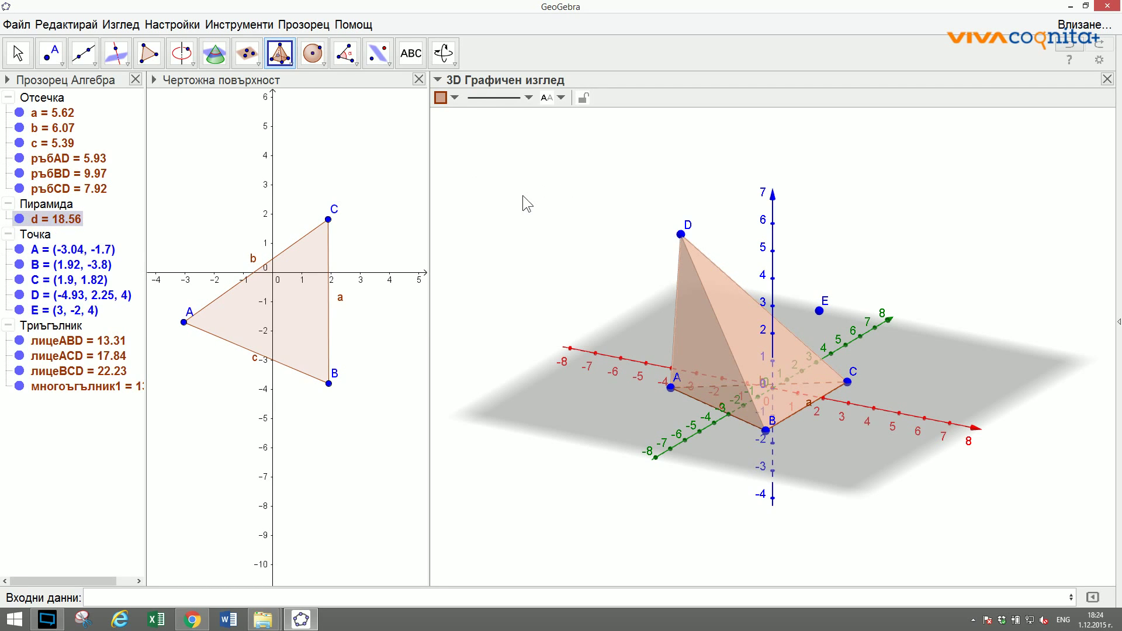
click(17, 52)
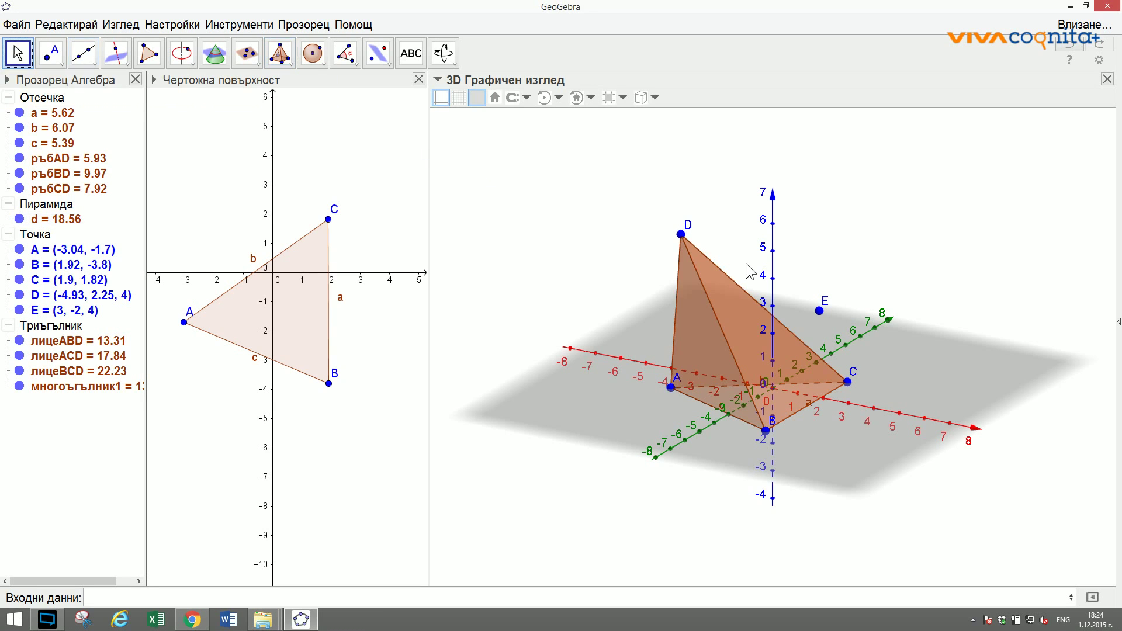
drag(686, 238, 547, 274)
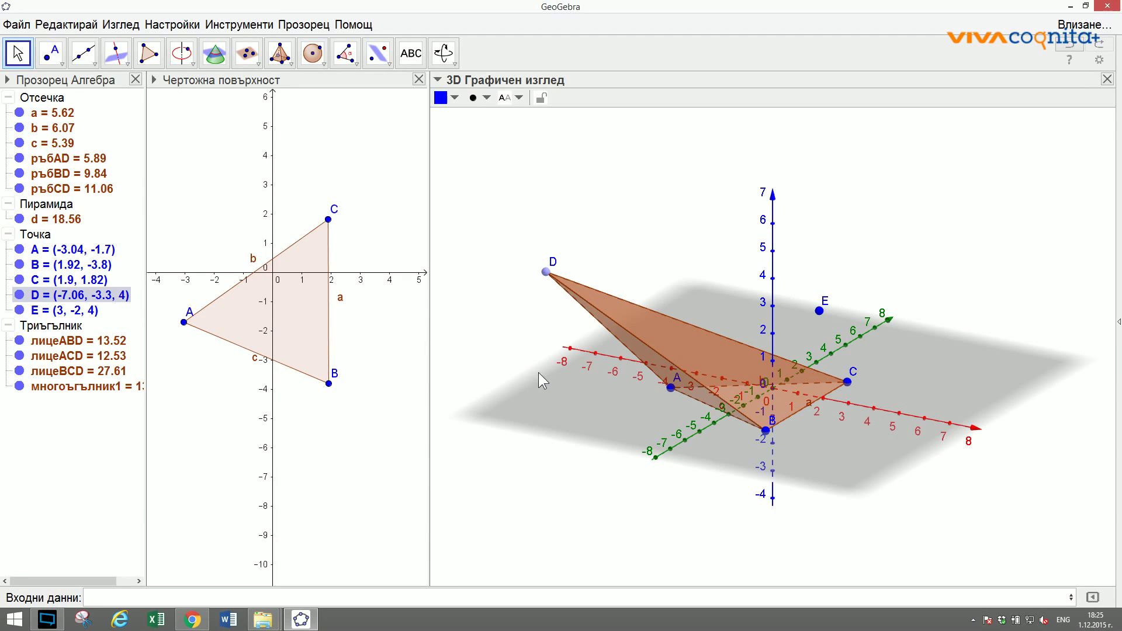
drag(543, 271, 630, 228)
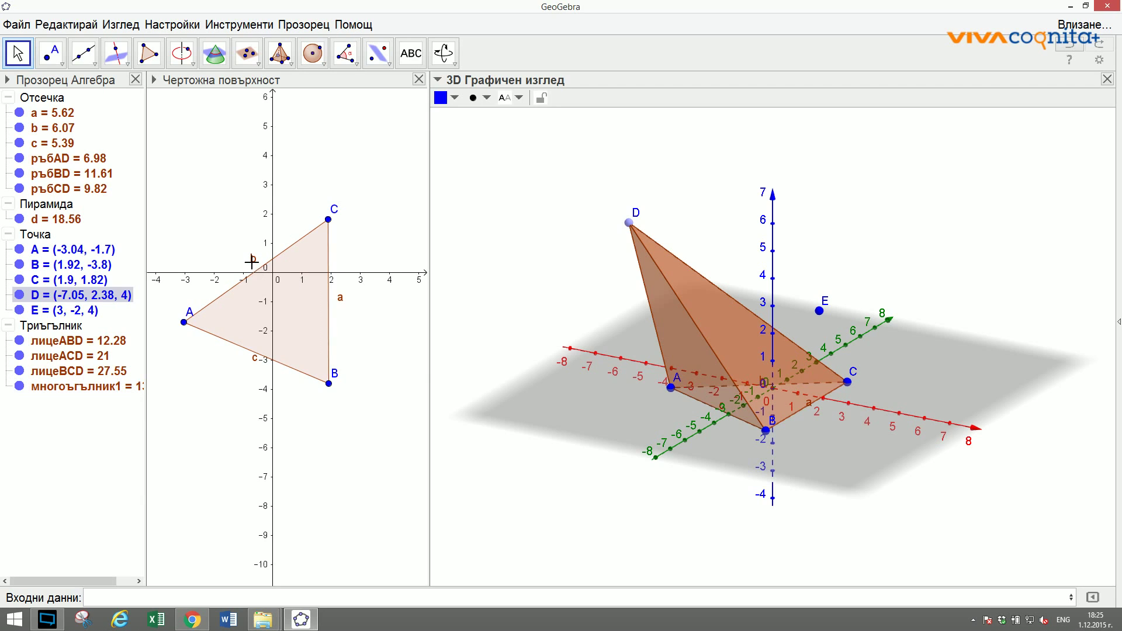
Delete triangle ABC together with the pyramid built on it, keeping the points.
right_click(260, 305)
click(306, 420)
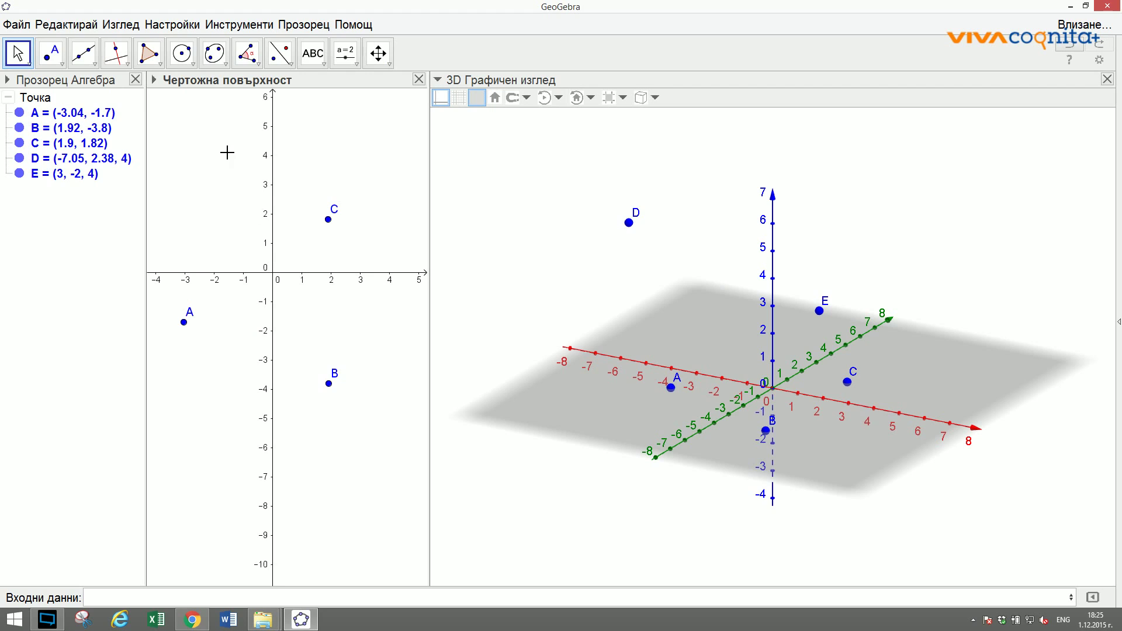
click(149, 53)
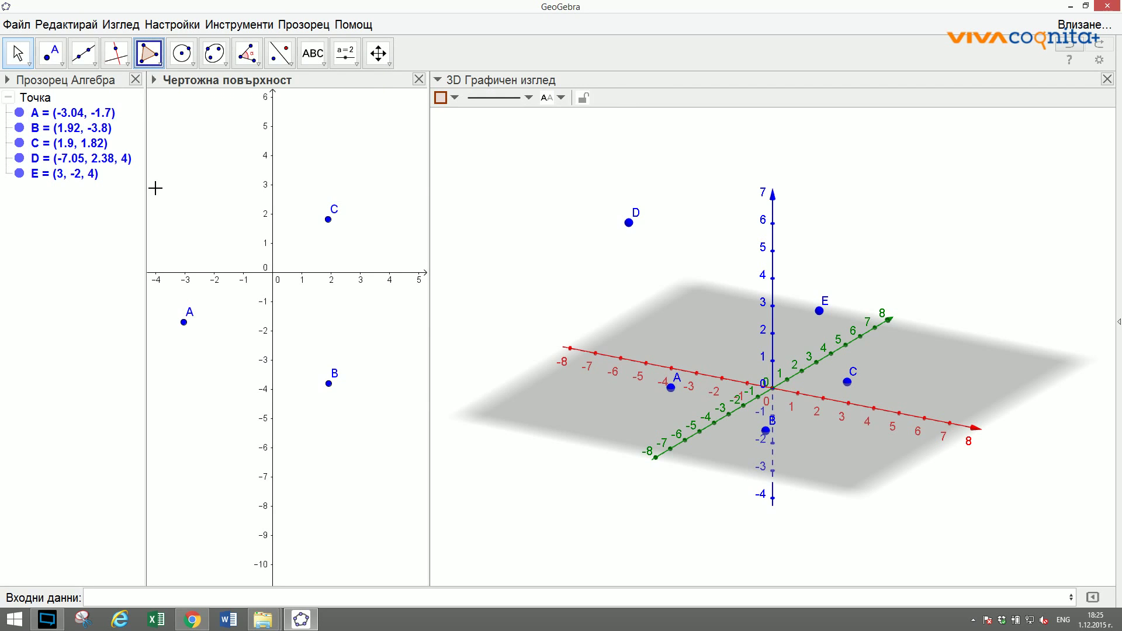
click(184, 321)
click(328, 384)
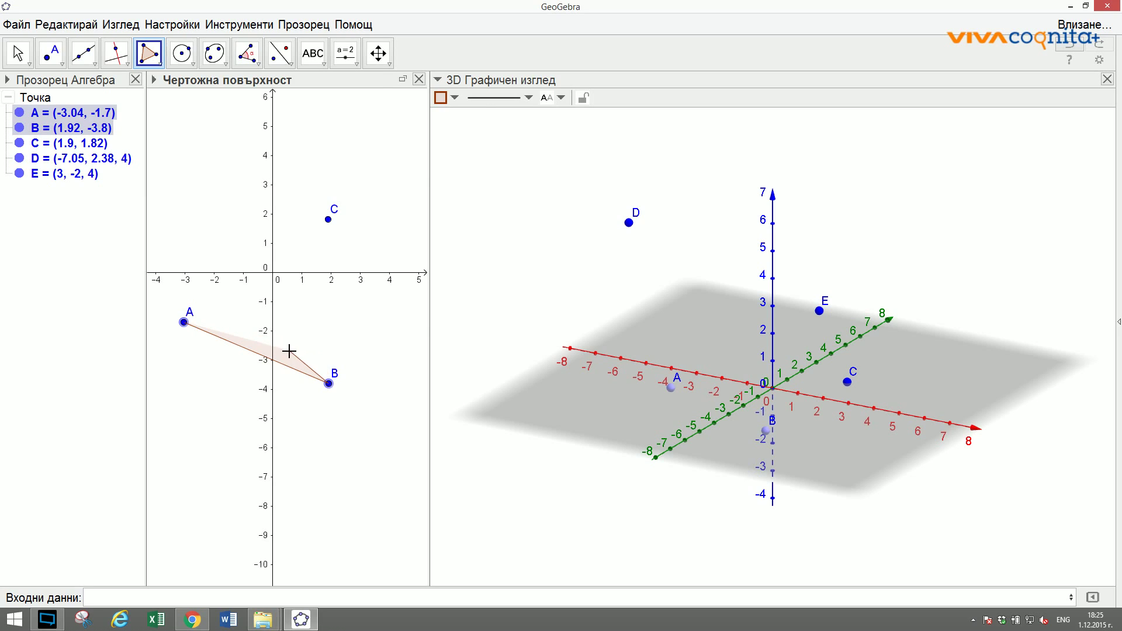
key(Escape)
click(158, 64)
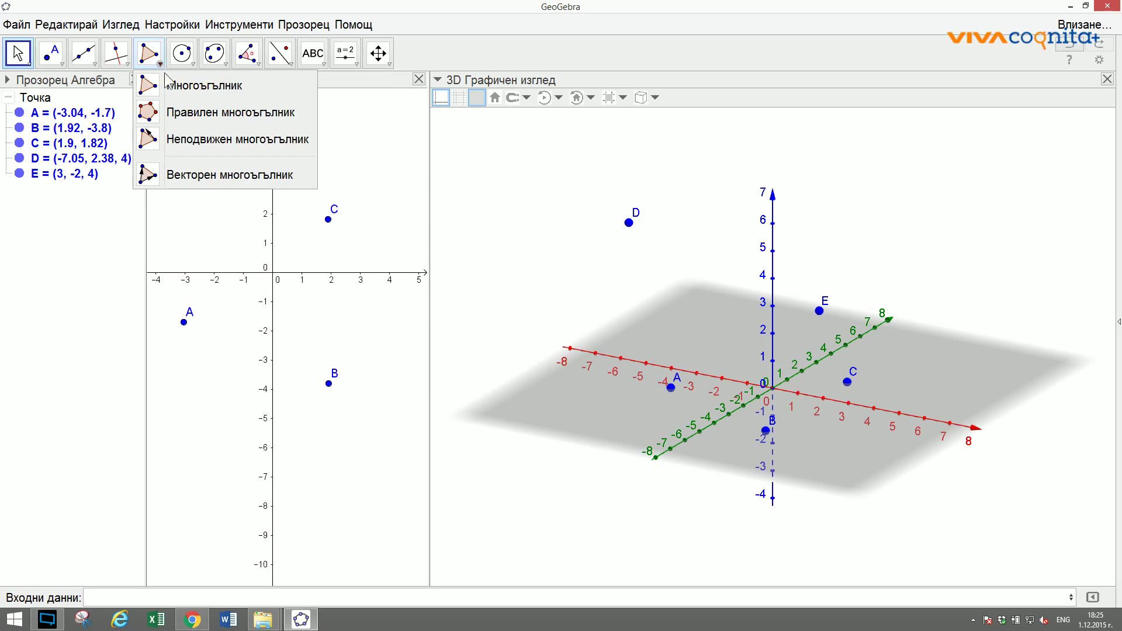
click(189, 110)
click(184, 322)
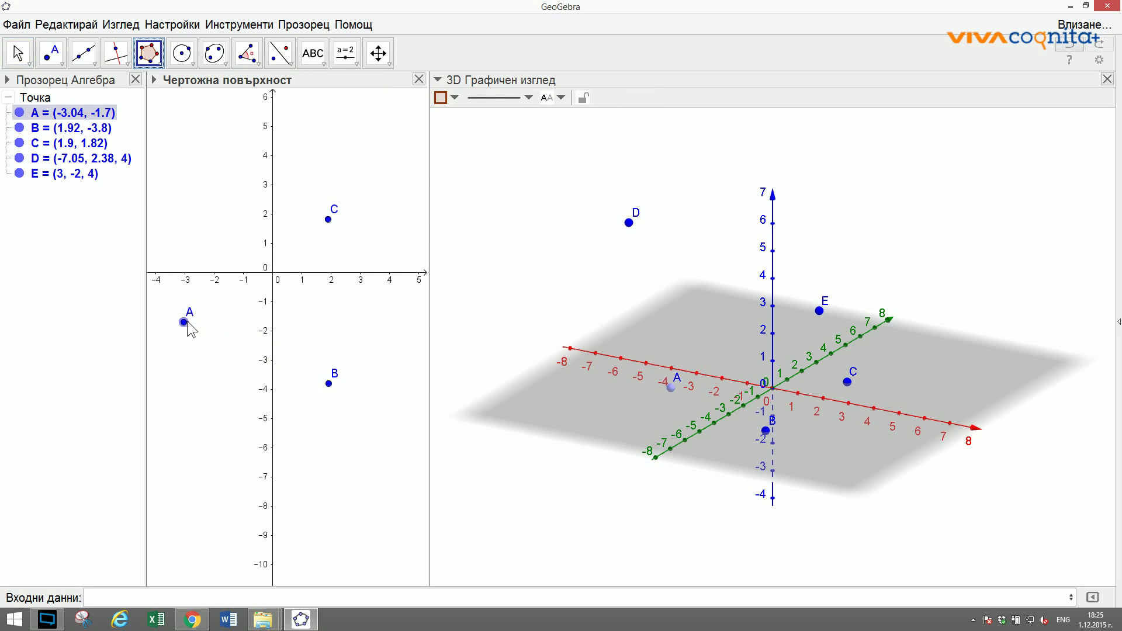
click(329, 383)
click(329, 384)
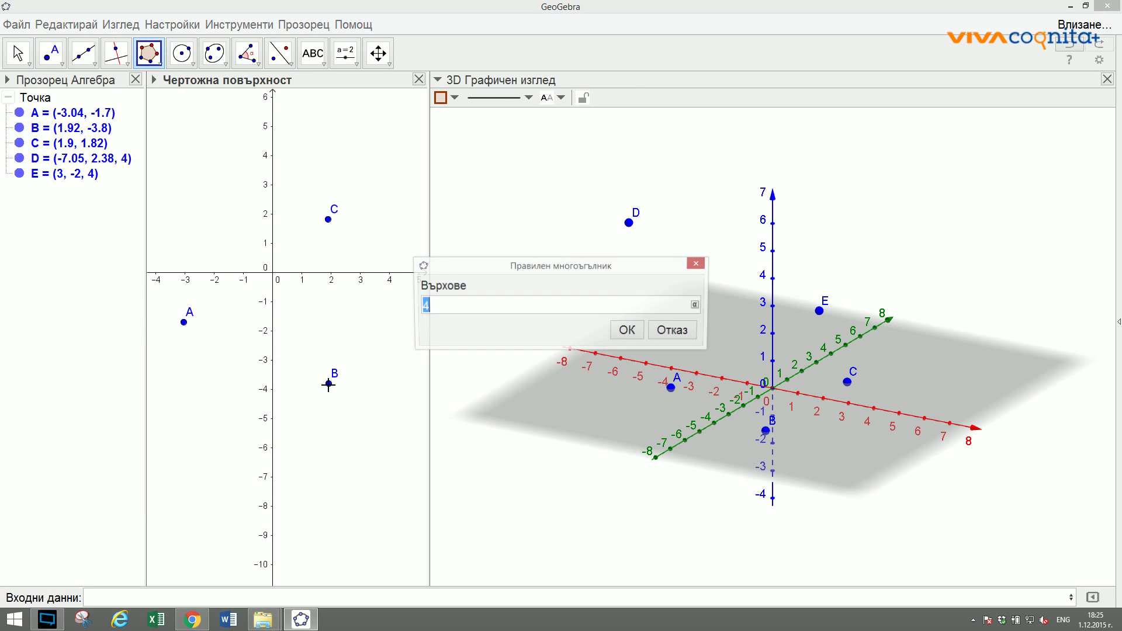
click(672, 331)
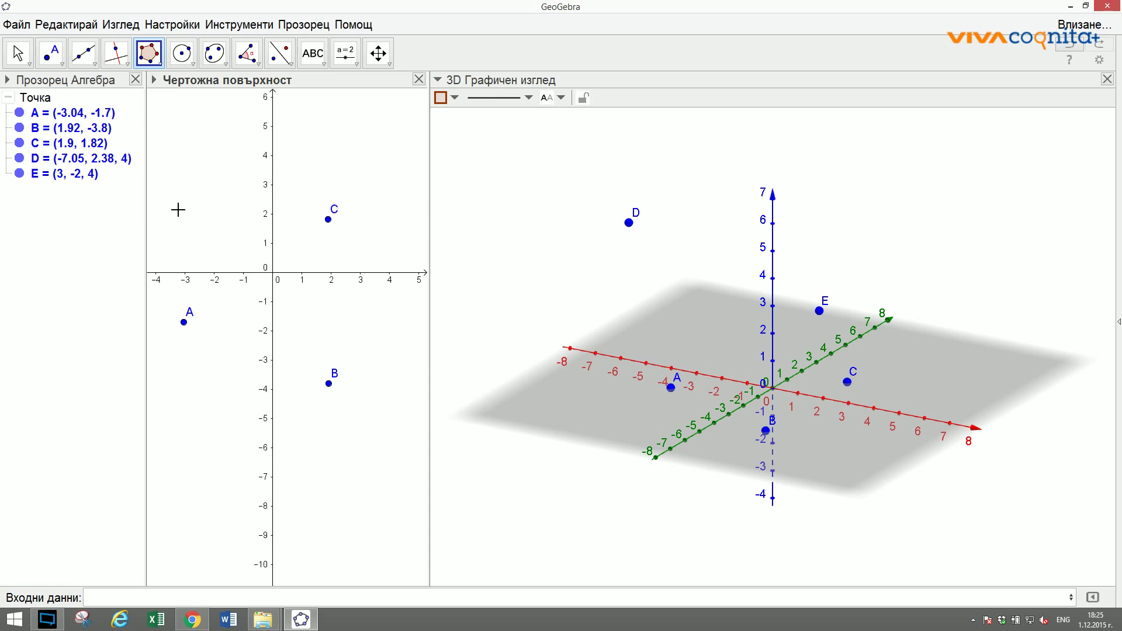
Delete all existing points and create two new points at (2, 2) and (-2, 2).
key(ctrl+a)
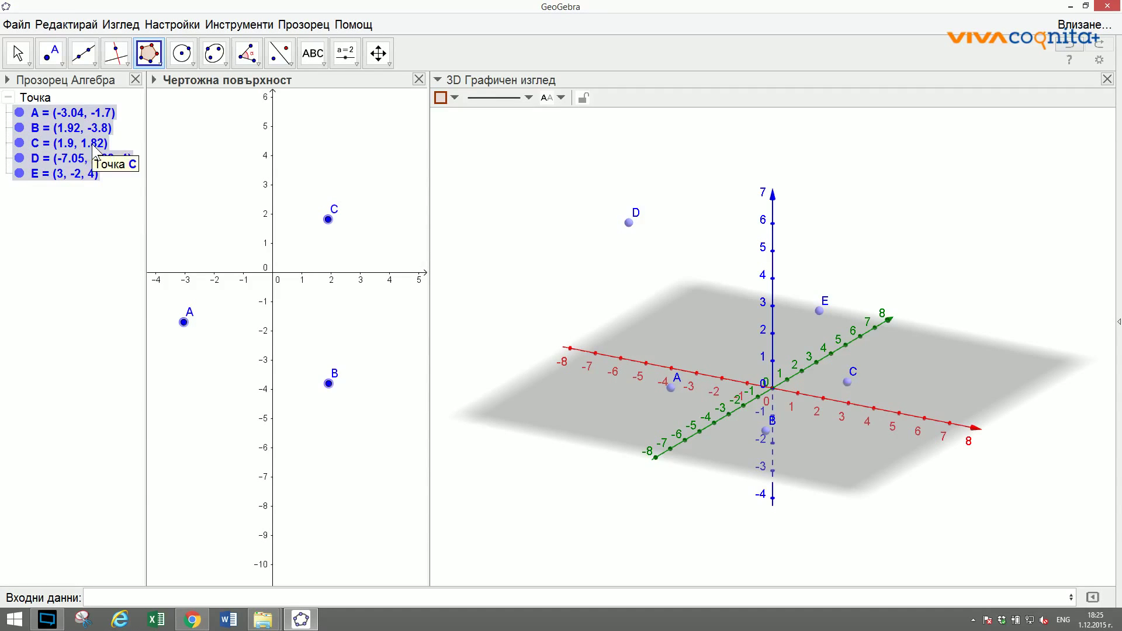
key(Delete)
click(108, 599)
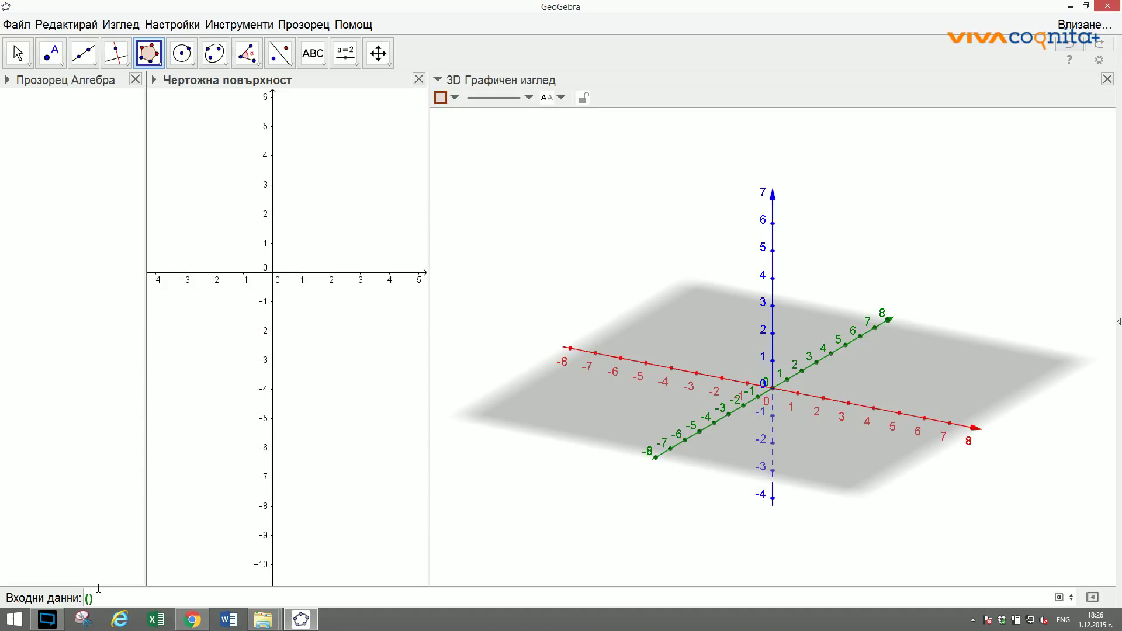
text(2,2)
key(Return)
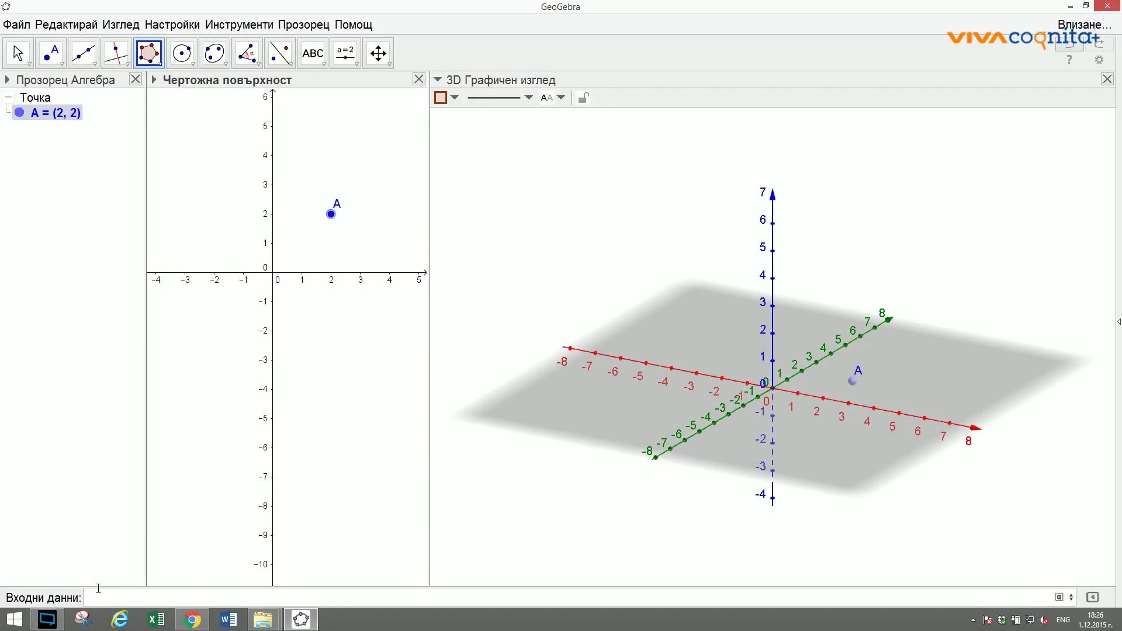
text((-2, 2)
key(Return)
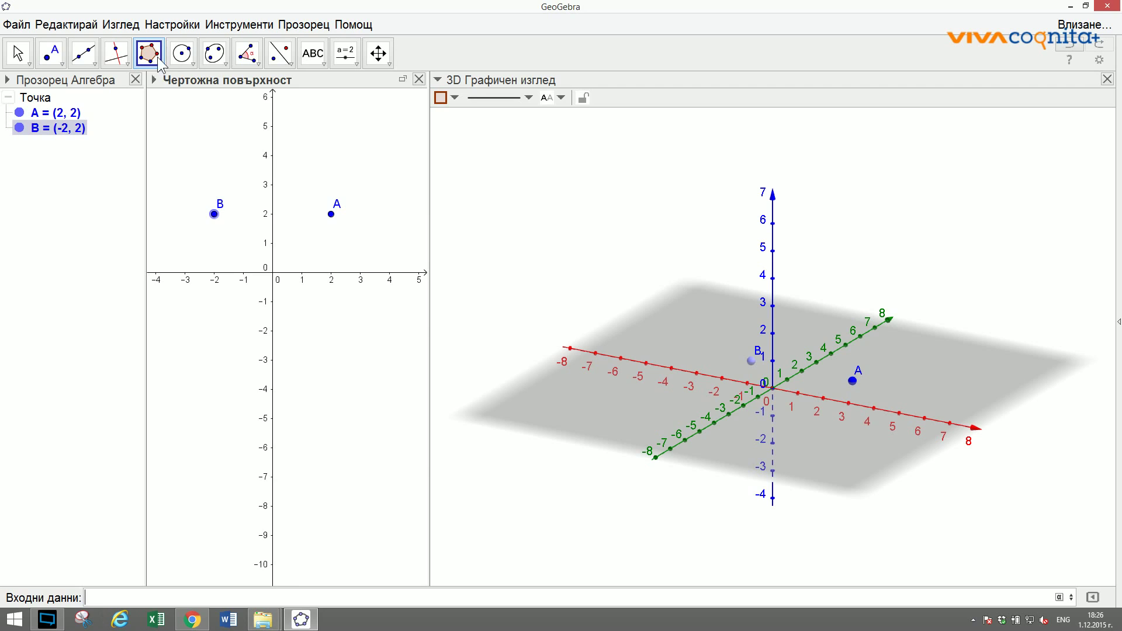
Draw a regular polygon with 4 vertices from point A to point B in the 2D drawing area.
click(331, 213)
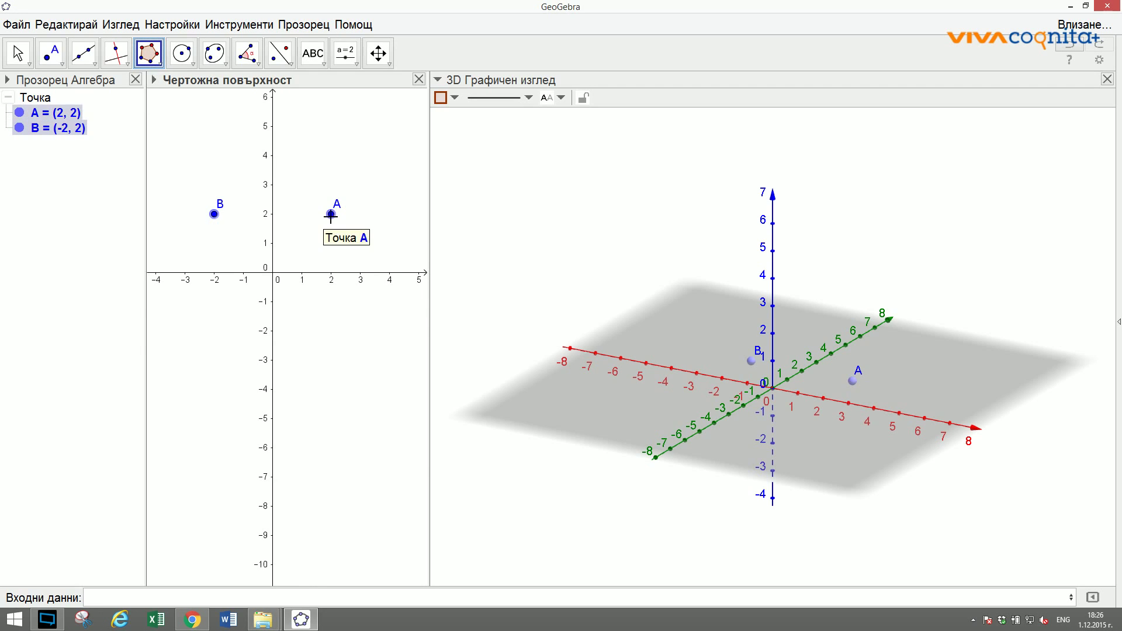
click(214, 215)
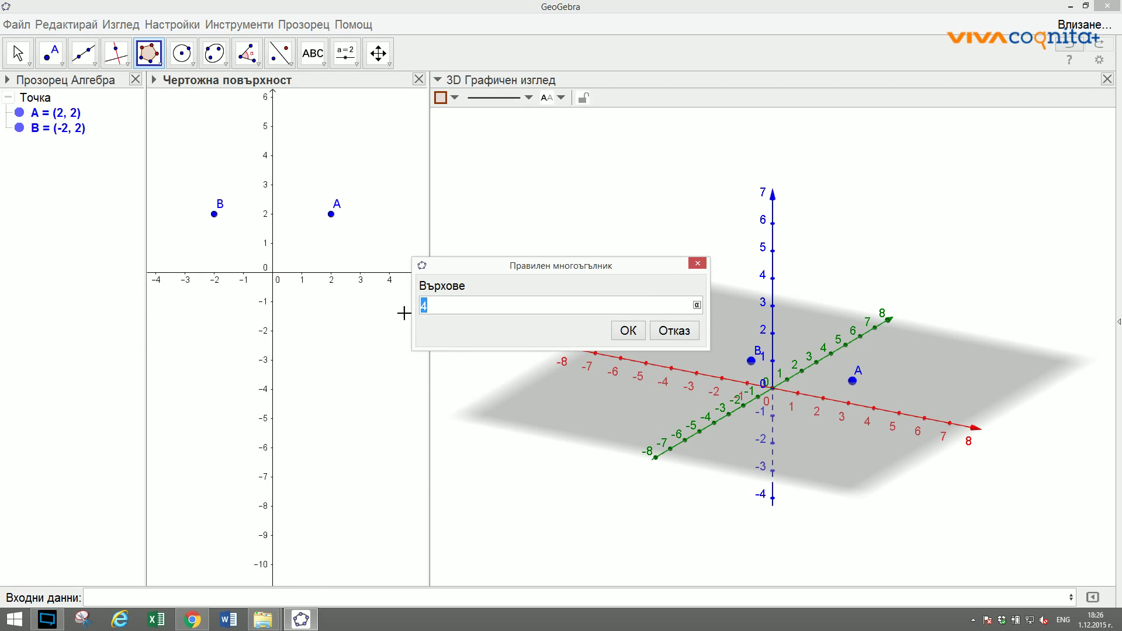
click(627, 330)
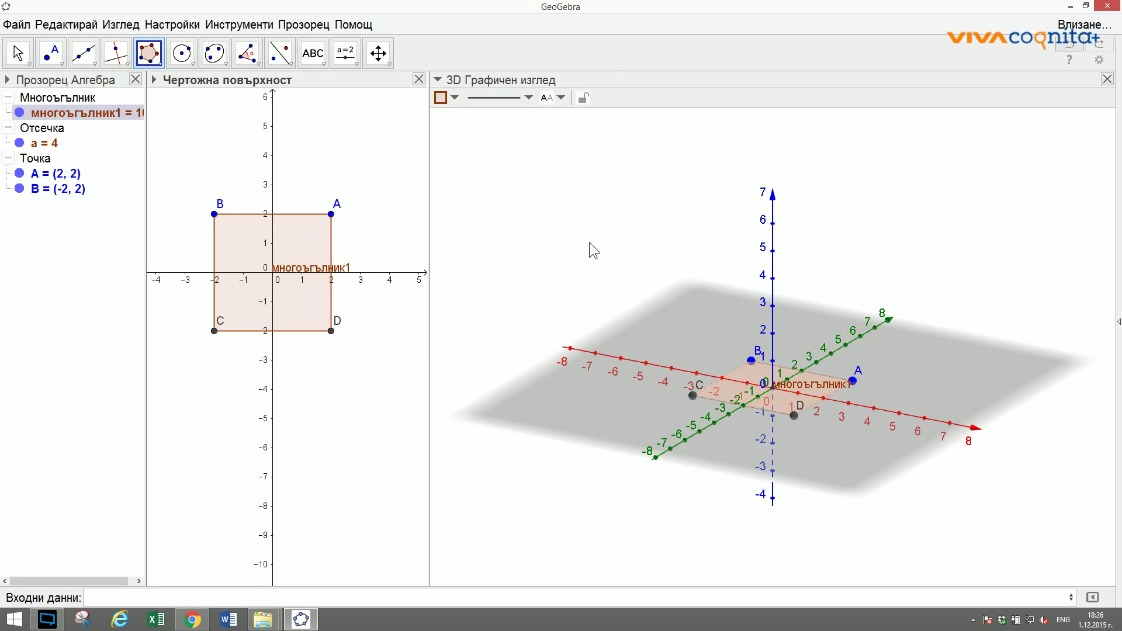
Add a number slider e above the square in the 2D drawing area, with minimum 1 and maximum 5.
click(345, 53)
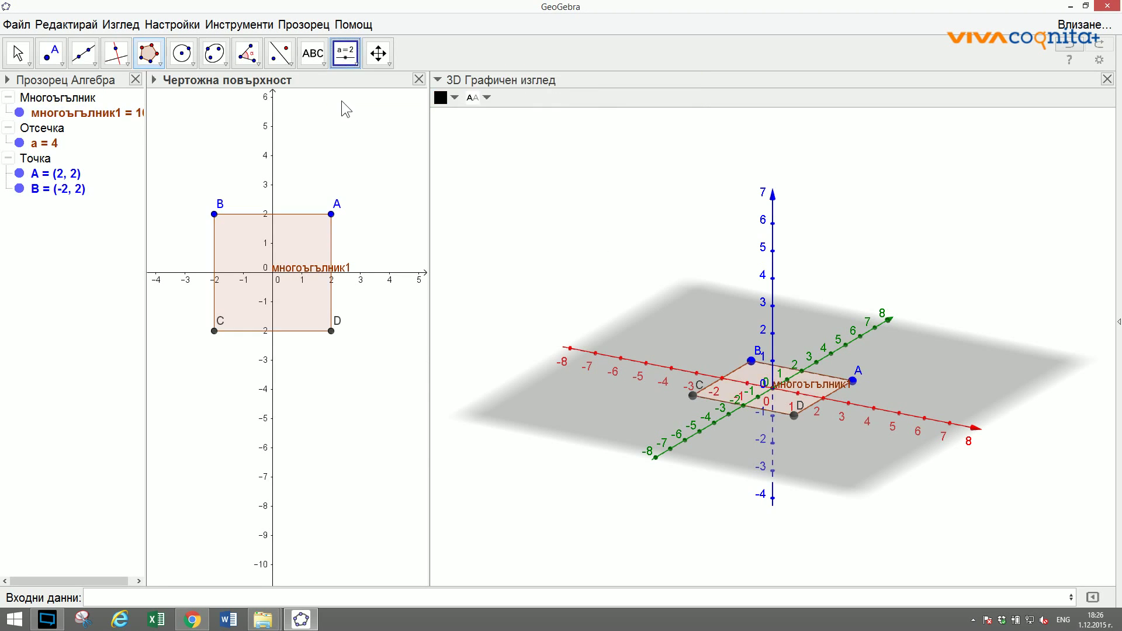
click(343, 123)
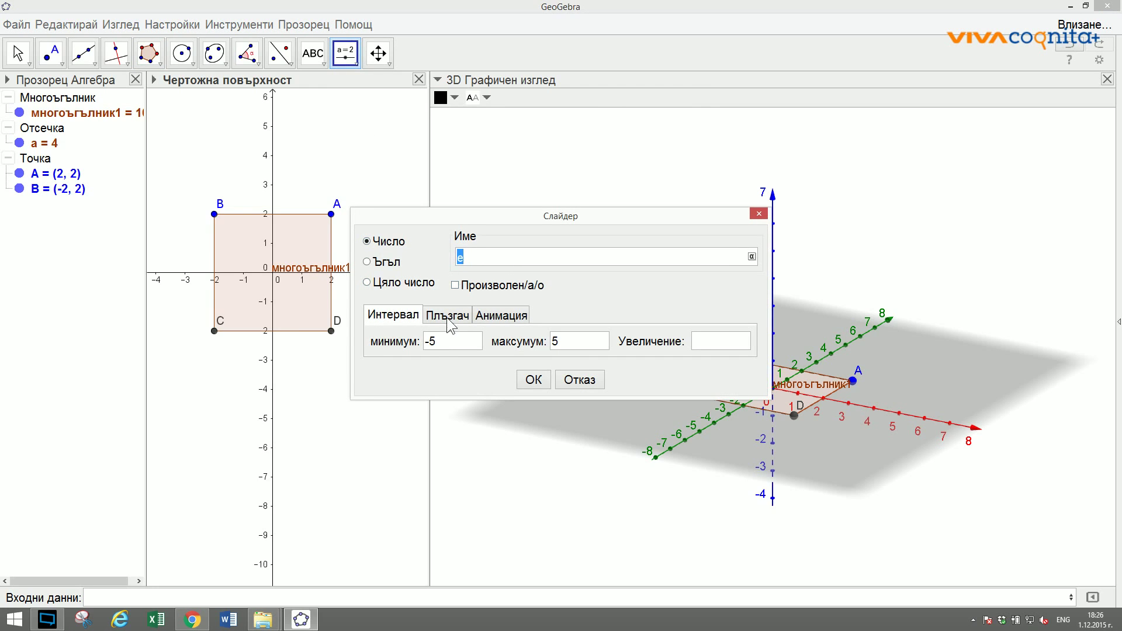
double_click(438, 345)
text(1)
click(532, 379)
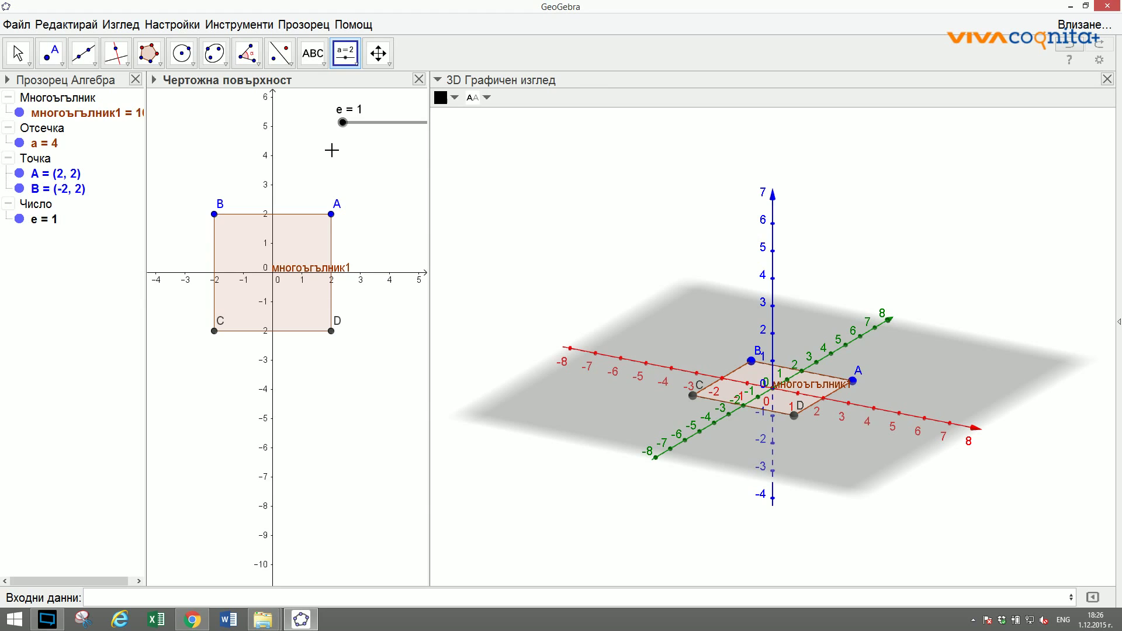
Extrude square ABCD into a right pyramid in the 3D view, using slider e as its height.
click(484, 85)
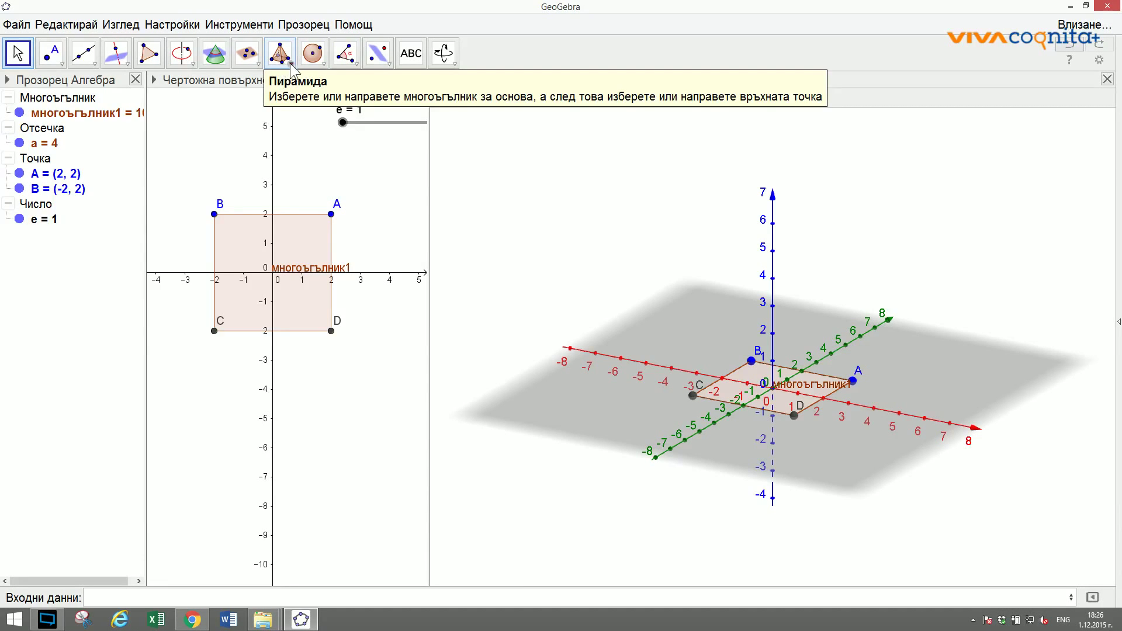
click(280, 59)
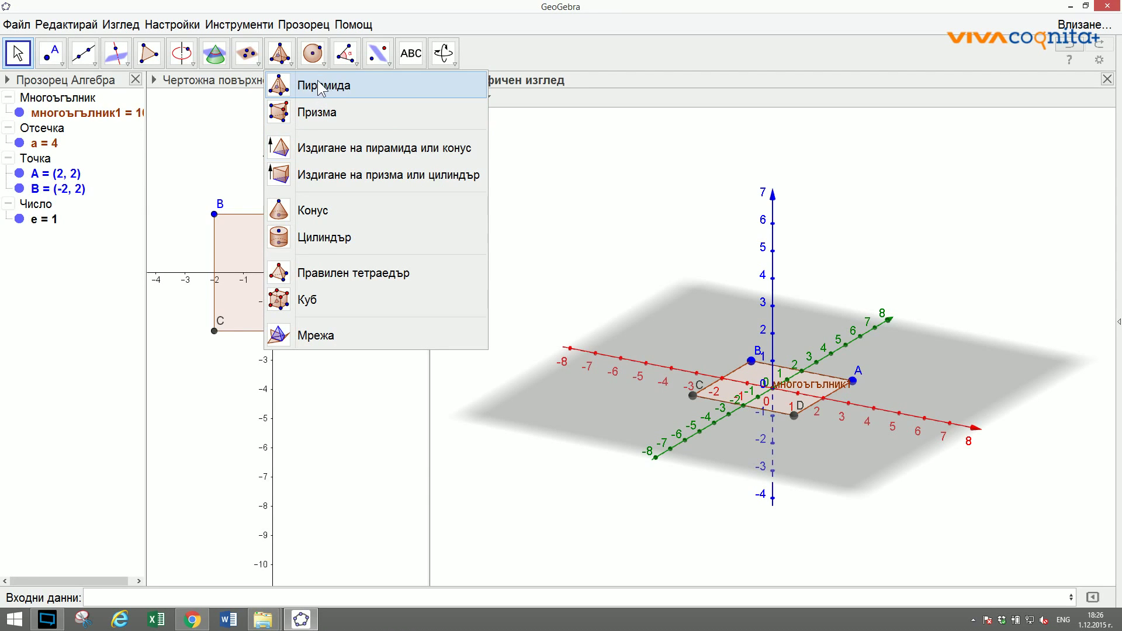
click(321, 151)
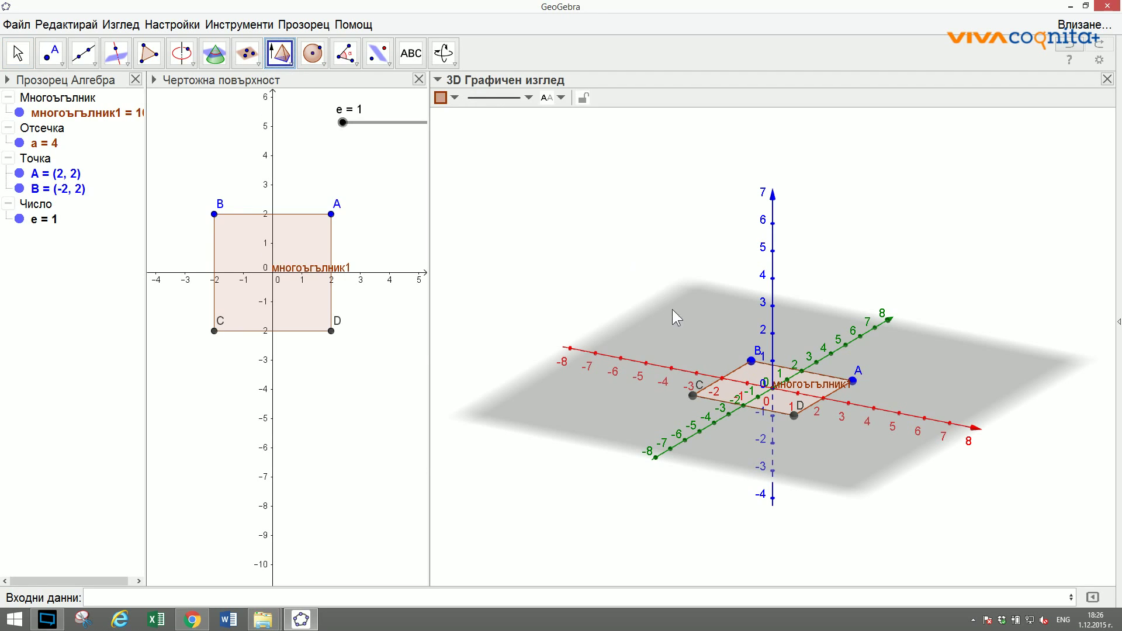
click(751, 366)
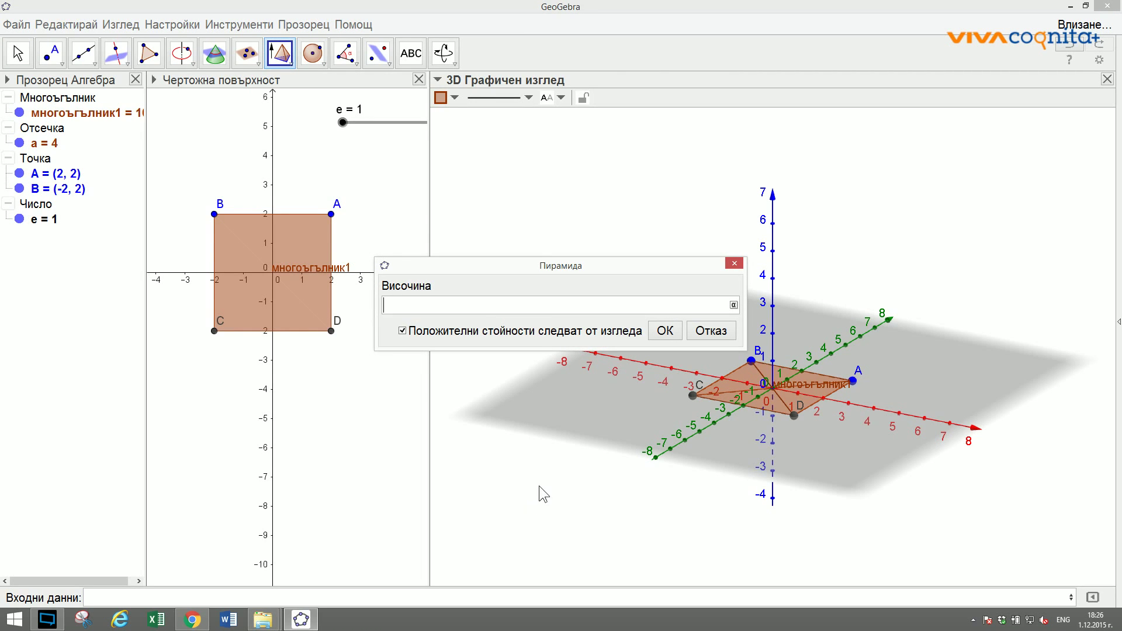
text(e)
click(665, 331)
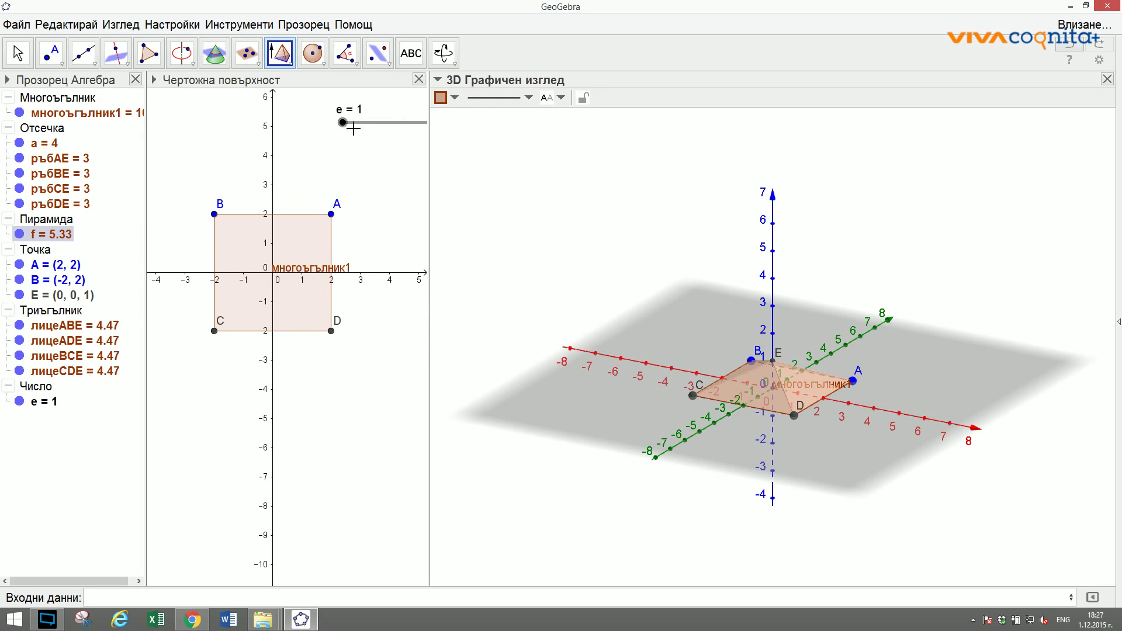
Move slider e fully into view in the 2D drawing area and set it to 4.52.
click(29, 56)
drag(343, 123, 300, 139)
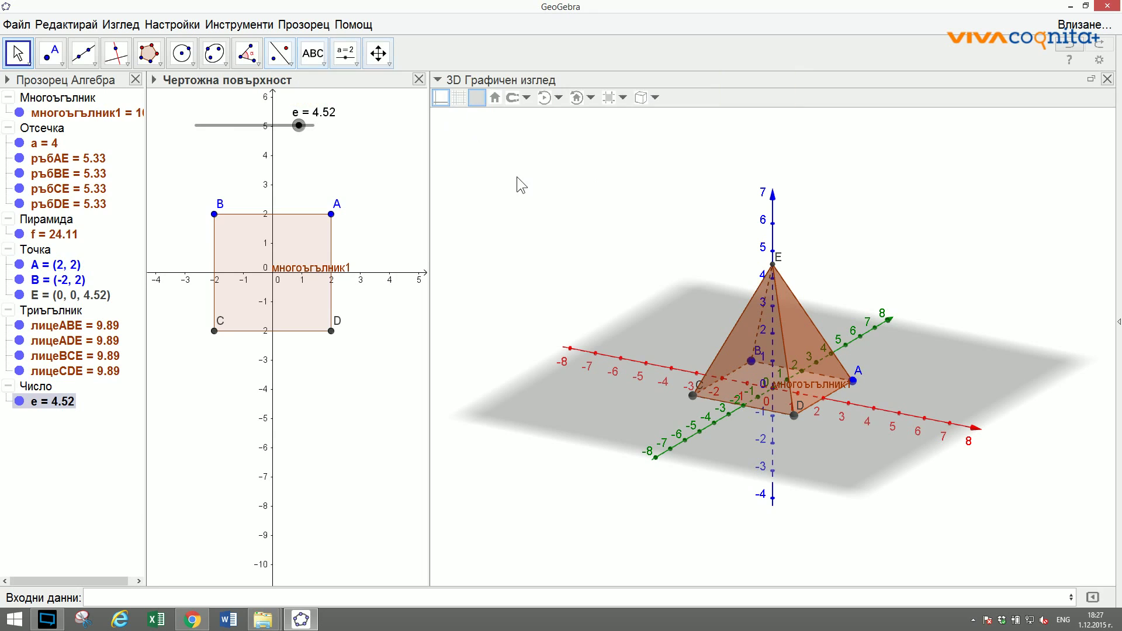
click(508, 163)
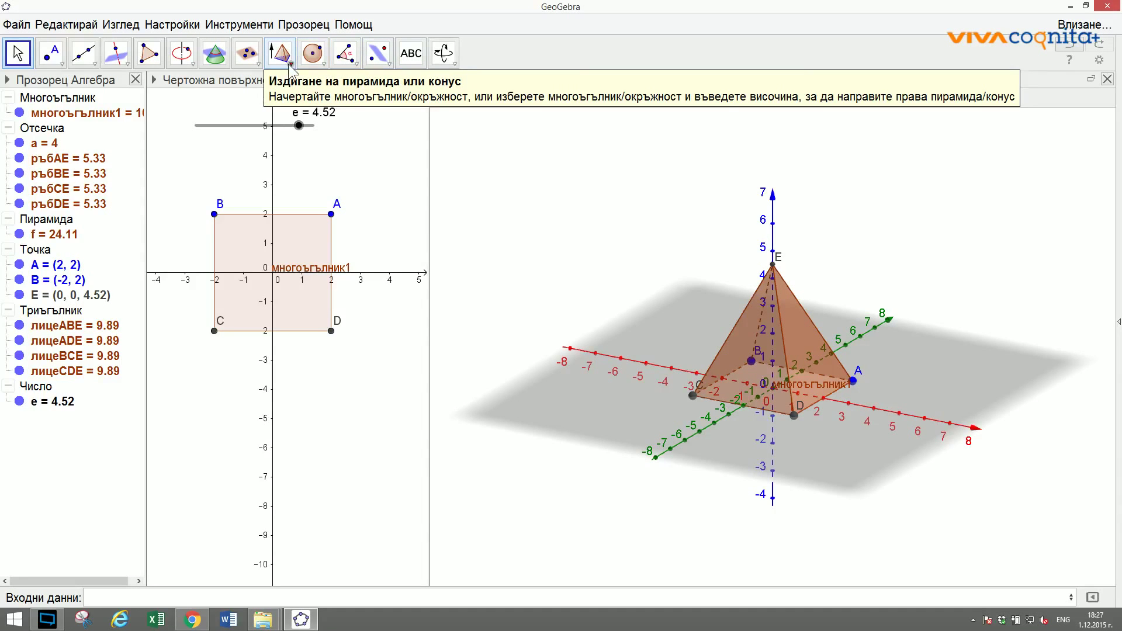
click(290, 65)
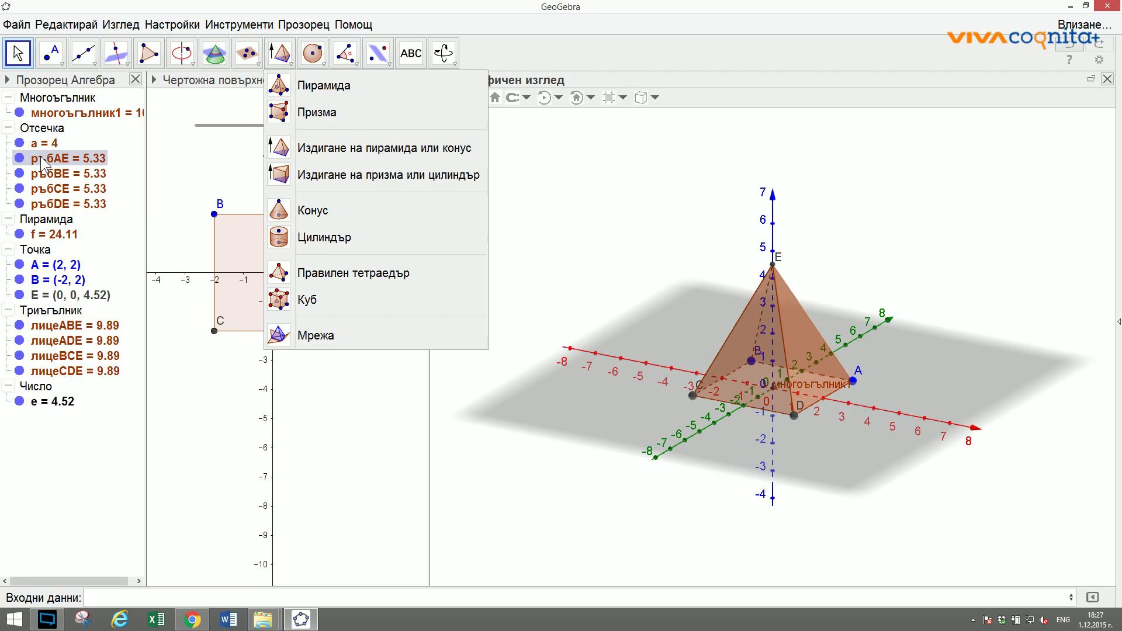
Mark the pyramid's four lateral edges AE, BE, CE and DE as auxiliary objects.
click(42, 164)
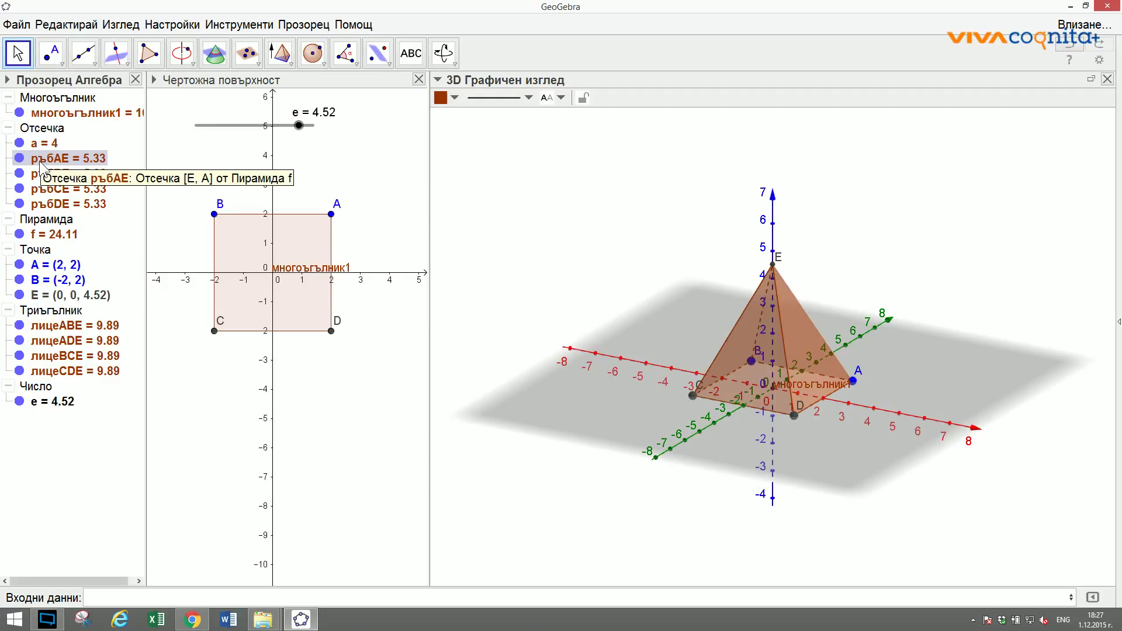
shift+click(42, 204)
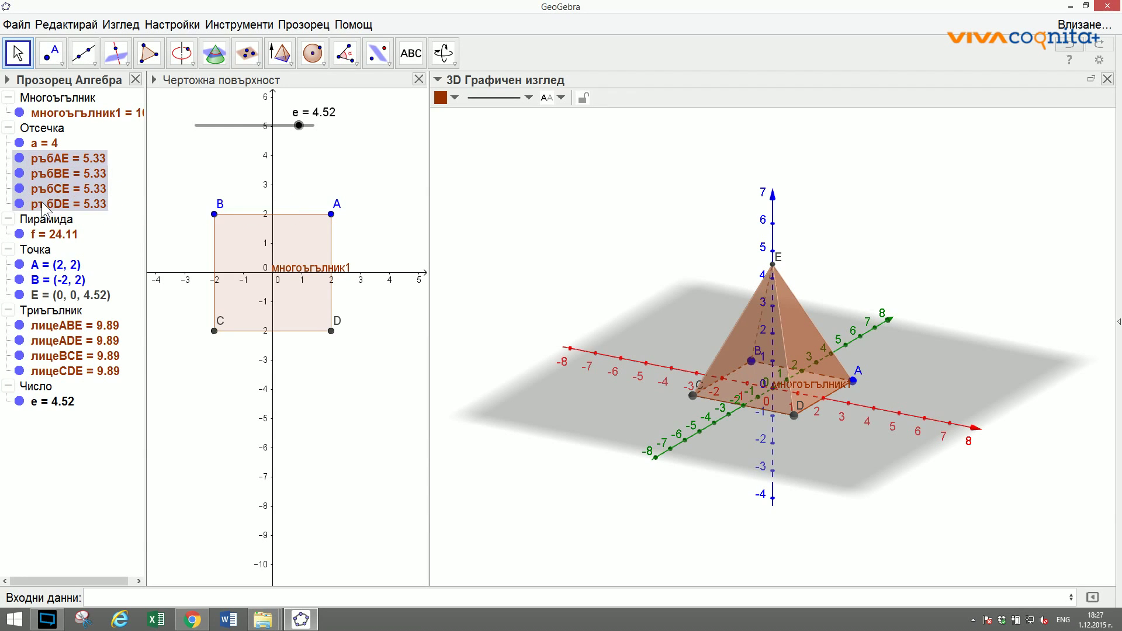
right_click(42, 205)
click(94, 328)
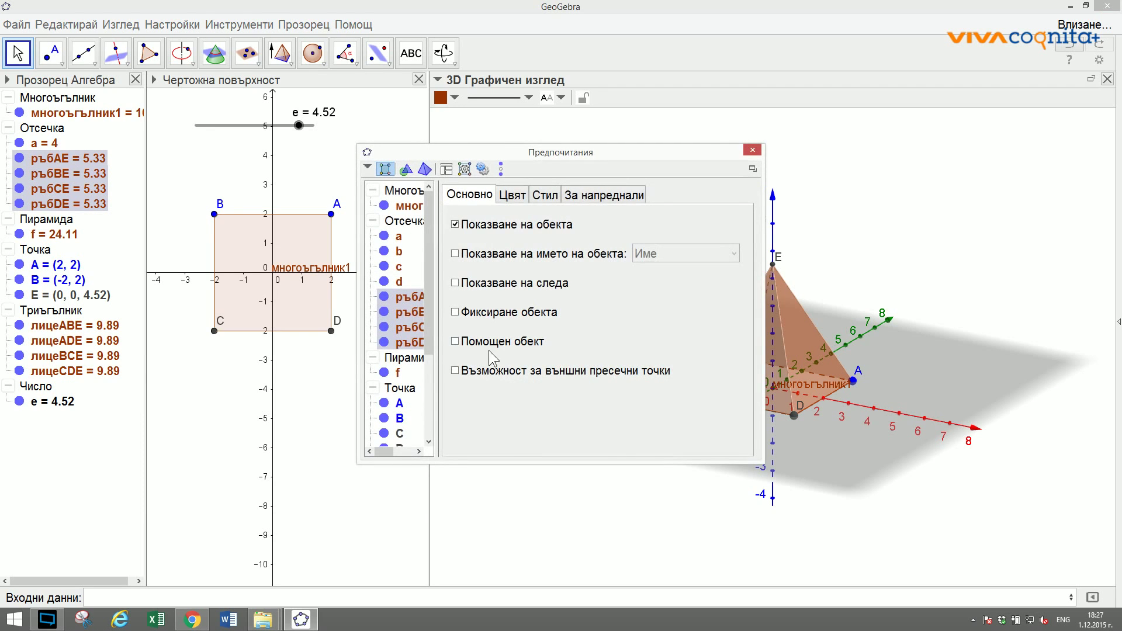
click(455, 342)
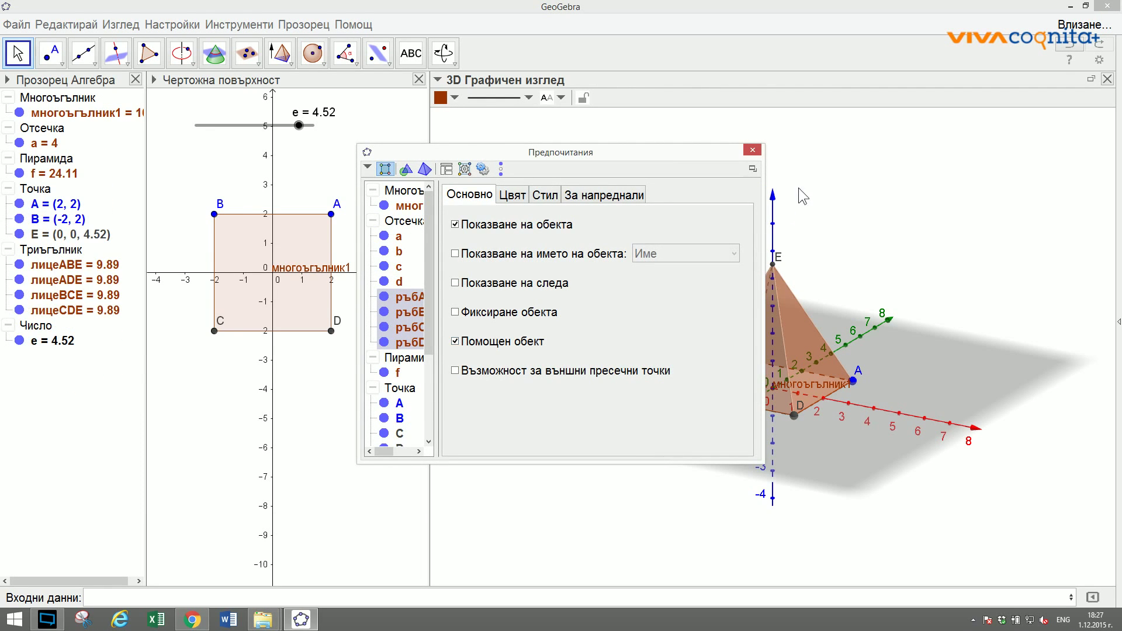
click(752, 149)
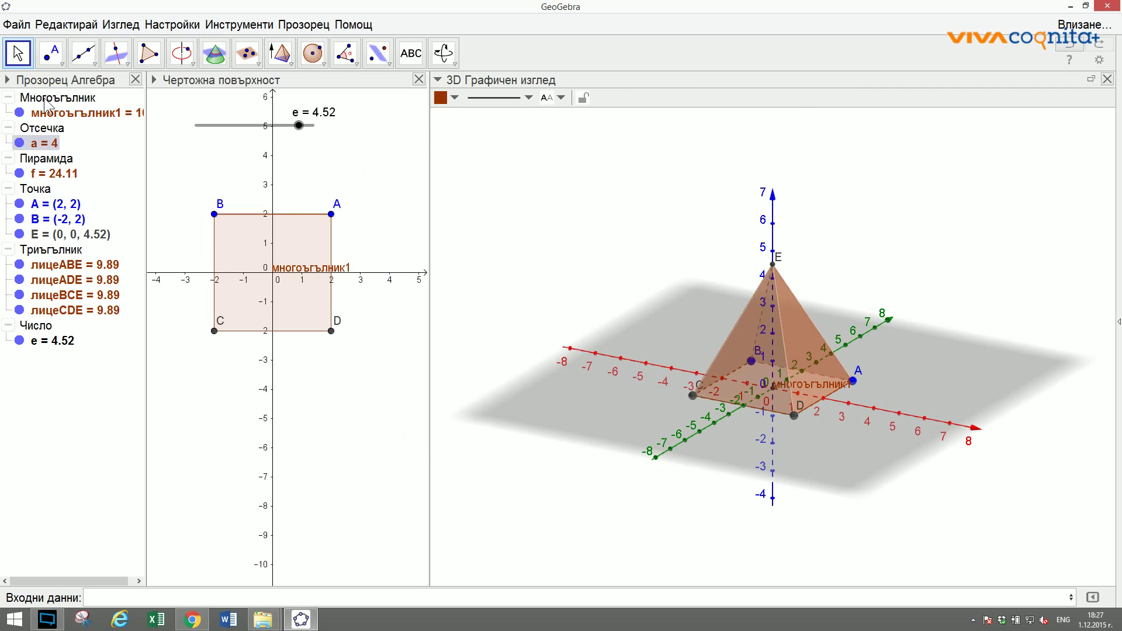
Show the algebra view's style bar and mark the pyramid's lateral faces ABE, ADE, BCE and CDE as auxiliary objects.
click(7, 79)
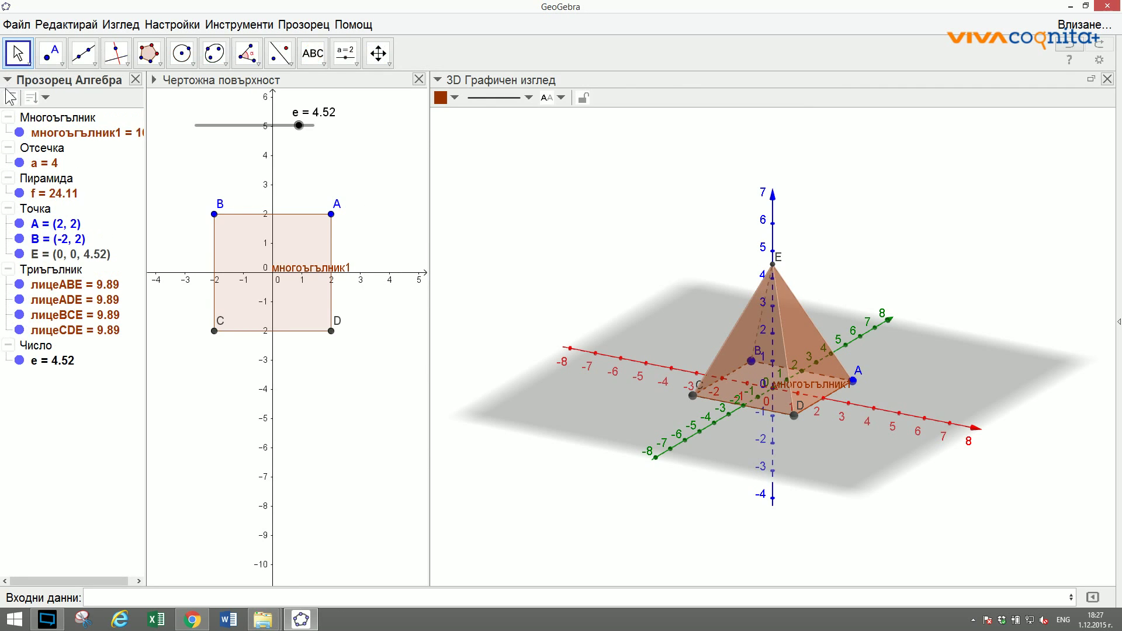
click(10, 98)
click(10, 97)
click(40, 281)
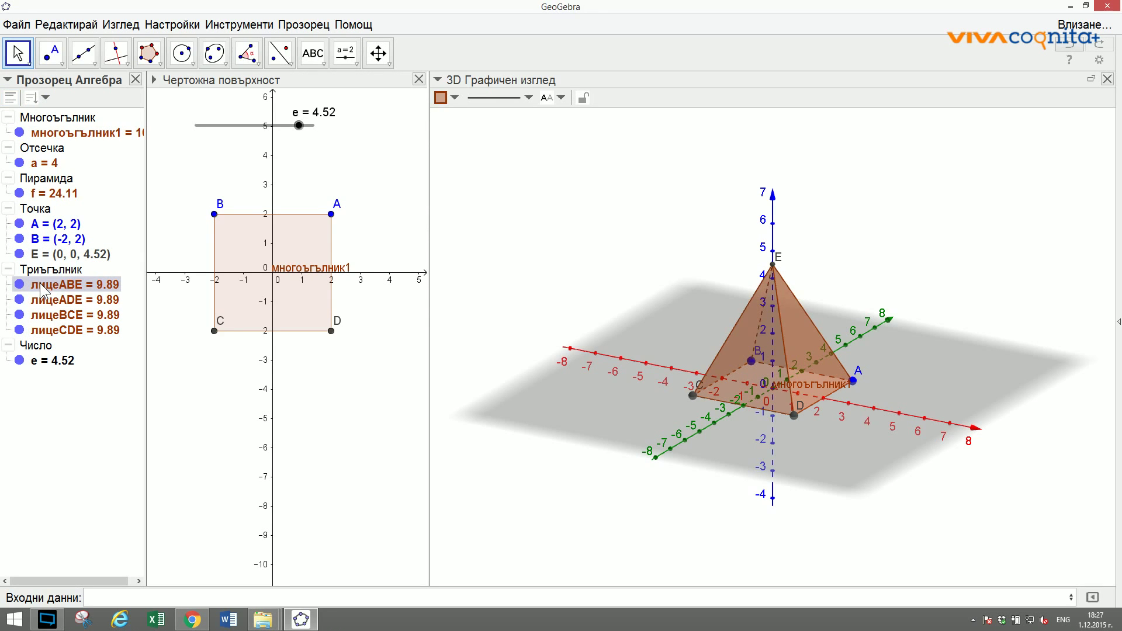
shift+click(40, 330)
right_click(51, 297)
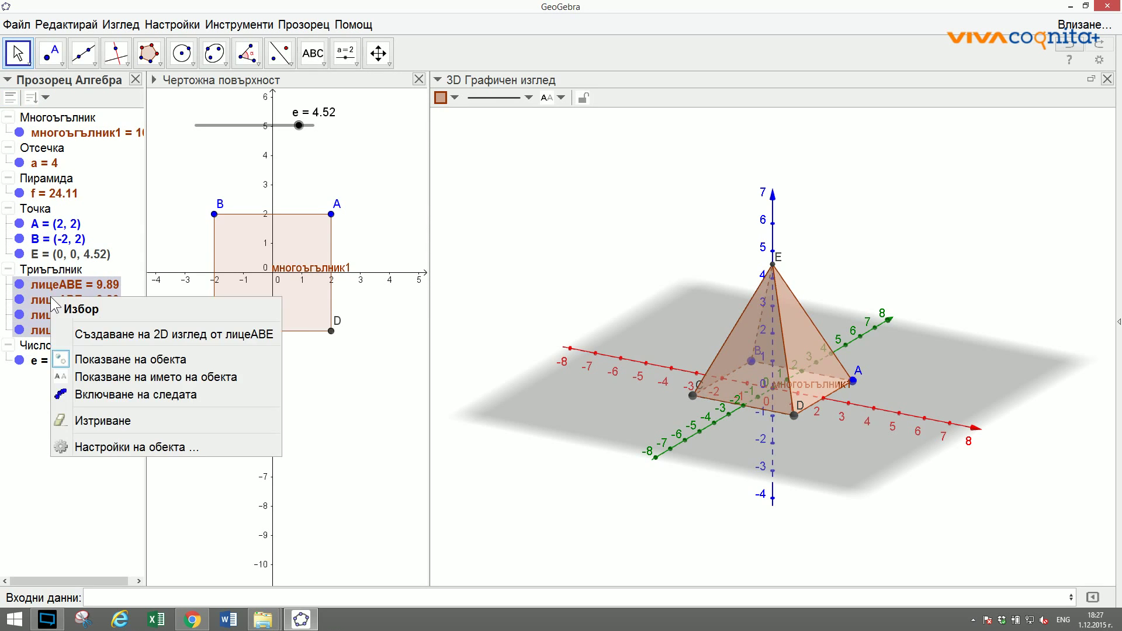
click(110, 446)
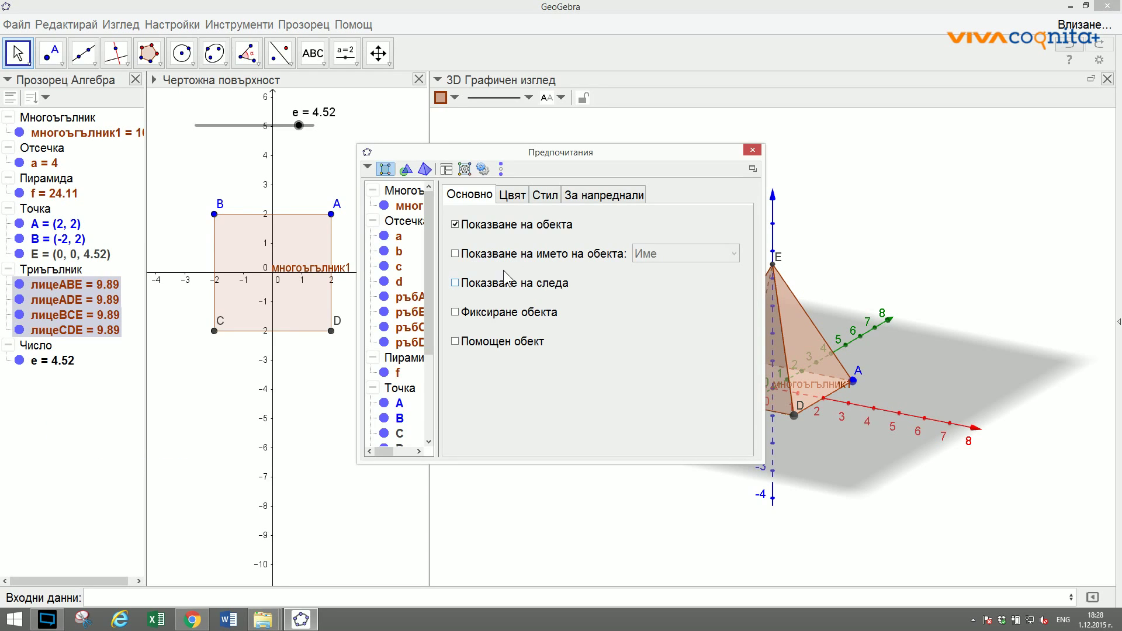
click(457, 342)
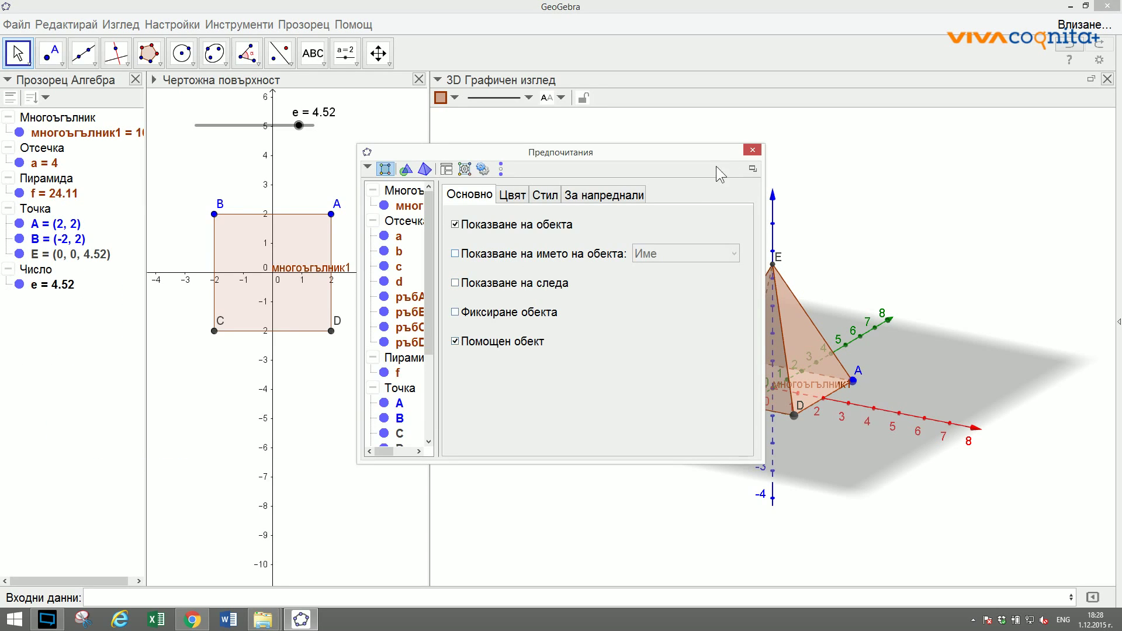
click(752, 151)
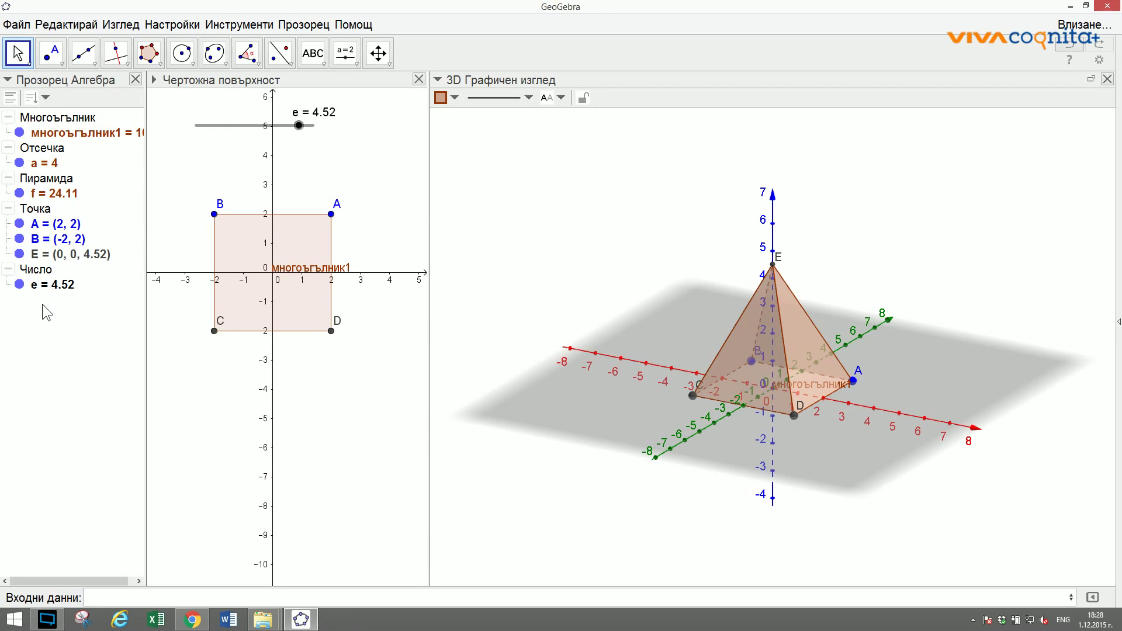
Hide the pyramid and show its square base ABCD again.
click(19, 193)
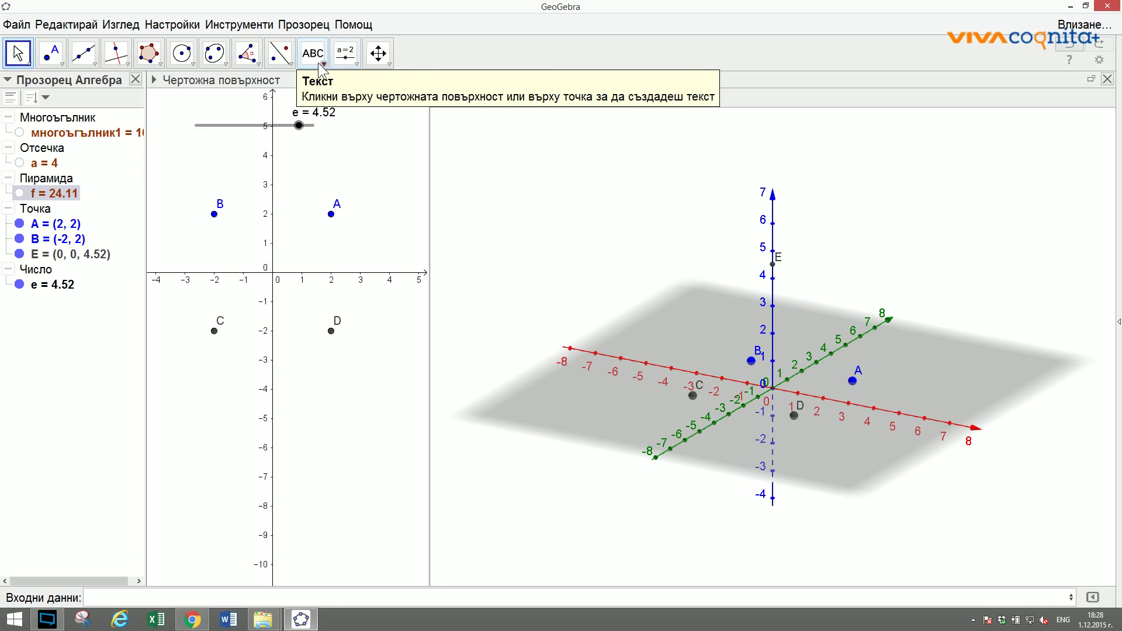
click(500, 145)
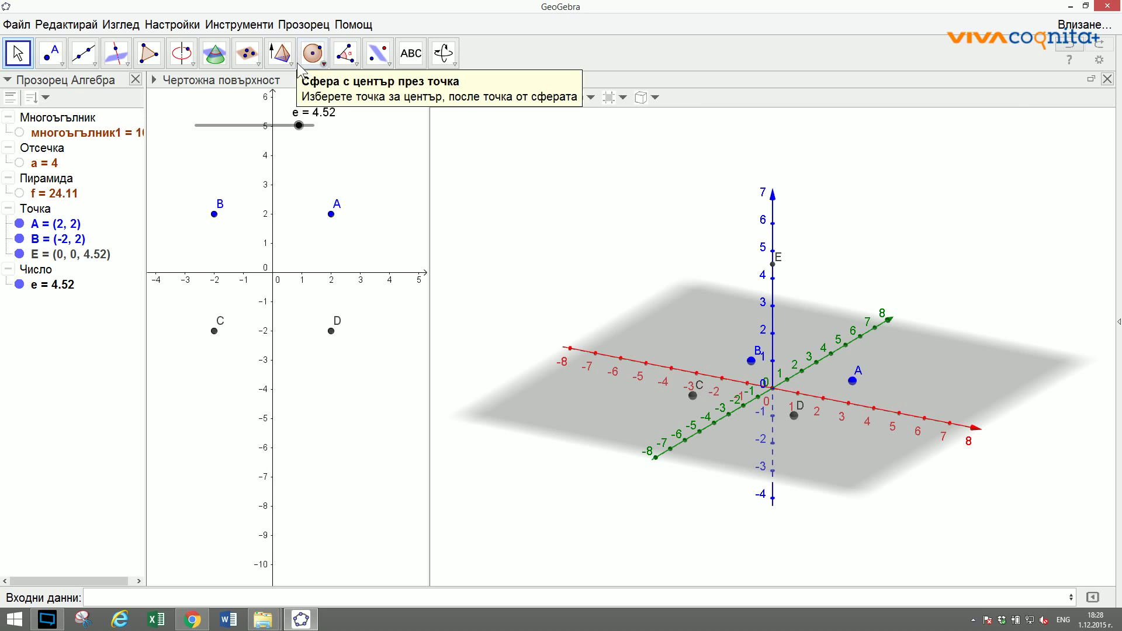
click(280, 53)
click(318, 172)
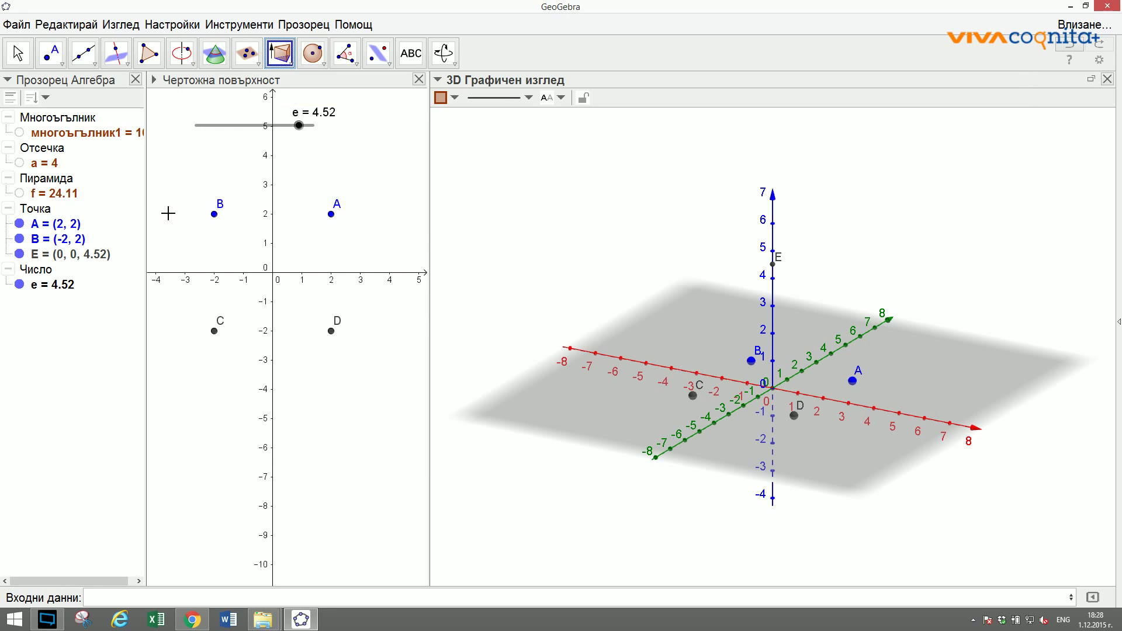
click(20, 133)
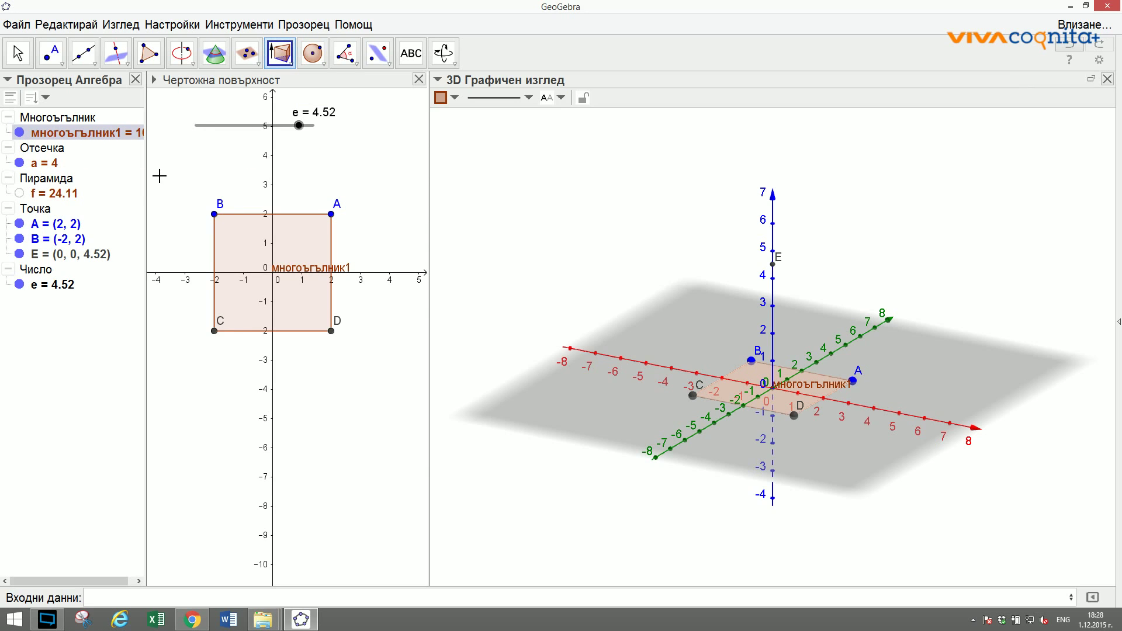
Extrude square ABCD into a right prism in the 3D view, using slider e as its height.
click(286, 53)
click(758, 386)
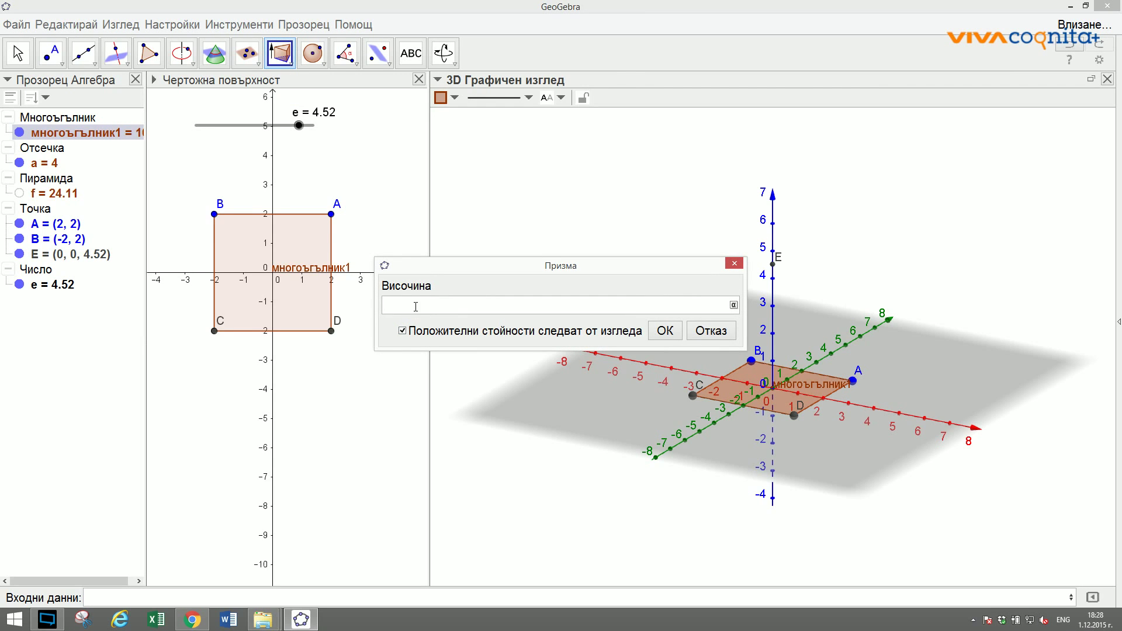
text(e)
click(665, 331)
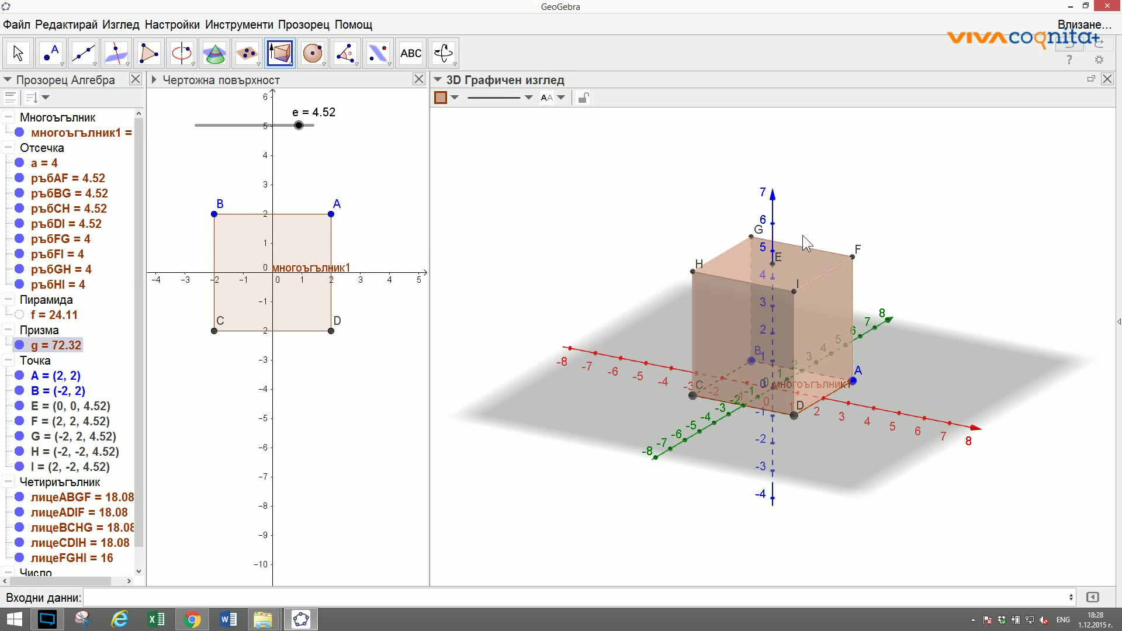
right_drag(735, 269, 730, 266)
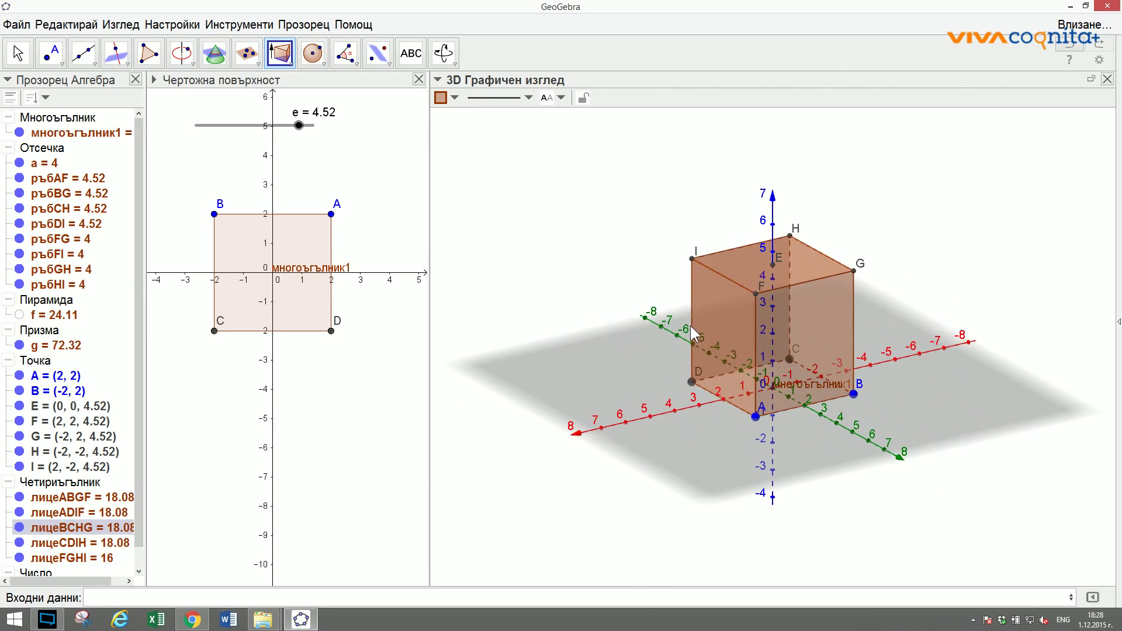
click(723, 291)
click(708, 328)
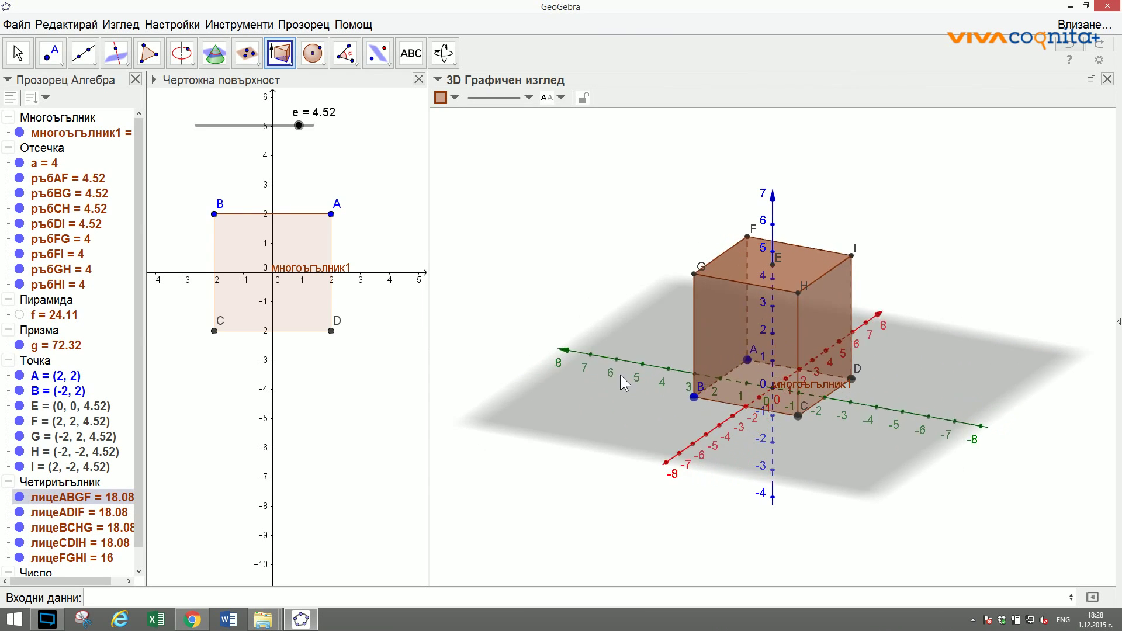
click(597, 275)
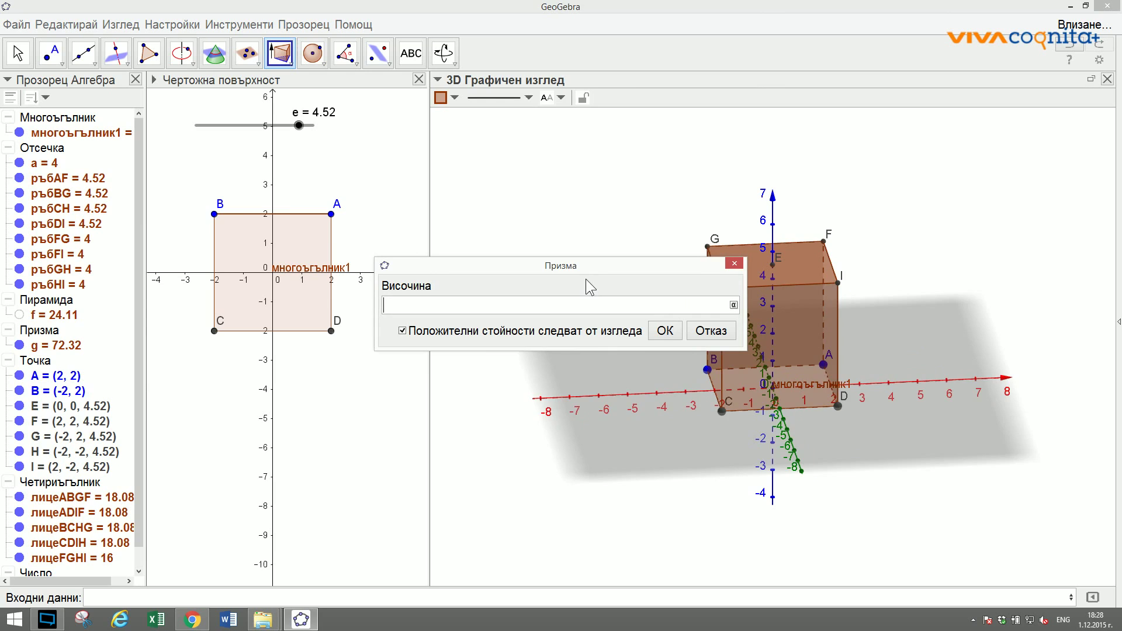
click(734, 264)
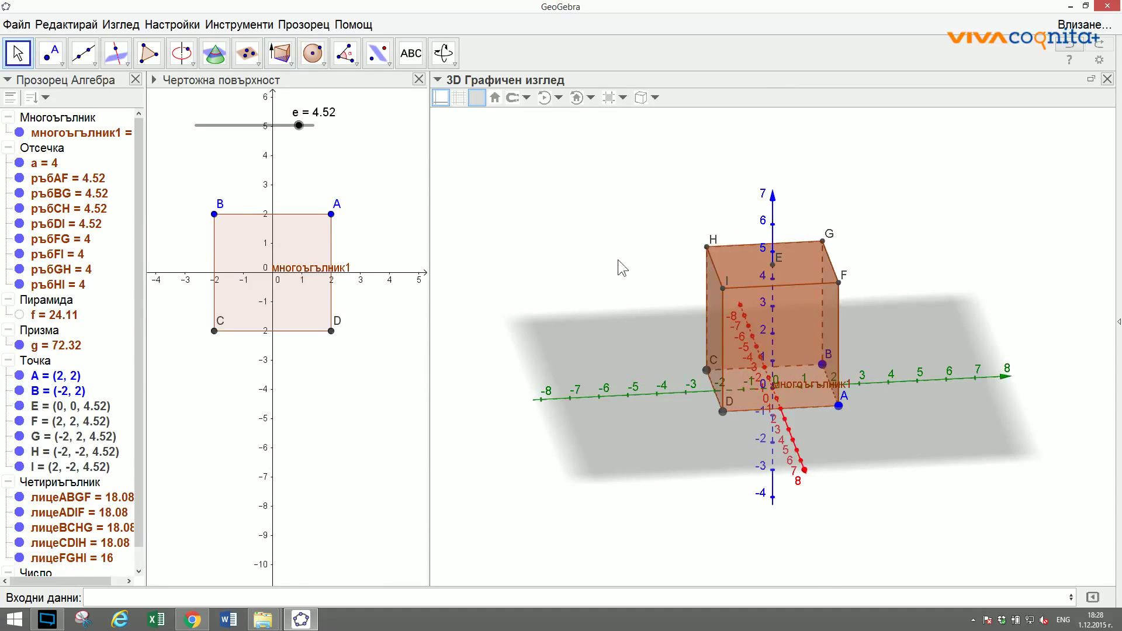
Hide the axes and the base plane in the 3D view and show its grid instead.
click(442, 98)
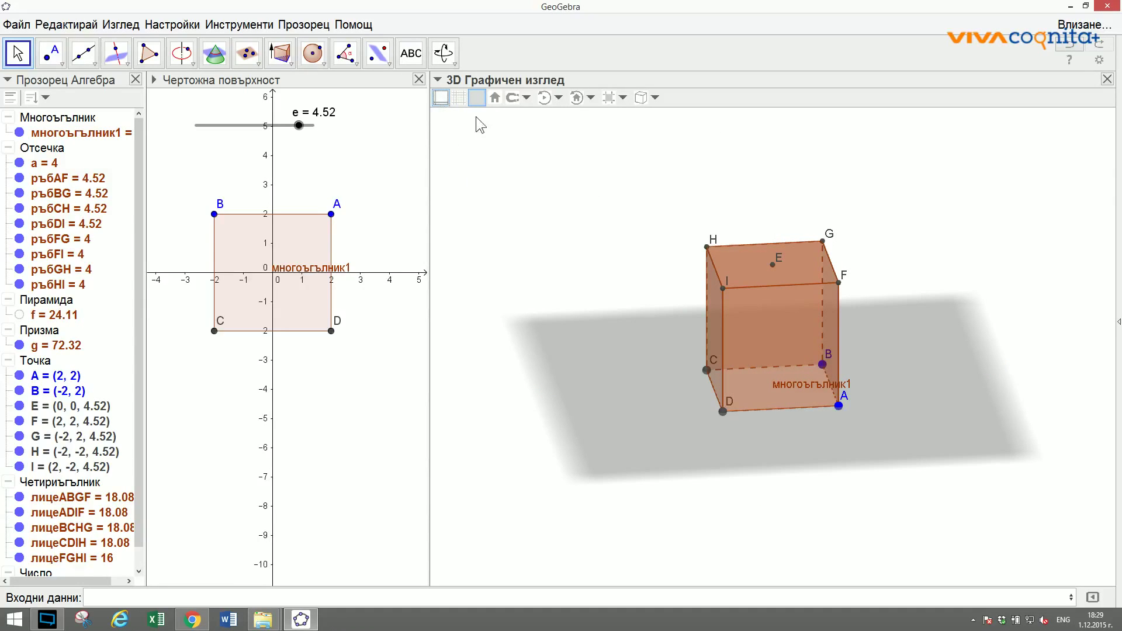
right_drag(538, 237, 525, 234)
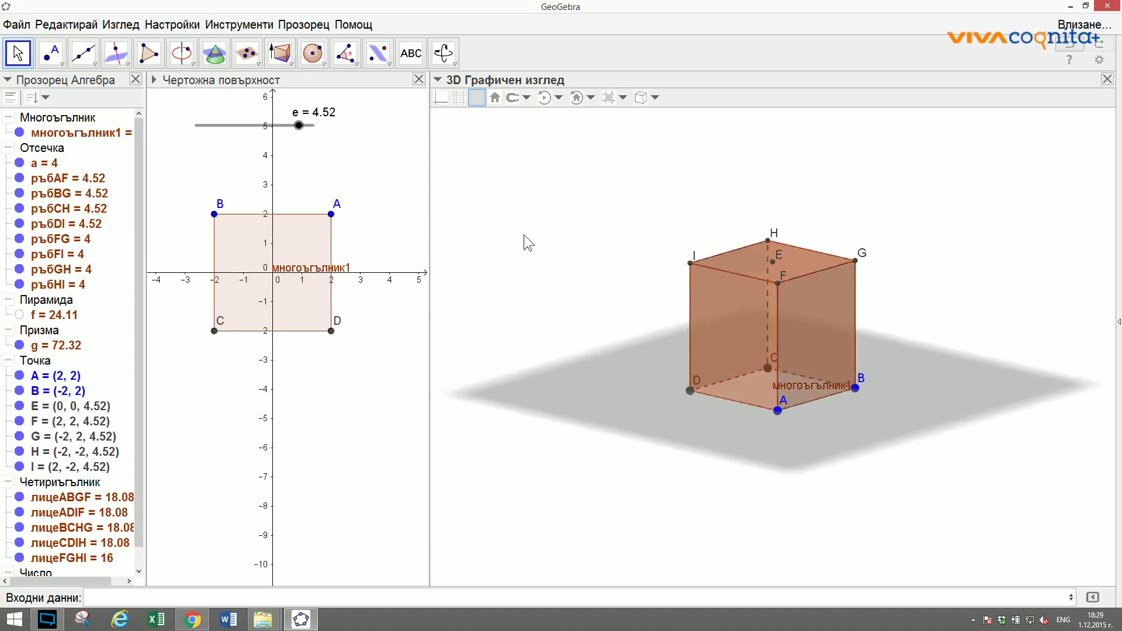
click(459, 99)
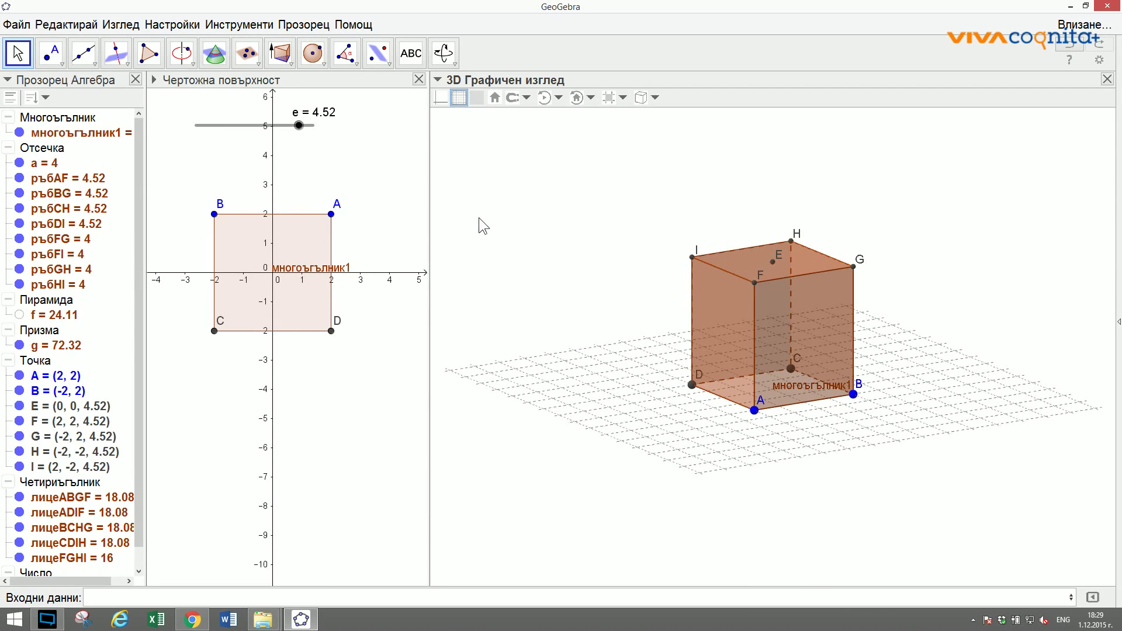
mouse_move(515, 237)
right_down()
mouse_move(521, 220)
mouse_move(523, 240)
mouse_move(546, 252)
mouse_move(535, 230)
mouse_move(530, 255)
mouse_move(559, 240)
mouse_move(542, 229)
mouse_move(528, 239)
right_up()
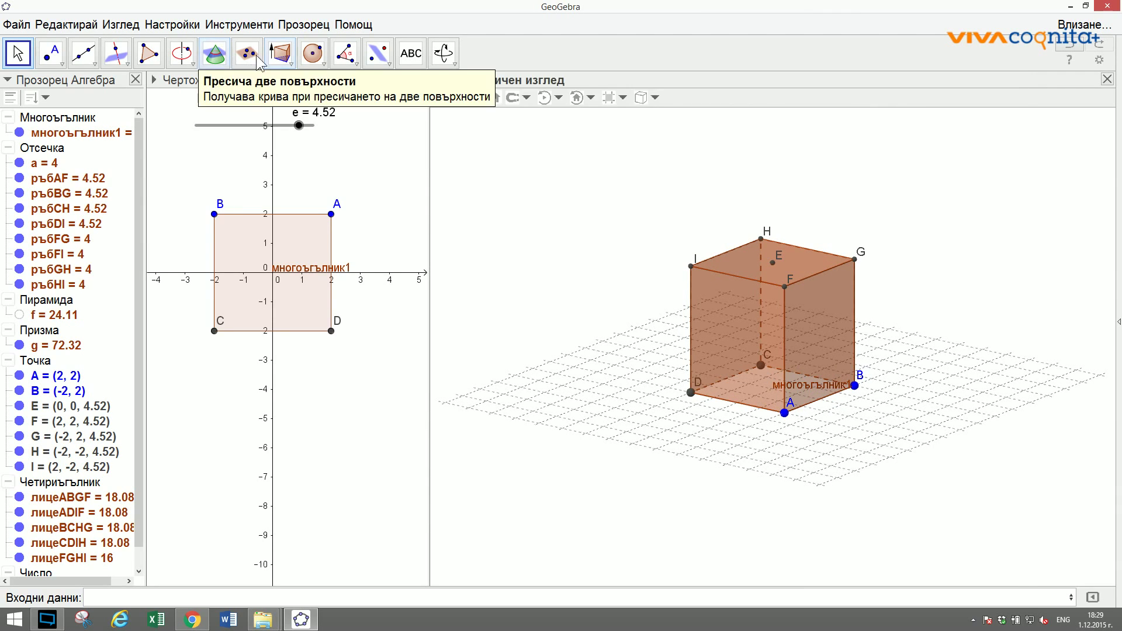
Create the net of the prism with the Net tool and widen the 2D view to fit the net.
click(290, 63)
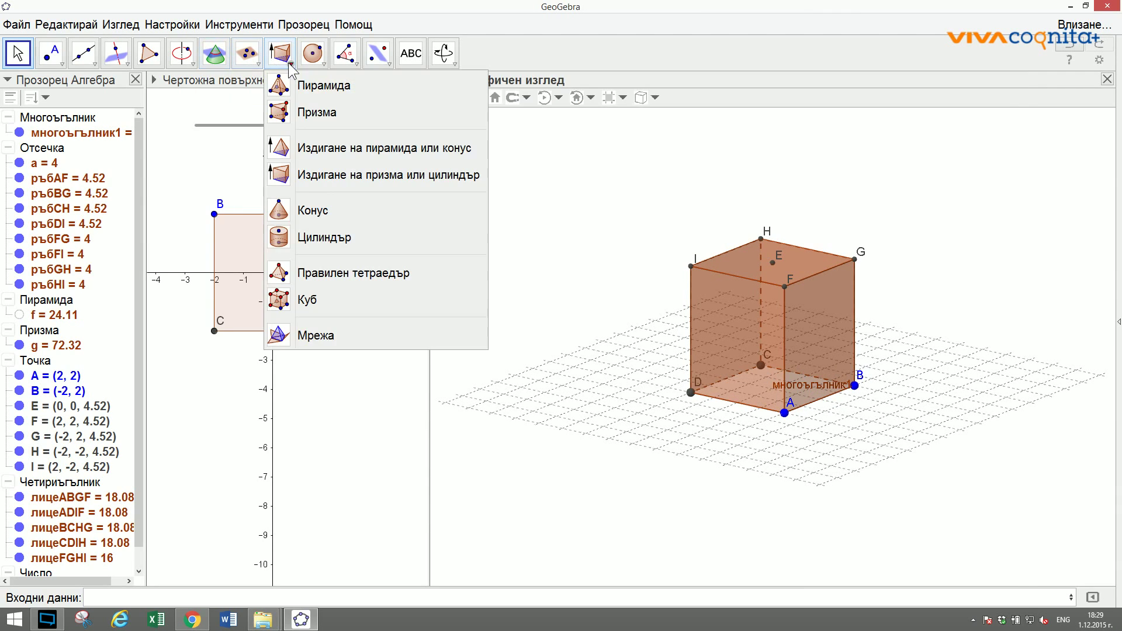
click(319, 336)
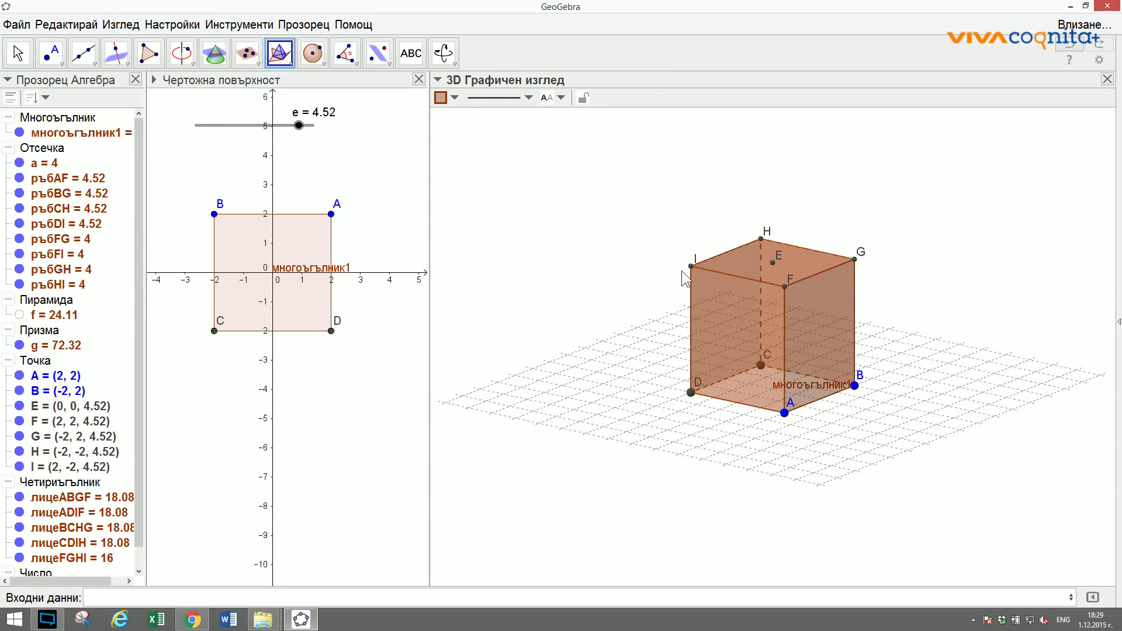
click(731, 262)
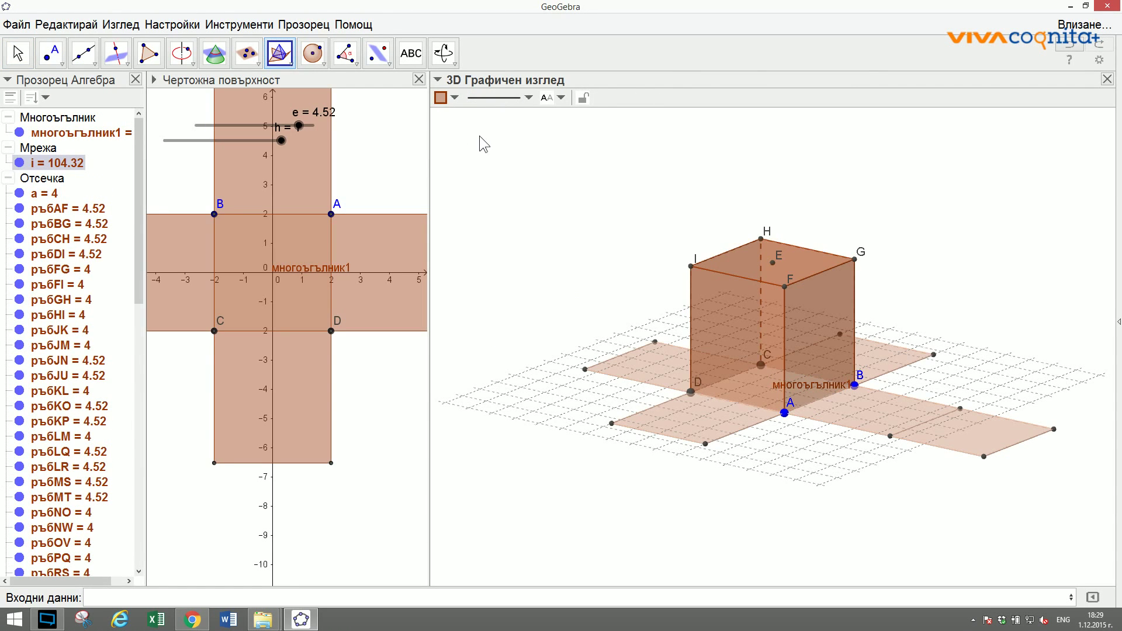
drag(429, 166, 554, 171)
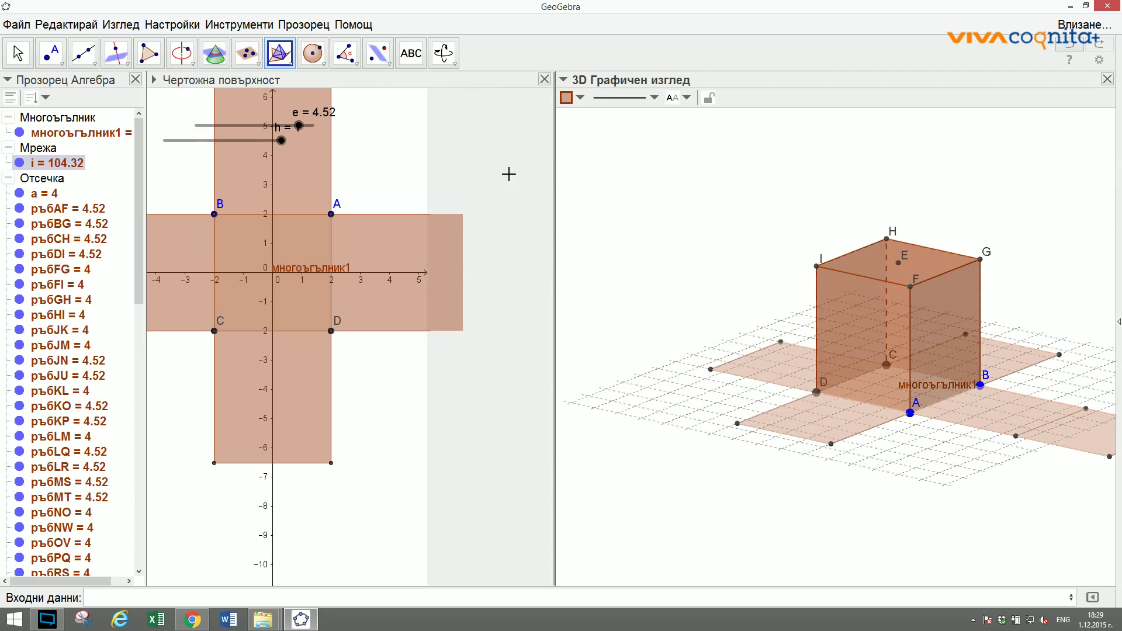
Place slider h in the empty area beside the net in the 2D view and set it to 0.74 to fold the net partly.
drag(192, 141, 415, 138)
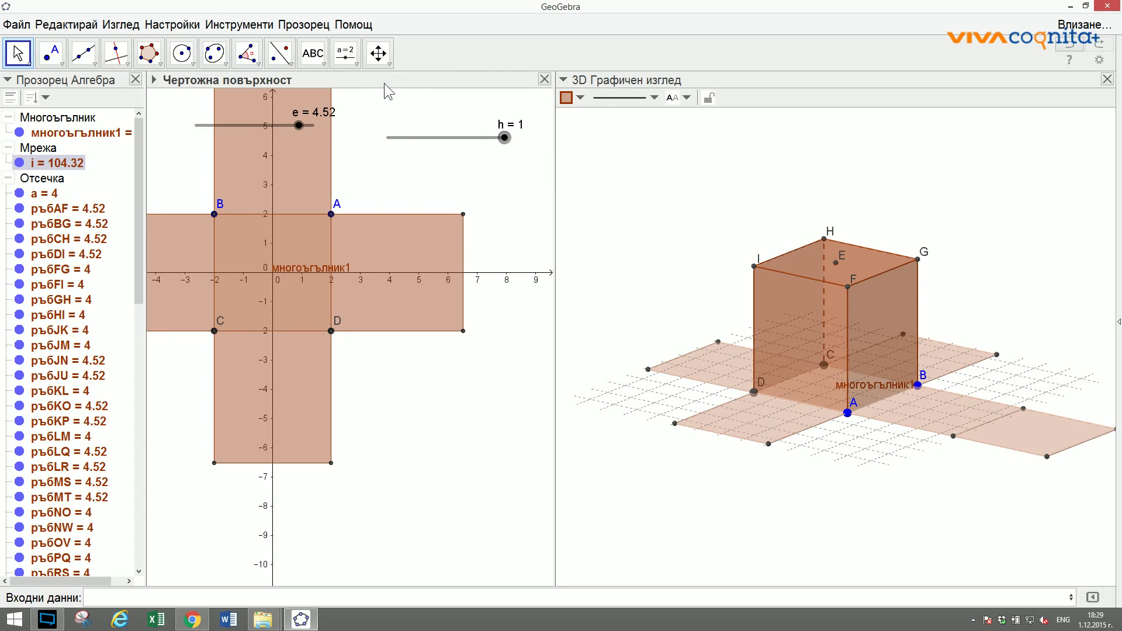
click(378, 53)
mouse_move(374, 222)
mouse_down()
mouse_move(441, 268)
mouse_move(437, 293)
mouse_move(464, 324)
mouse_move(450, 356)
mouse_move(450, 337)
mouse_up()
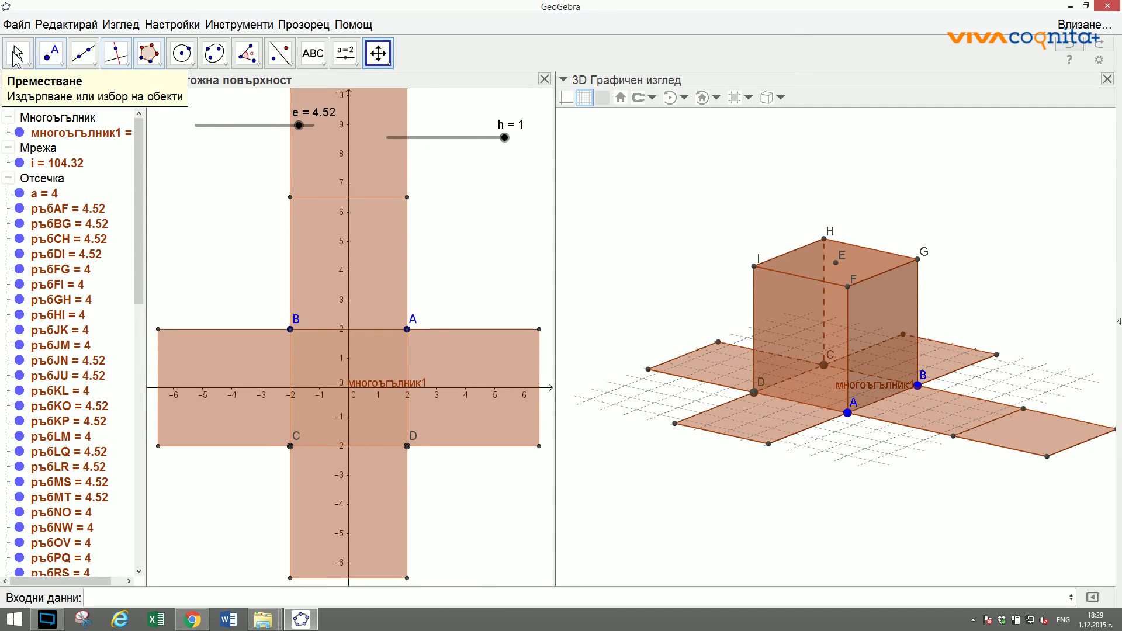
click(17, 56)
mouse_move(504, 139)
mouse_down()
mouse_move(415, 139)
mouse_move(493, 152)
mouse_up()
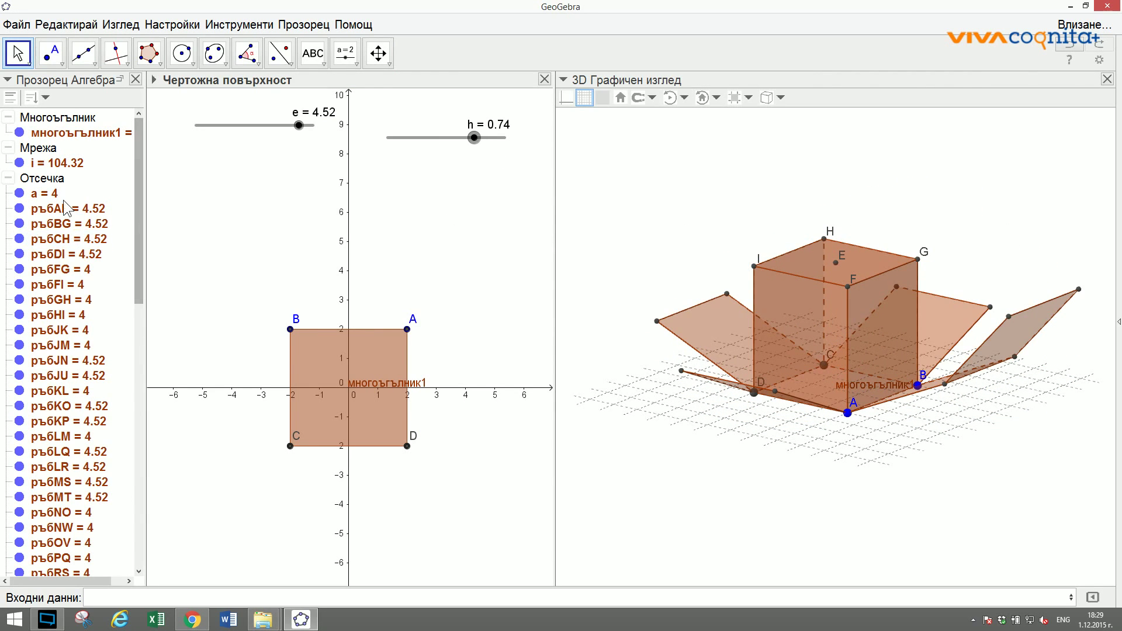
Mark all listed segments of the prism and its net as auxiliary objects.
click(38, 179)
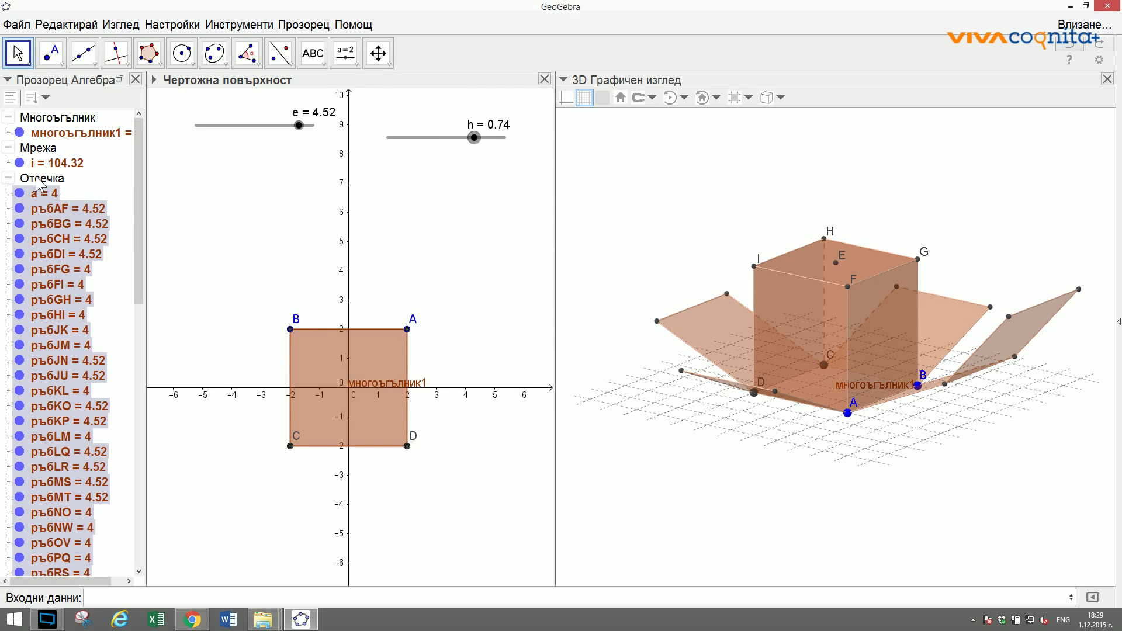
right_click(37, 178)
click(84, 302)
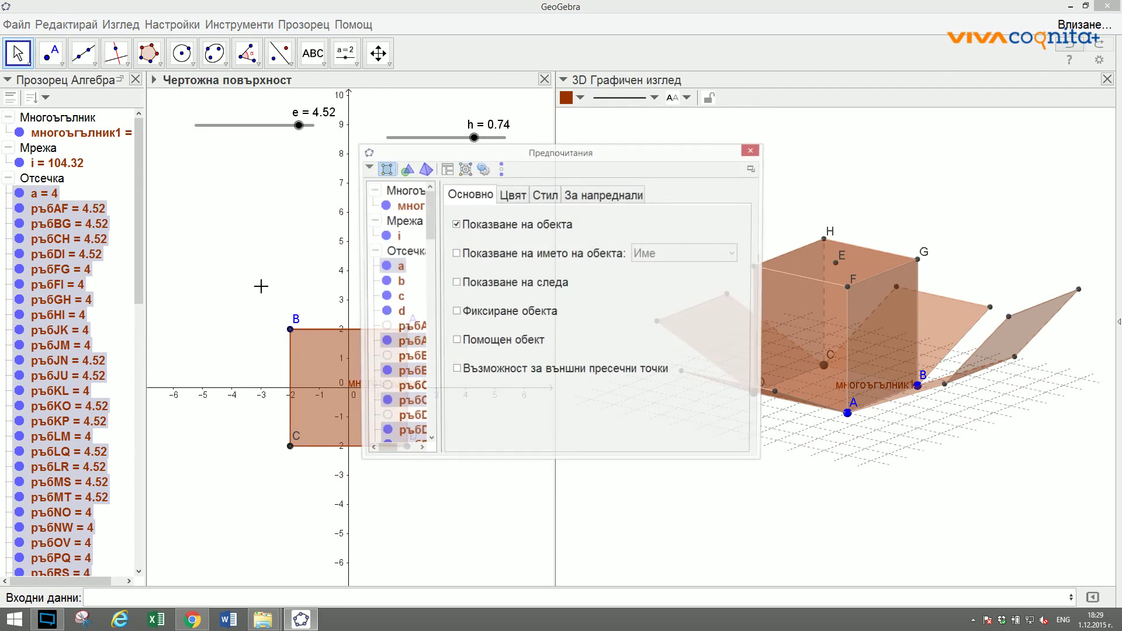
click(455, 342)
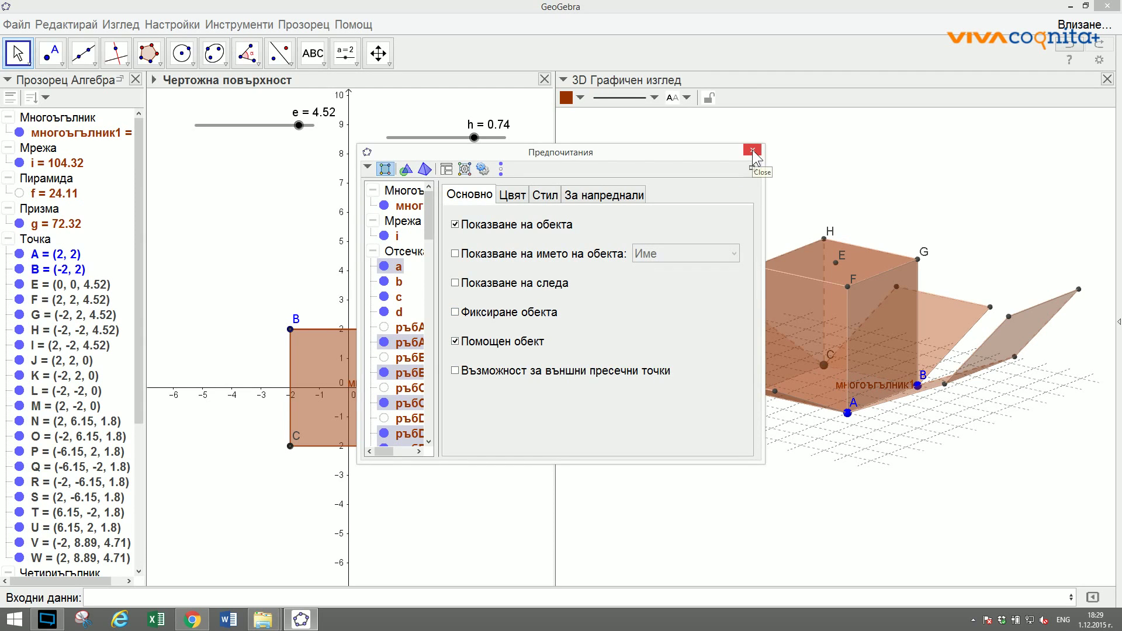
click(753, 151)
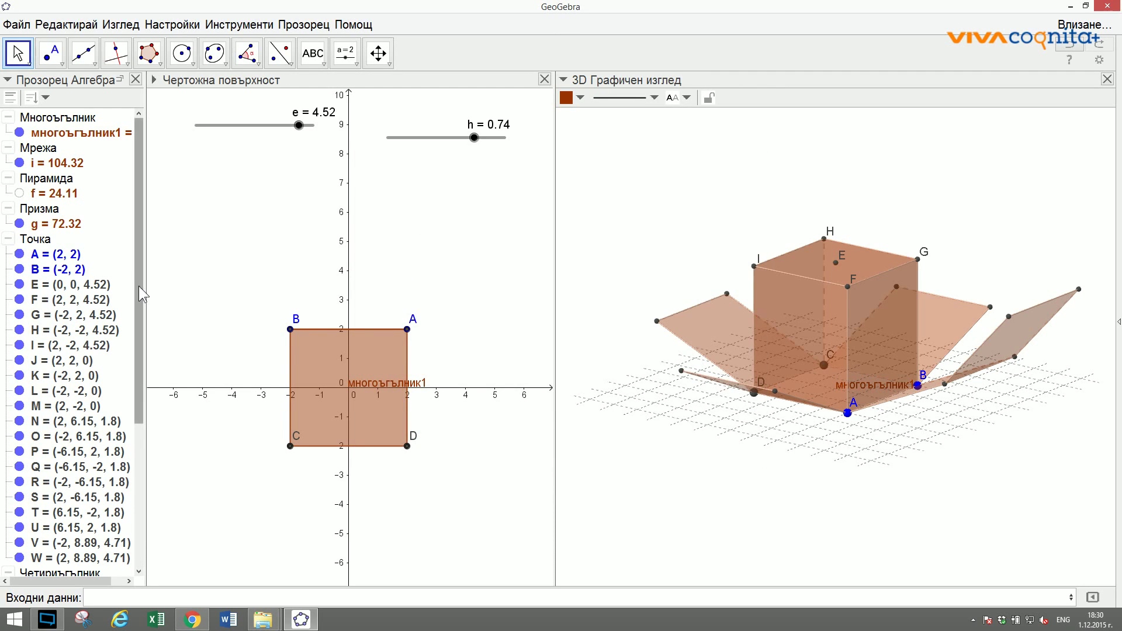
Color prism g light yellow (255, 255, 153) and set its opacity to about 65.
scroll(138, 285, down, 3)
click(29, 168)
key(Escape)
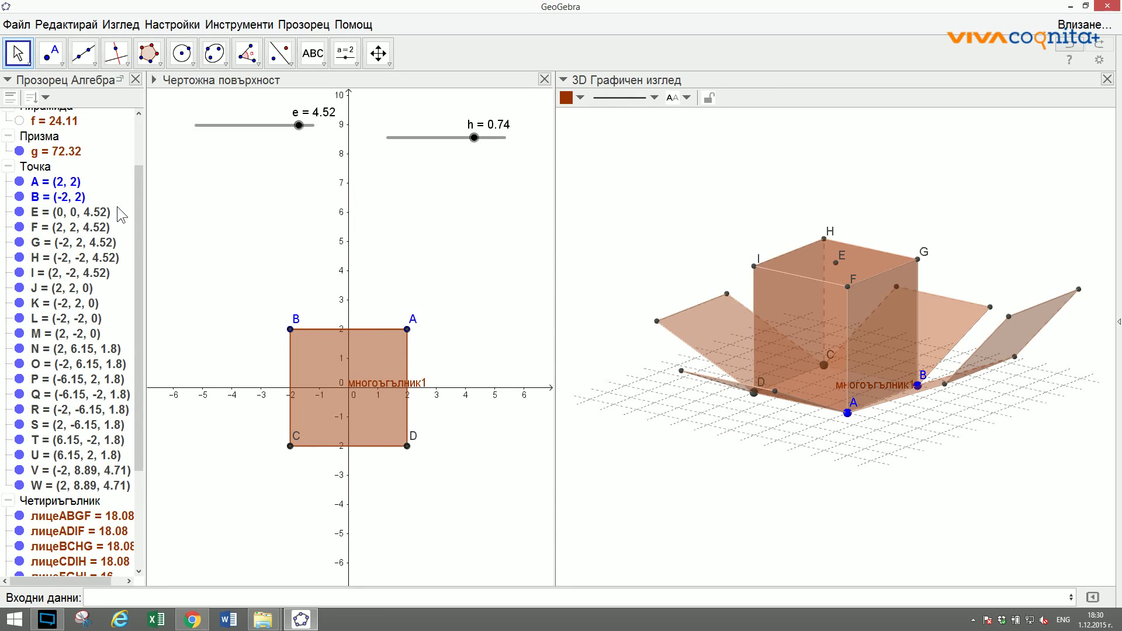
right_click(58, 153)
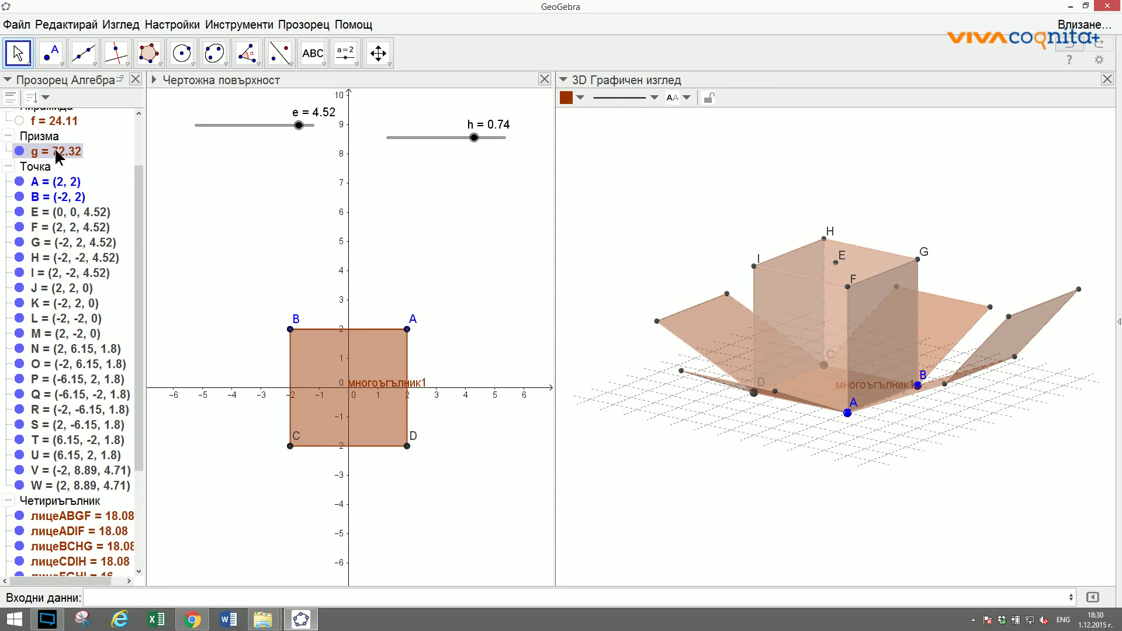
click(119, 293)
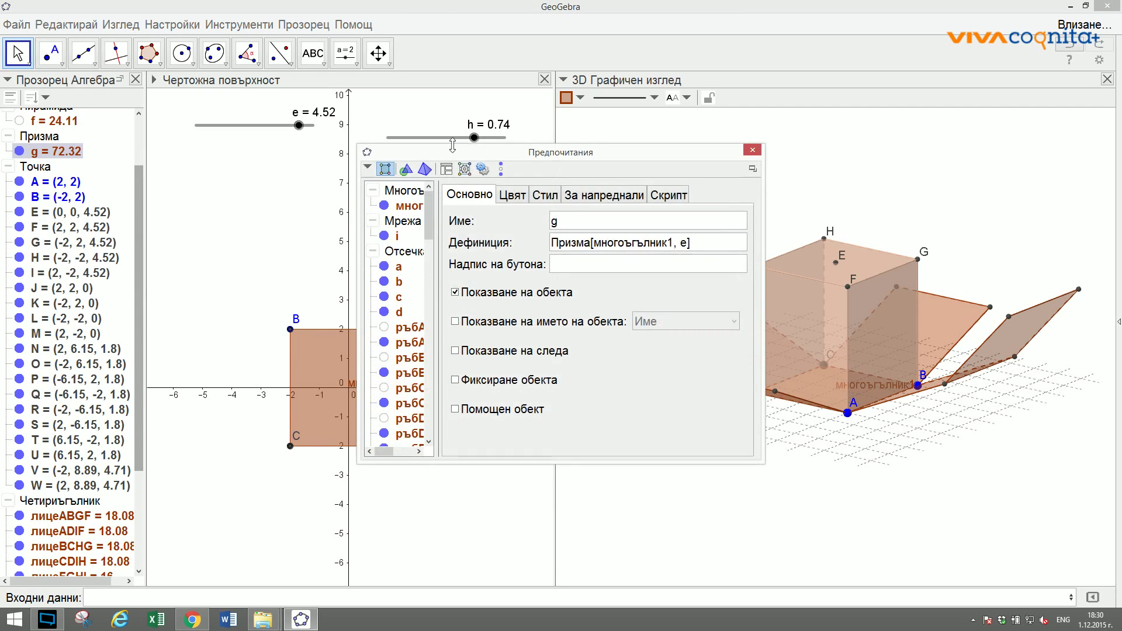
click(511, 195)
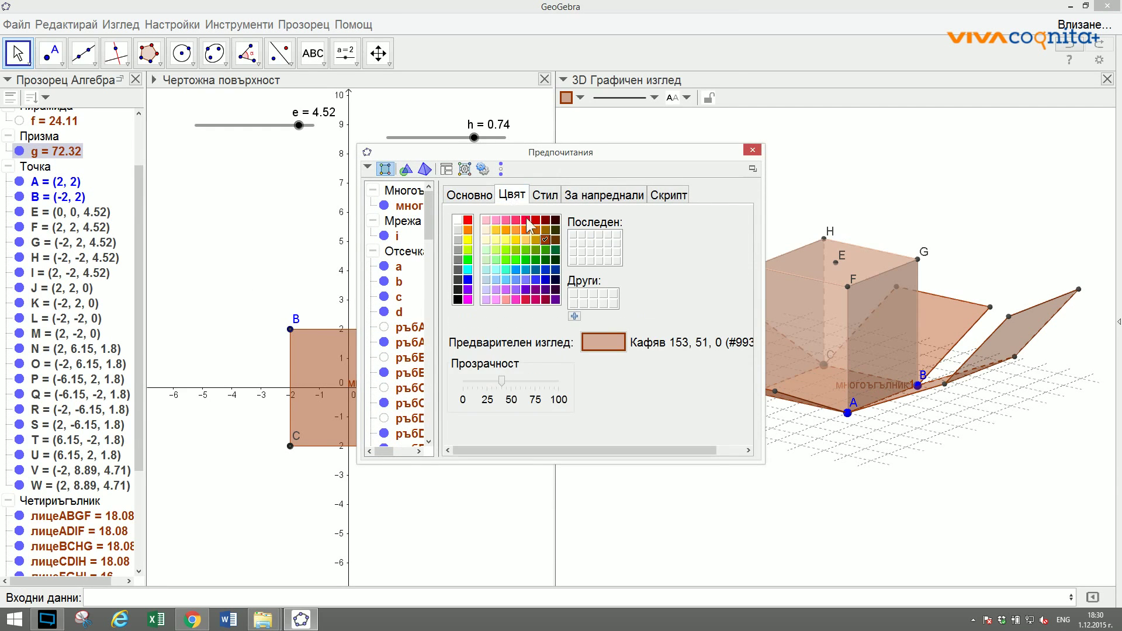
click(496, 239)
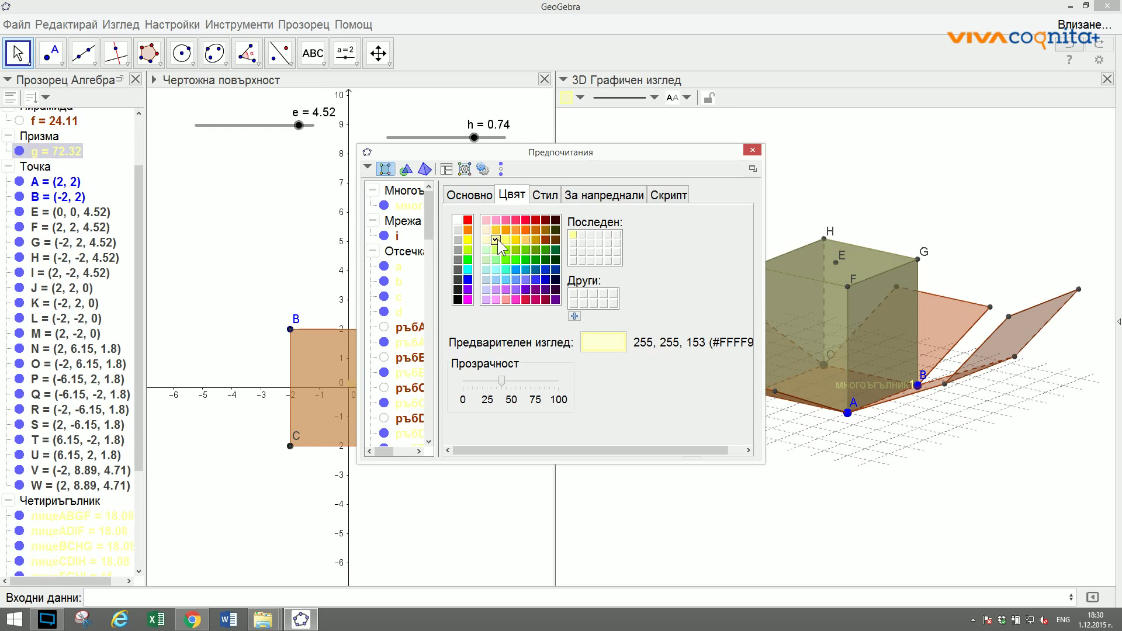
drag(502, 380, 526, 381)
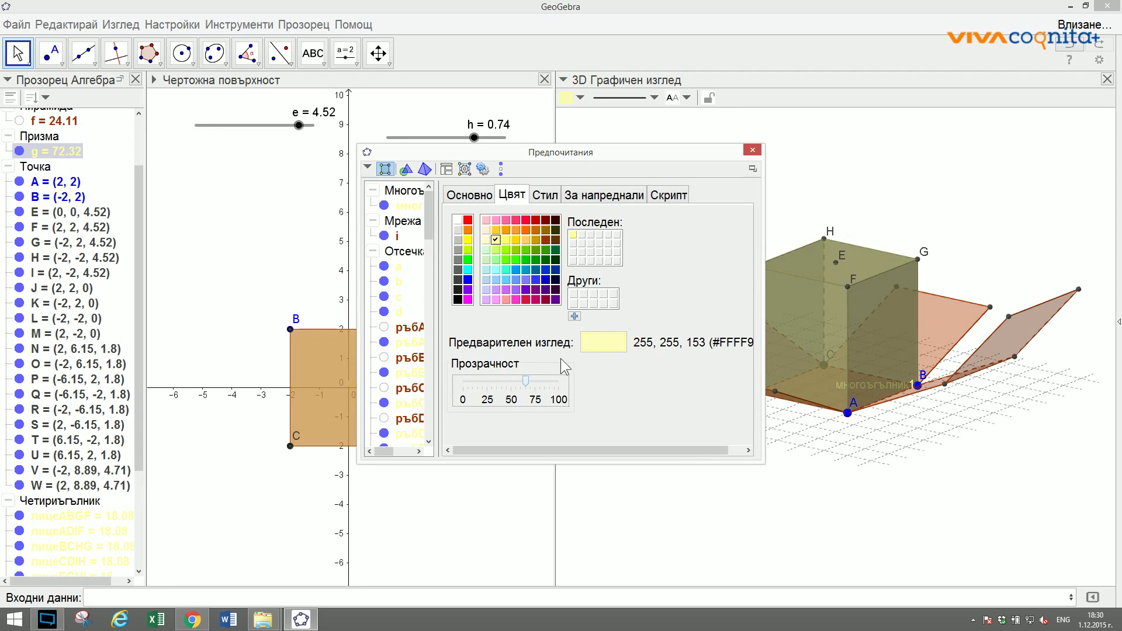
click(753, 150)
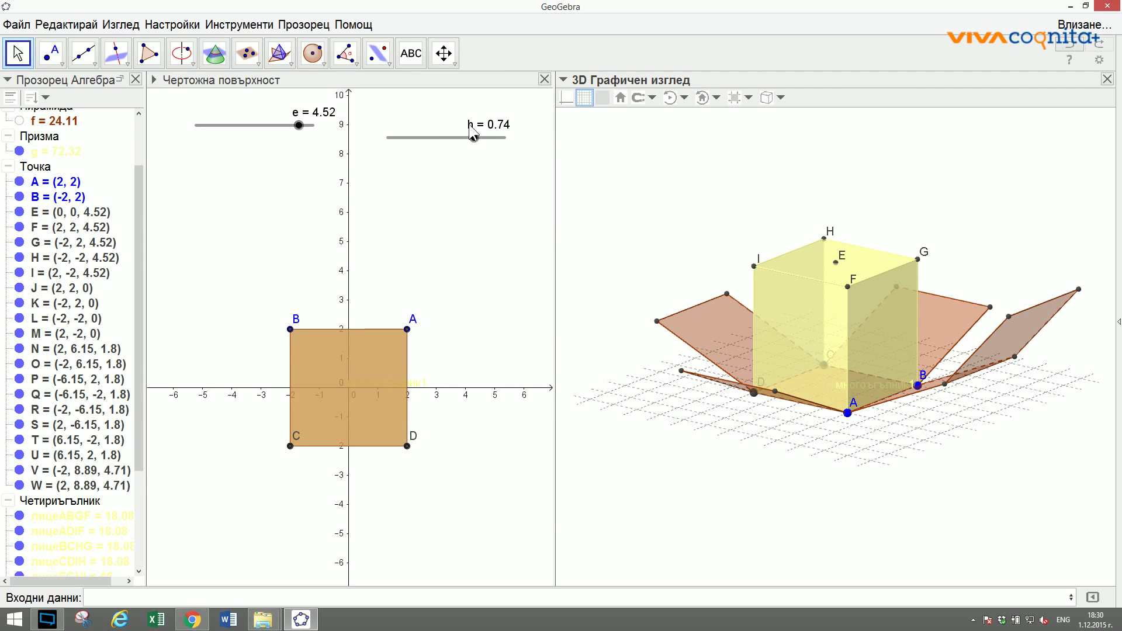
Set slider h to 0.6 to fold the net further and show the hidden pyramid f inside the prism.
mouse_move(473, 138)
mouse_down()
mouse_move(506, 138)
mouse_move(387, 139)
mouse_move(512, 156)
mouse_move(458, 145)
mouse_up()
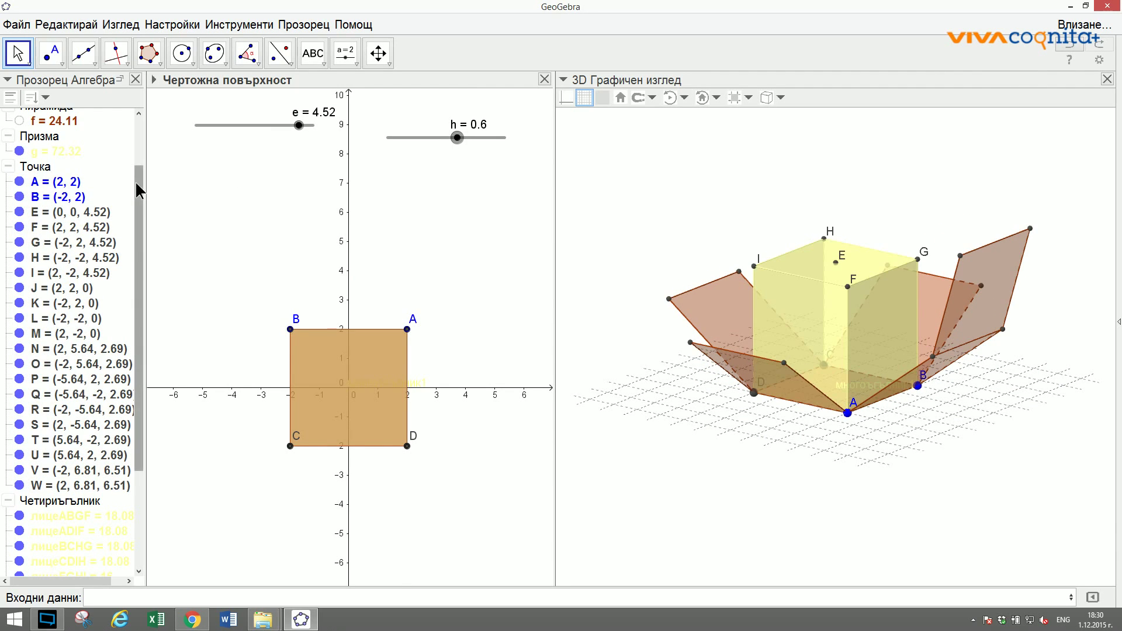
drag(138, 188, 142, 155)
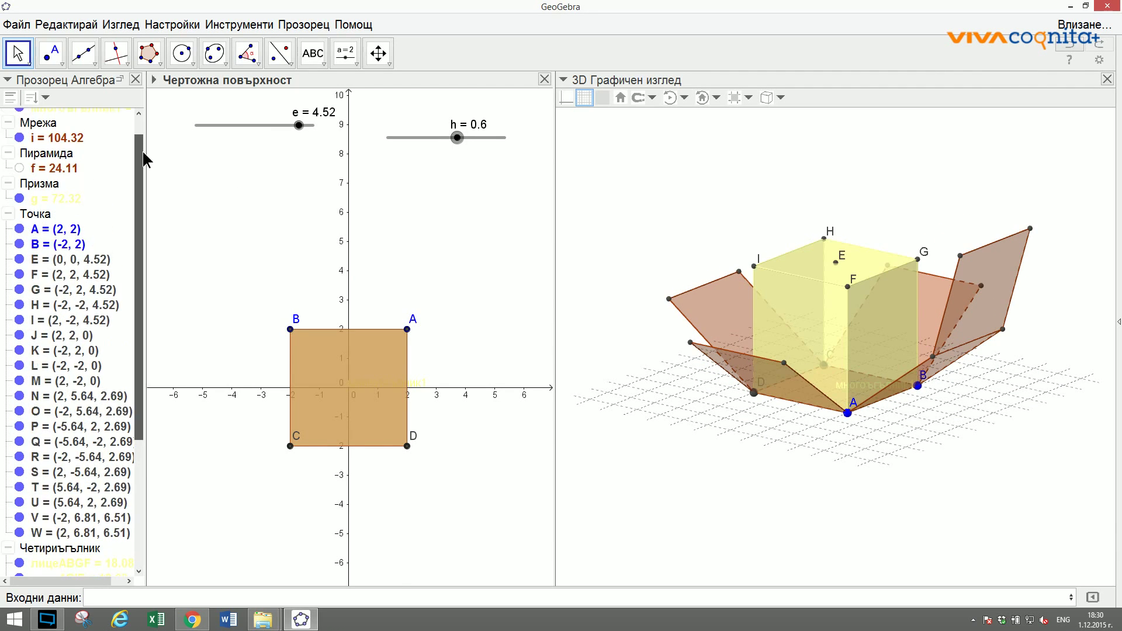
click(20, 168)
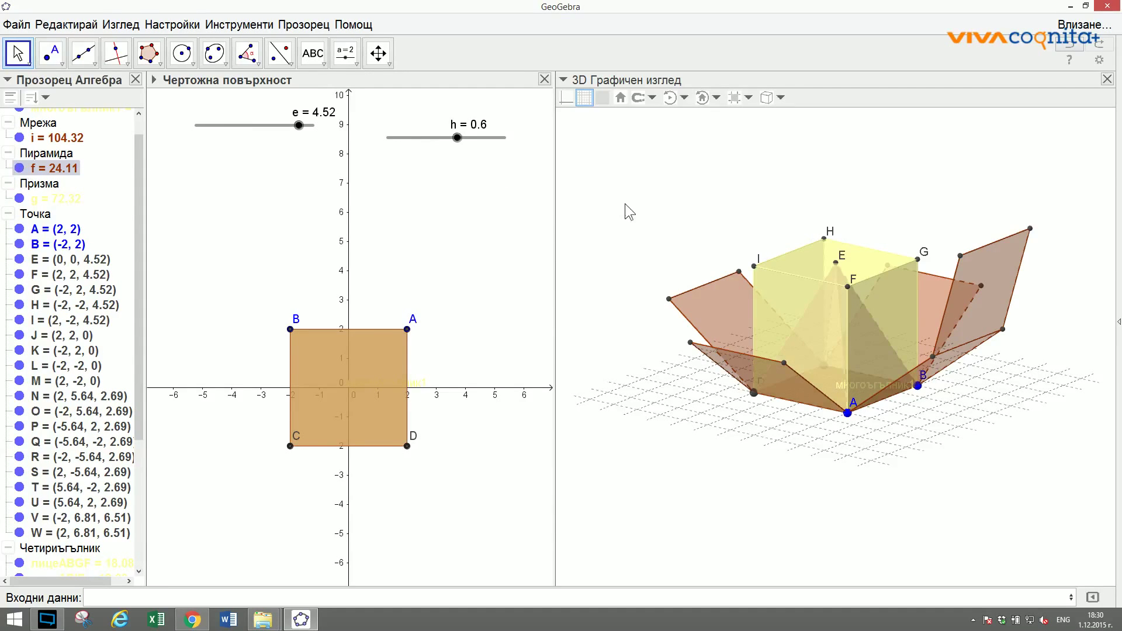
Color pyramid f maroon (128, 0, 0) and increase its opacity.
right_click(61, 172)
click(105, 308)
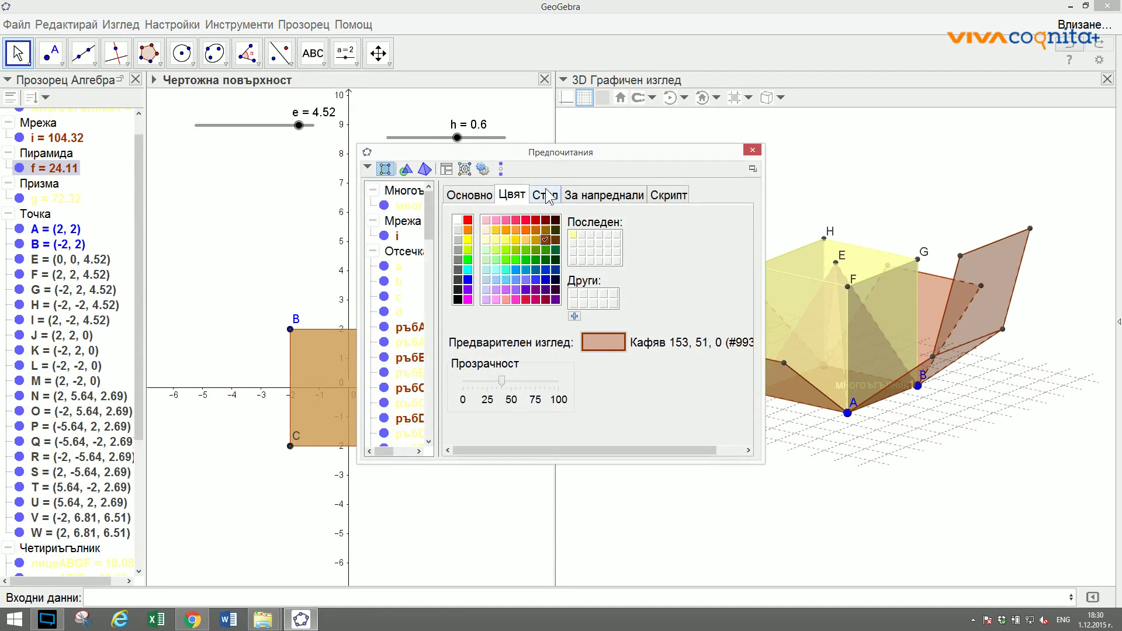
click(545, 219)
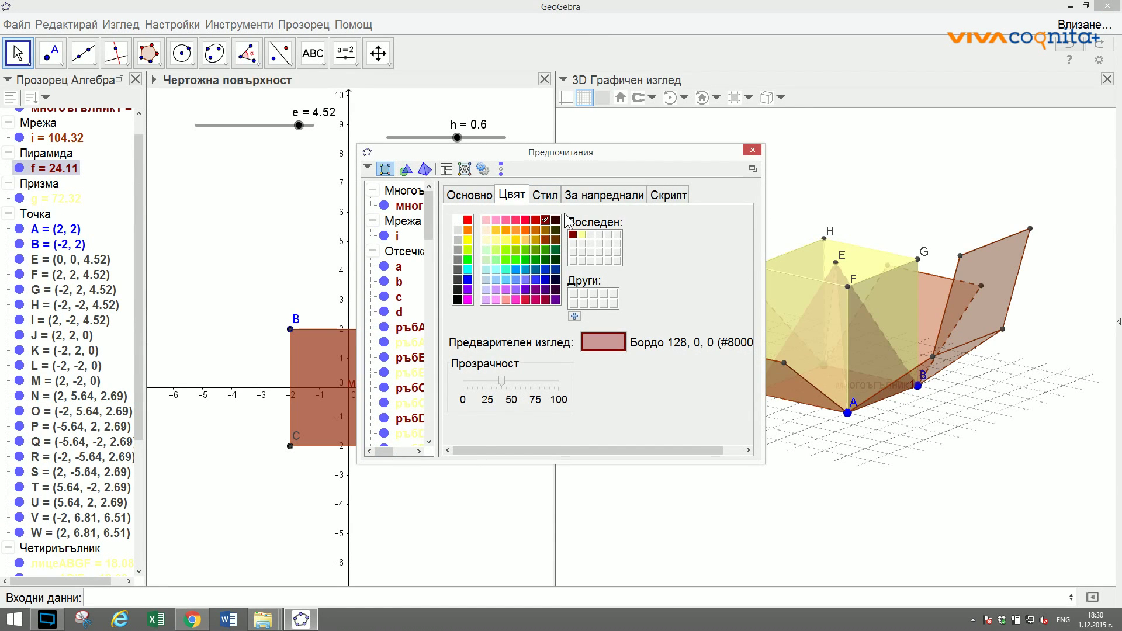
drag(502, 382, 540, 388)
click(753, 150)
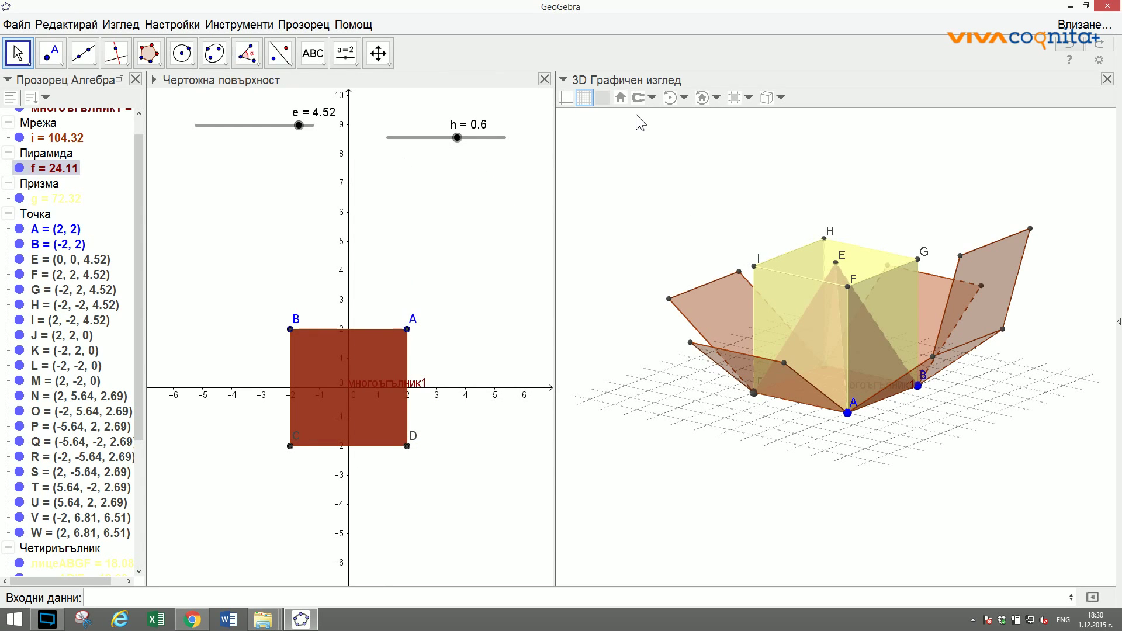
click(671, 180)
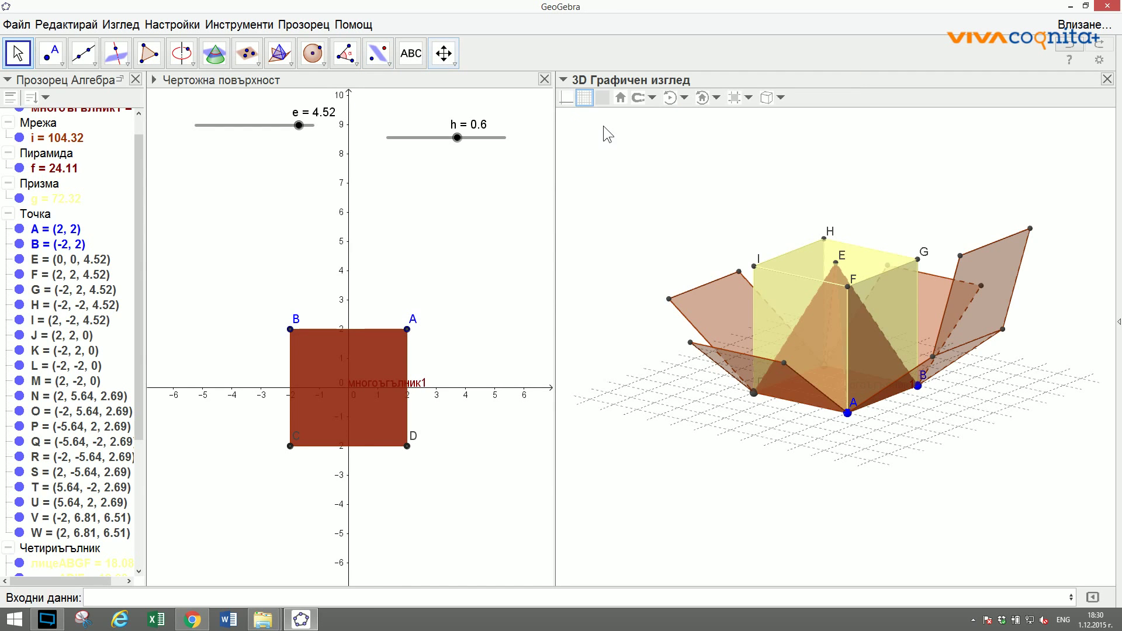
Rotate the 3D view to examine the prism, the inner pyramid and the partly folded net from higher up.
click(453, 61)
click(478, 93)
mouse_move(684, 182)
mouse_down()
mouse_move(651, 180)
mouse_move(660, 198)
mouse_move(688, 198)
mouse_move(680, 215)
mouse_move(704, 206)
mouse_move(681, 200)
mouse_up()
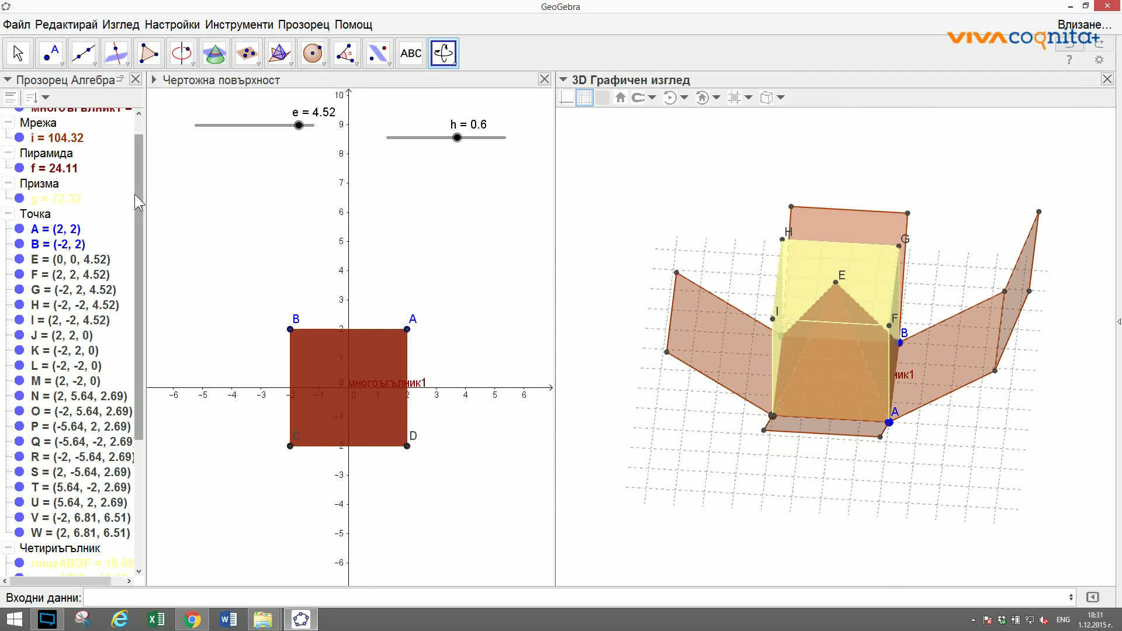
scroll(101, 139, up, 1)
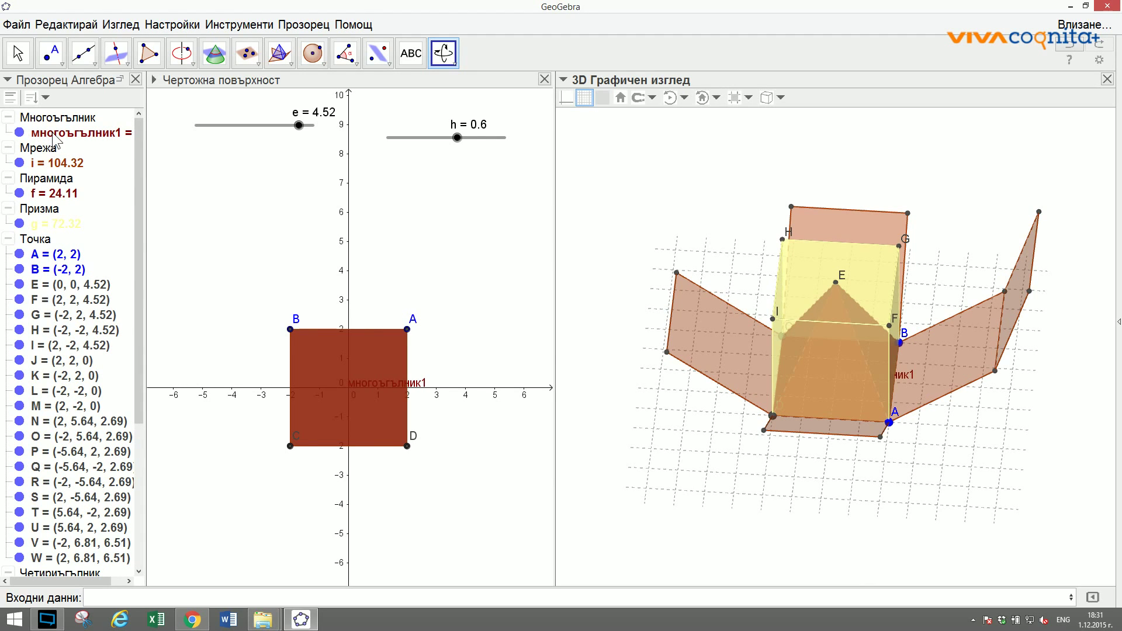
Hide the prism's net i and examine the prism with the inner pyramid from several directions in the 3D view.
click(36, 163)
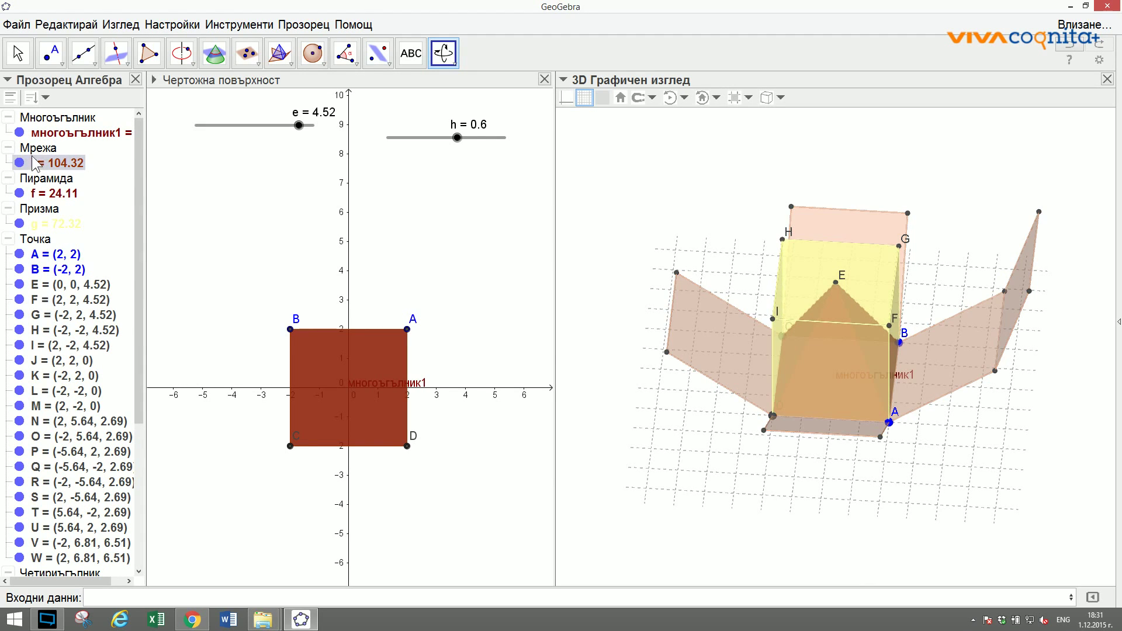
click(20, 163)
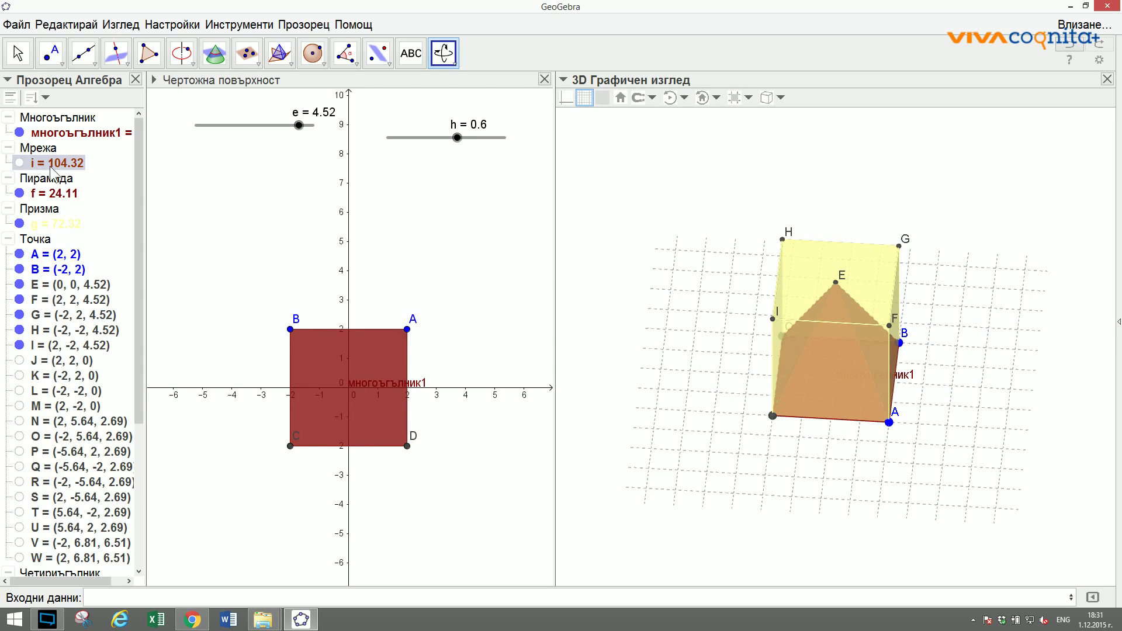
drag(604, 168, 667, 184)
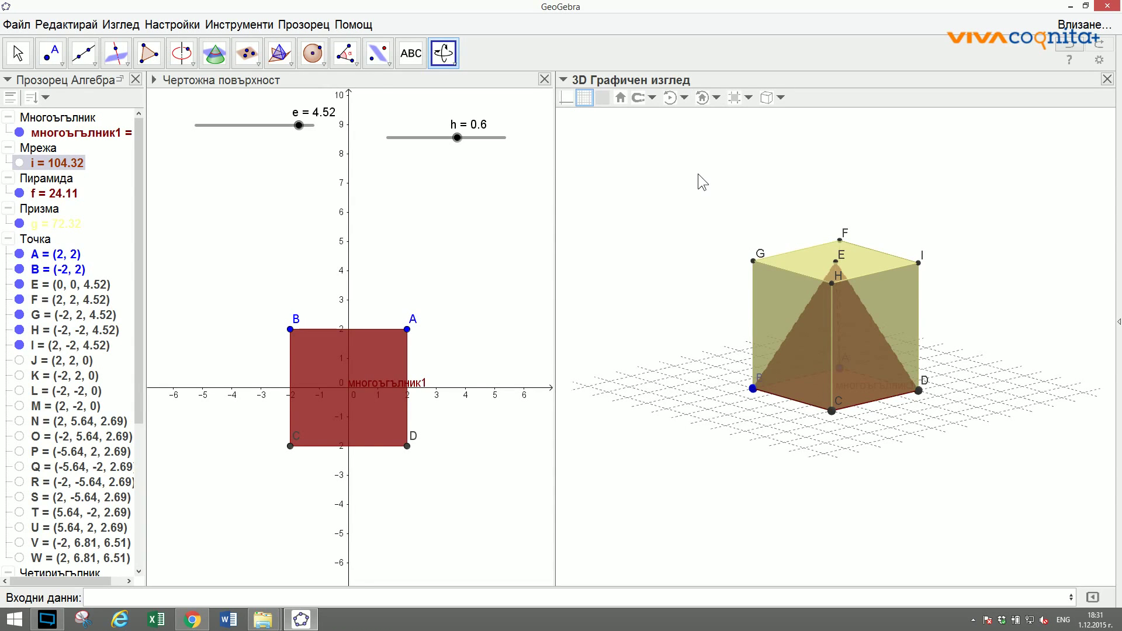
mouse_move(665, 184)
mouse_down()
mouse_move(670, 199)
mouse_move(643, 187)
mouse_up()
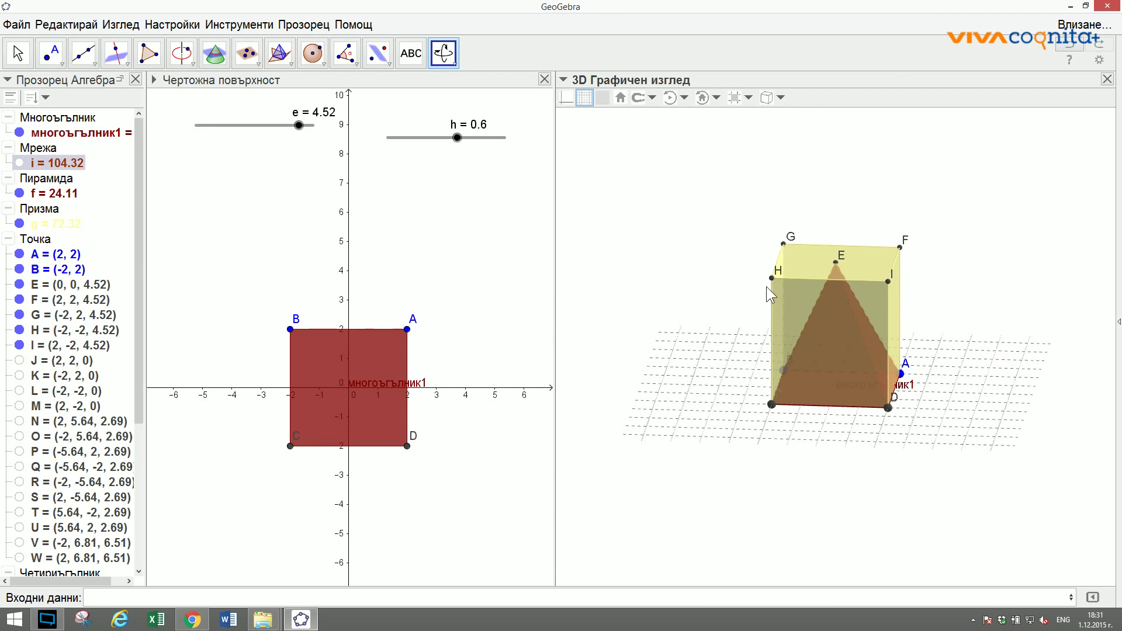
mouse_move(642, 182)
mouse_down()
mouse_move(639, 170)
mouse_move(629, 191)
mouse_move(641, 173)
mouse_up()
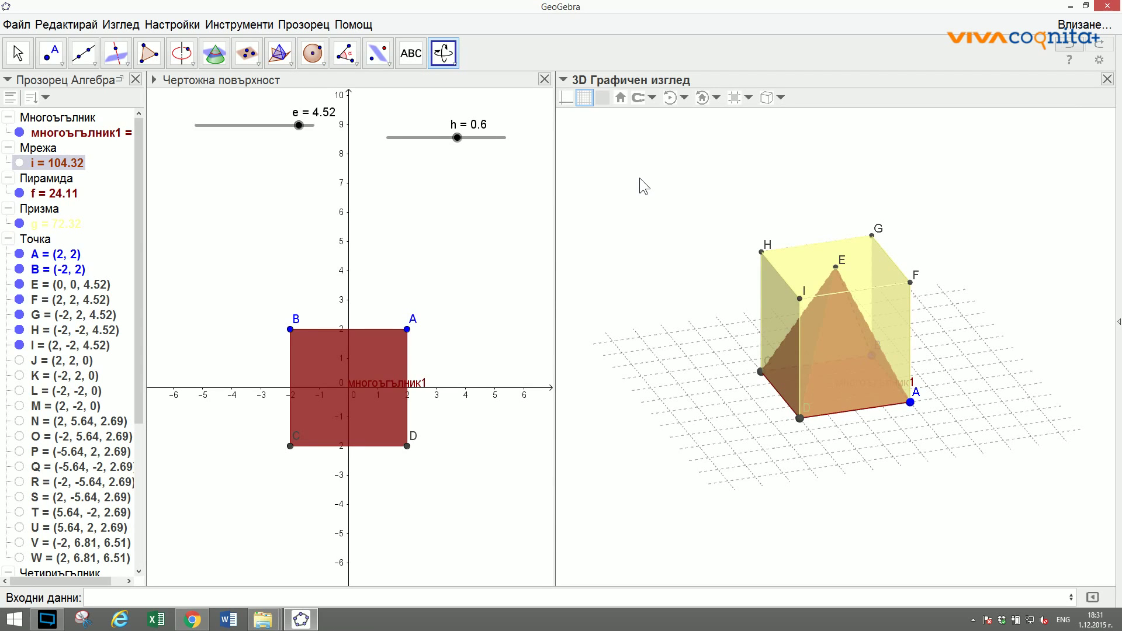
Open a new empty GeoGebra window, minimize the previous construction and maximize the new window.
key(ctrl+n)
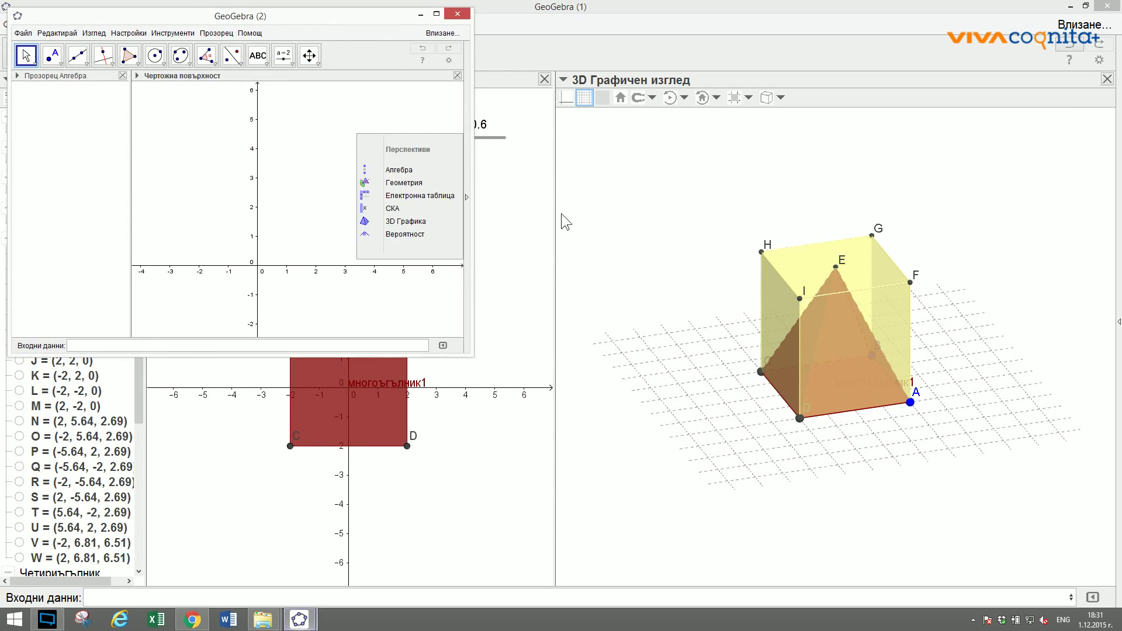
click(329, 15)
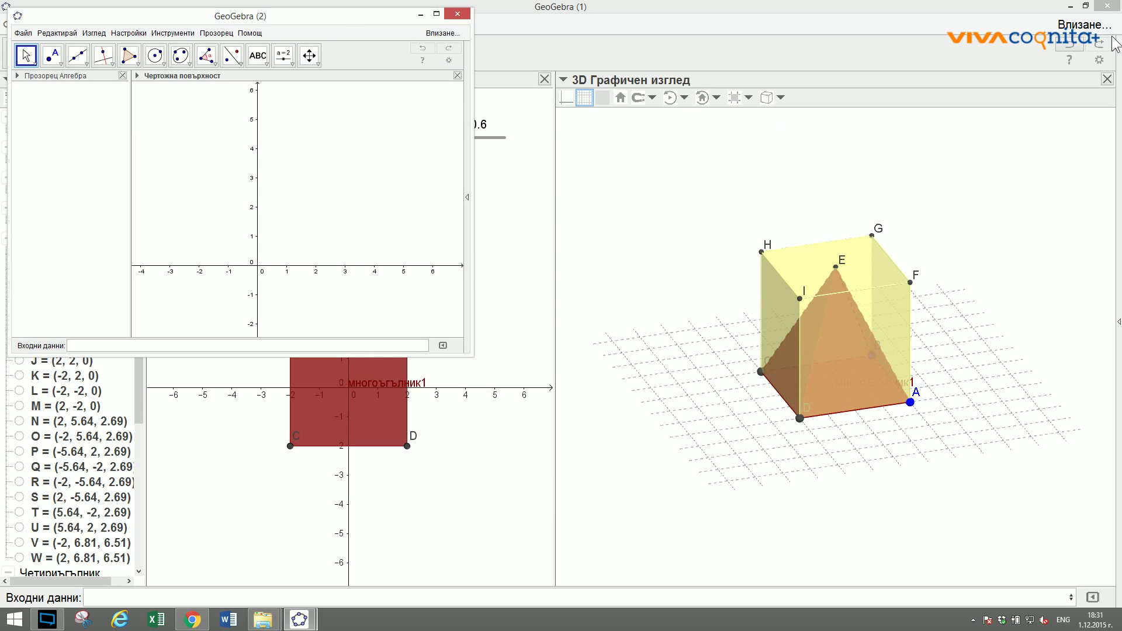
click(1070, 7)
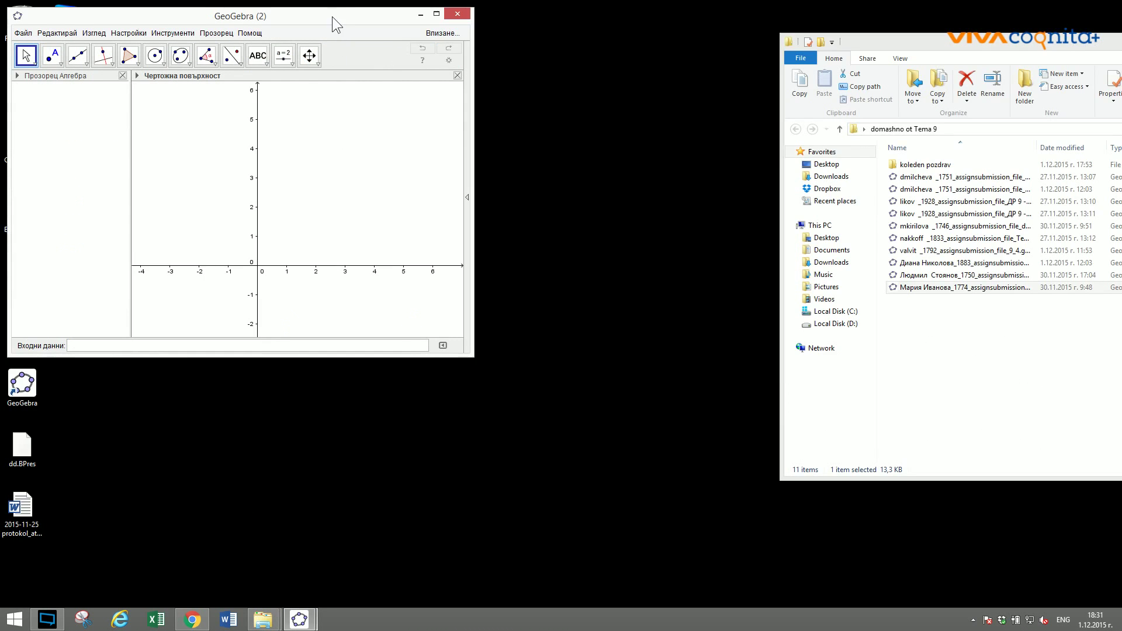
double_click(332, 16)
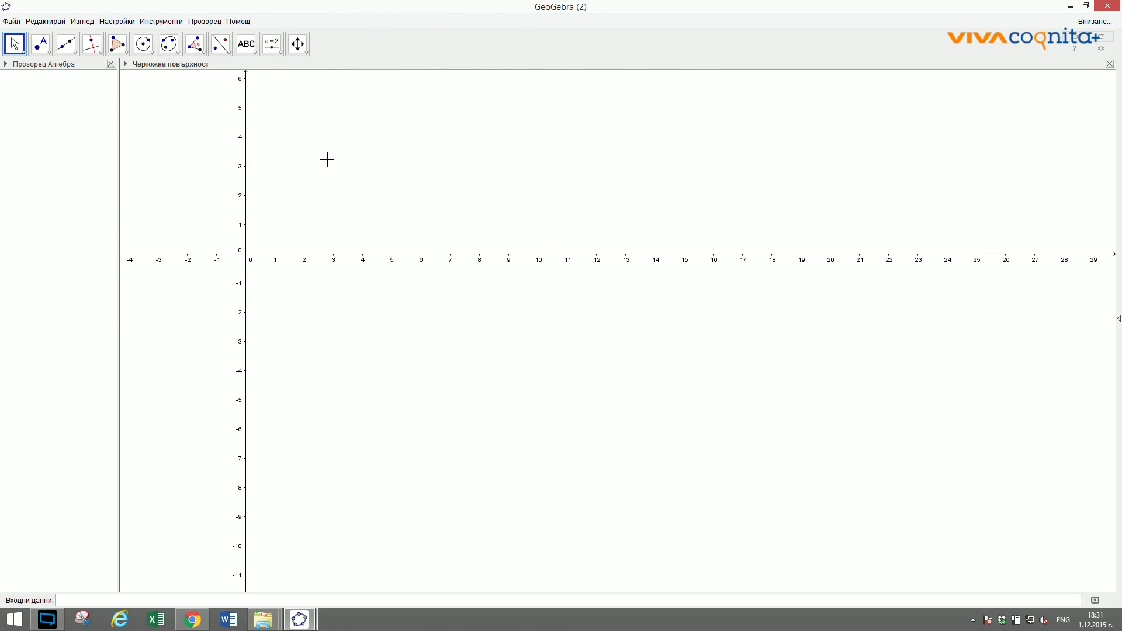
Show the 3D graphics view, widened to more than half of the window, and enlarge the interface font.
click(85, 21)
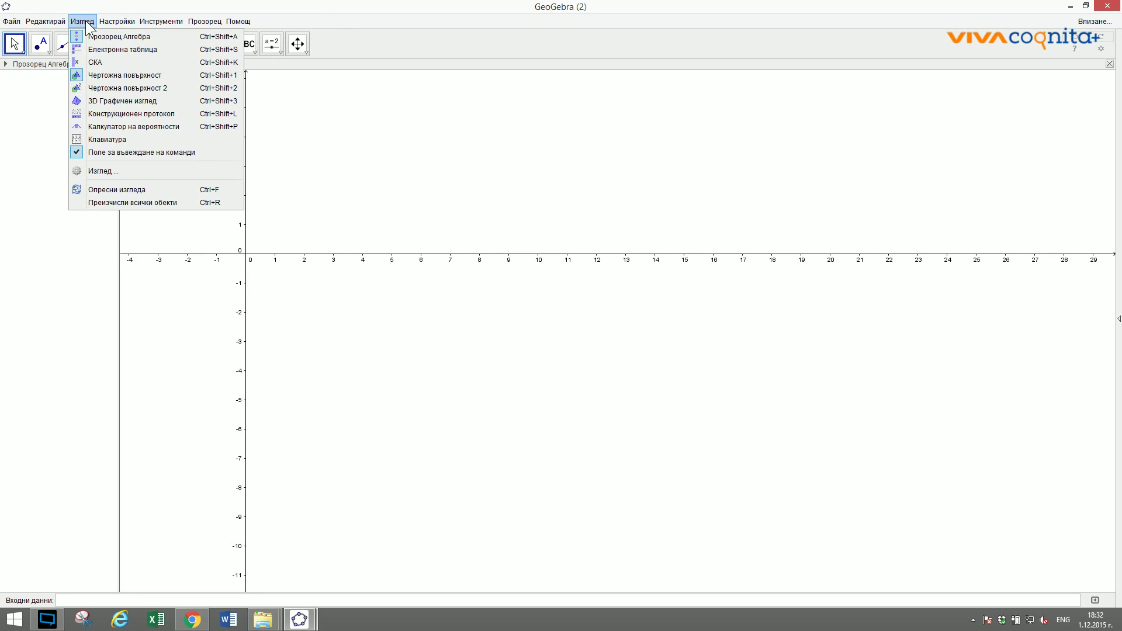
click(102, 101)
click(116, 21)
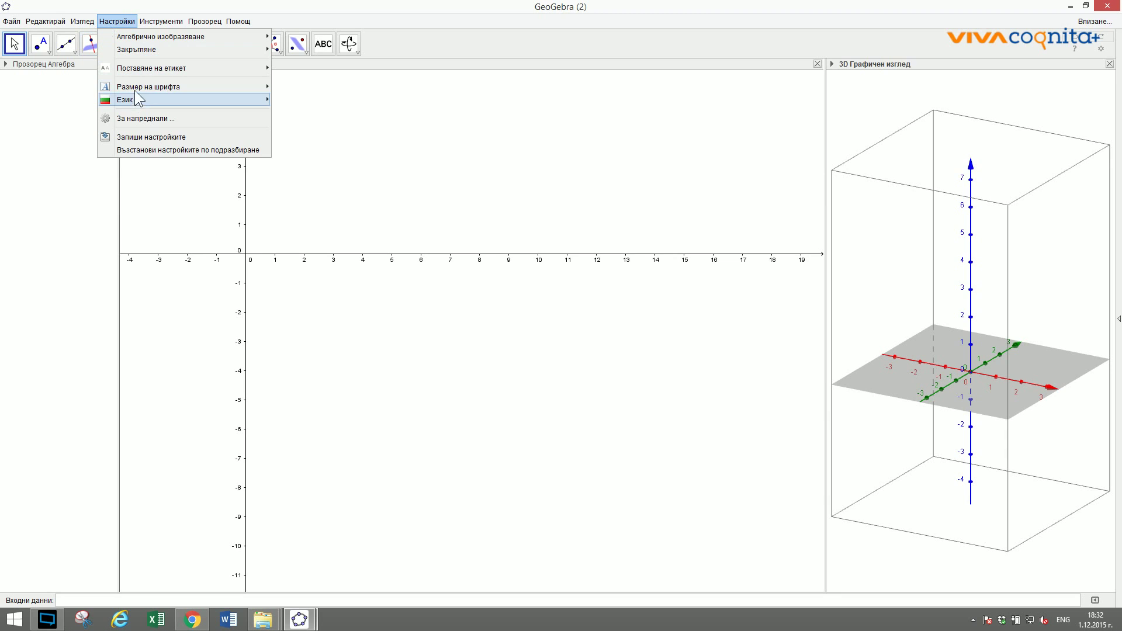
mouse_move(134, 85)
click(292, 140)
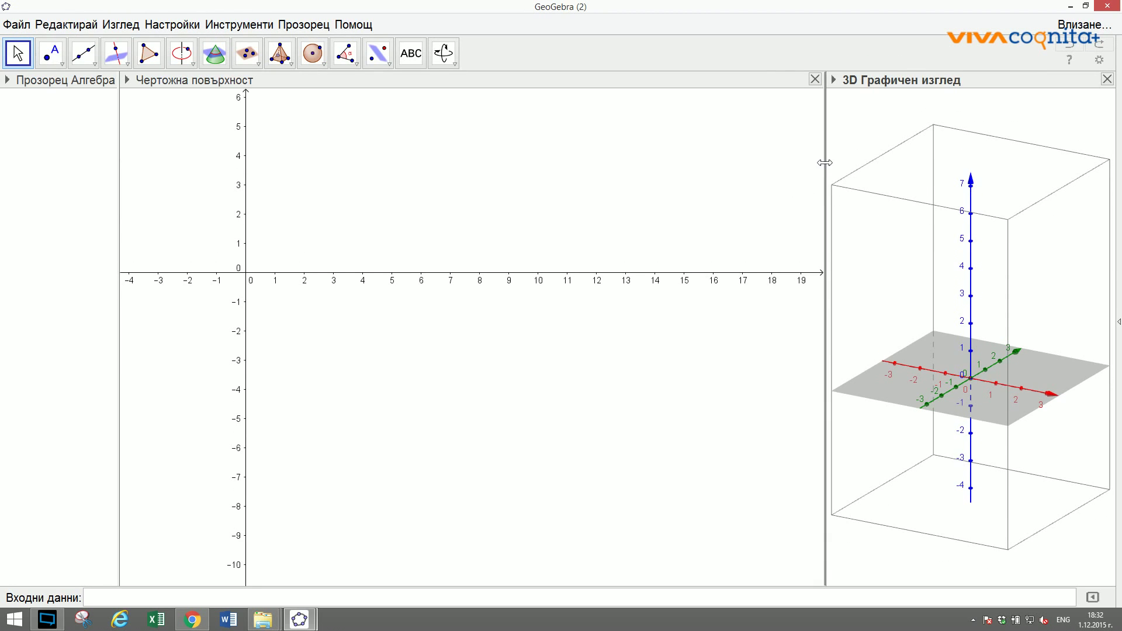
drag(561, 179, 479, 182)
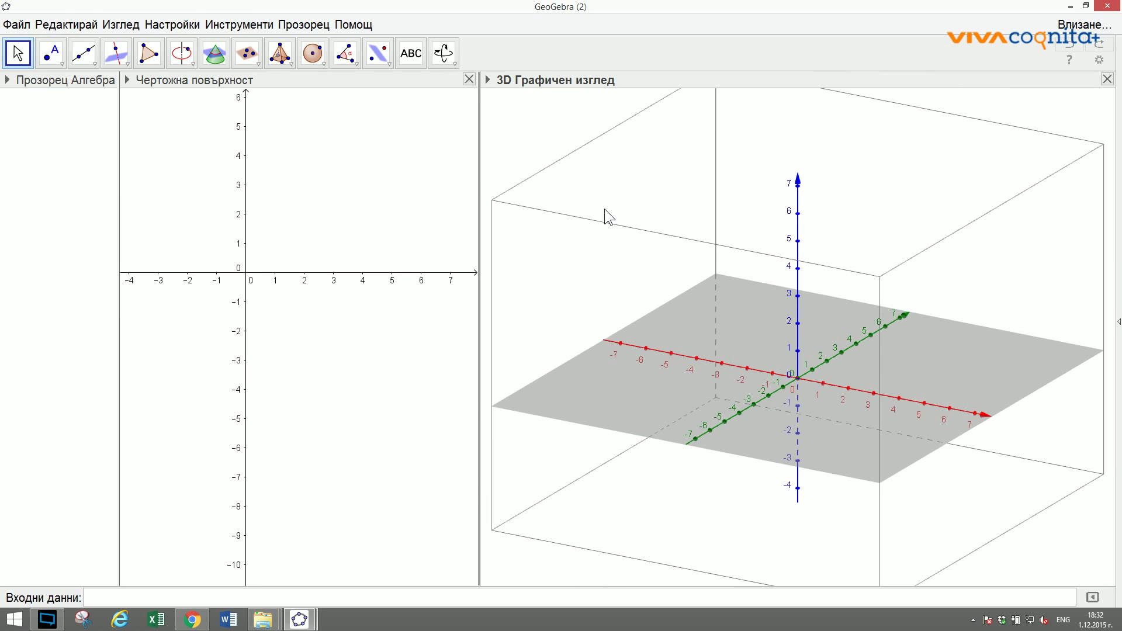
Draw a circle in the 2D view centred at the origin and passing through a point at about (2.82, 1.84).
click(291, 62)
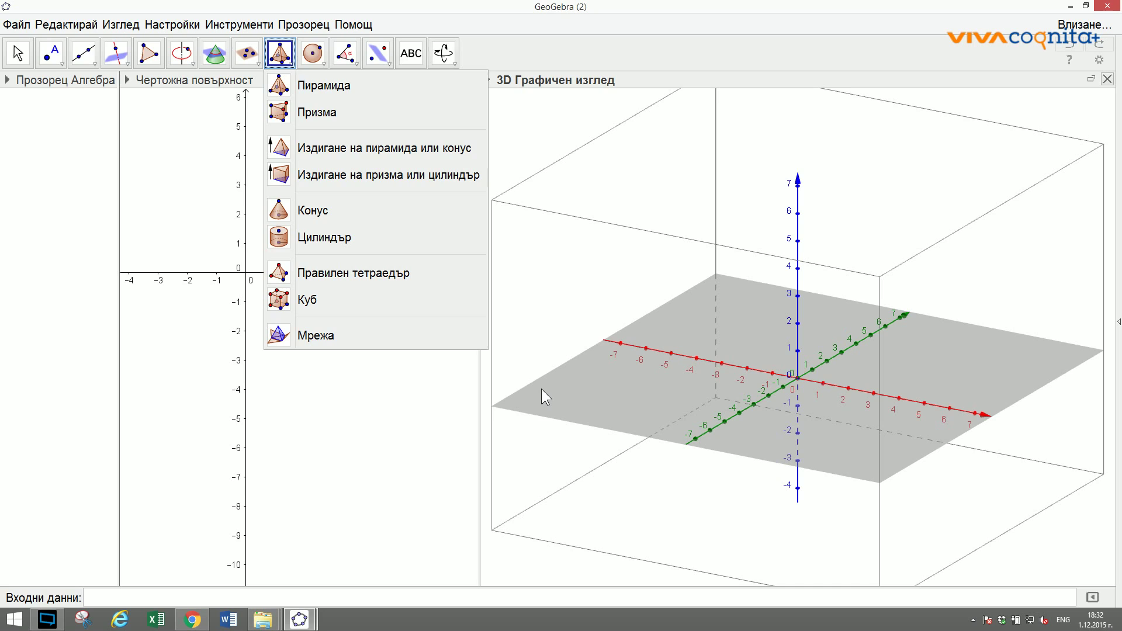
click(207, 202)
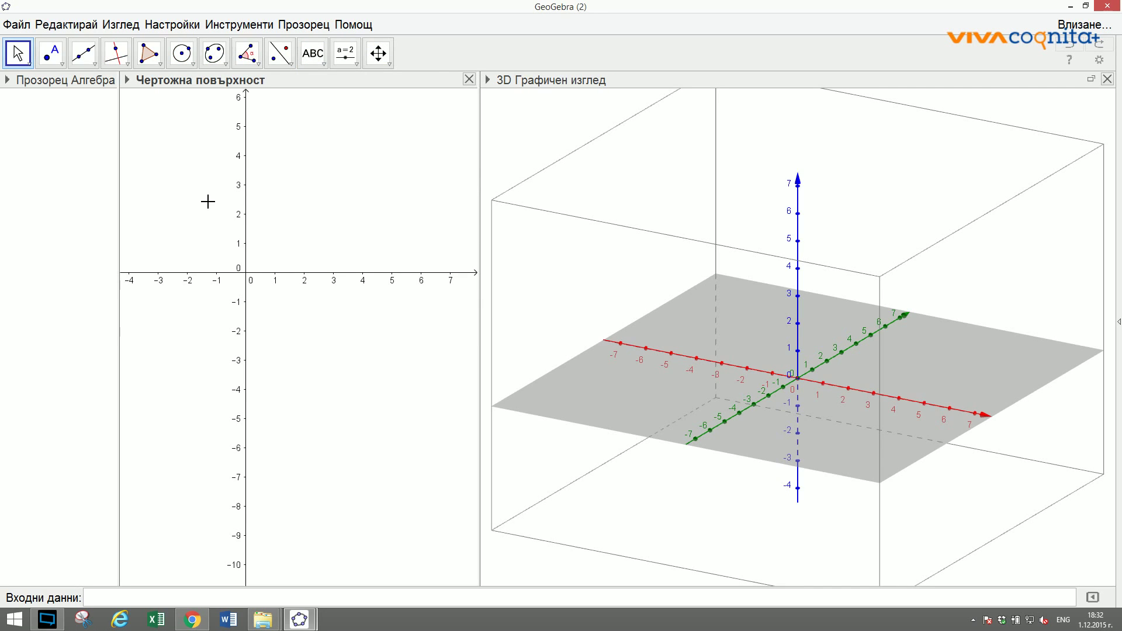
click(181, 57)
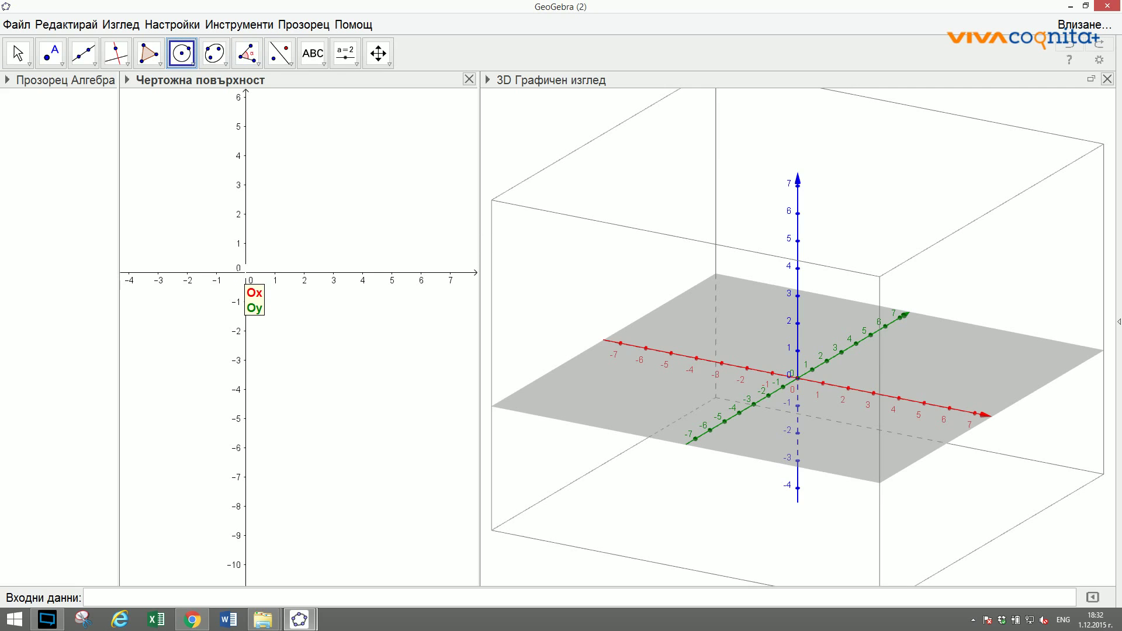
click(245, 272)
click(328, 219)
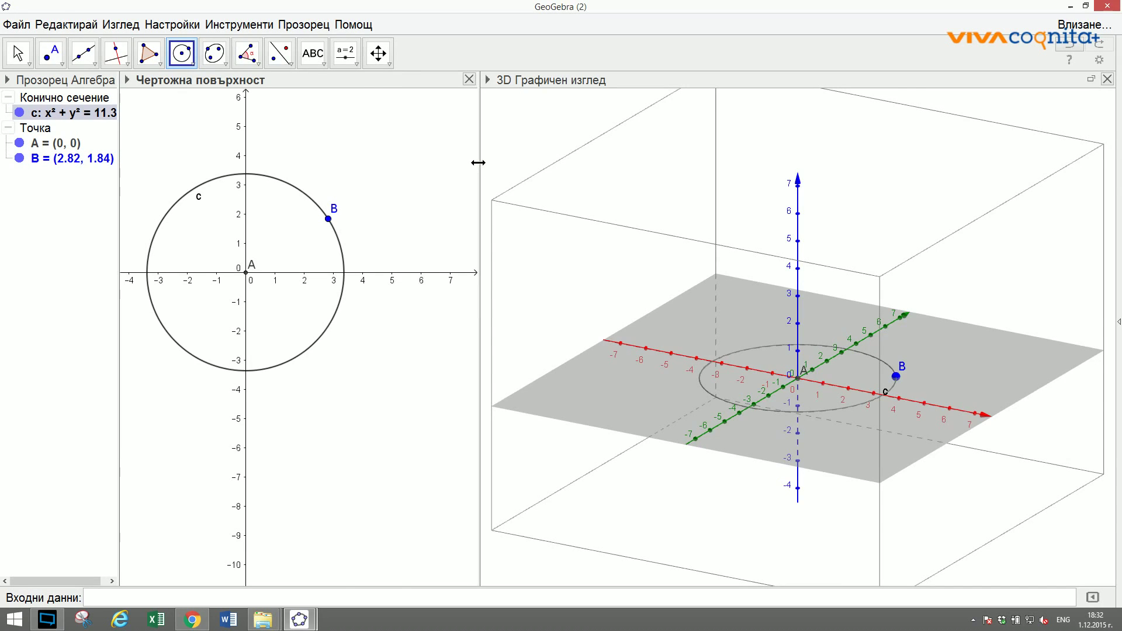
Widen the 3D view further and hide the clipping box around its axes.
drag(478, 162, 401, 163)
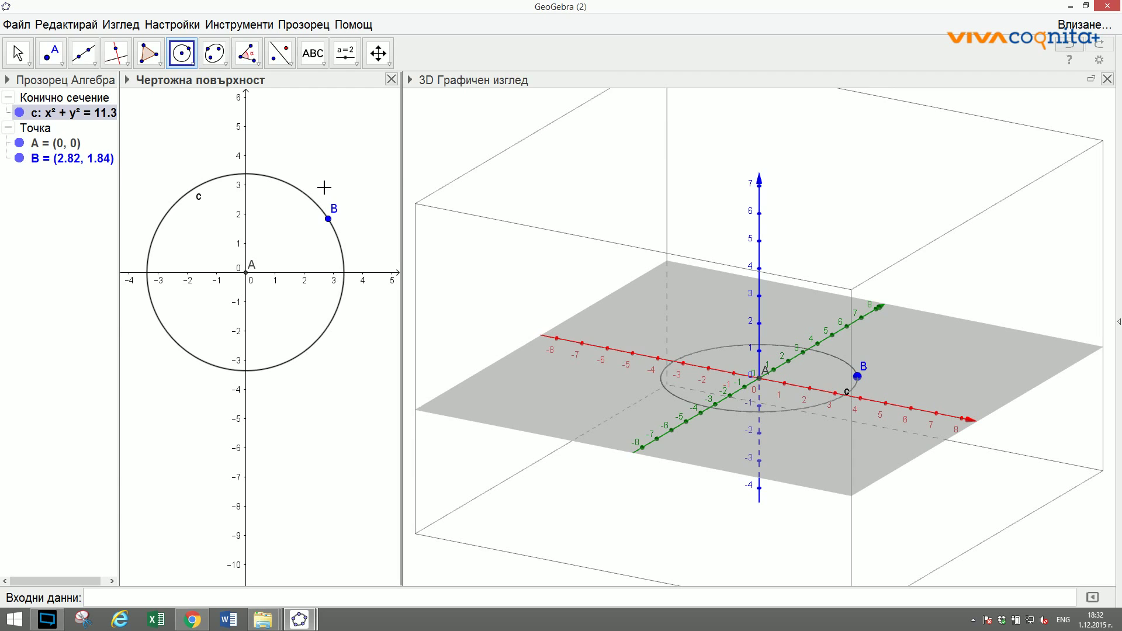
click(423, 111)
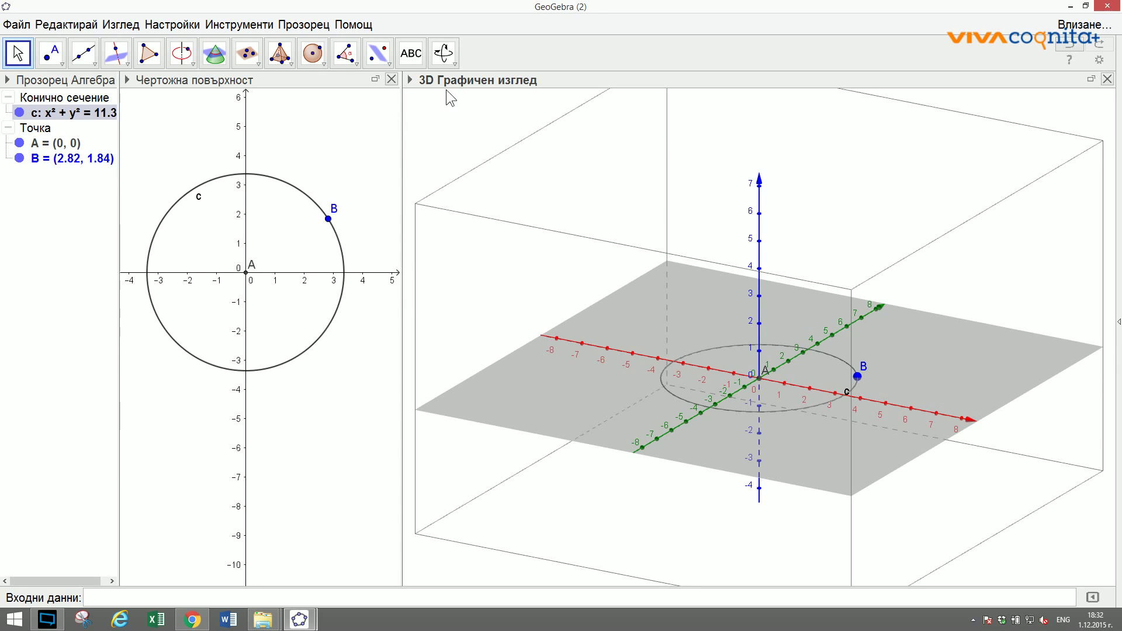
click(411, 80)
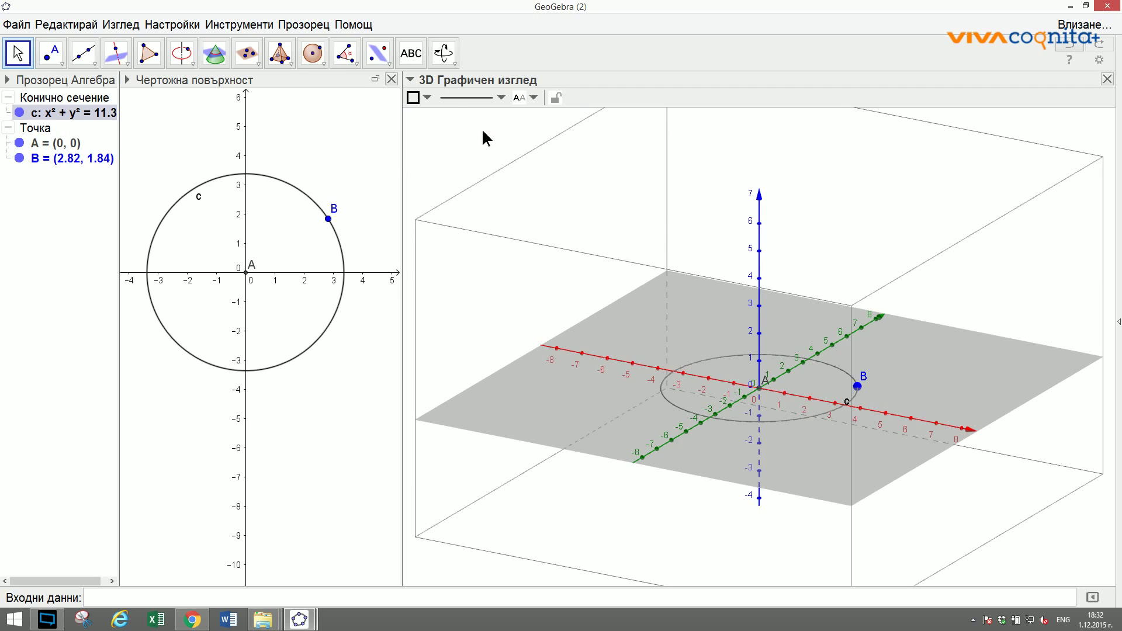
click(441, 130)
click(582, 98)
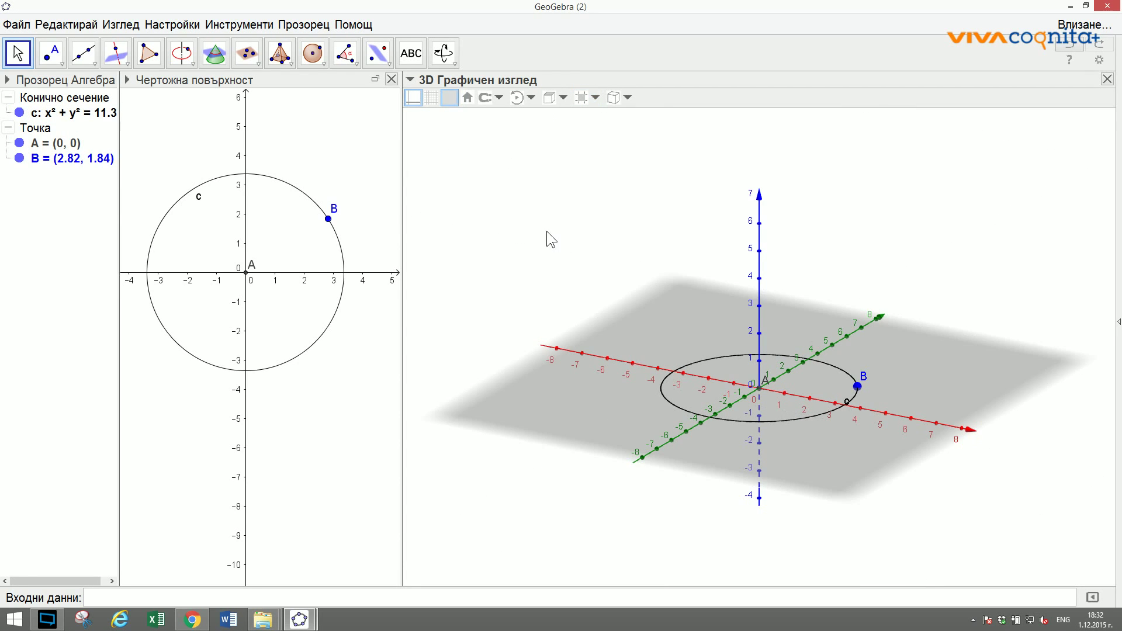
mouse_move(545, 231)
mouse_down()
mouse_move(549, 212)
mouse_move(538, 226)
mouse_up()
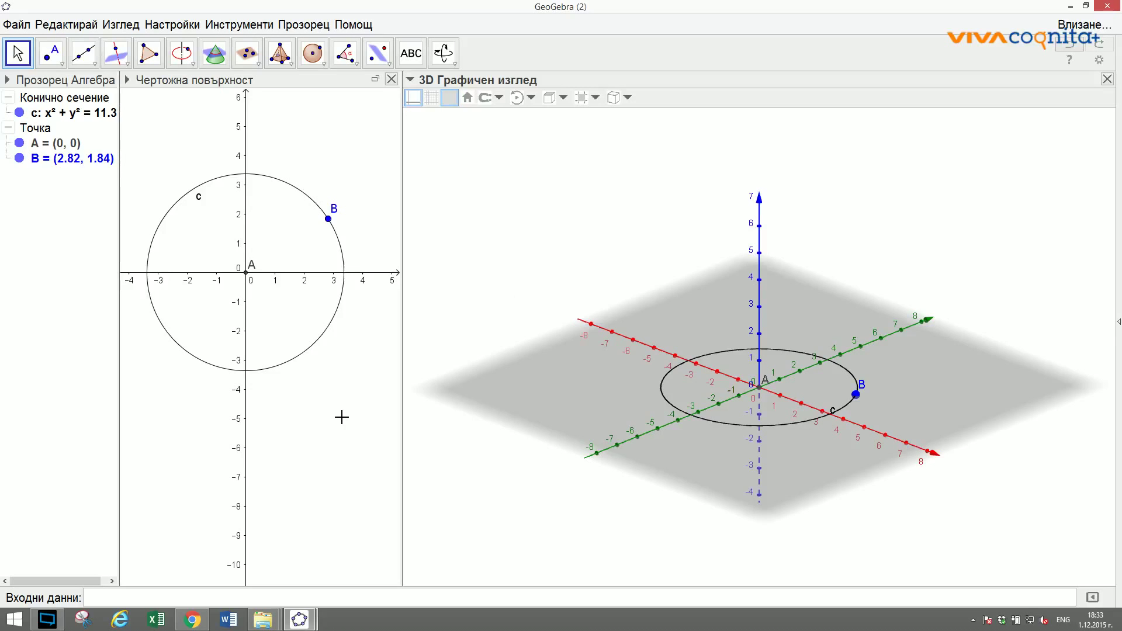
Activate the Point tool for placing a new point in the 3D view.
click(67, 111)
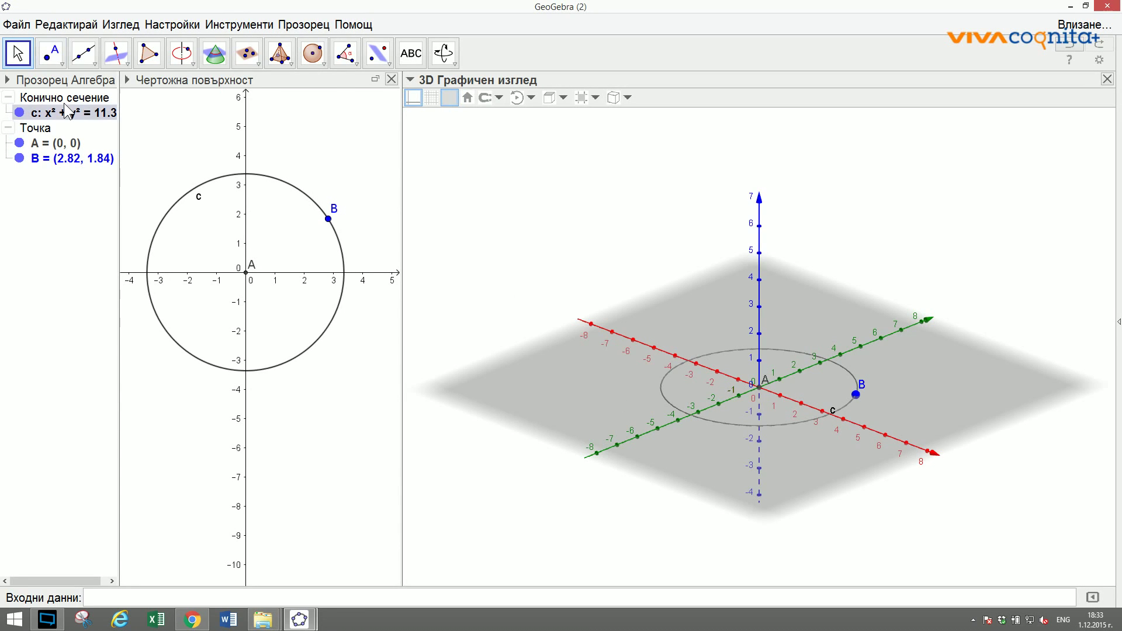
click(51, 53)
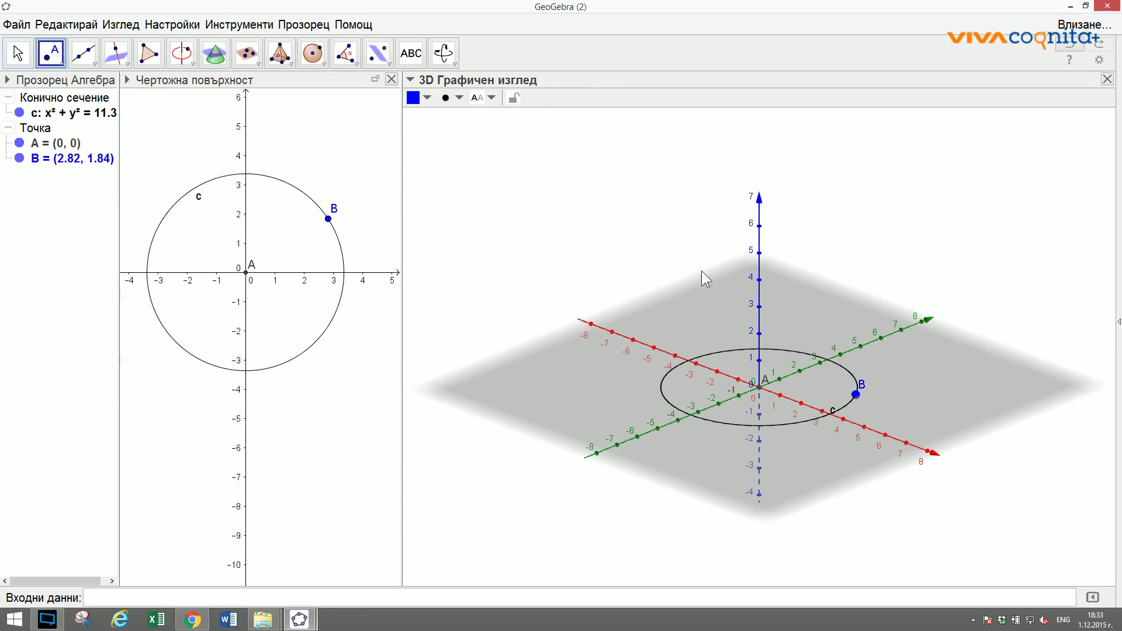
Place points C at about (-5.33, 3.68) and D at about (-4.81, 2.76), raised above the plane, with a line through B and C.
click(722, 320)
drag(724, 320, 704, 204)
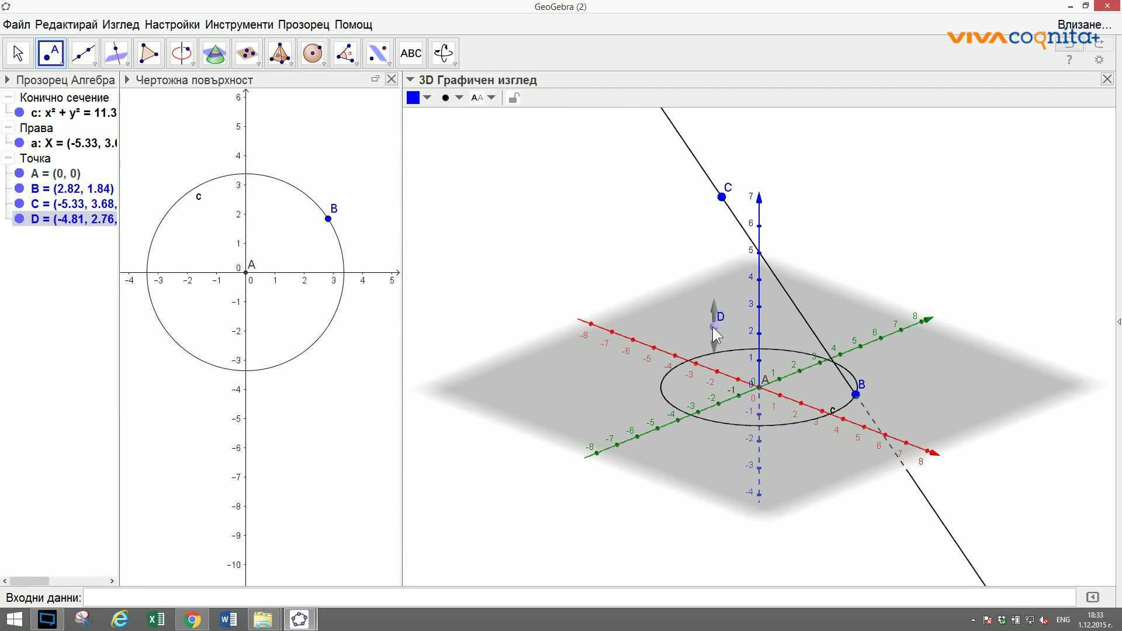
drag(700, 293, 696, 278)
Construct a circle through point D with line BC as its axis, and examine it in the 3D view.
click(184, 56)
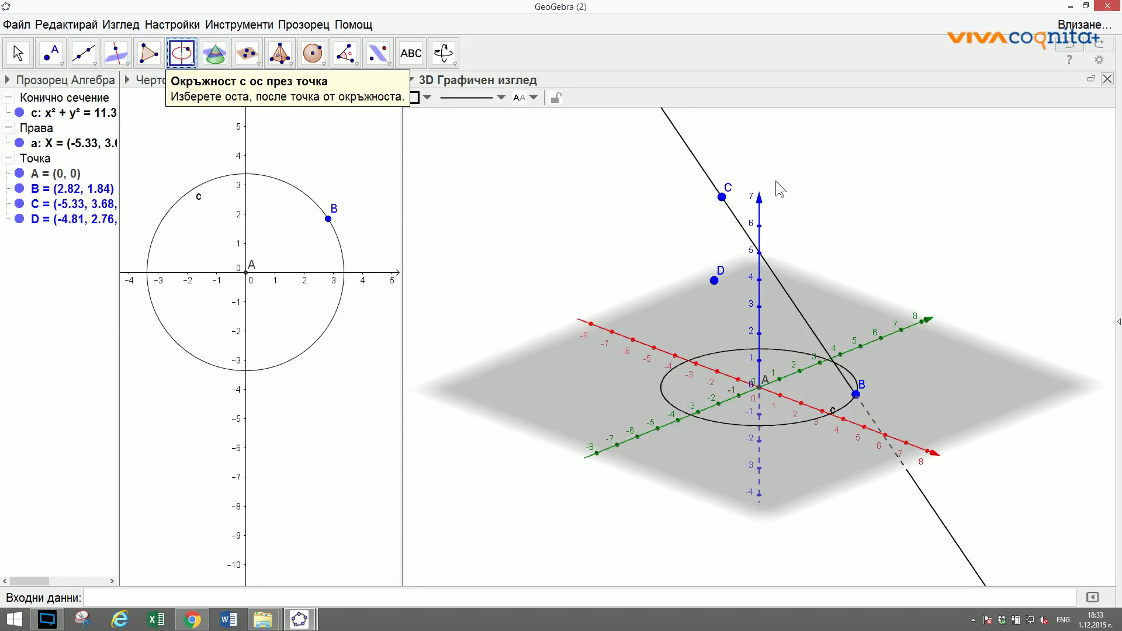
click(703, 173)
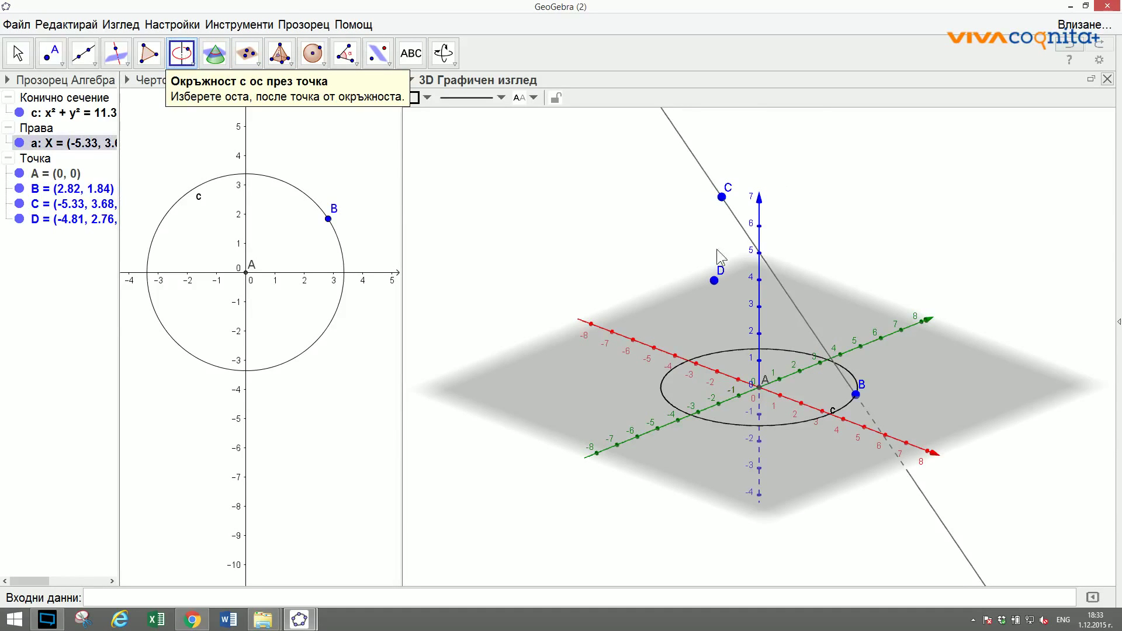
click(714, 280)
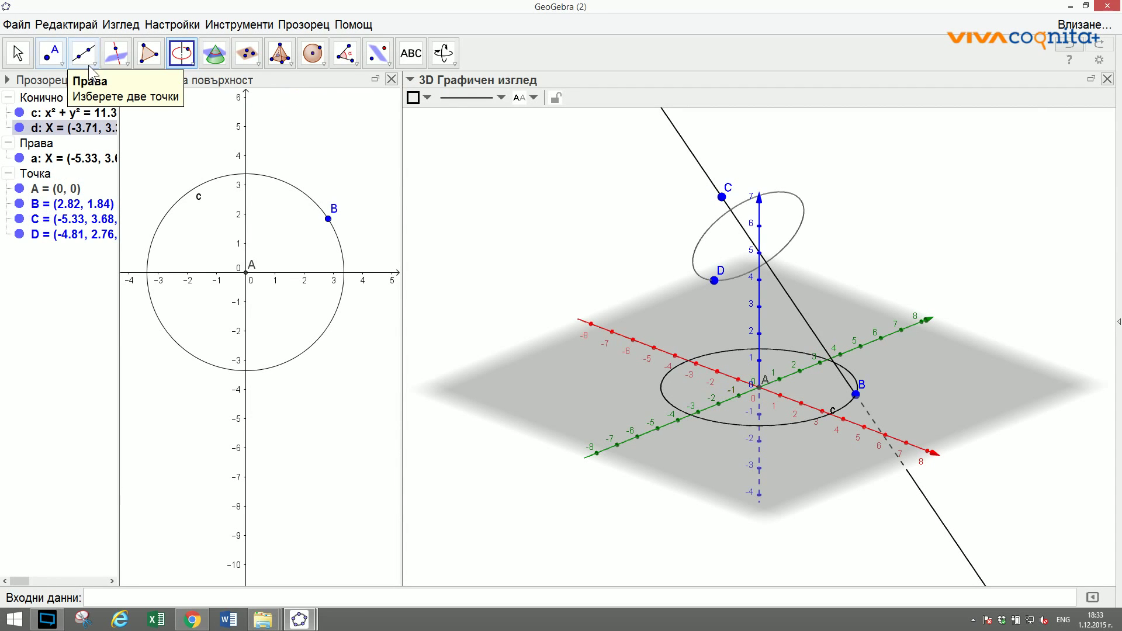
click(18, 54)
mouse_move(470, 271)
mouse_down()
mouse_move(455, 261)
mouse_move(523, 276)
mouse_move(509, 281)
mouse_move(506, 254)
mouse_move(481, 269)
mouse_up()
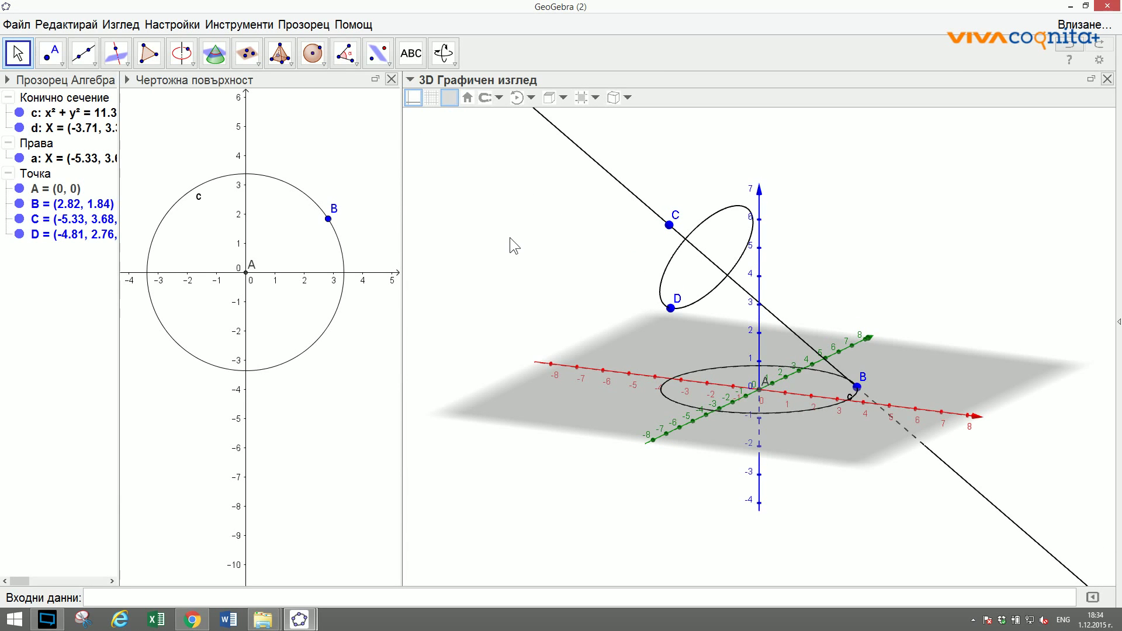
drag(513, 250, 511, 243)
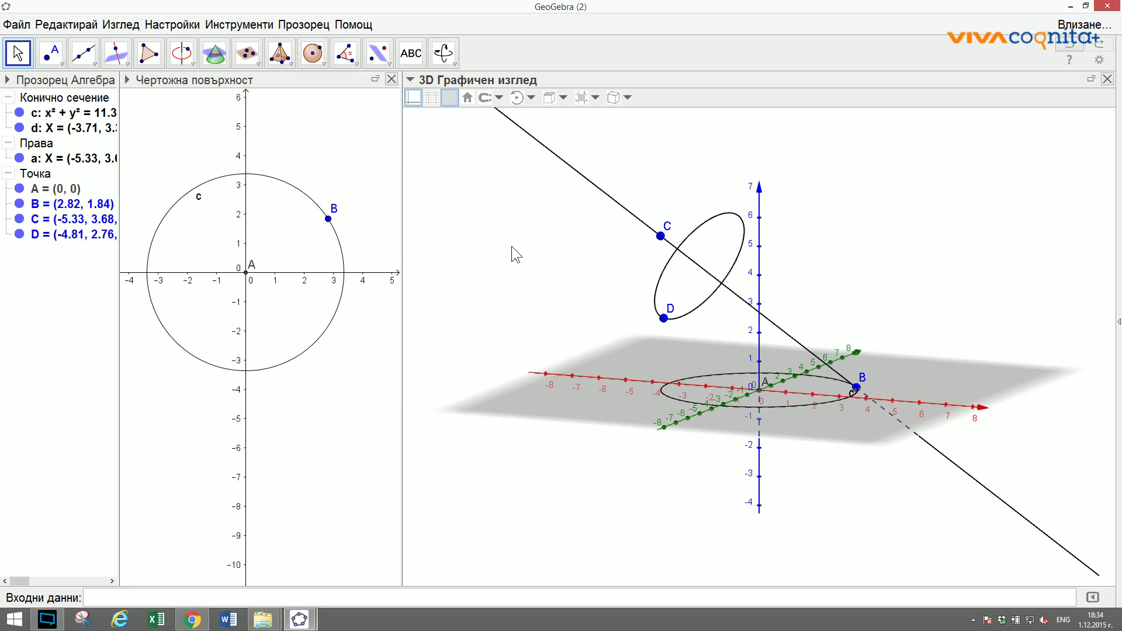
Create a cylinder with its axis from point B to point C and a radius of 2.
click(280, 53)
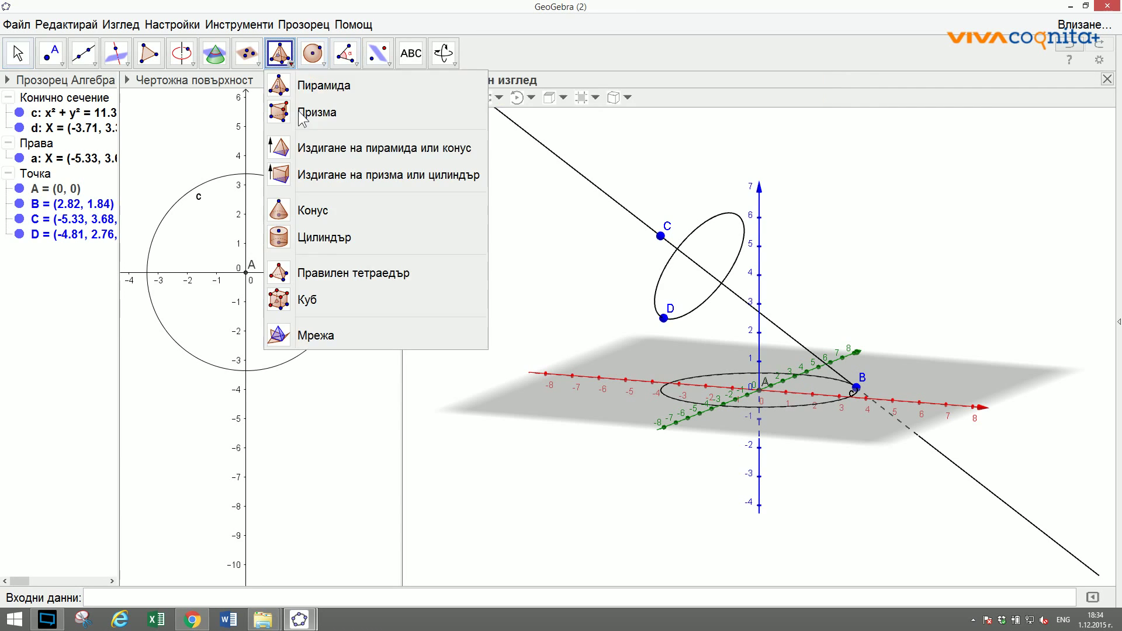
click(309, 238)
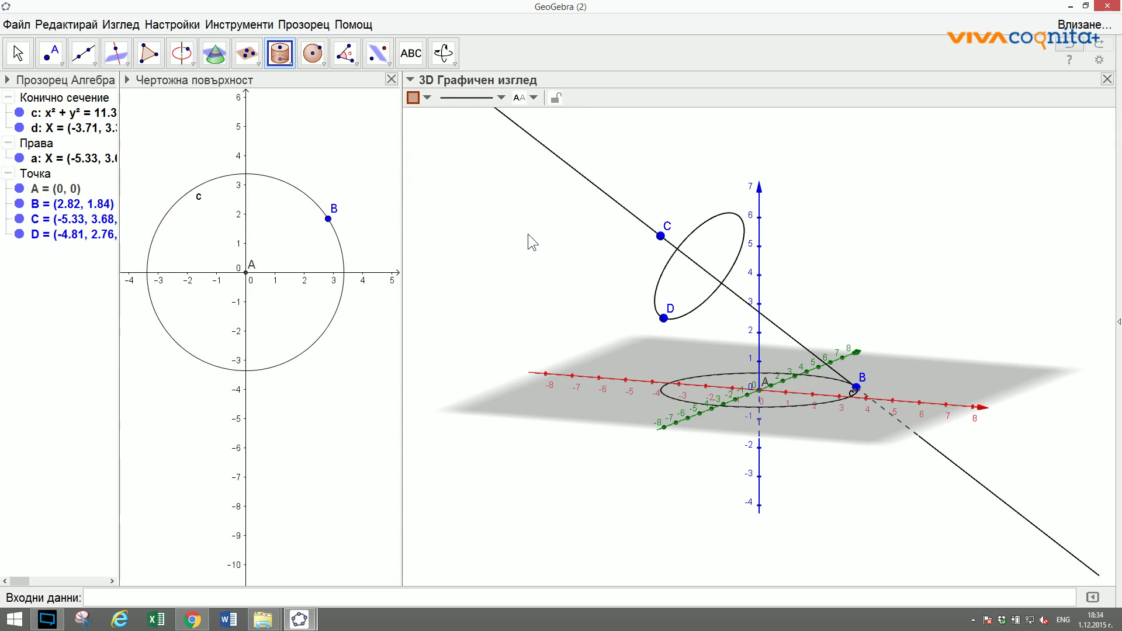
right_click(699, 225)
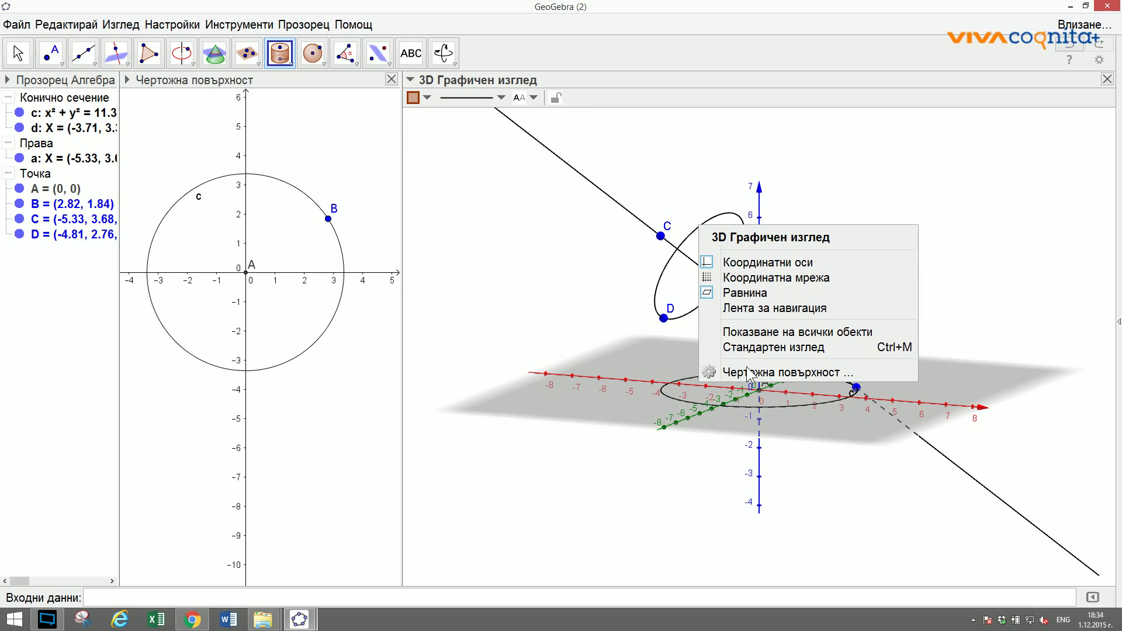
click(494, 272)
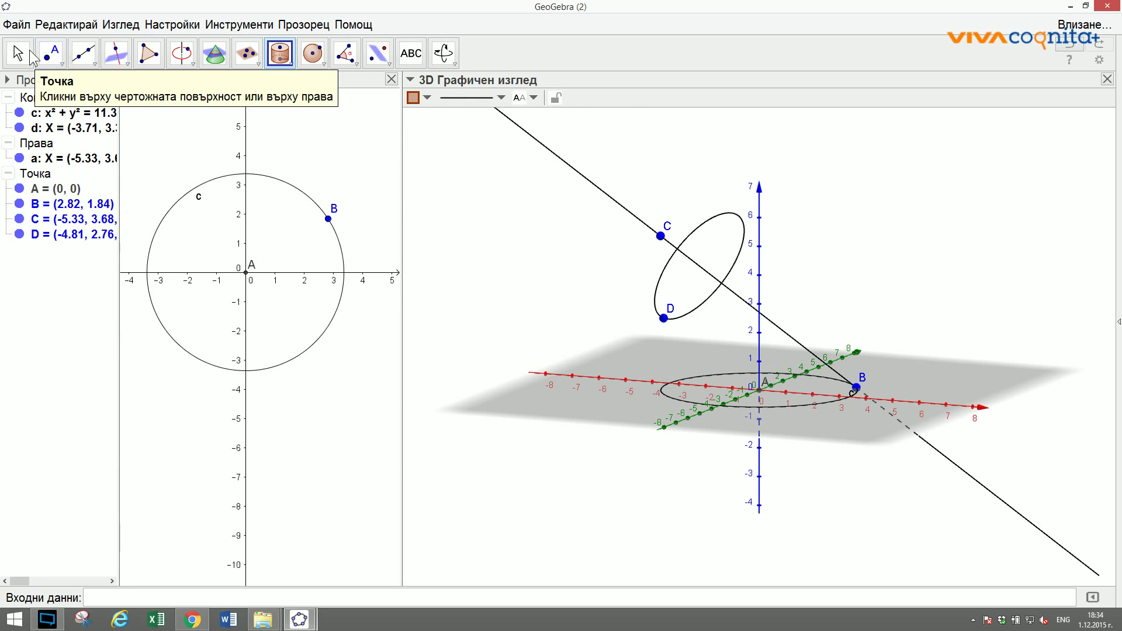
key(Escape)
right_drag(476, 267, 514, 272)
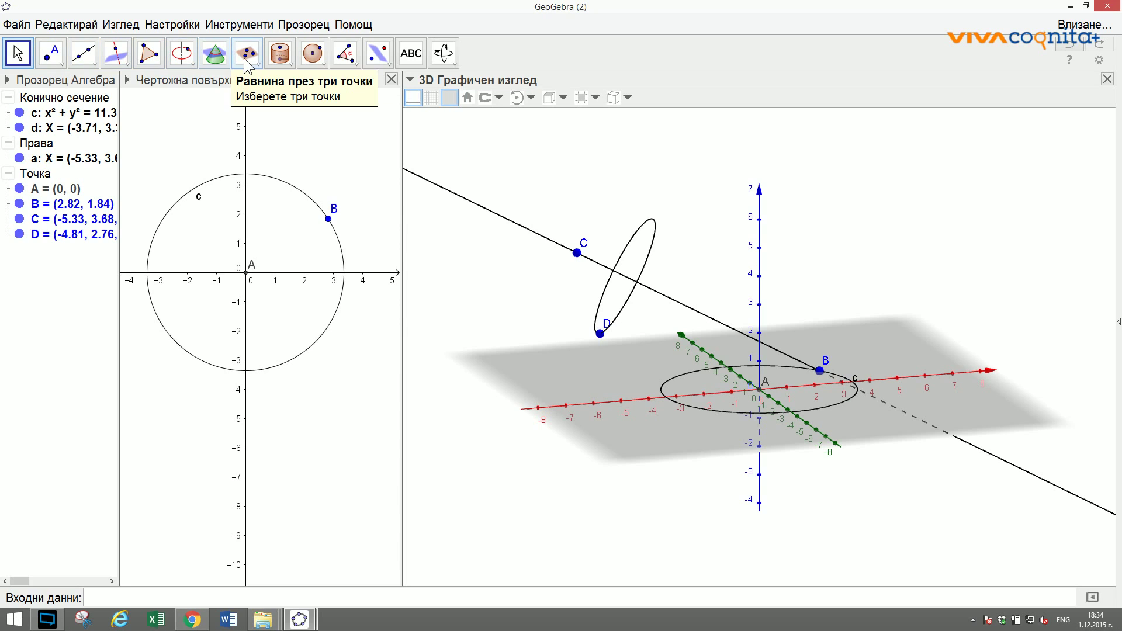
click(280, 55)
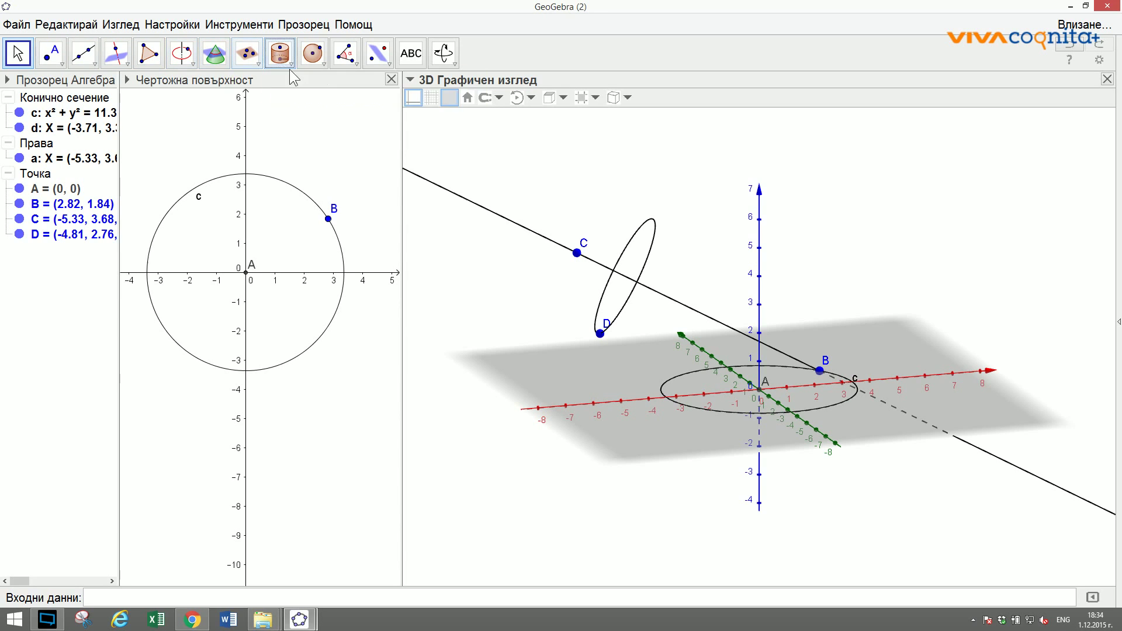
click(820, 369)
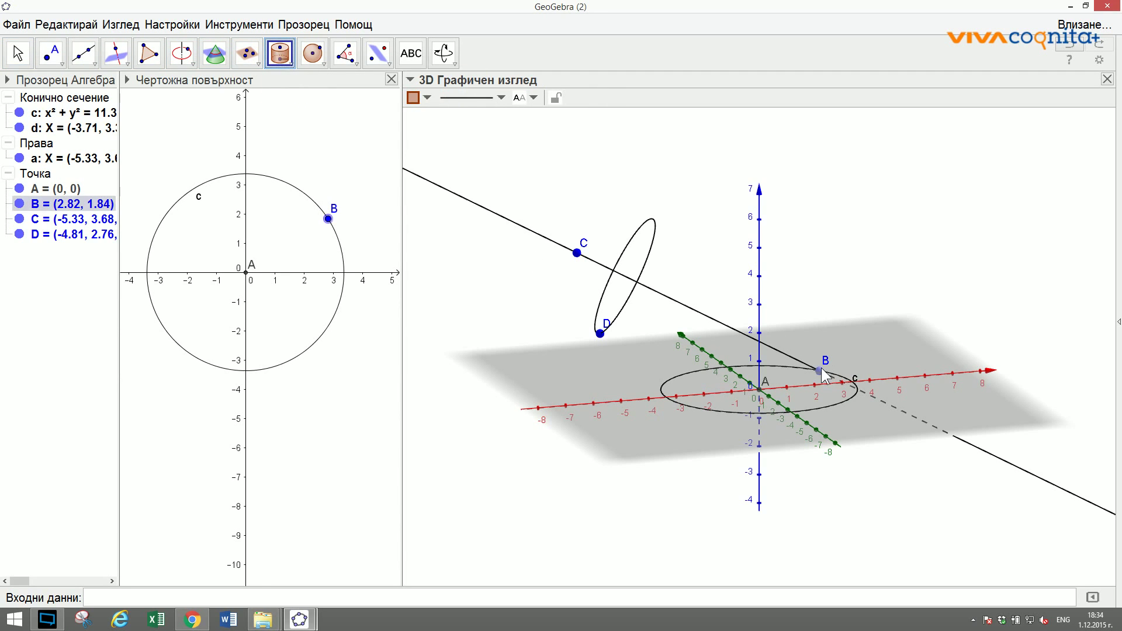
click(577, 253)
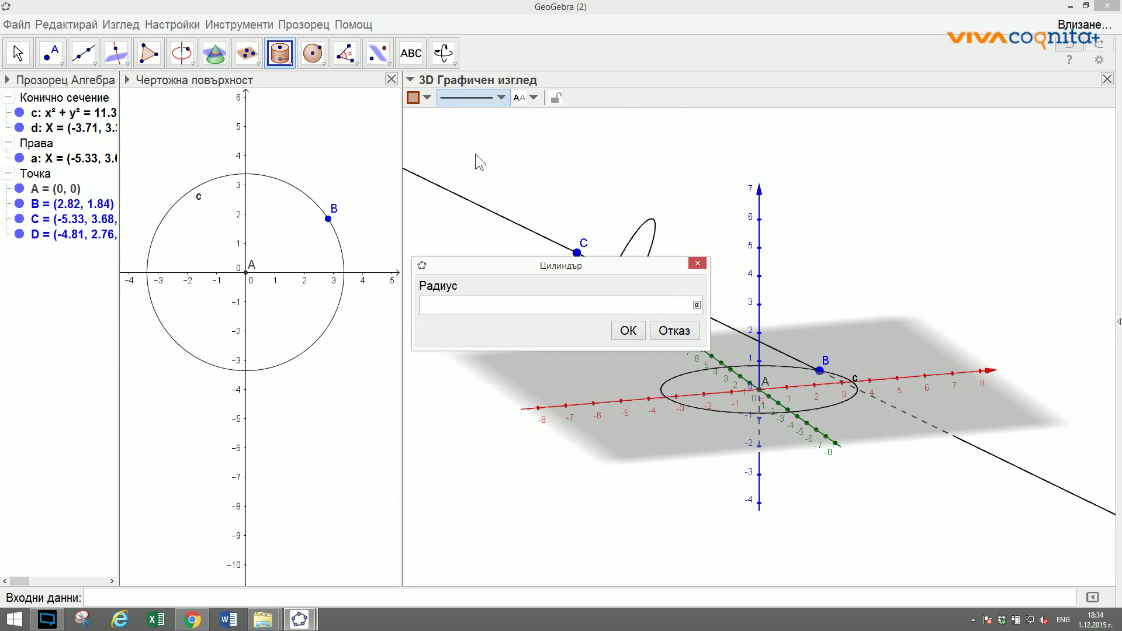
text(2)
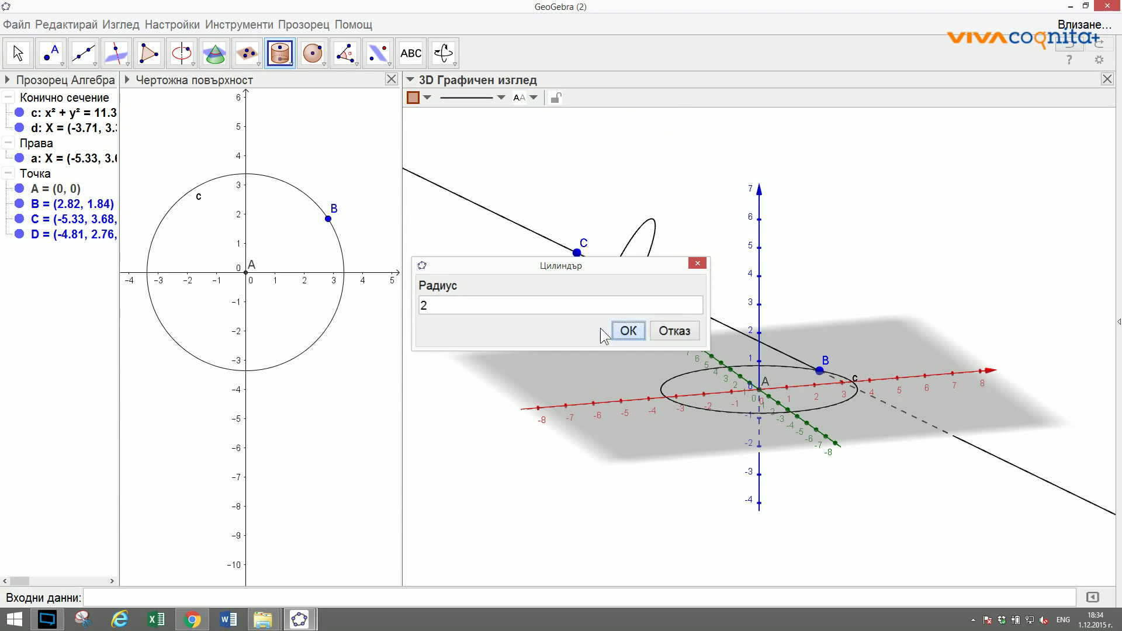
click(619, 330)
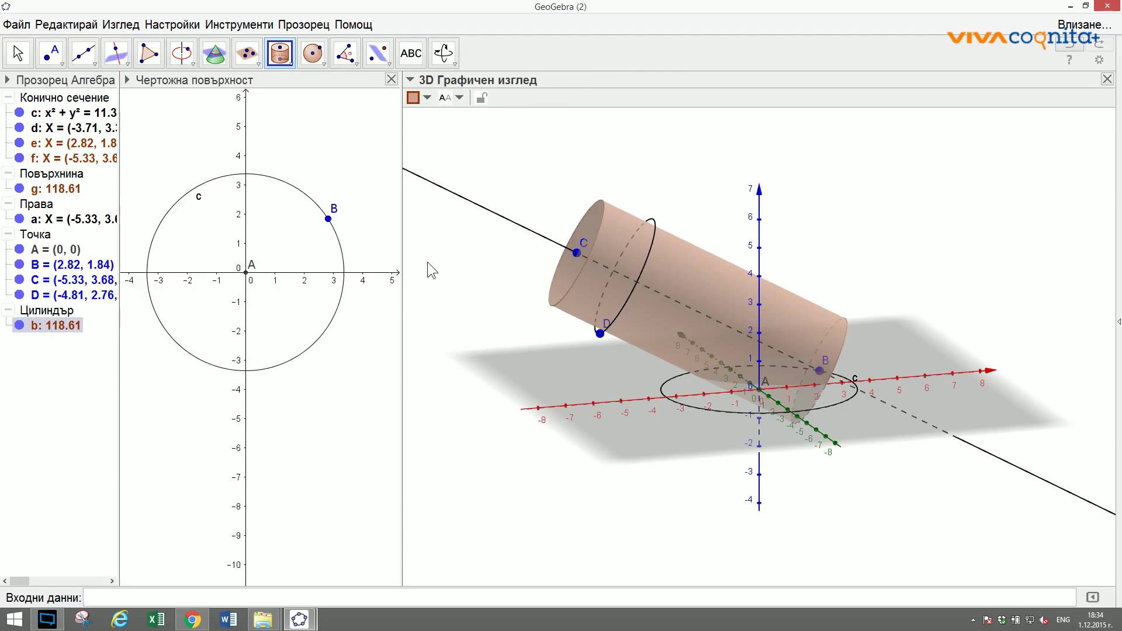
Hide the cylinder and create a cone with base centre C, apex B and radius 3.
click(457, 290)
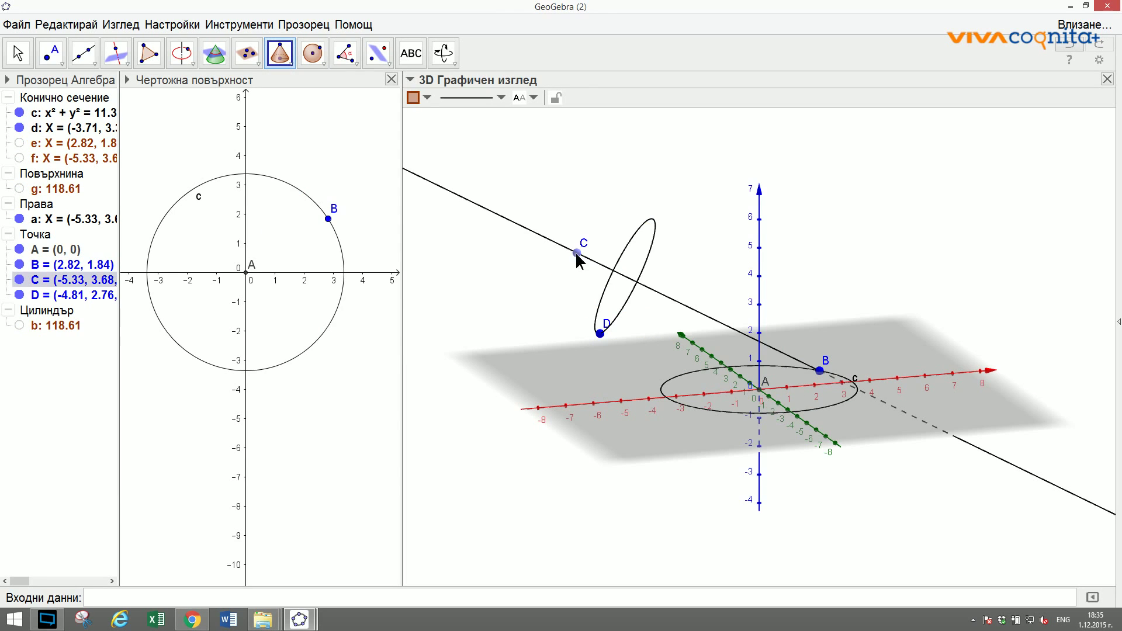
click(818, 370)
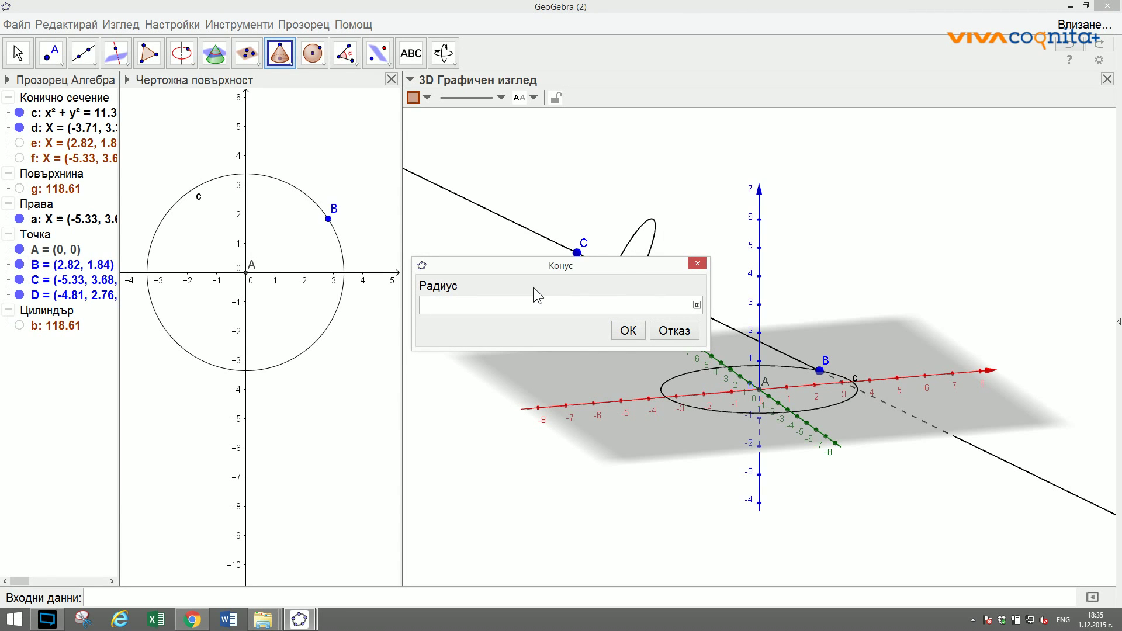
text(3)
click(627, 330)
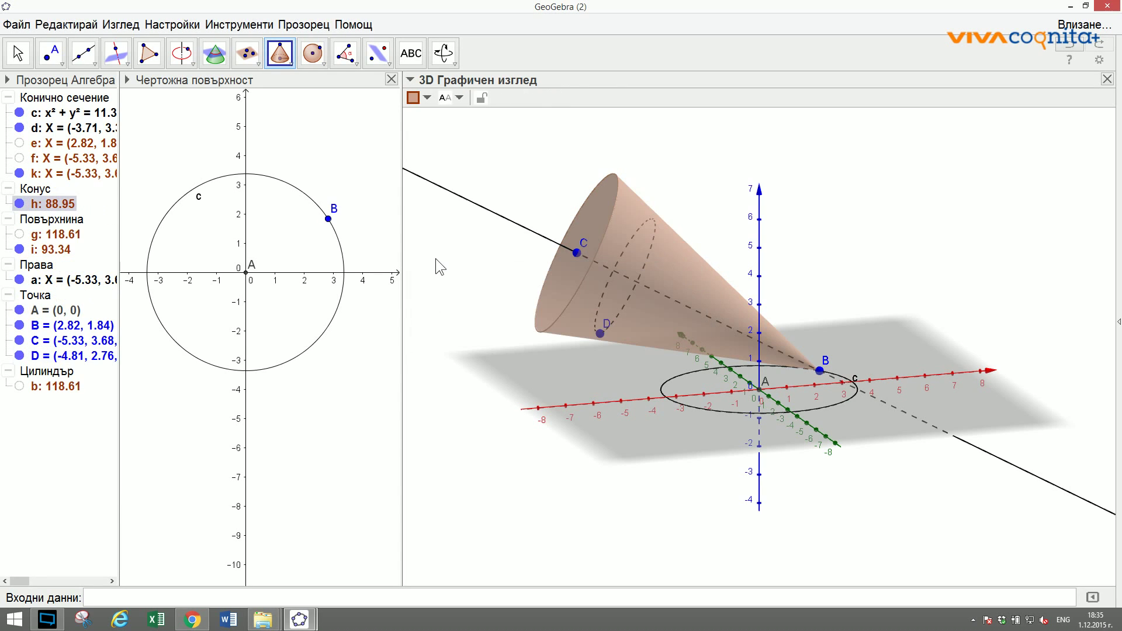
key(Escape)
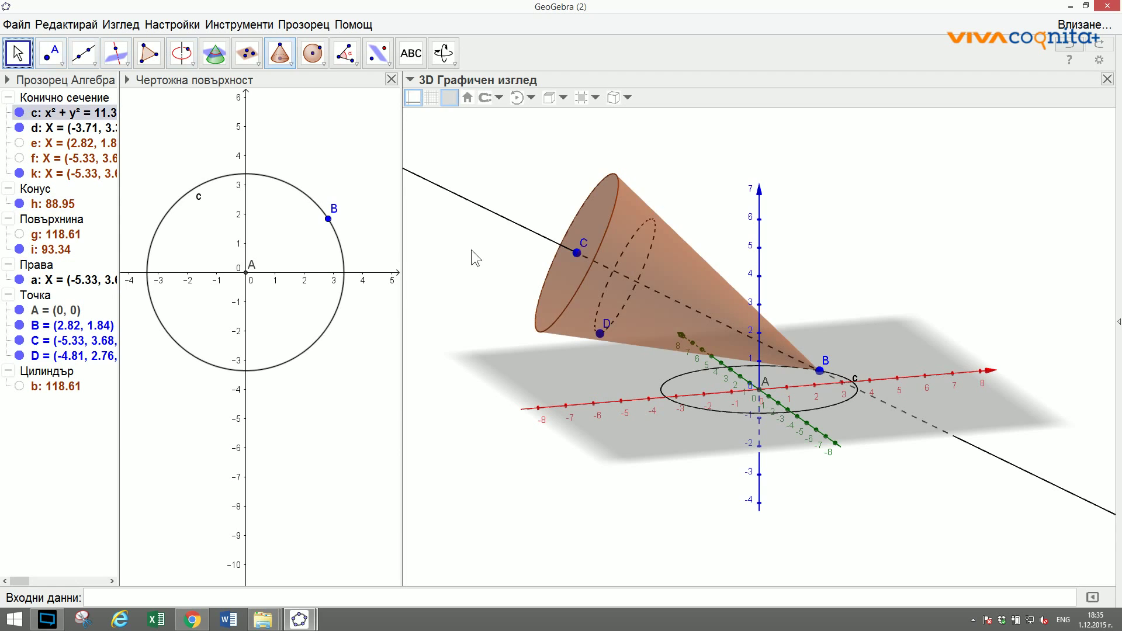
Select the circle through point D that lies inside the cone.
mouse_move(496, 282)
mouse_down()
mouse_move(485, 253)
mouse_move(479, 285)
mouse_up()
click(627, 262)
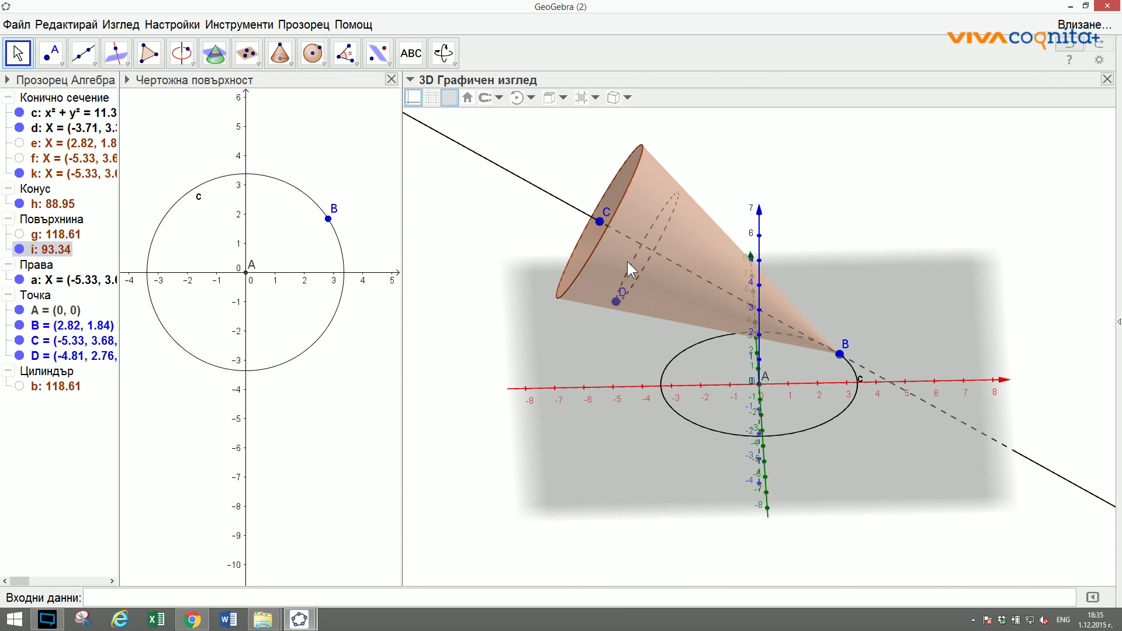
click(626, 262)
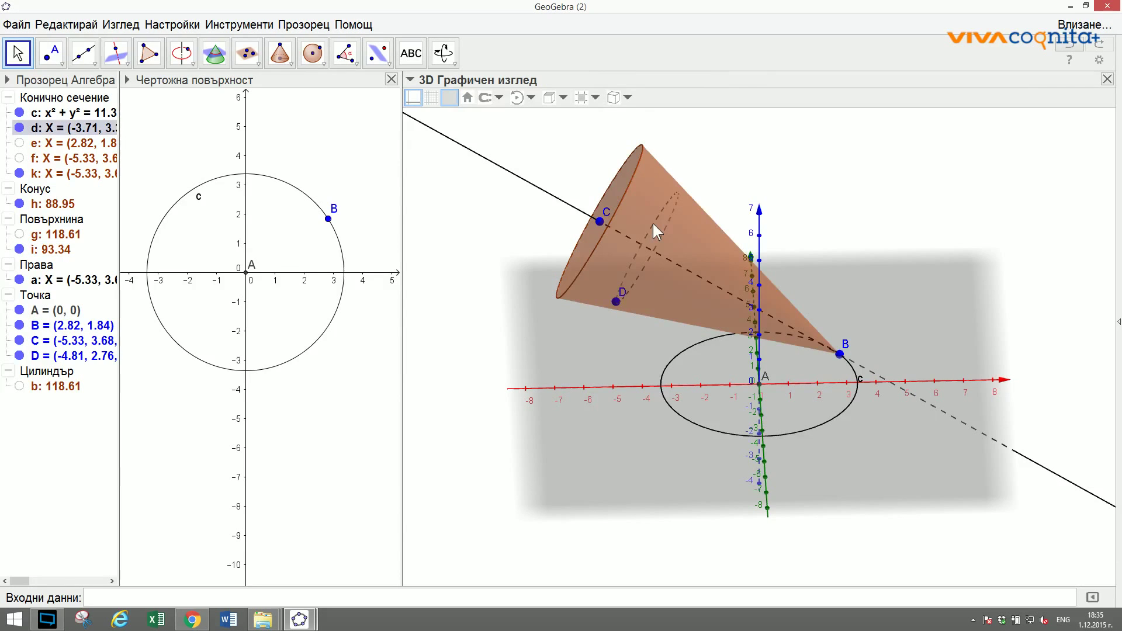
click(642, 213)
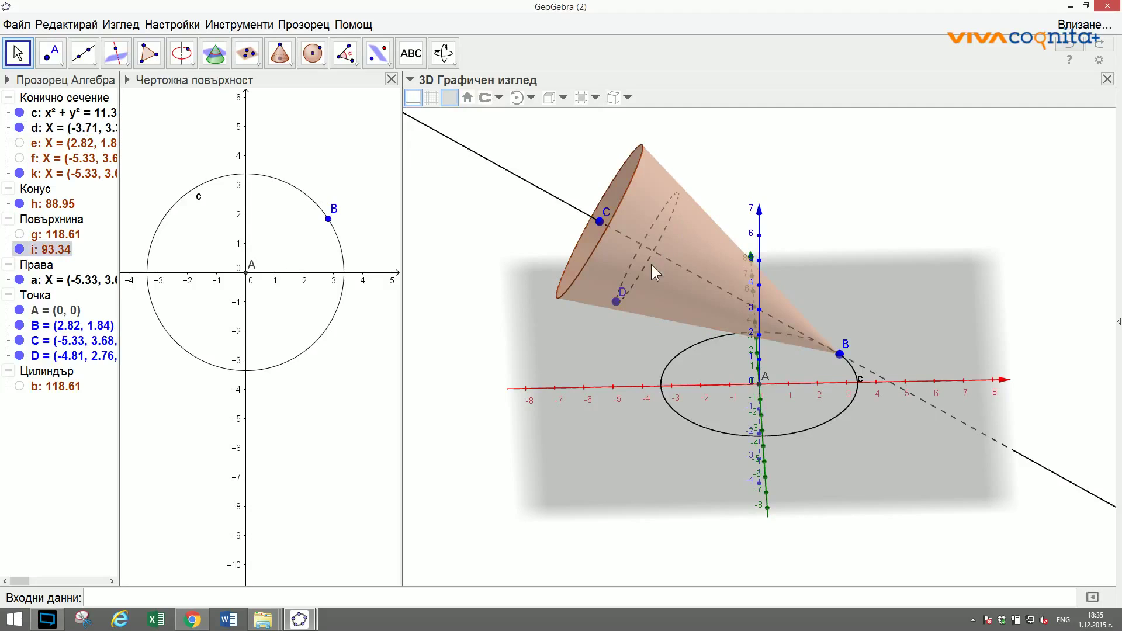
click(643, 233)
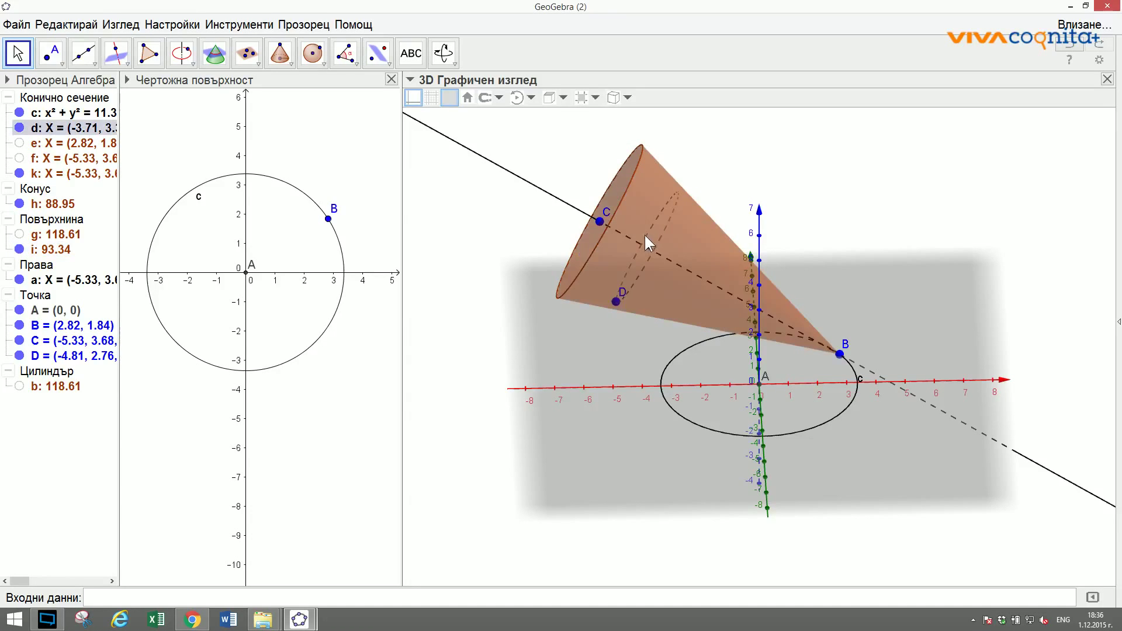
click(644, 236)
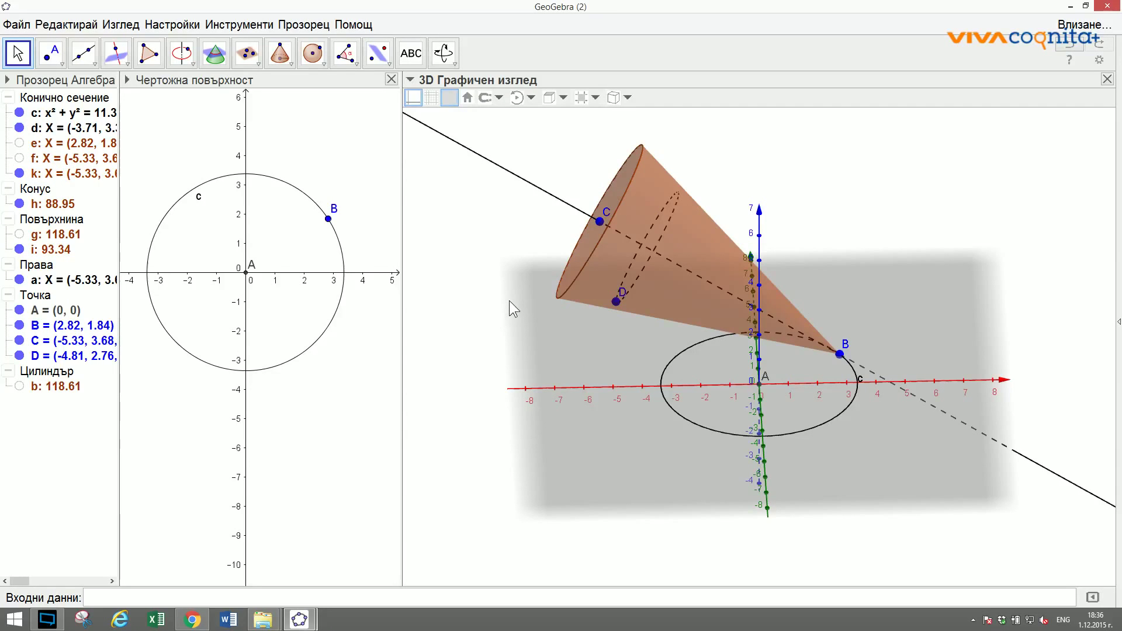
click(649, 257)
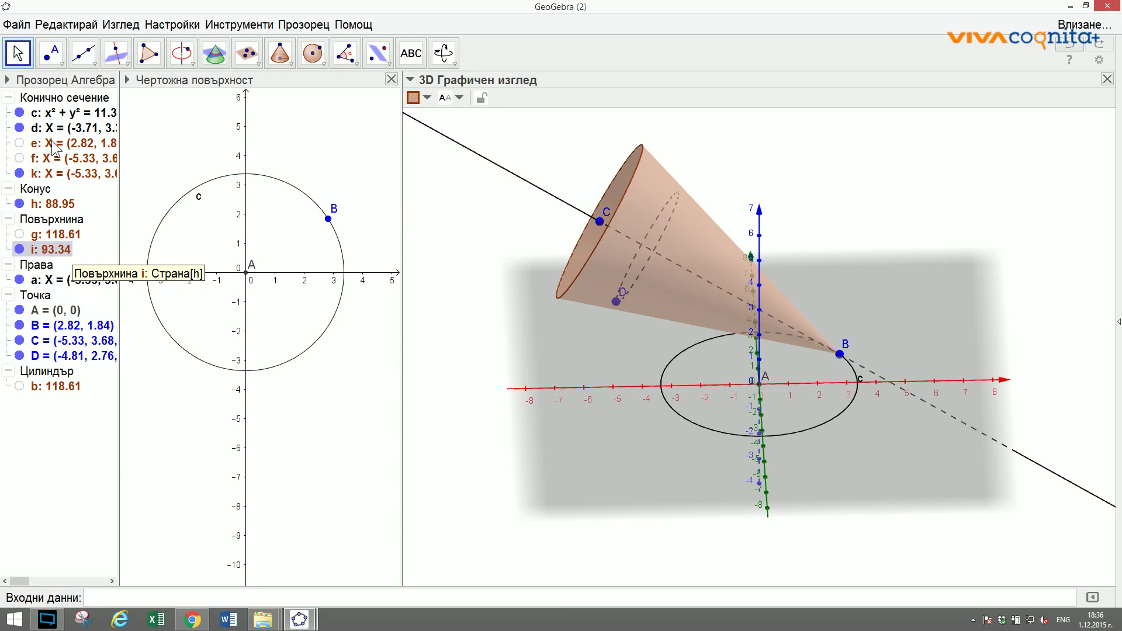
click(20, 130)
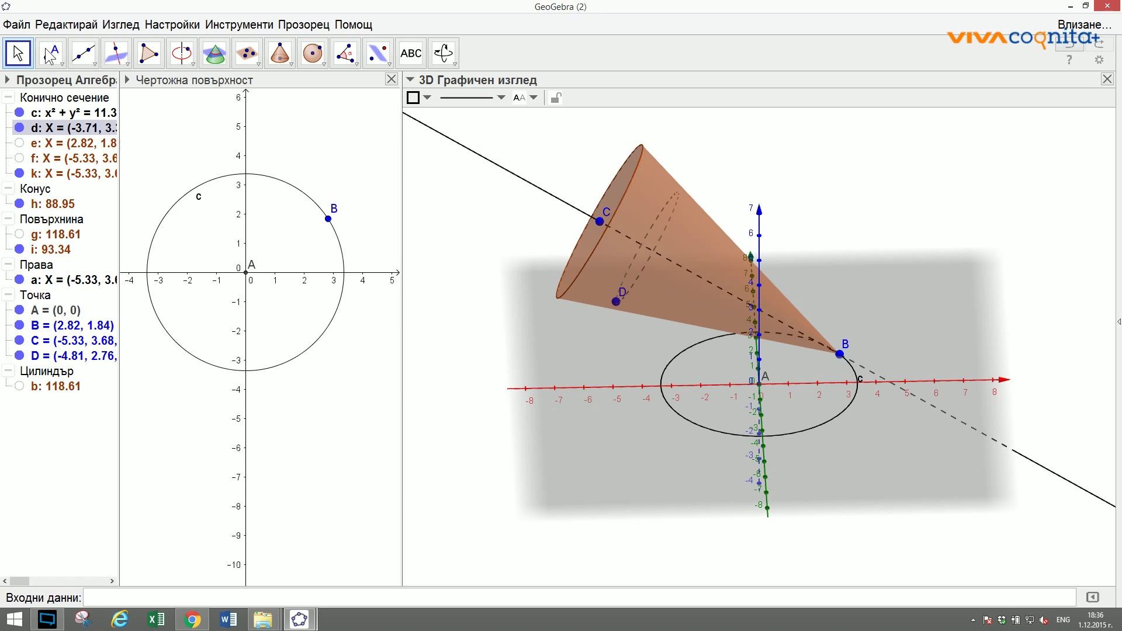
Attach a new point E to the circle through D inside the cone, using the Point on Object tool.
click(61, 64)
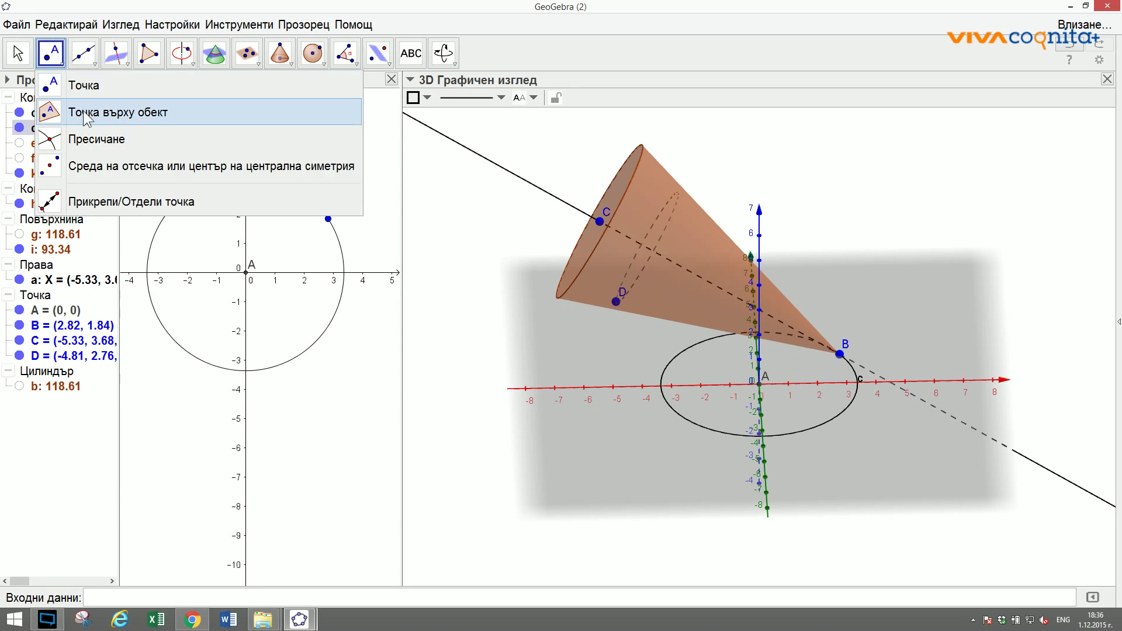
click(86, 114)
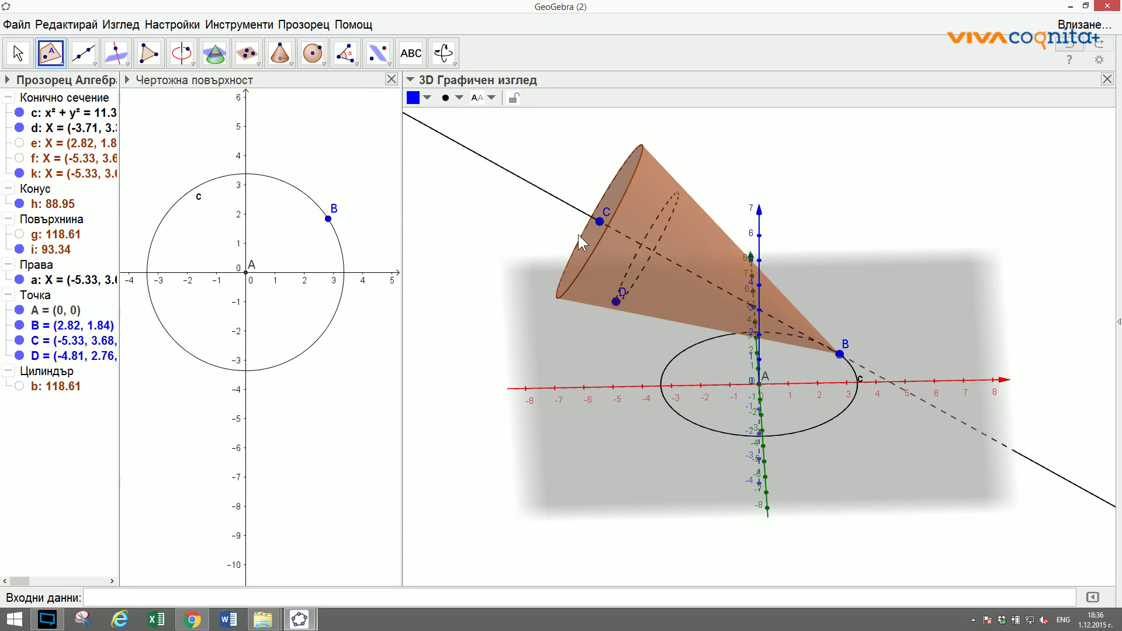
click(631, 262)
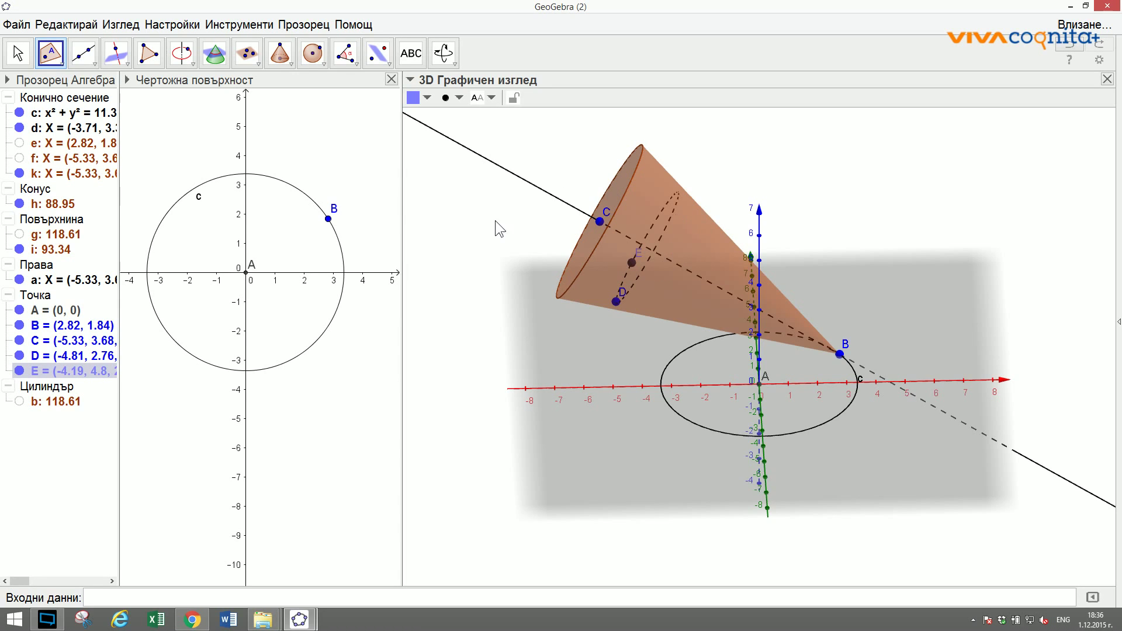
click(17, 54)
Select the cone's lateral surface, hide it, and undo the hiding.
click(669, 223)
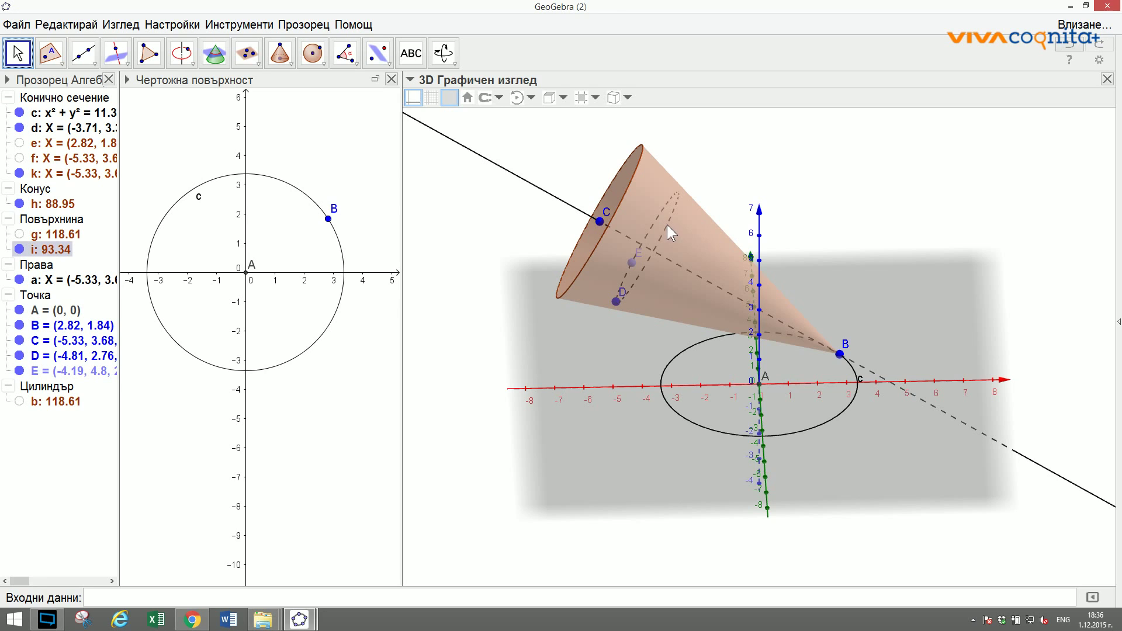
right_click(667, 227)
right_click(721, 295)
mouse_move(876, 322)
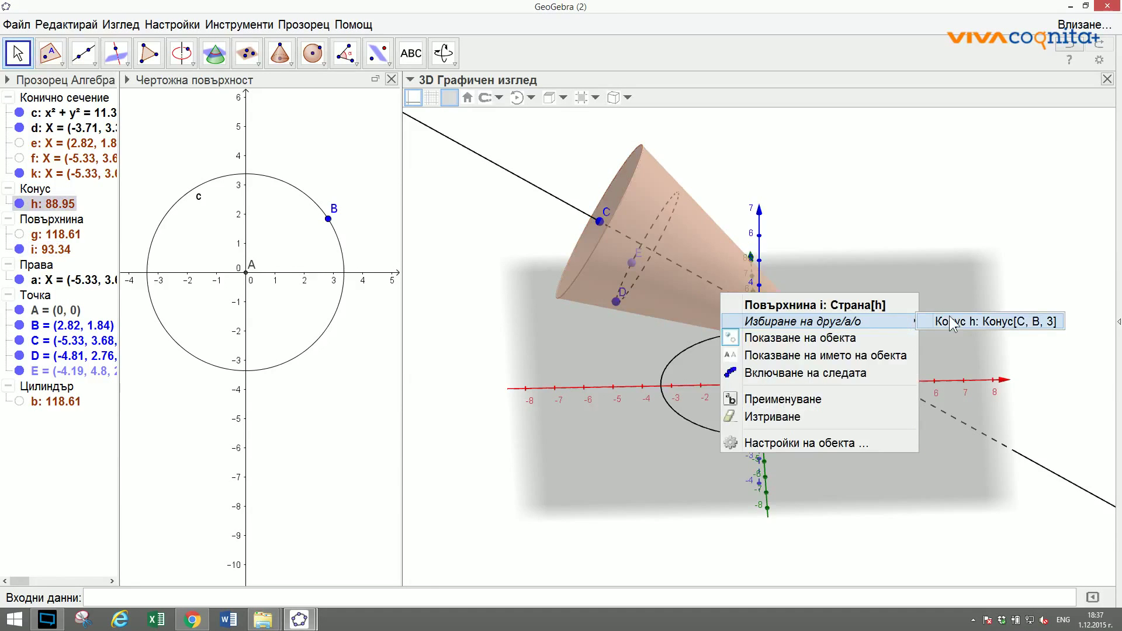
click(808, 307)
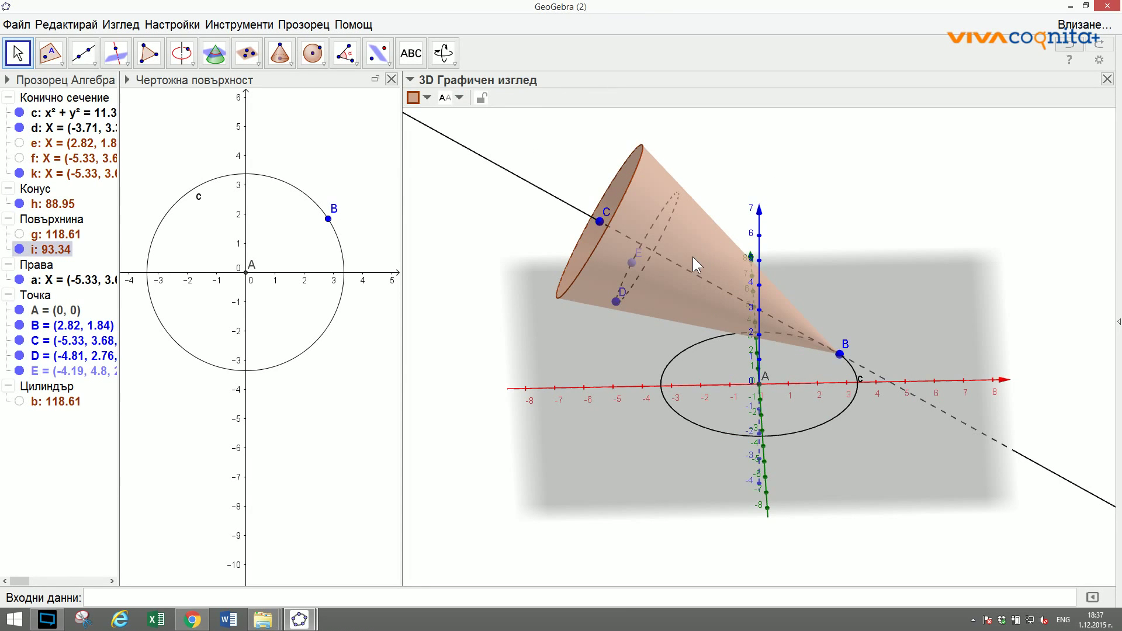
key(ctrl+g)
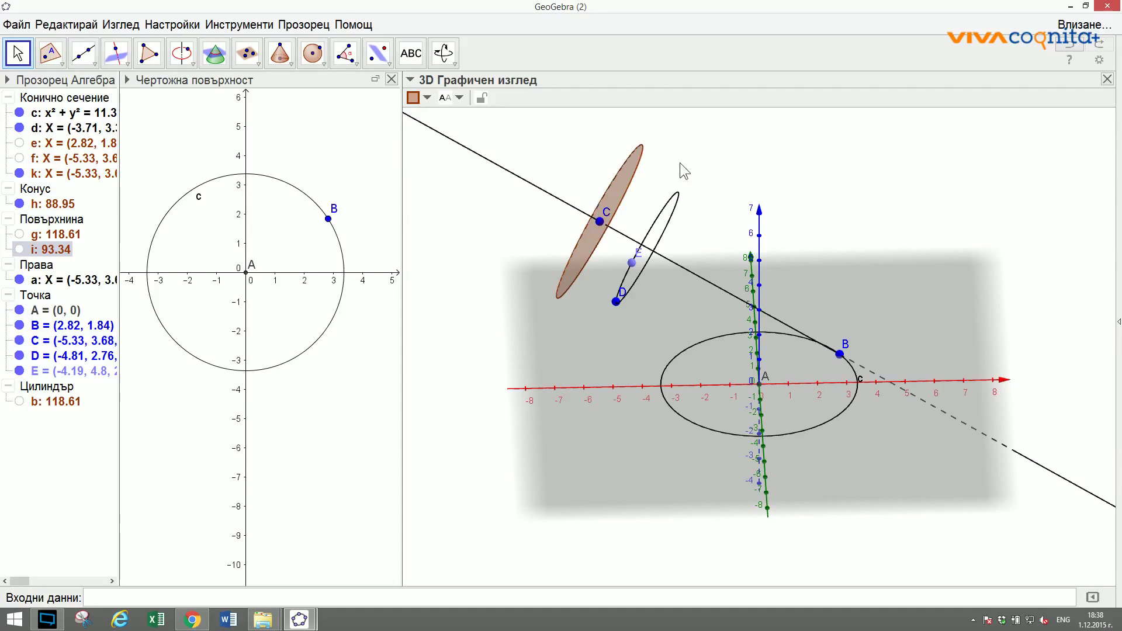
key(ctrl+z)
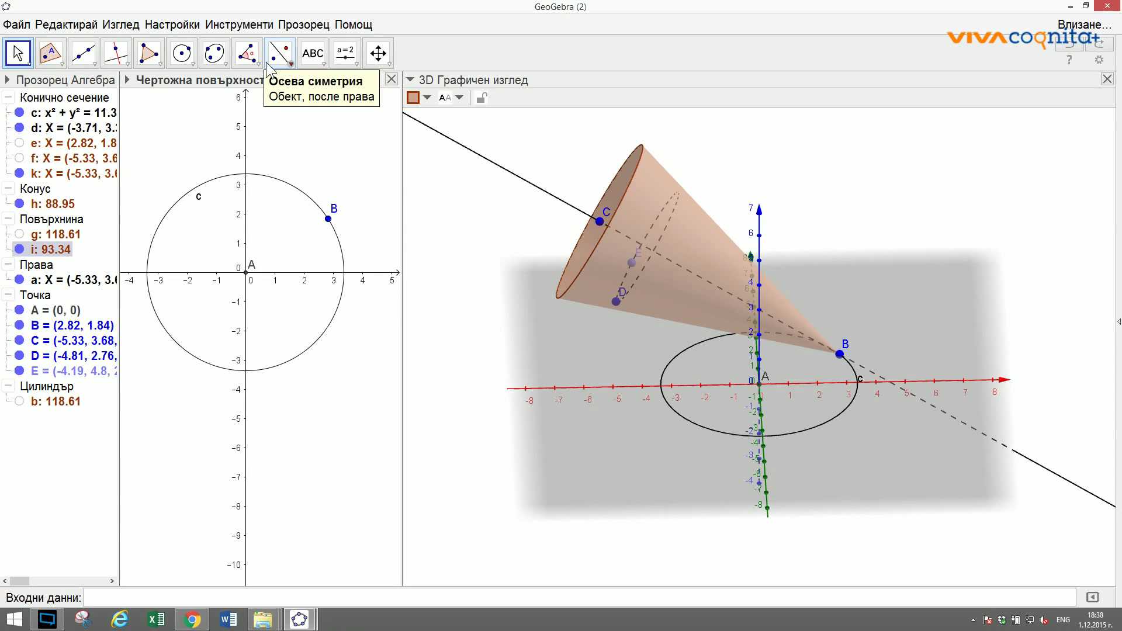
Switch to the GeoGebra (1) window and build a prism on the square base ABCD reaching vertex F.
click(1070, 6)
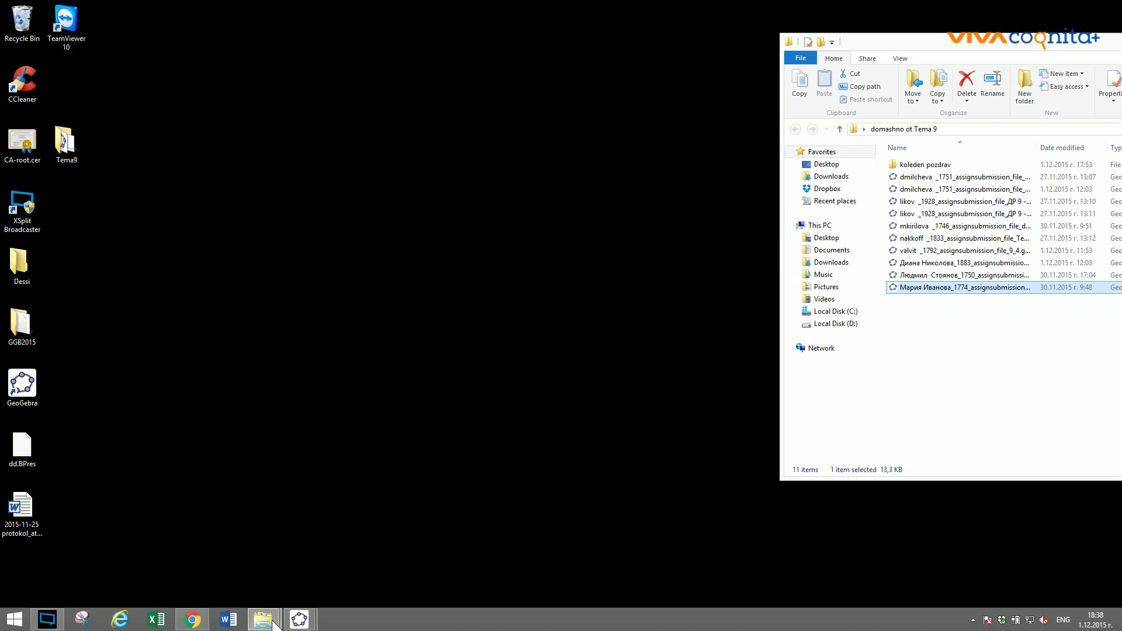
click(307, 616)
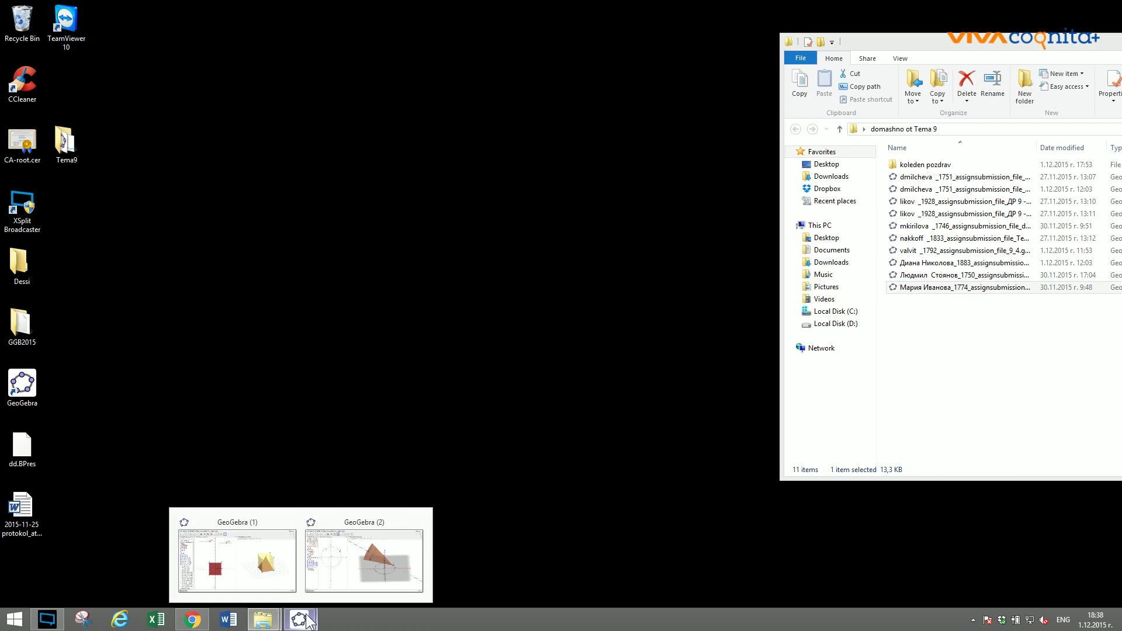
click(274, 583)
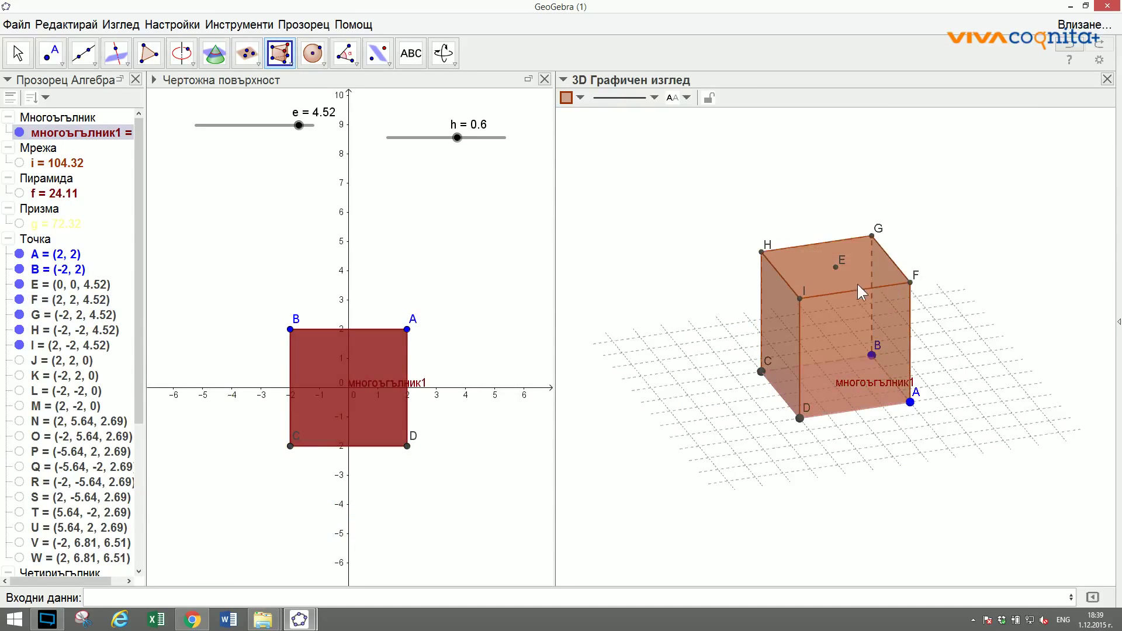
click(908, 282)
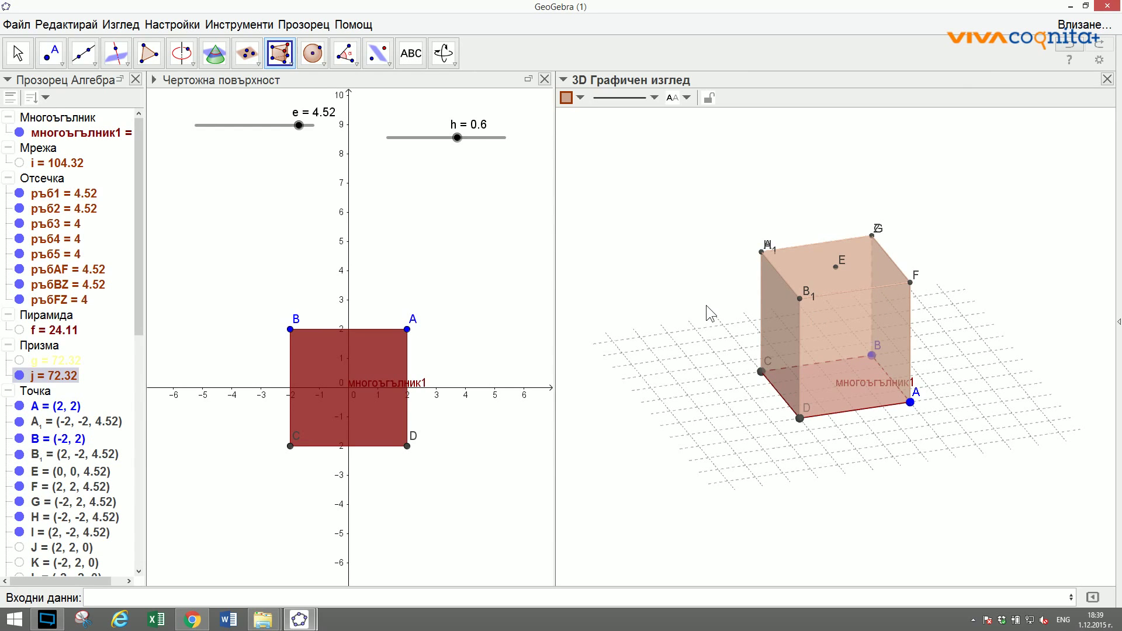
key(Escape)
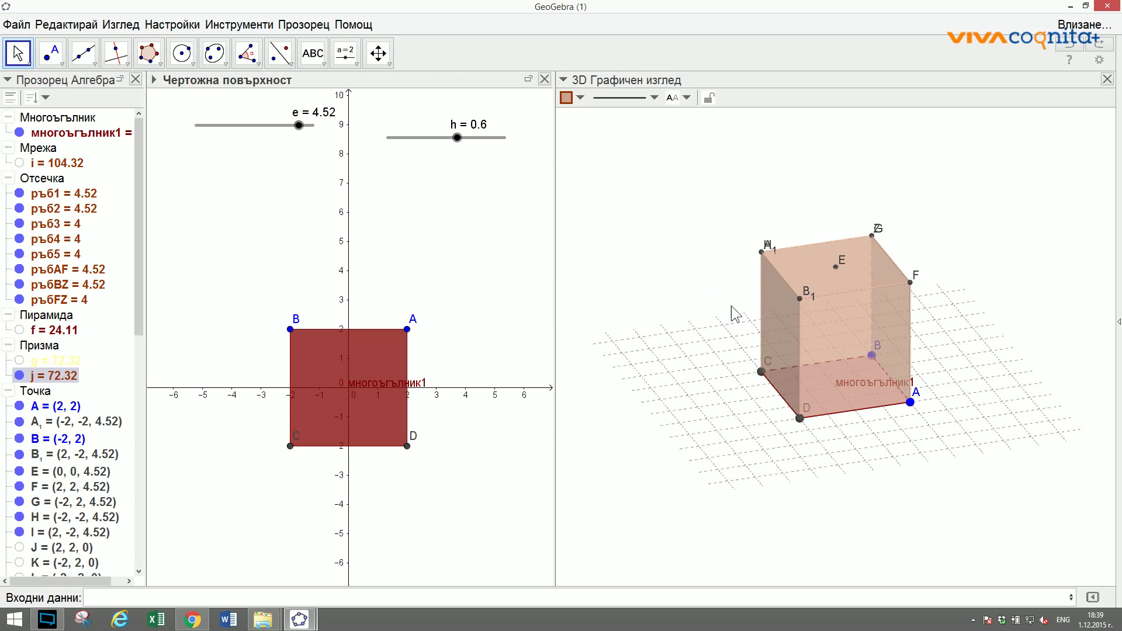
key(ctrl+z)
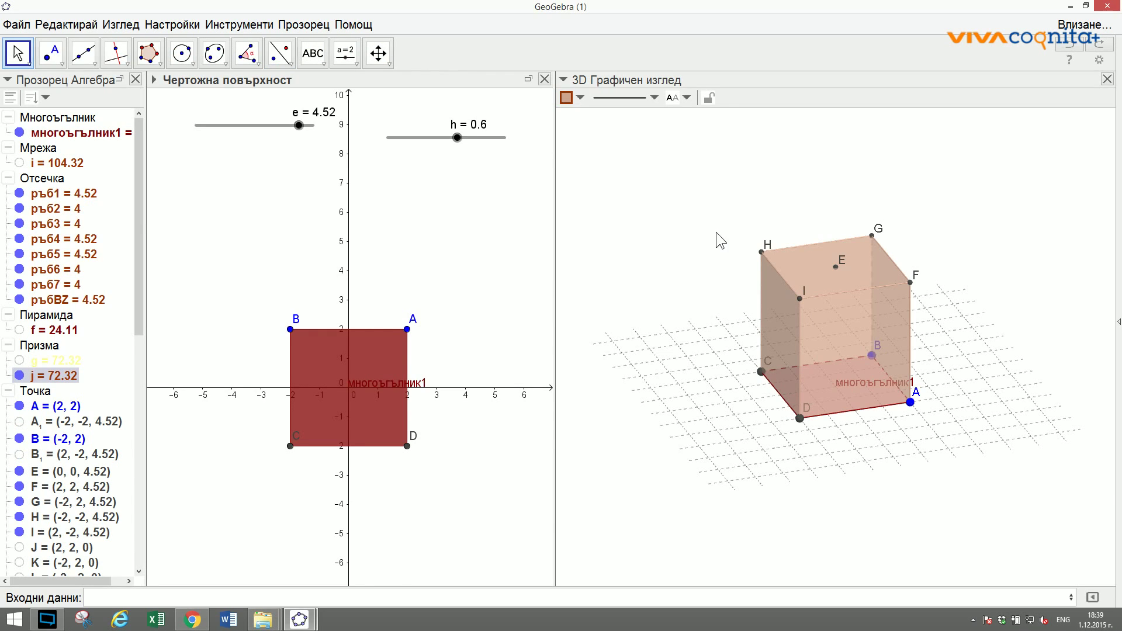
Hide the face лице3 of the prism.
click(758, 250)
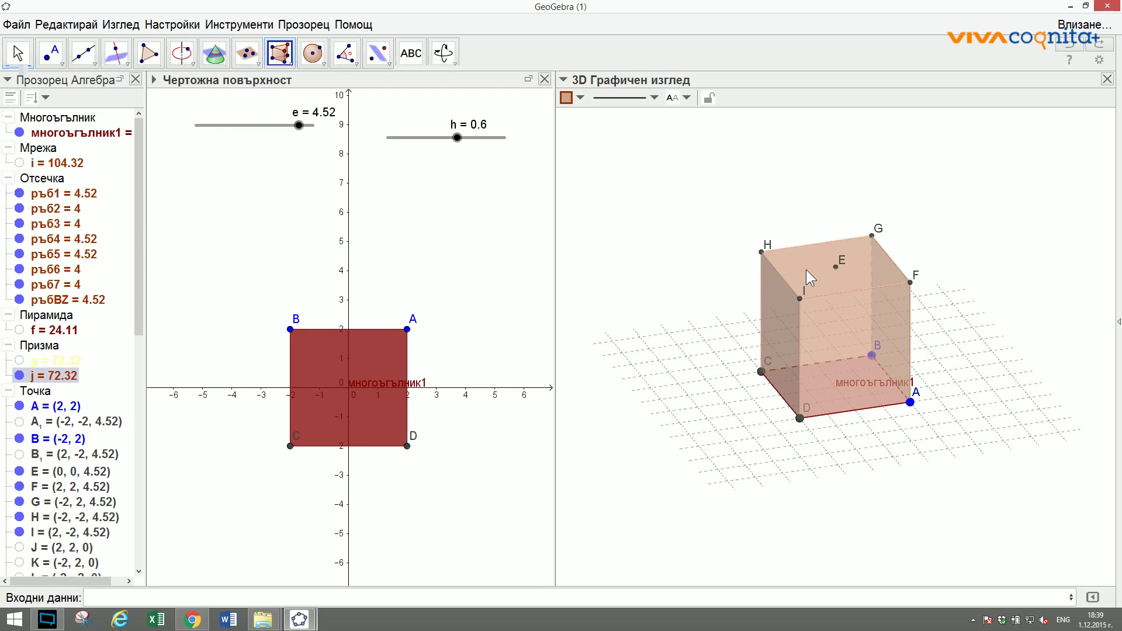
right_click(806, 271)
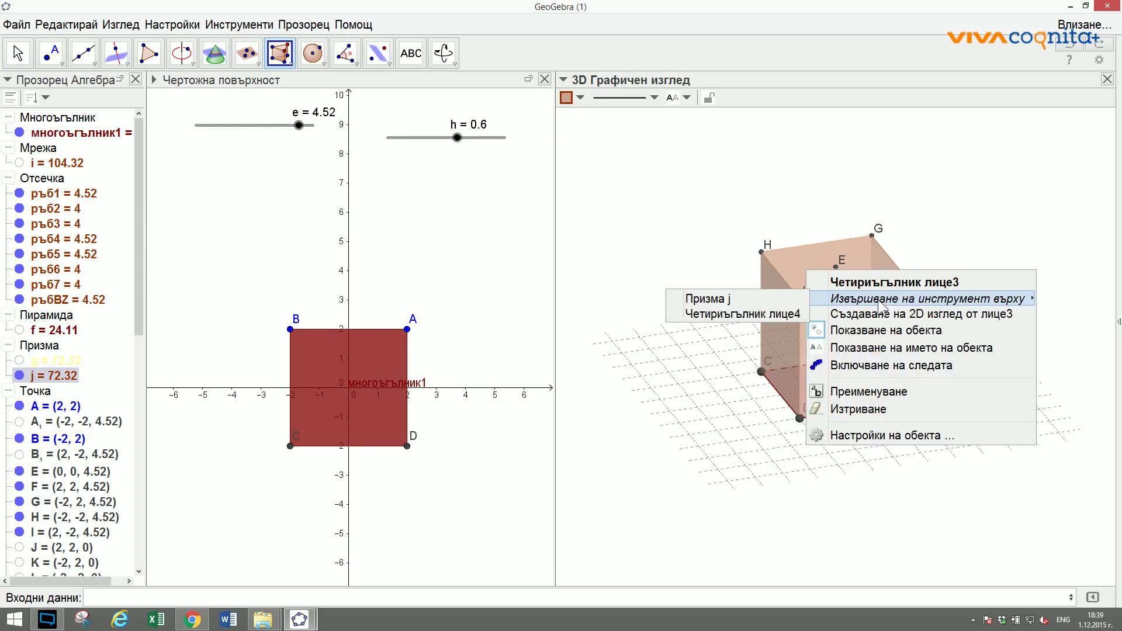
click(711, 299)
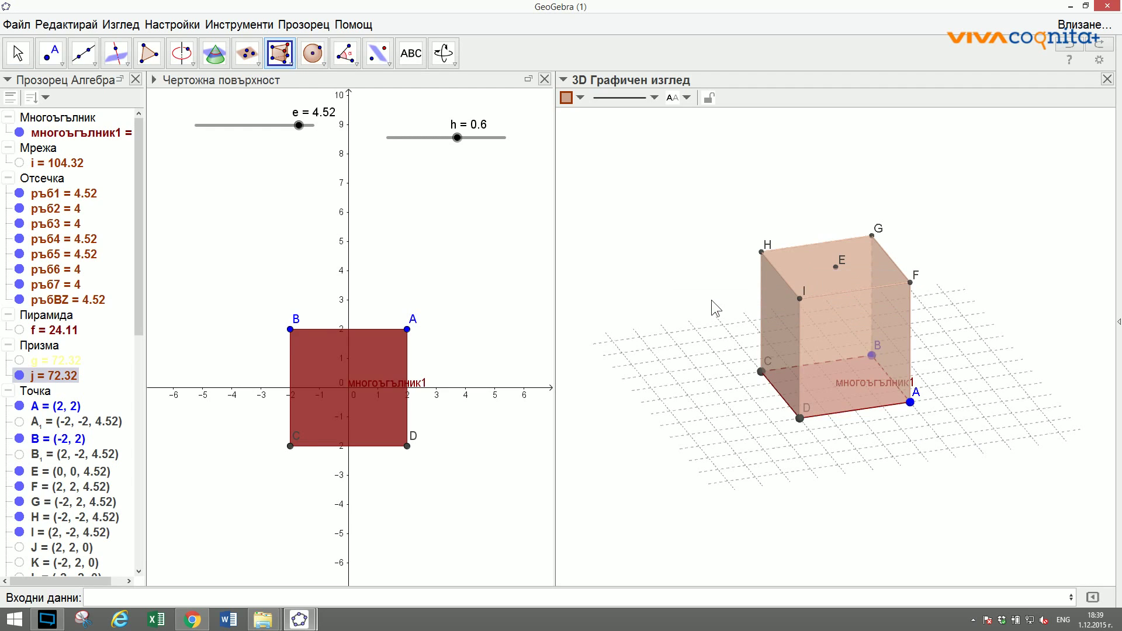
right_click(809, 275)
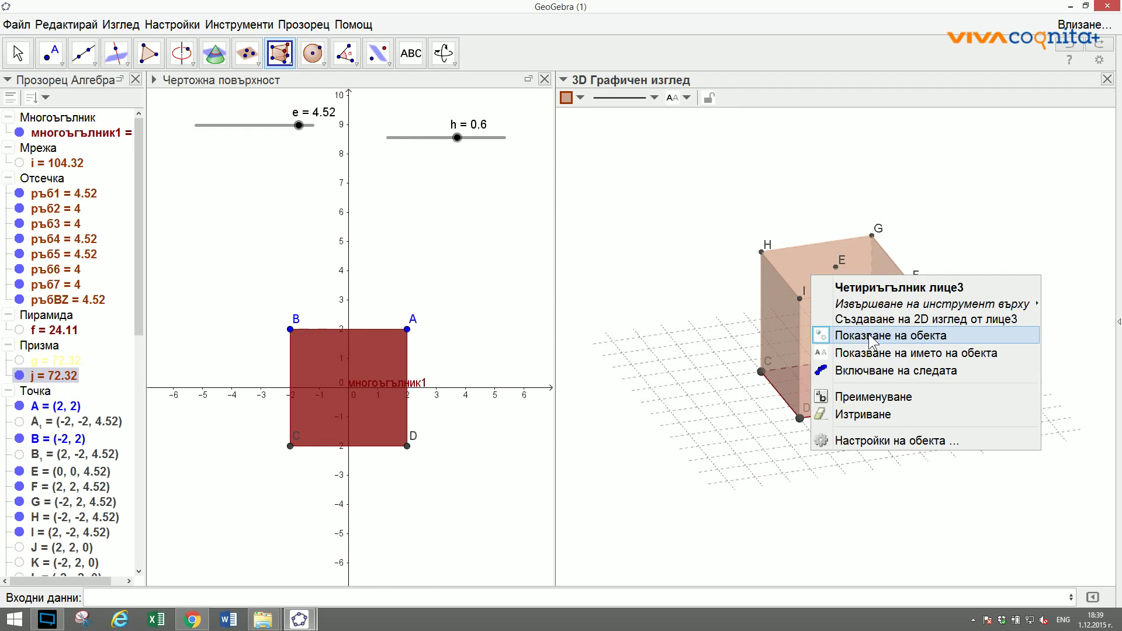
click(870, 336)
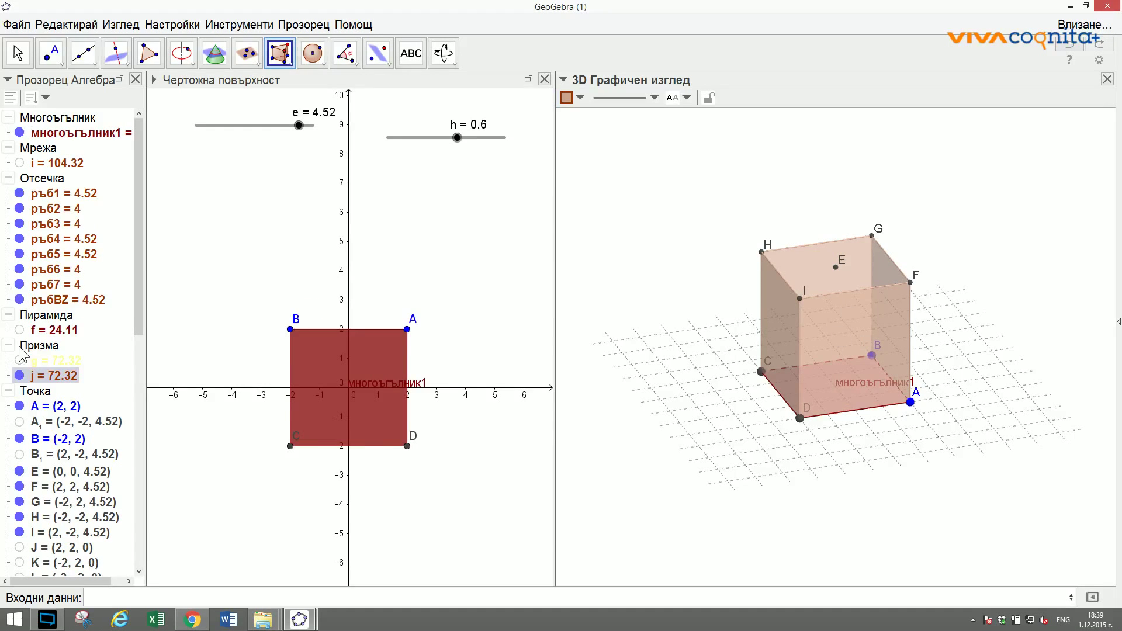
Hide prism j and show the base square многоъгълник1 again.
click(20, 376)
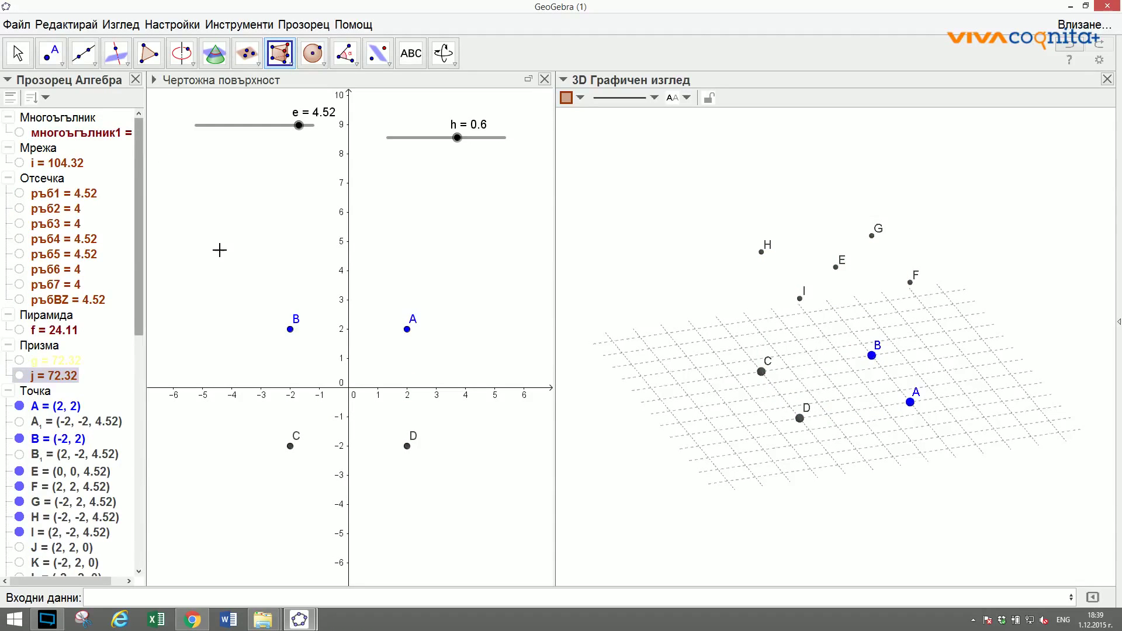
click(20, 133)
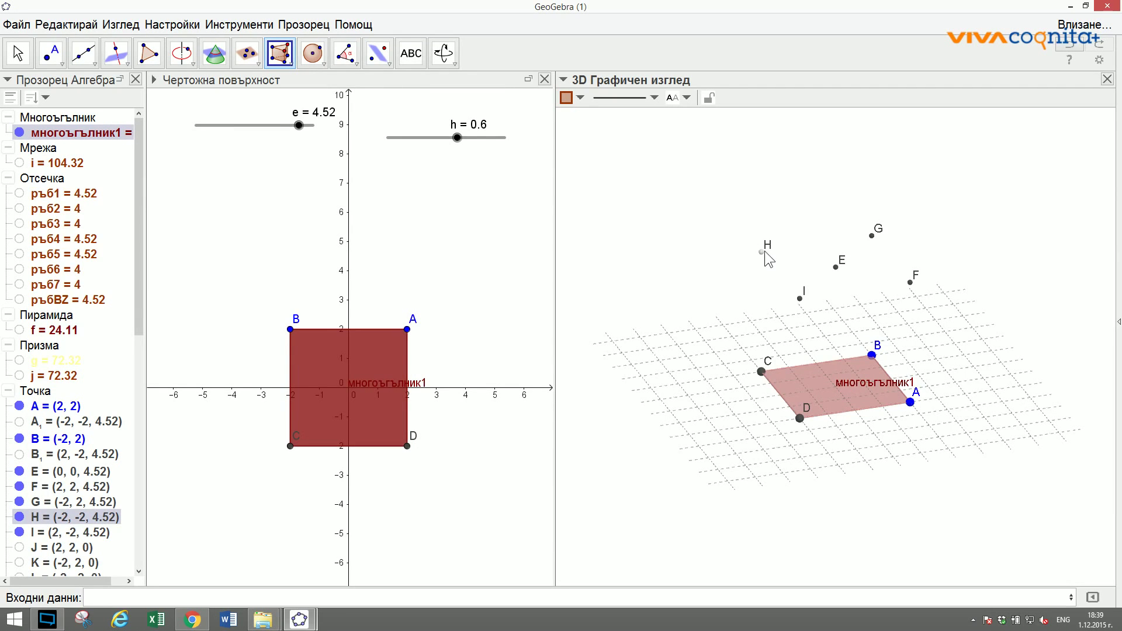
Create a free point outside the square and raise it above the grid plane, higher than point H.
click(50, 53)
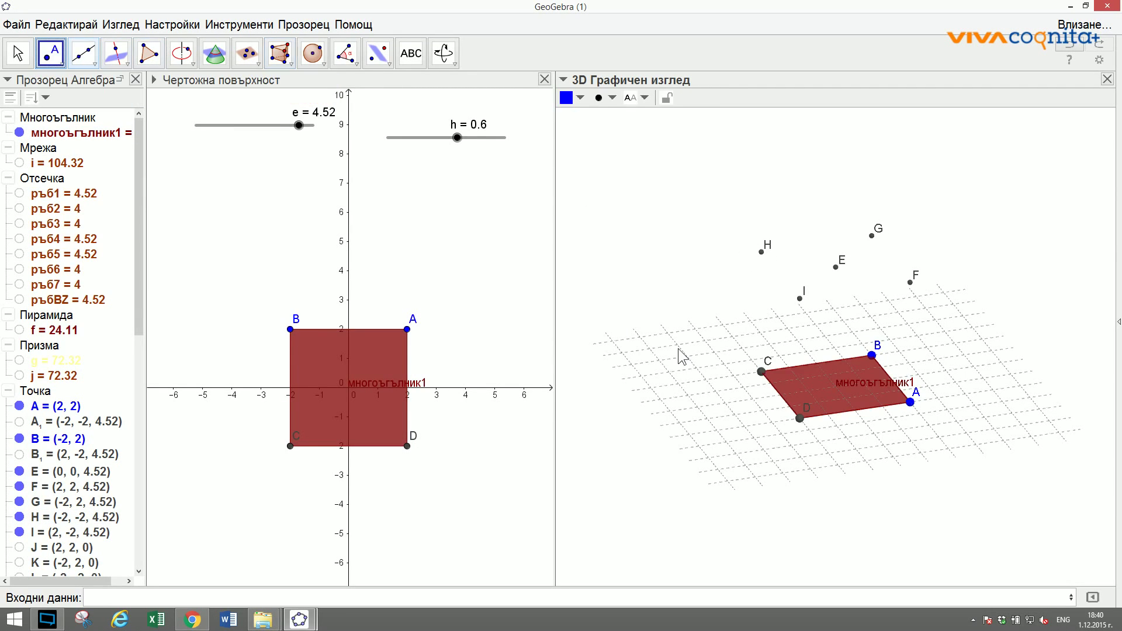
click(722, 344)
drag(722, 346, 734, 193)
click(280, 52)
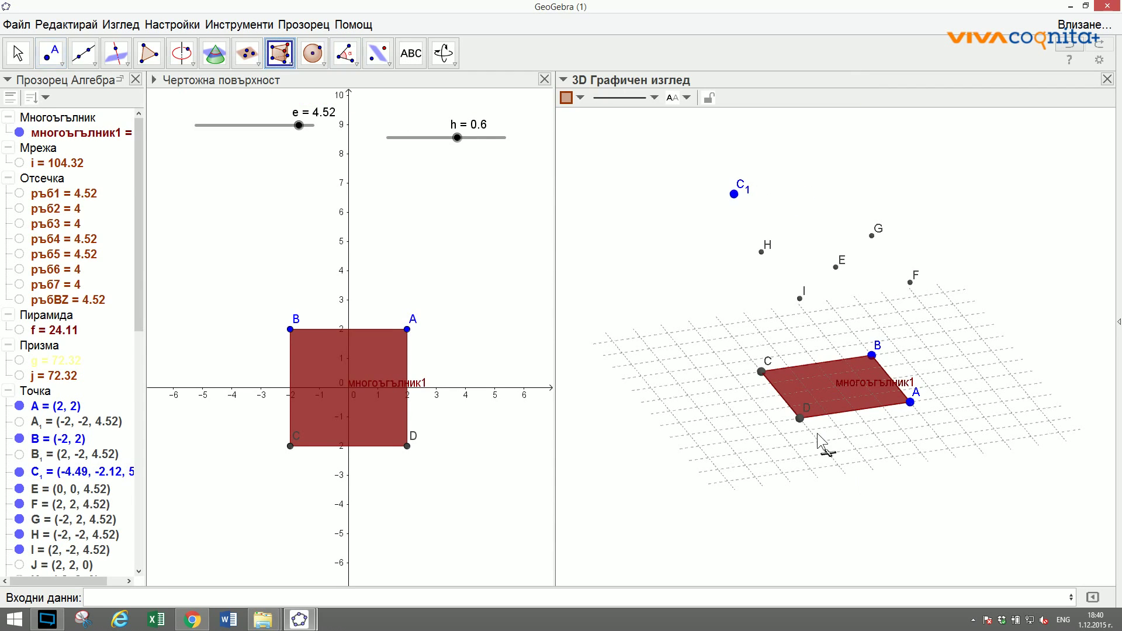
click(811, 389)
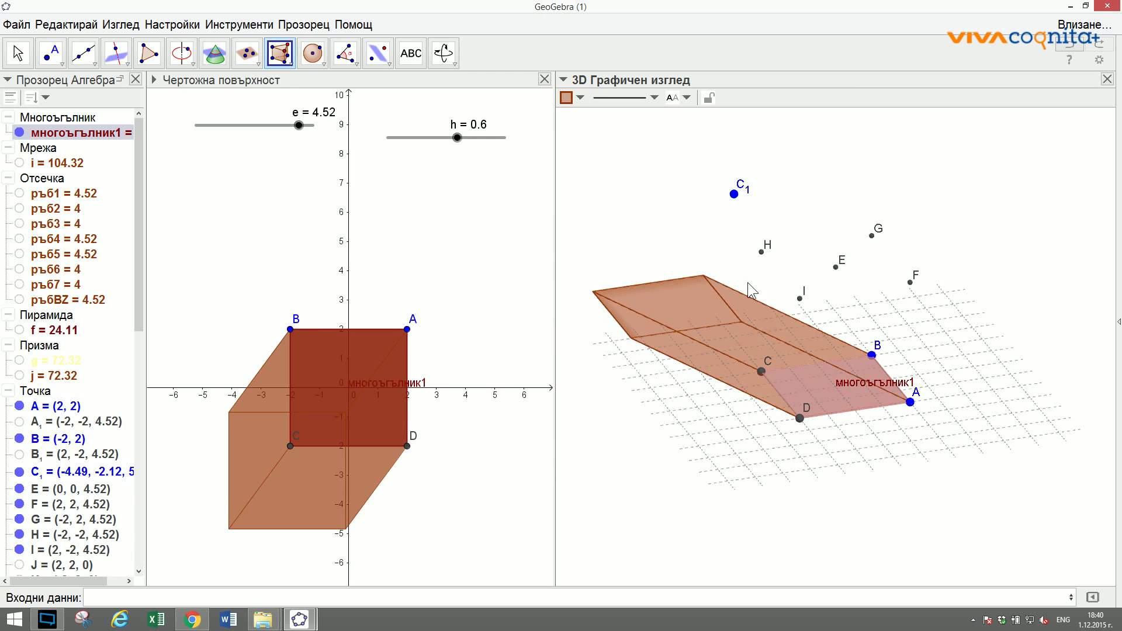
click(867, 236)
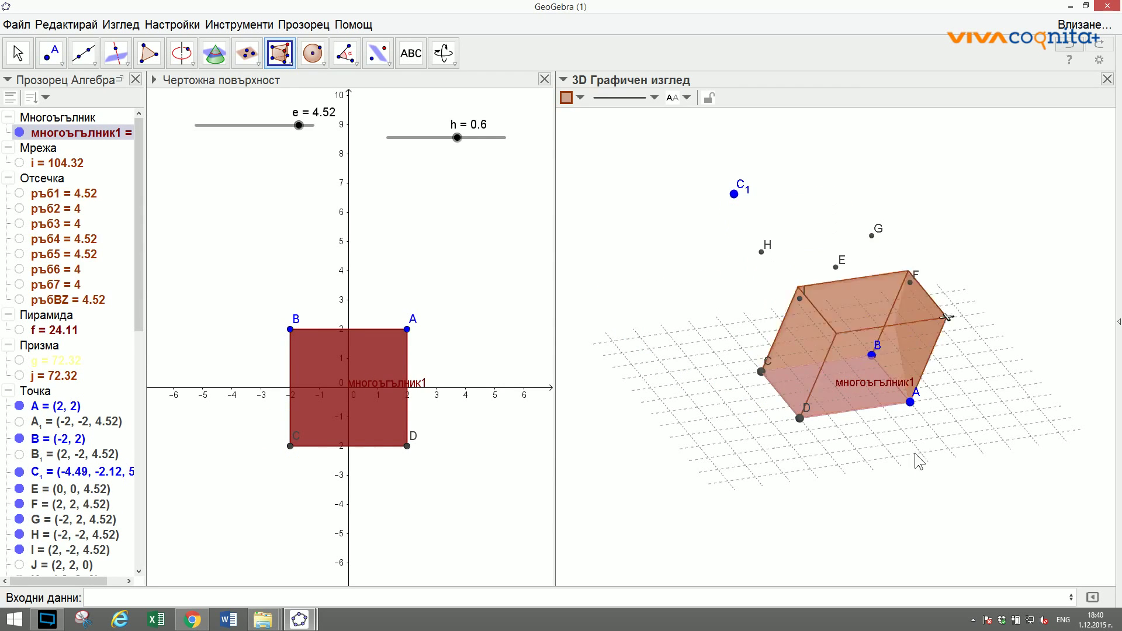
key(Escape)
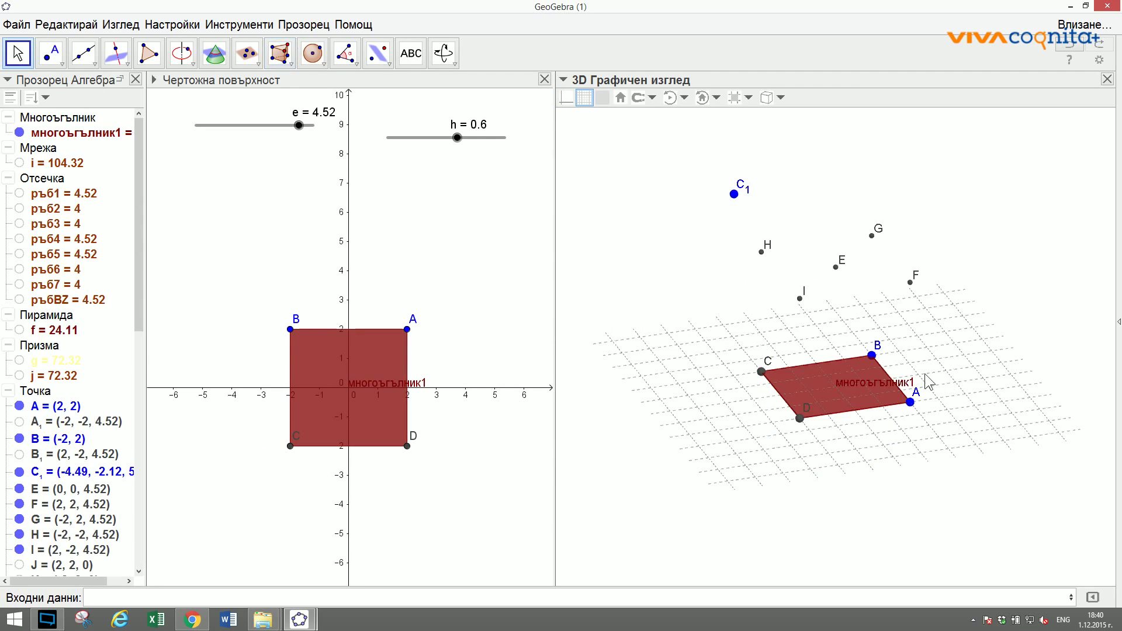
Create a new prism from the square многоъгълник1 with point F as the top vertex above A.
click(869, 396)
click(642, 153)
drag(1017, 277, 832, 346)
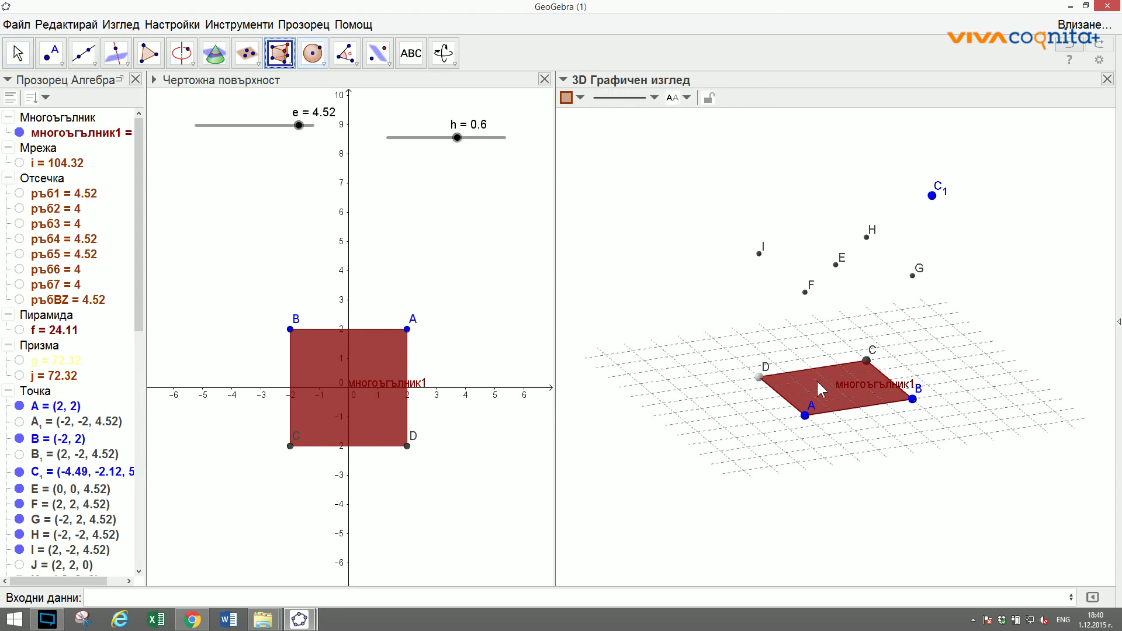
click(806, 412)
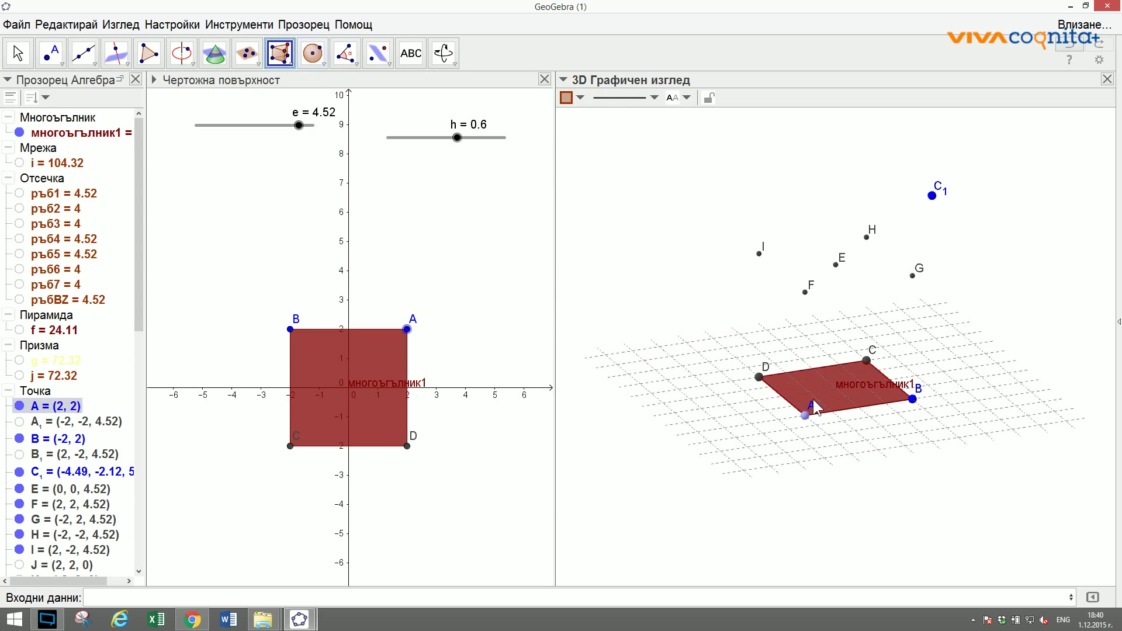
click(812, 398)
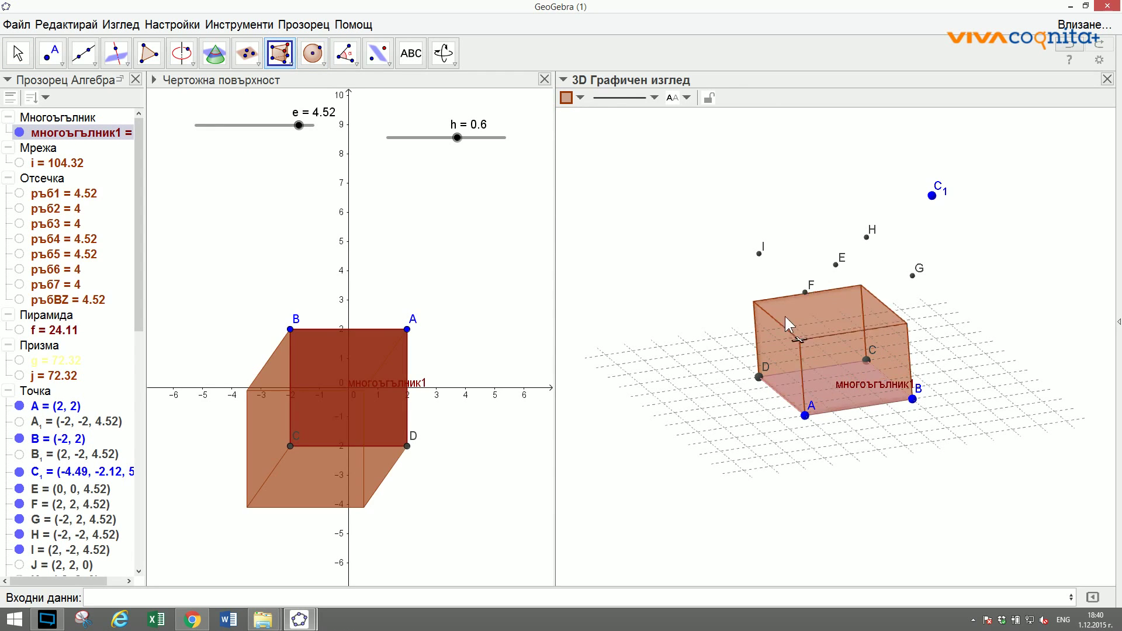
click(804, 294)
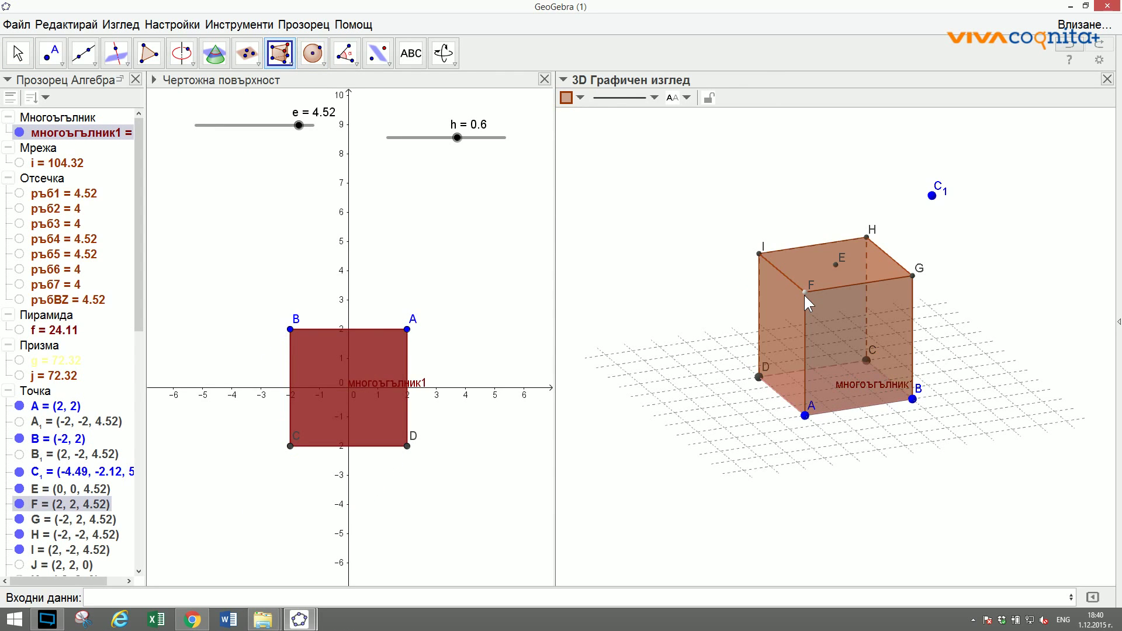
click(805, 289)
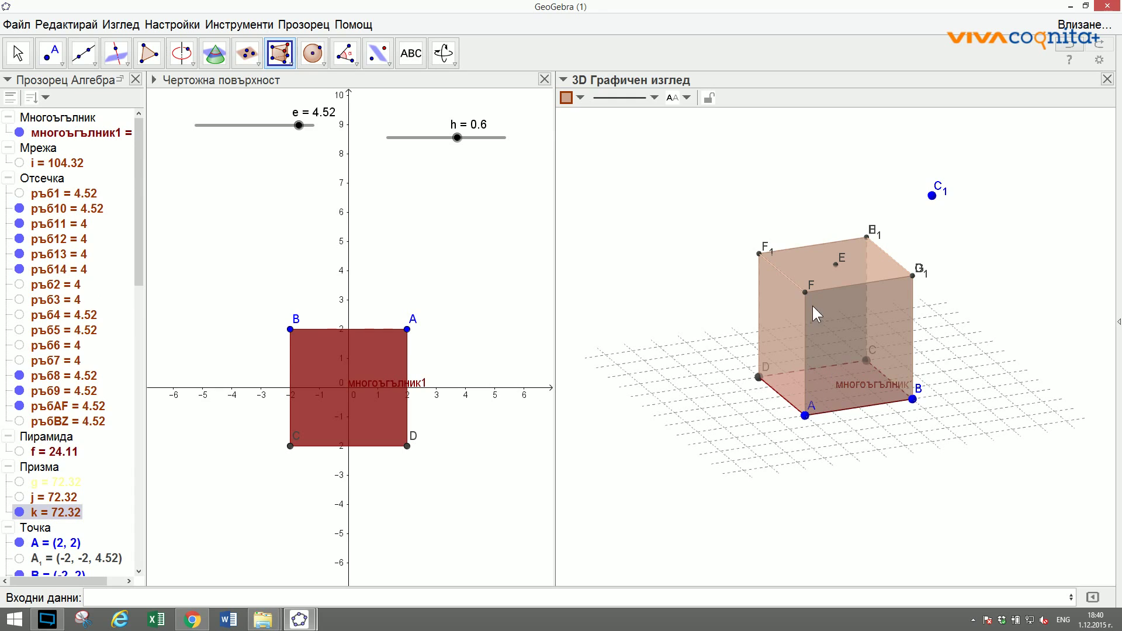
Construct a regular tetrahedron inside the prism, starting at A along edge AB, with edge length about 3.71.
click(280, 53)
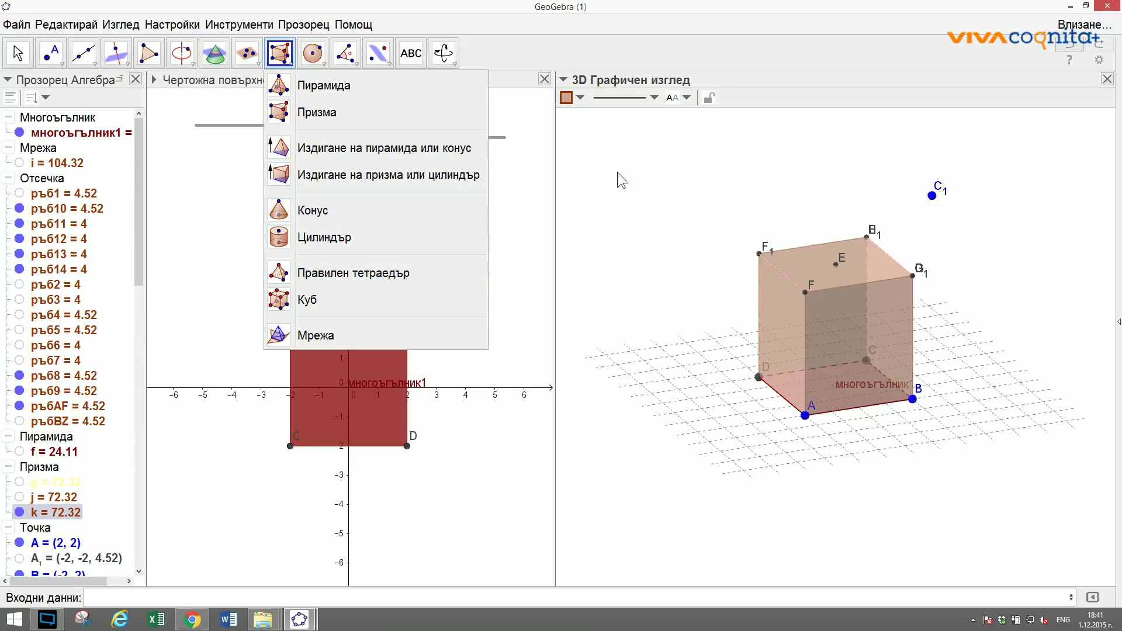
click(339, 273)
click(805, 416)
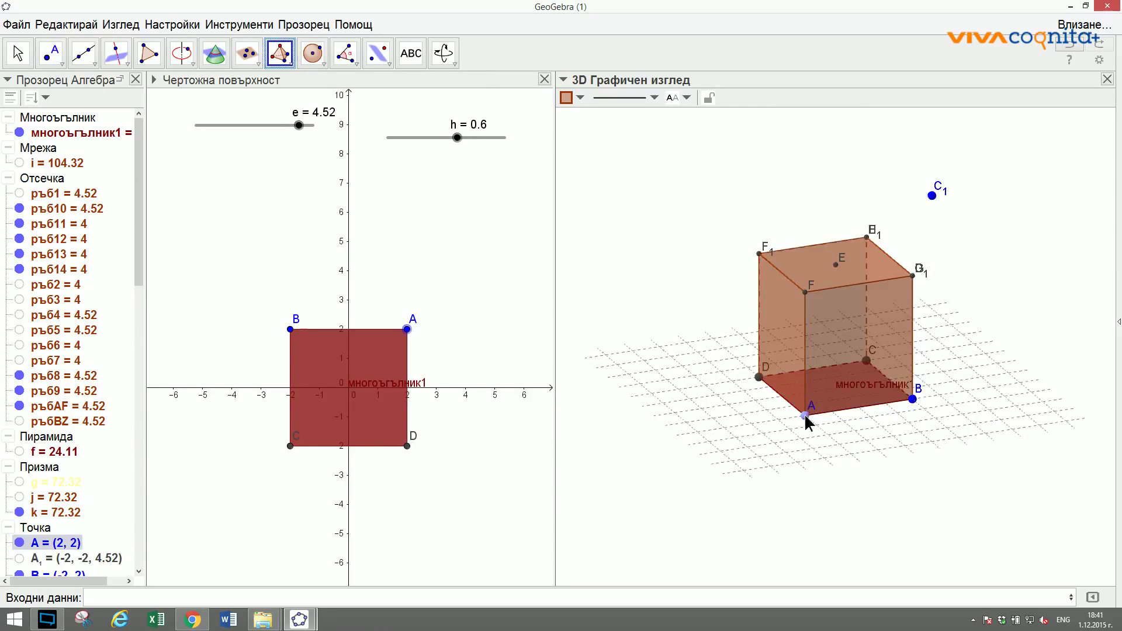
click(913, 399)
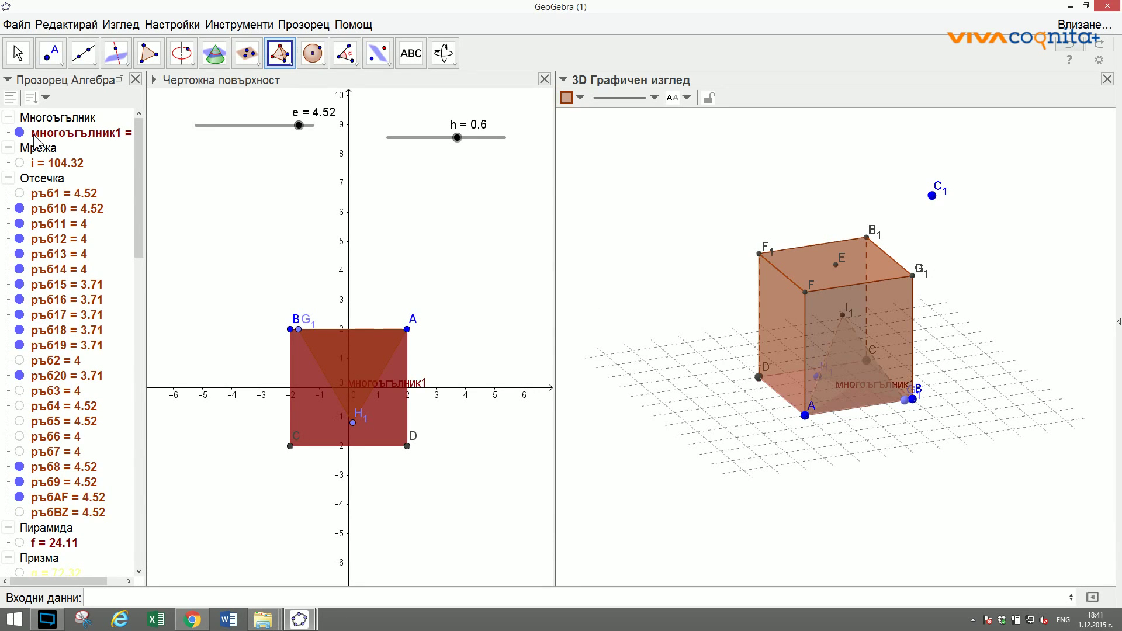
Change the colour of prism k to light yellow (Светложълт).
scroll(34, 140, down, 1)
right_click(44, 558)
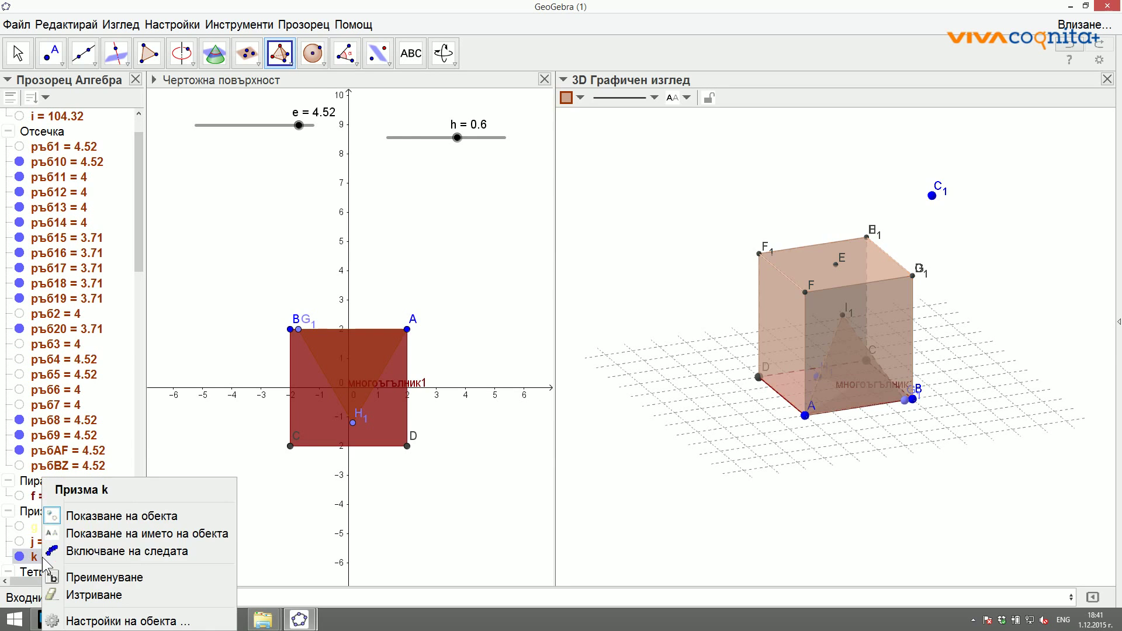
click(123, 621)
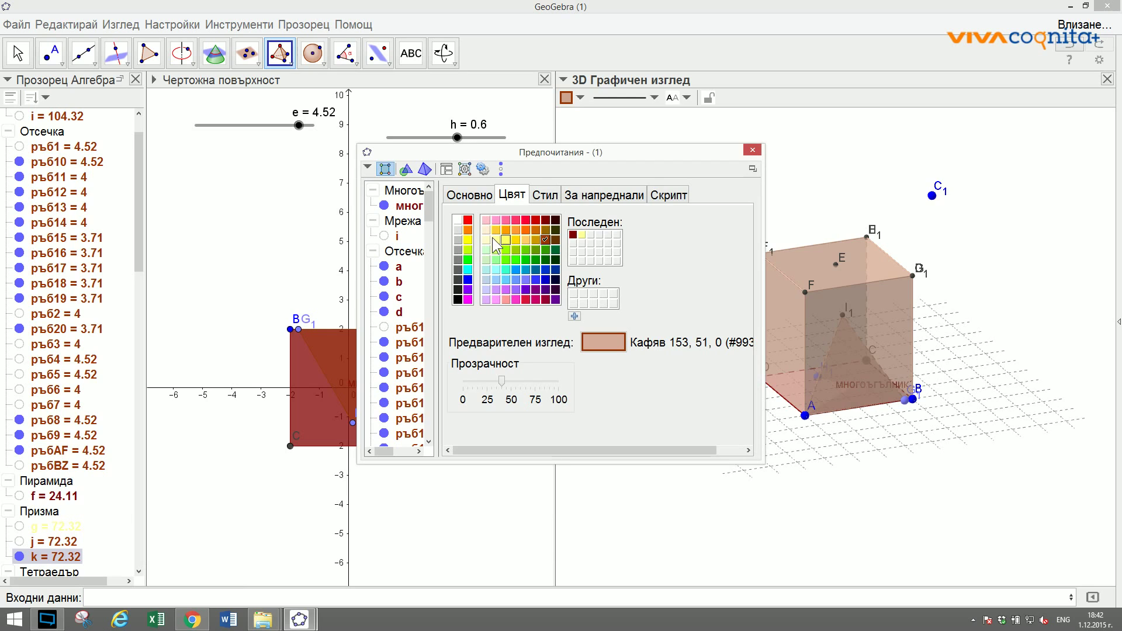
click(490, 239)
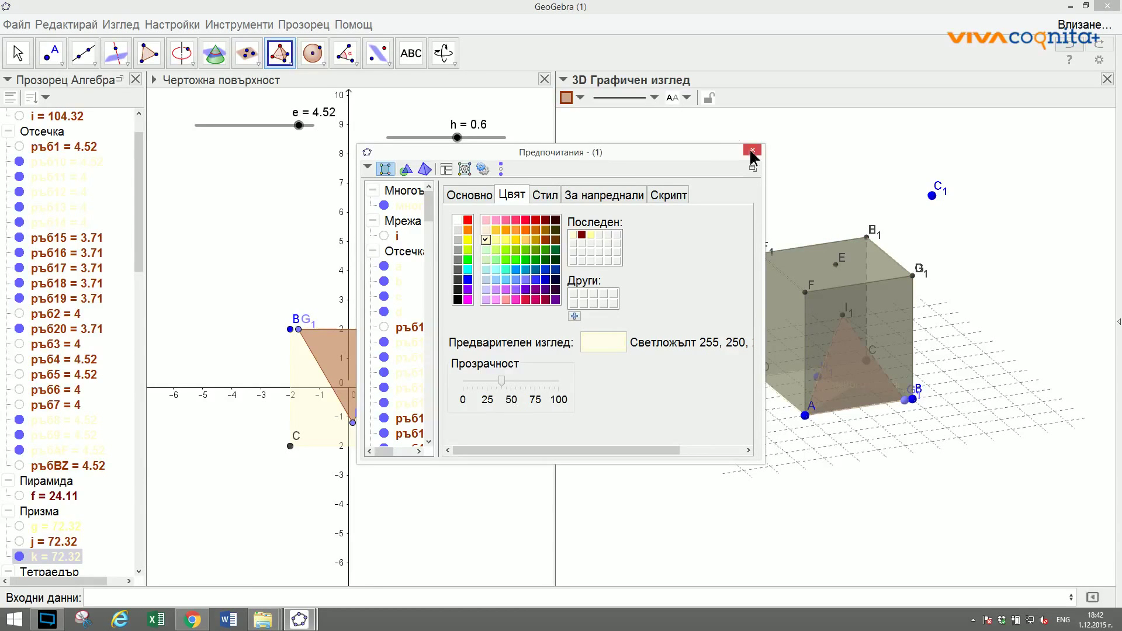
click(751, 150)
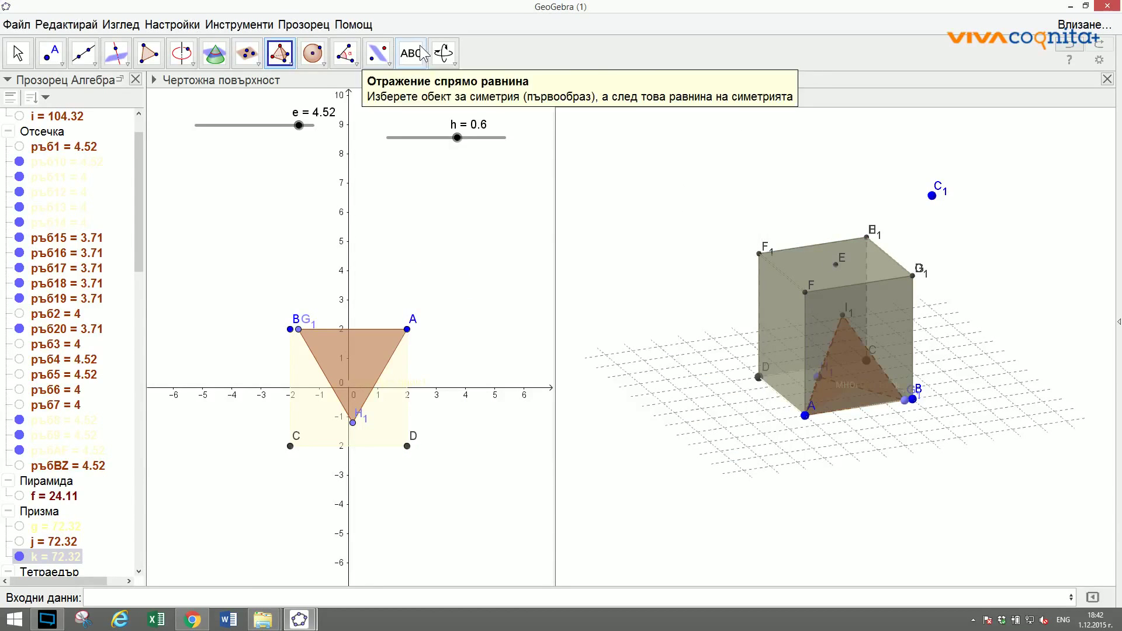
Construct a second regular tetrahedron standing on the prism's top face with one edge between F and F₁.
click(444, 53)
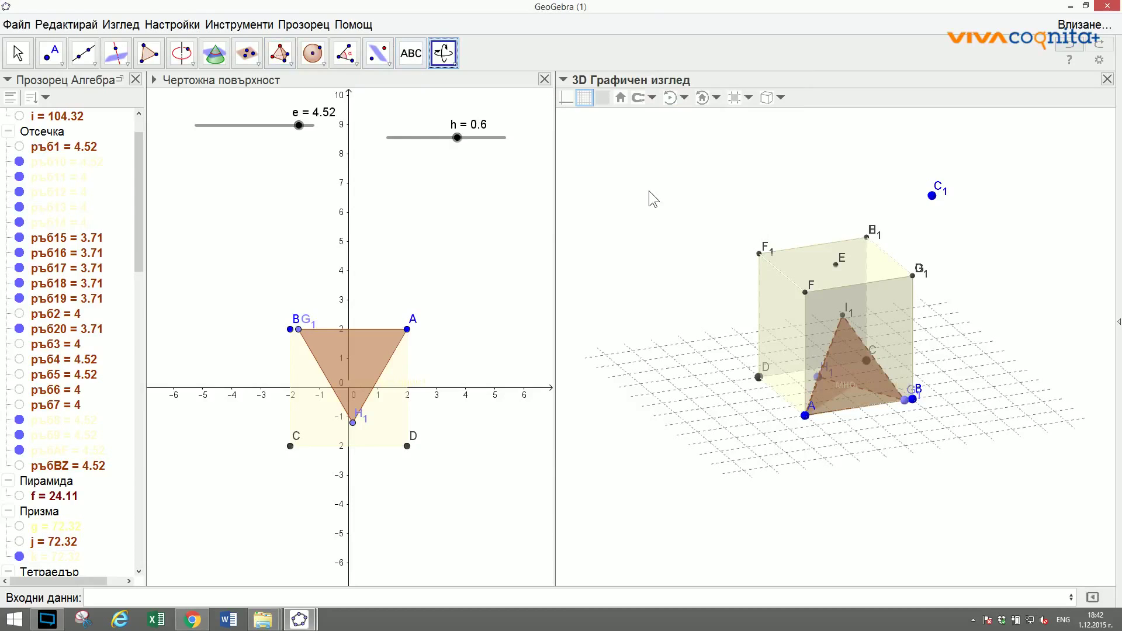
drag(649, 191, 676, 187)
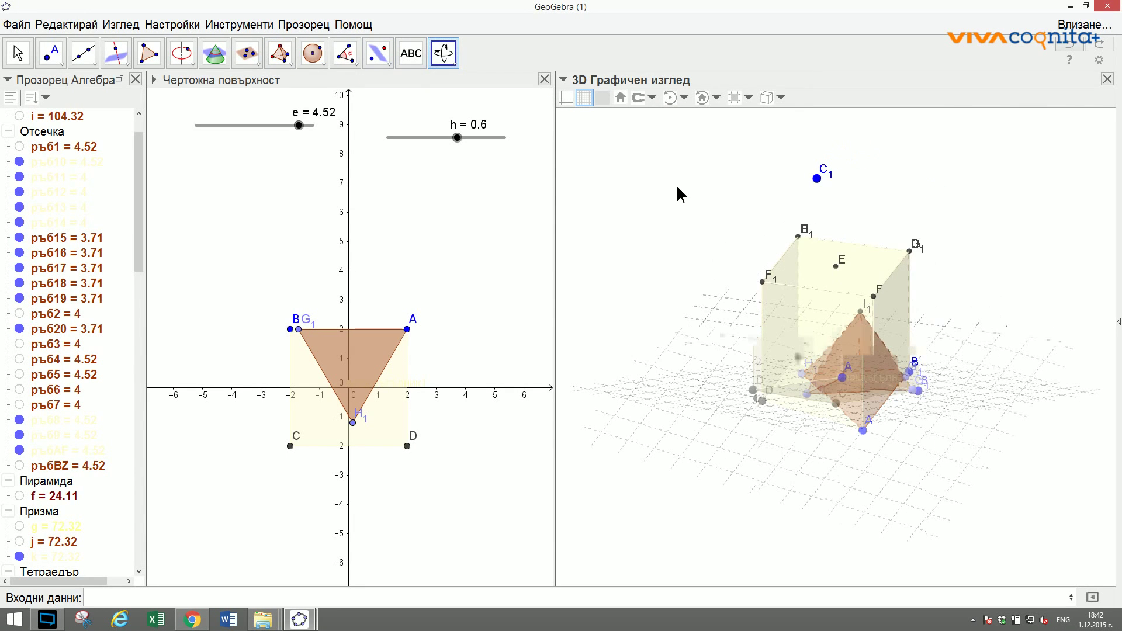
mouse_move(677, 187)
mouse_down()
mouse_move(659, 175)
mouse_move(661, 195)
mouse_up()
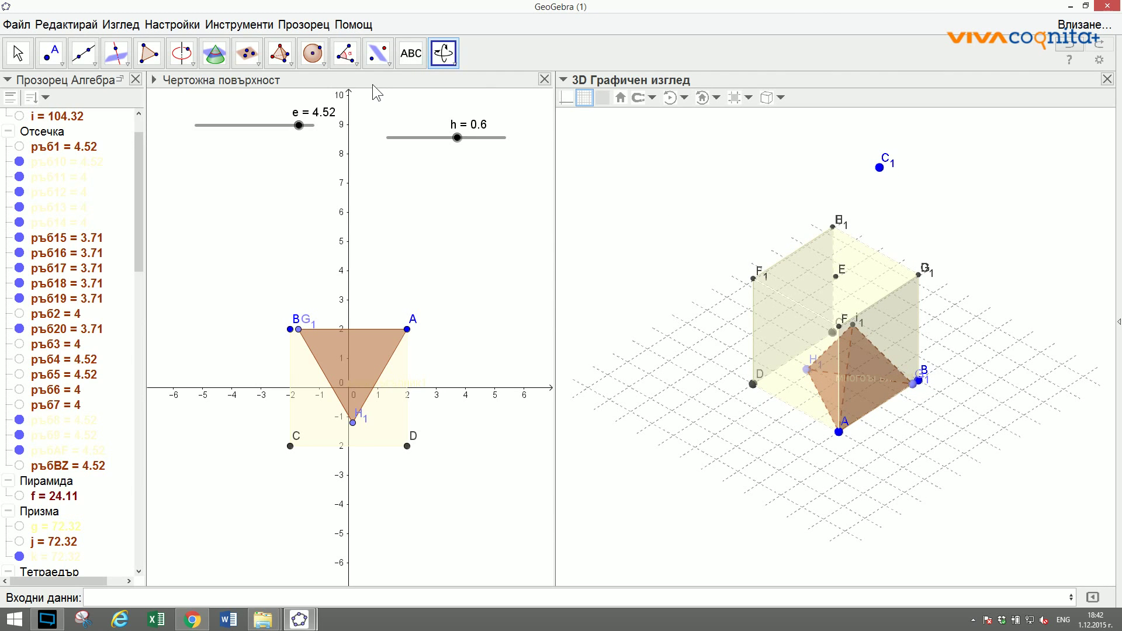
click(279, 52)
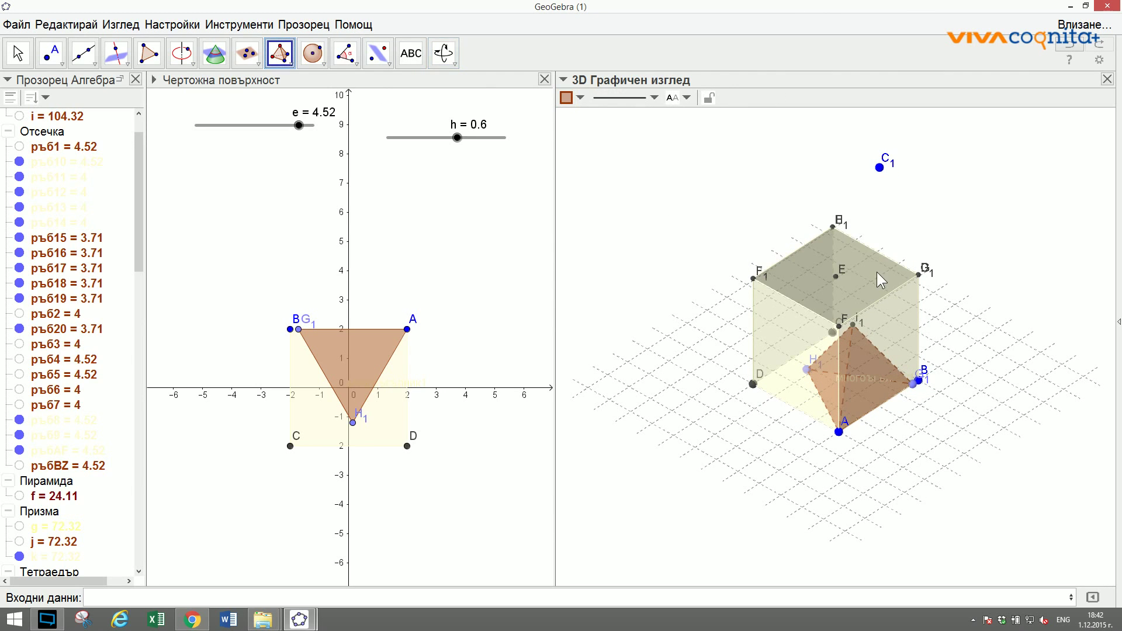
click(837, 324)
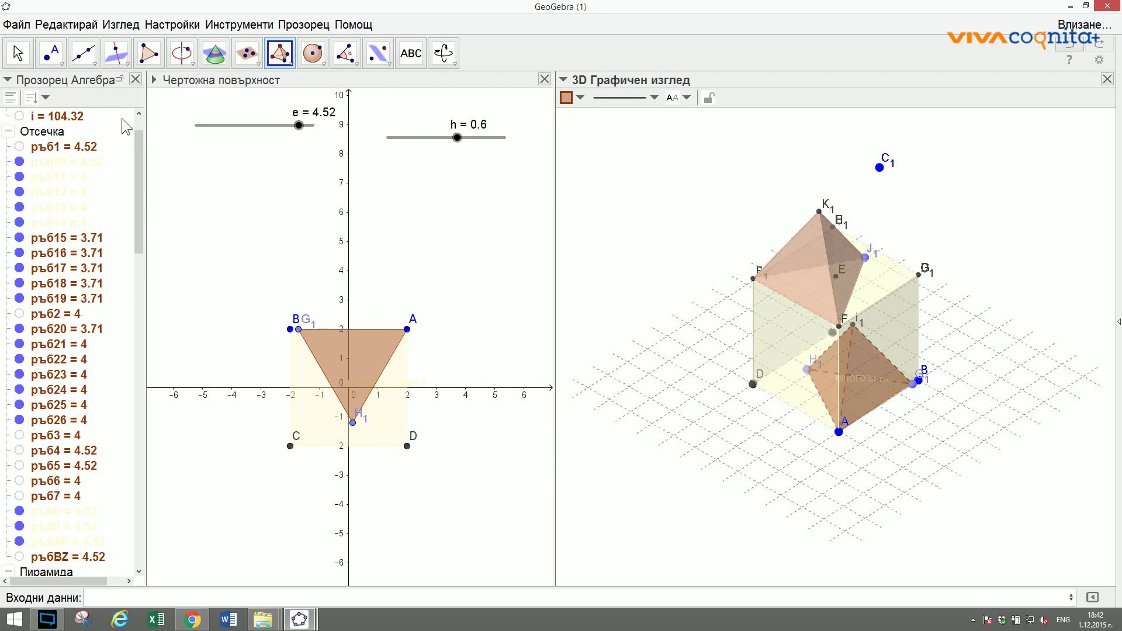
Construct a cube inside the prism with its first edge from A to G₁, edge length about 3.71.
mouse_move(593, 278)
mouse_down()
mouse_move(574, 243)
mouse_move(584, 261)
mouse_up()
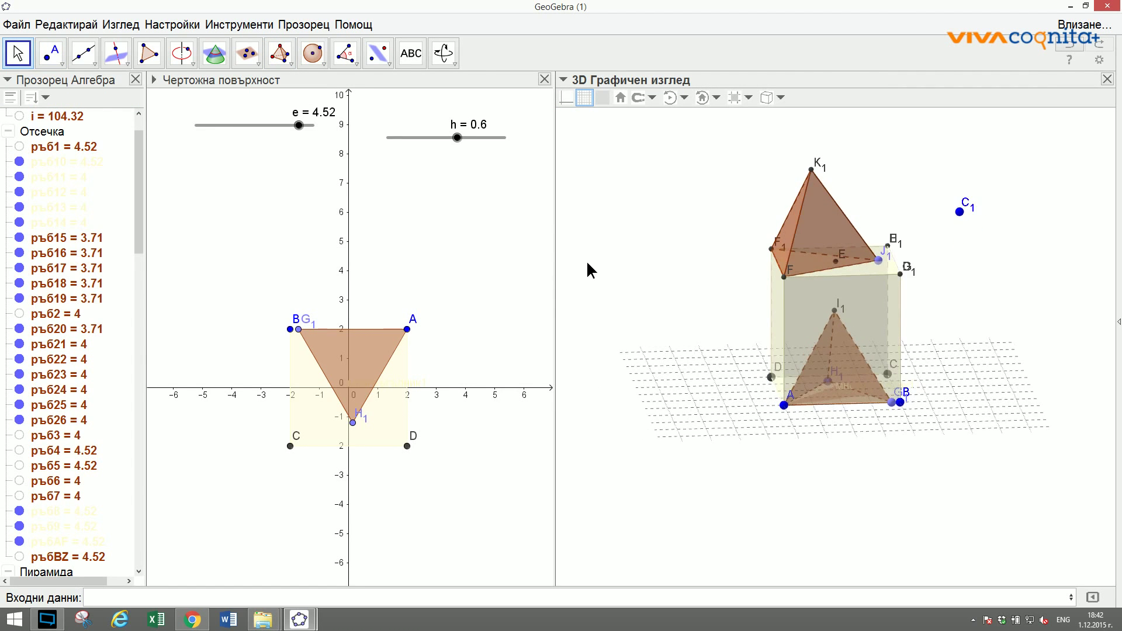
click(290, 62)
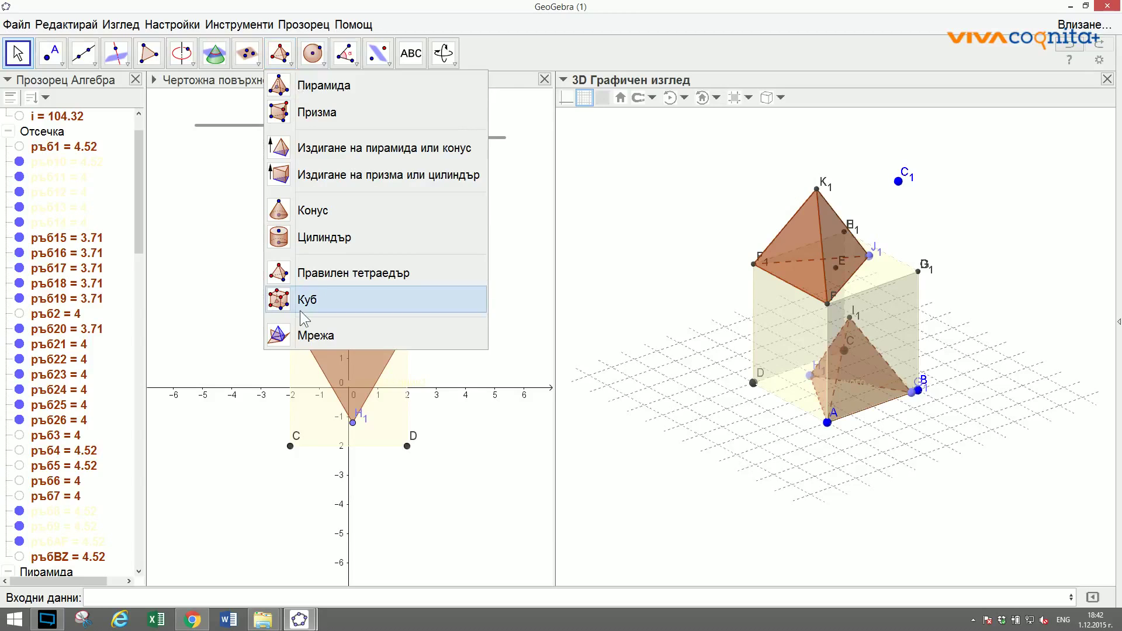
click(290, 61)
click(289, 62)
click(308, 301)
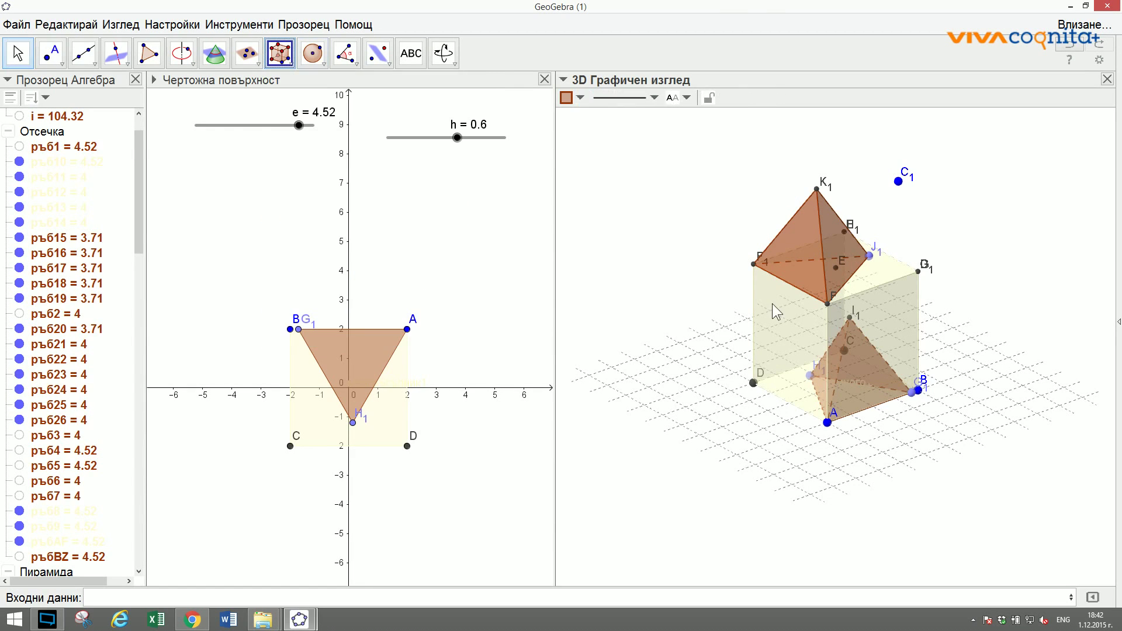
click(827, 422)
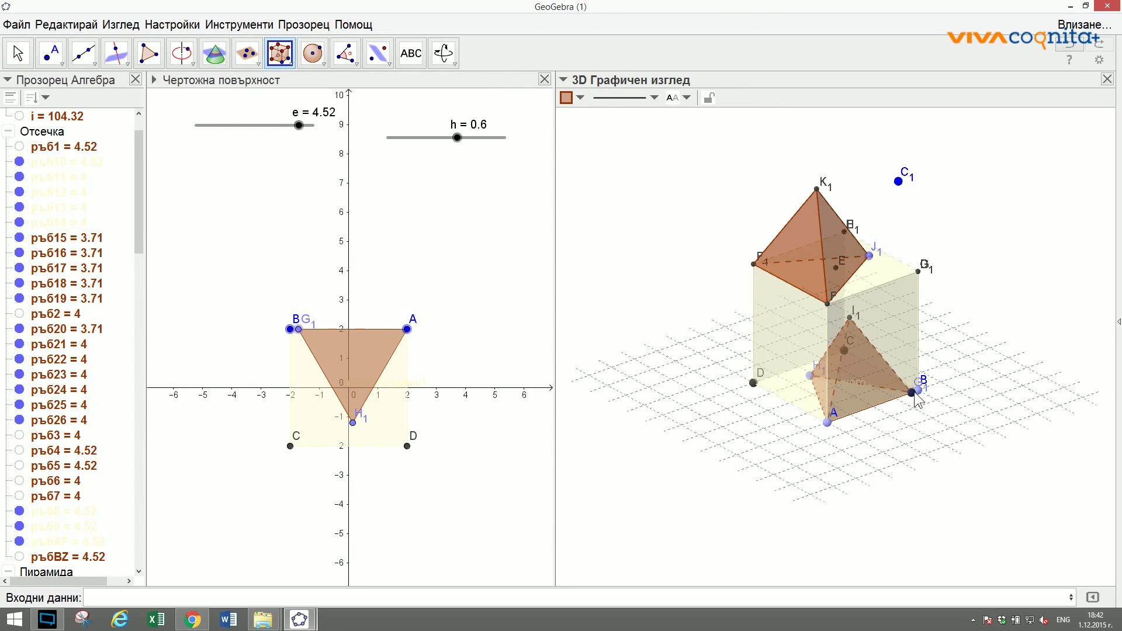
click(918, 390)
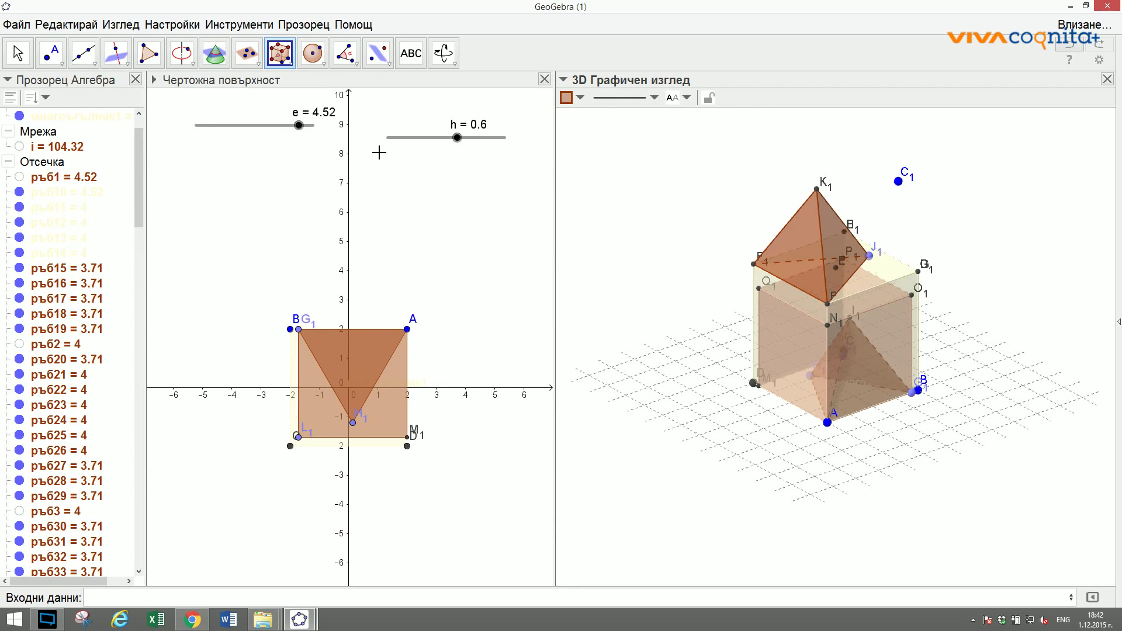
Delete all objects of the prism, tetrahedra and cube construction.
key(Escape)
drag(613, 212, 596, 236)
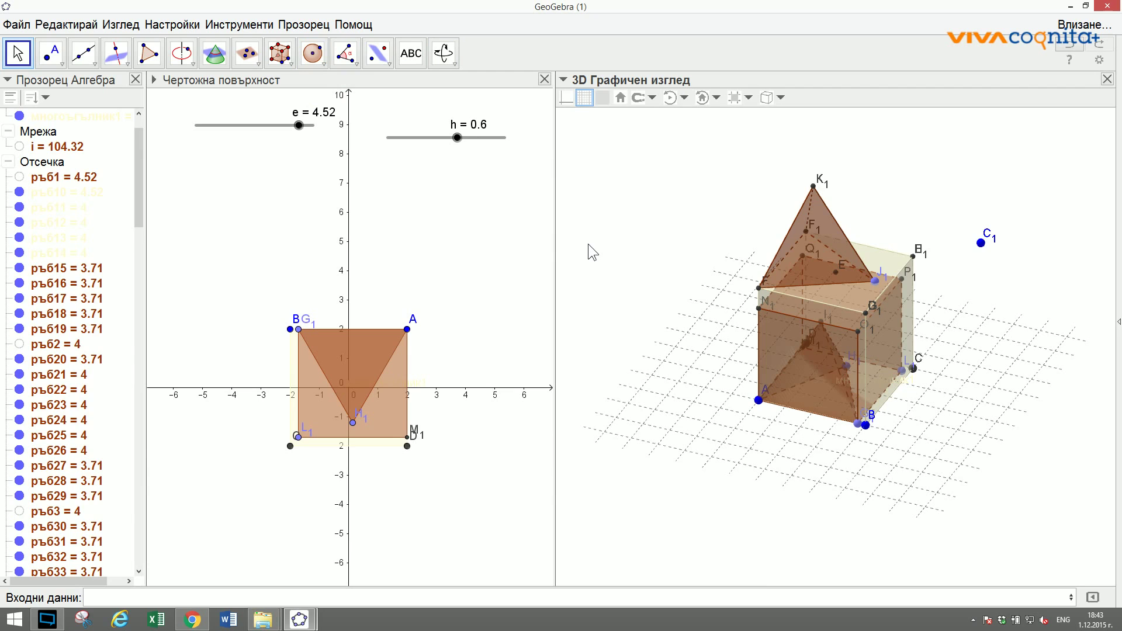
key(ctrl+a)
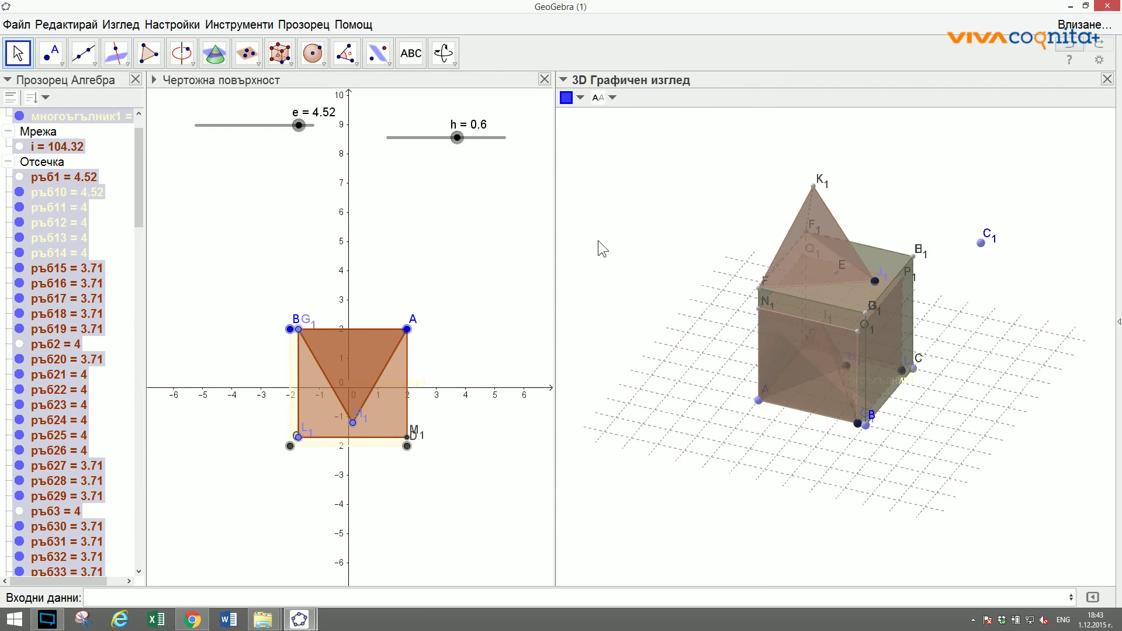
key(Delete)
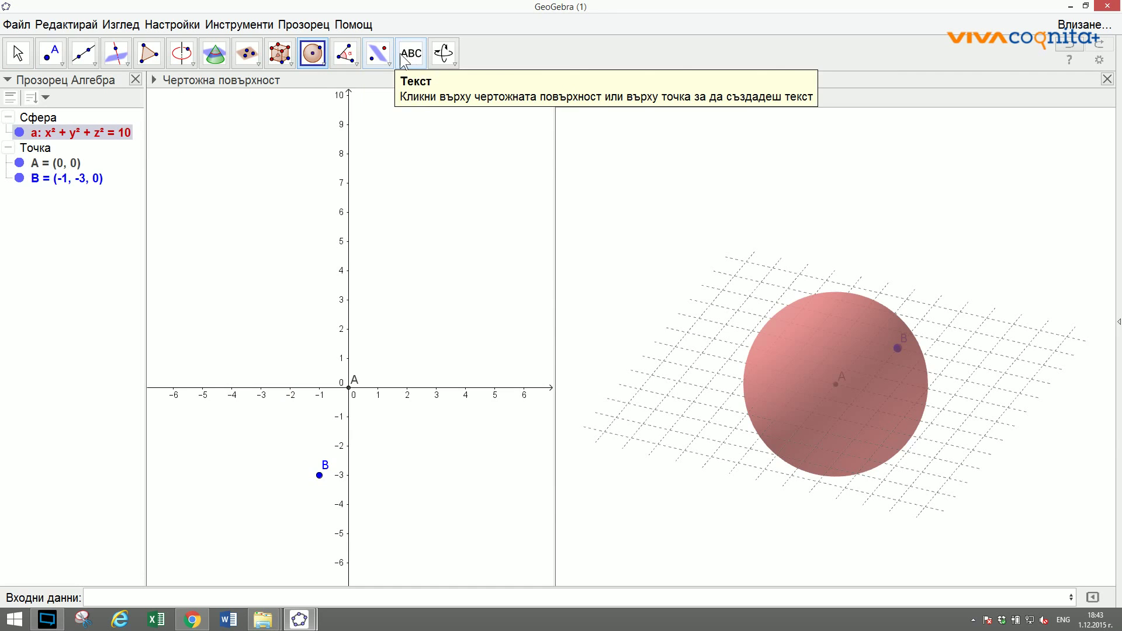
click(443, 53)
drag(631, 220, 612, 182)
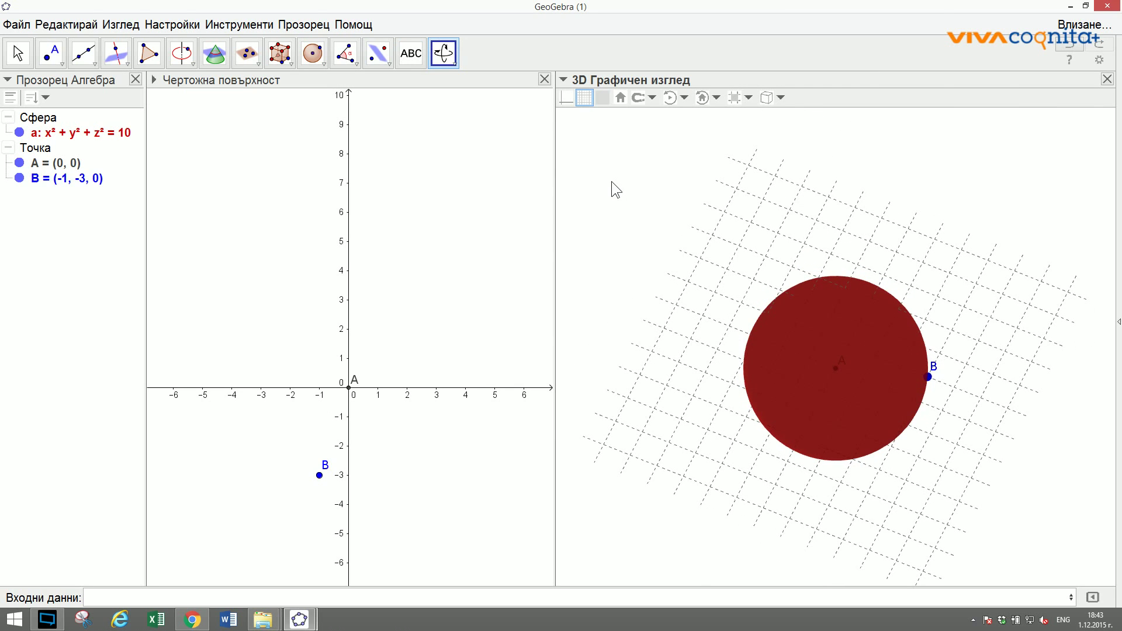
right_drag(611, 181, 605, 201)
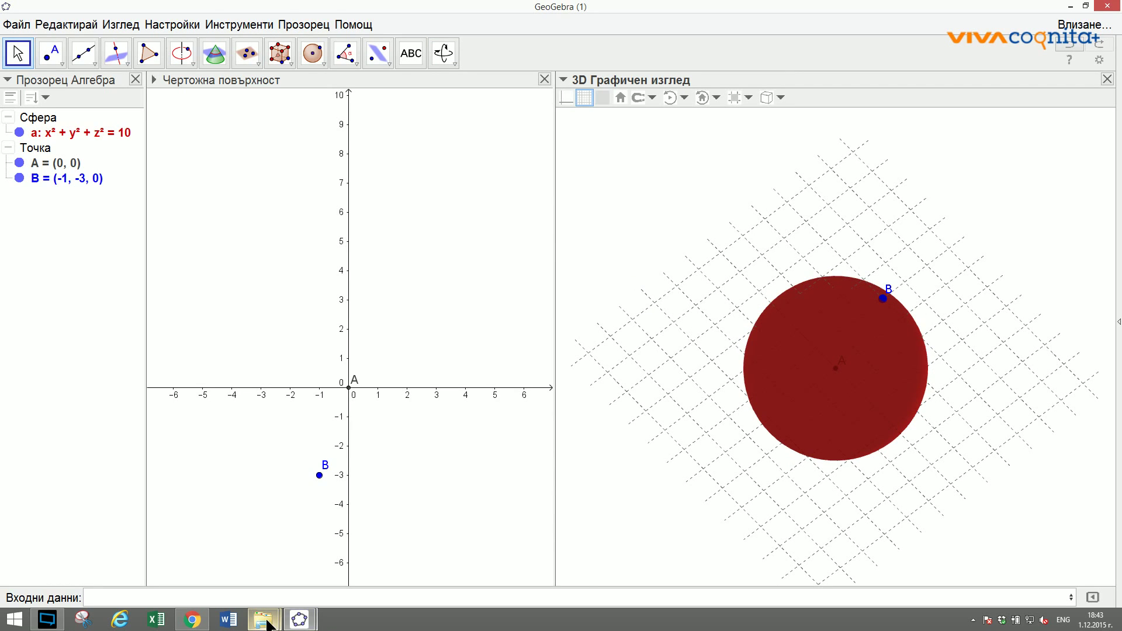
Switch to File Explorer and open the folder 10_Геометрични тела in Dropbox under 1_GeoGebra_online kurs, 1-Lections GeoGebra.
mouse_move(264, 624)
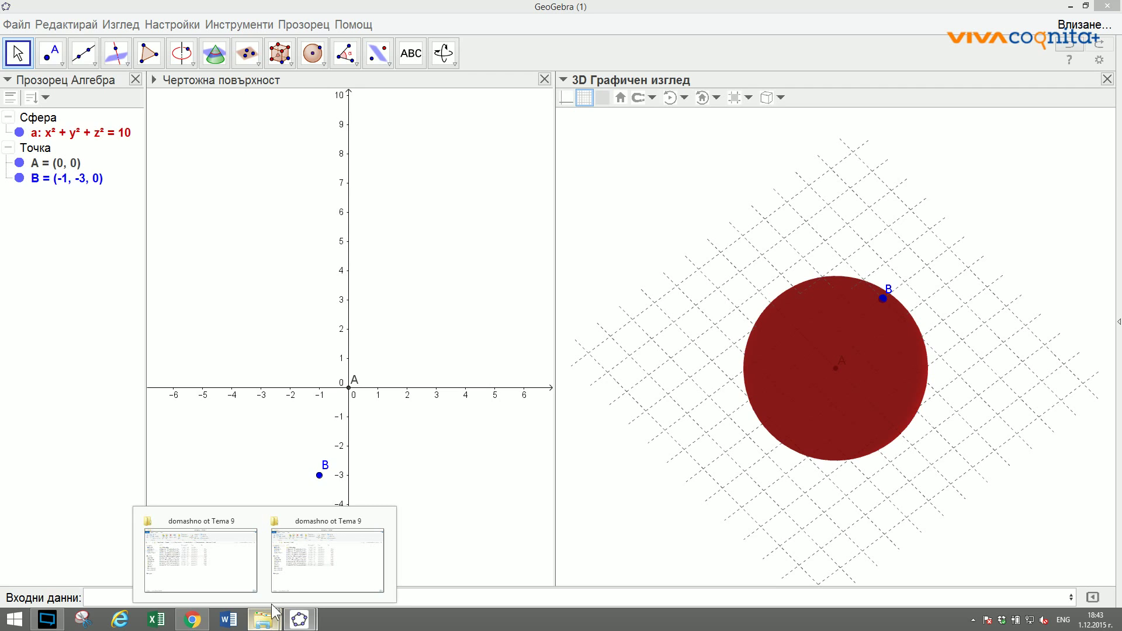
click(321, 561)
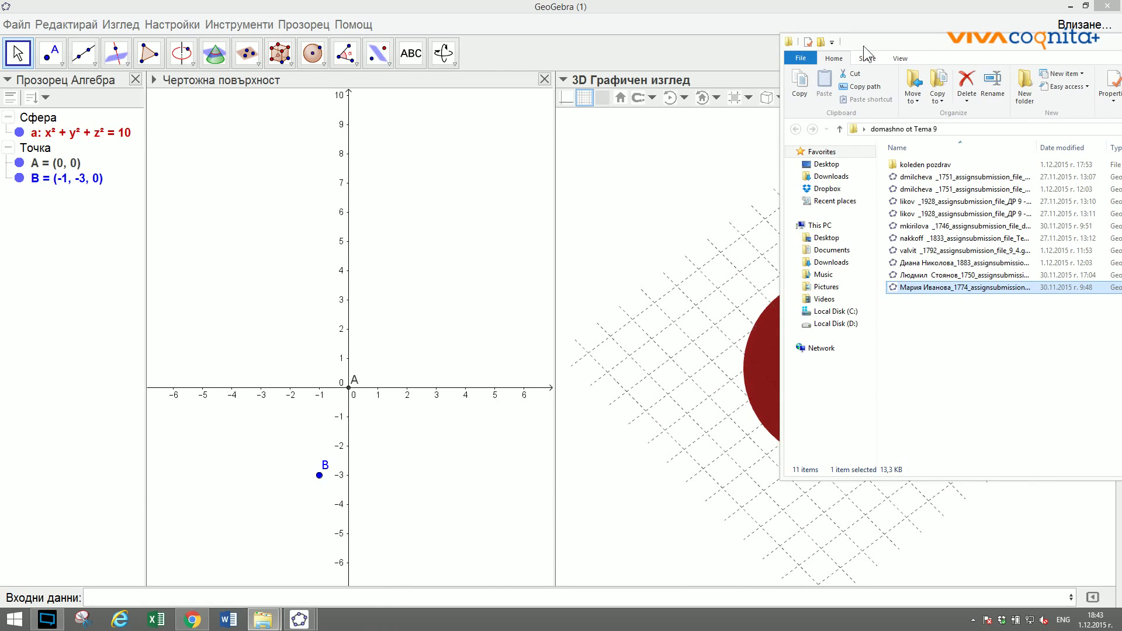
click(840, 128)
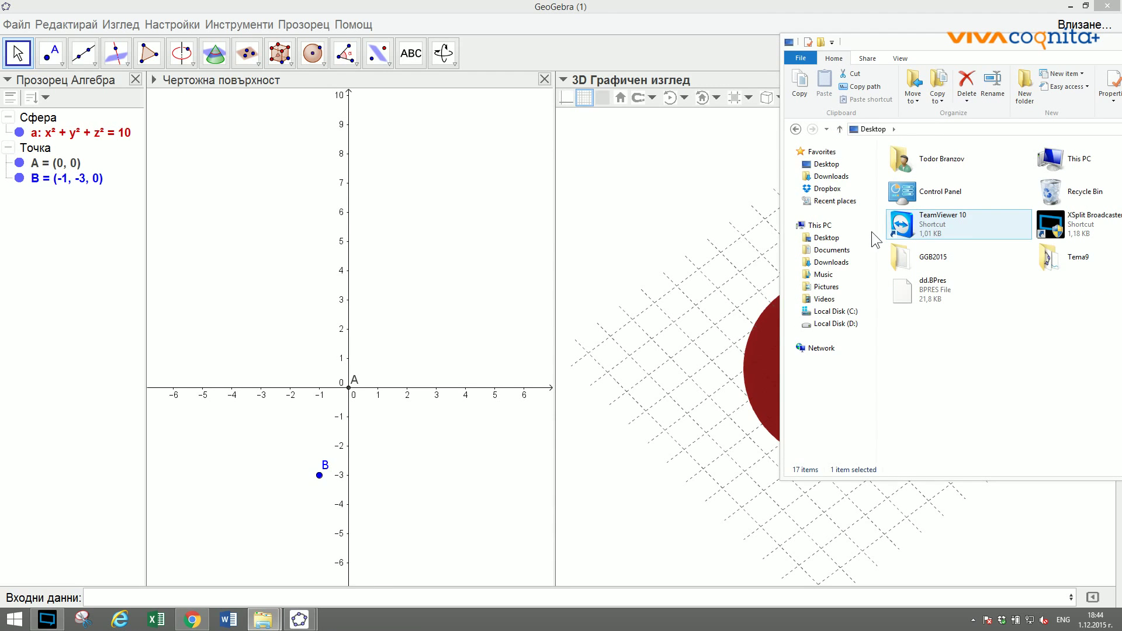
click(828, 190)
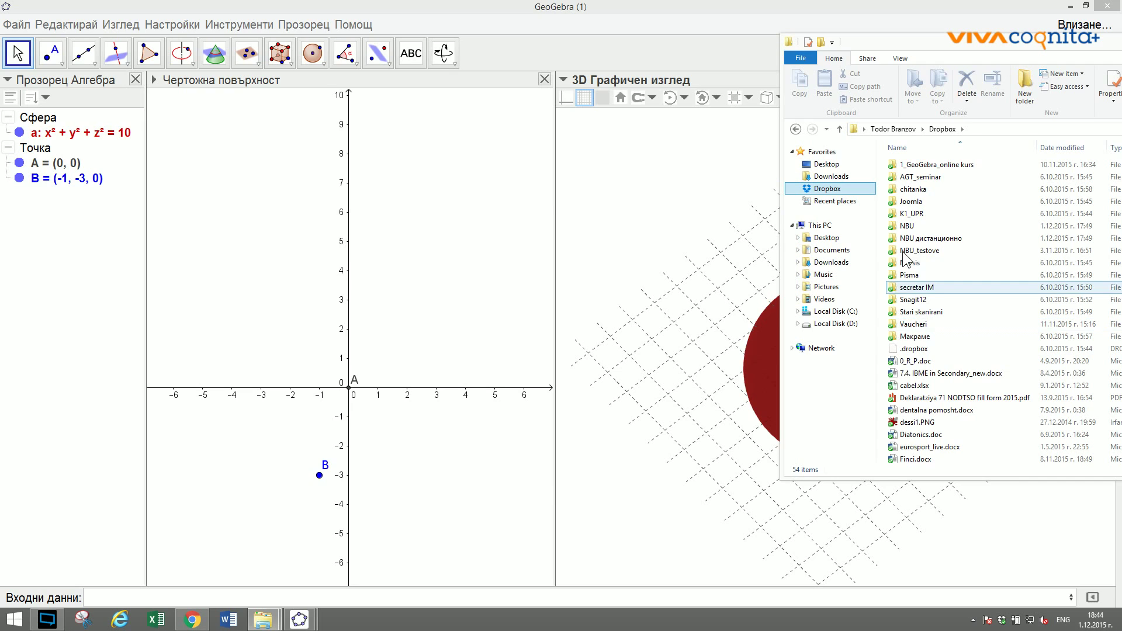
double_click(895, 167)
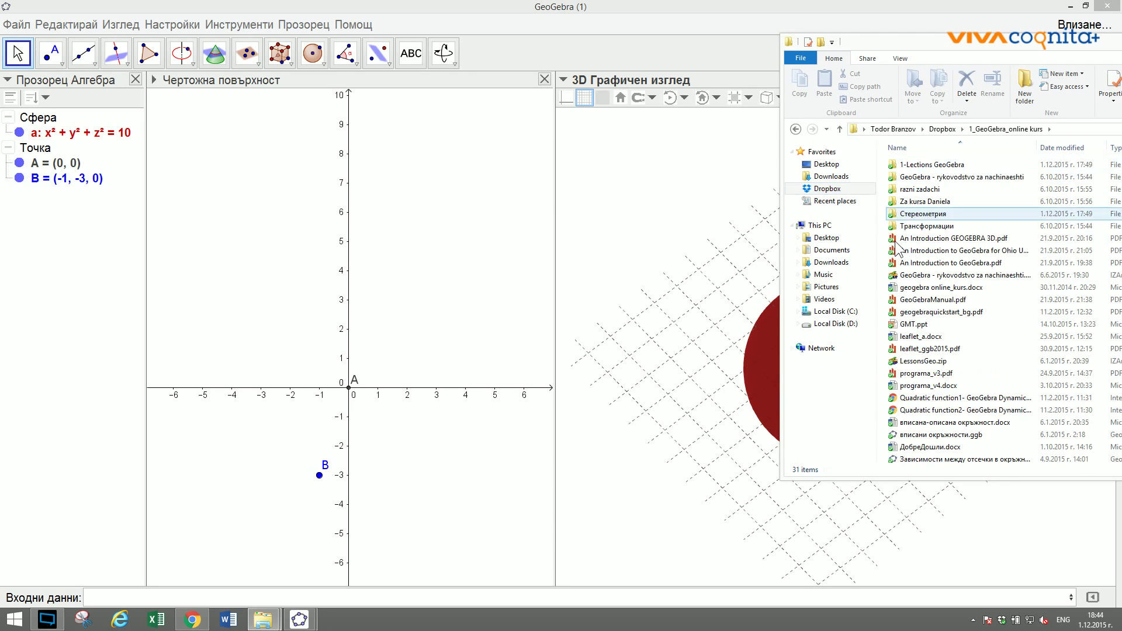
double_click(894, 165)
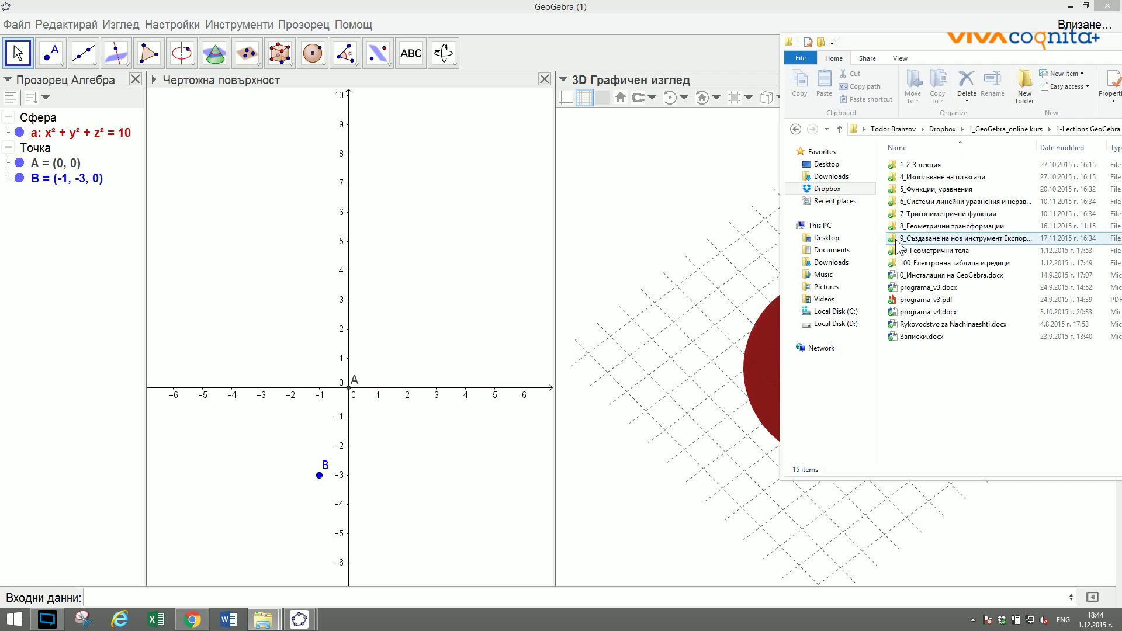
click(893, 251)
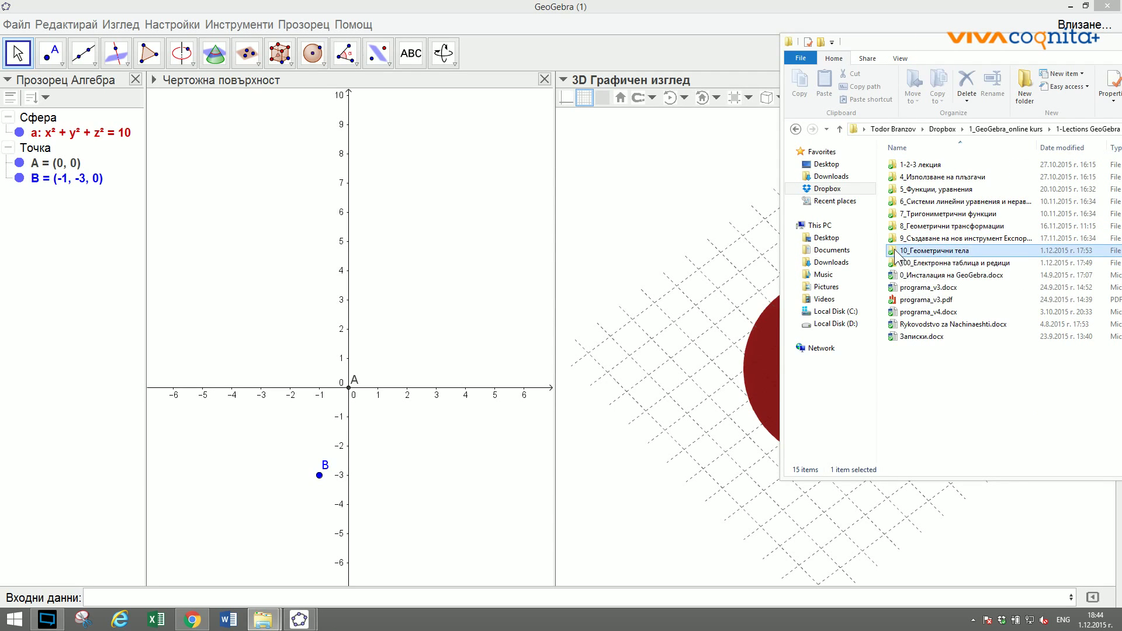
double_click(896, 252)
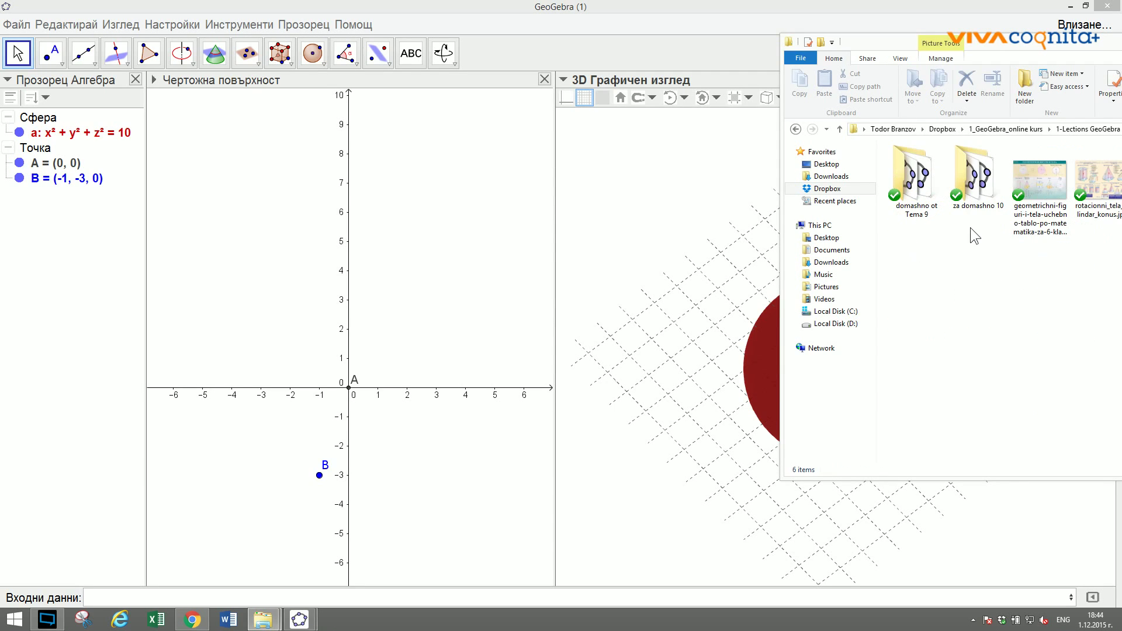
Minimize GeoGebra, bring the rest of the folder window into view and open Геометрични тела.docx in Word.
click(995, 31)
click(1069, 7)
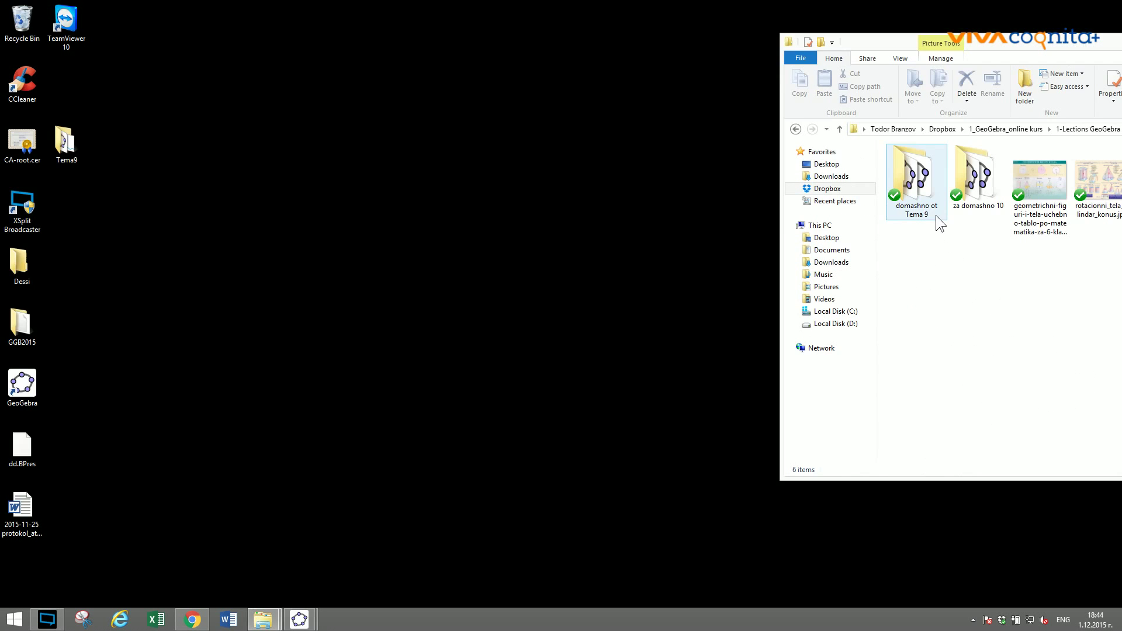
drag(986, 262, 955, 268)
drag(973, 46, 756, 68)
double_click(1011, 208)
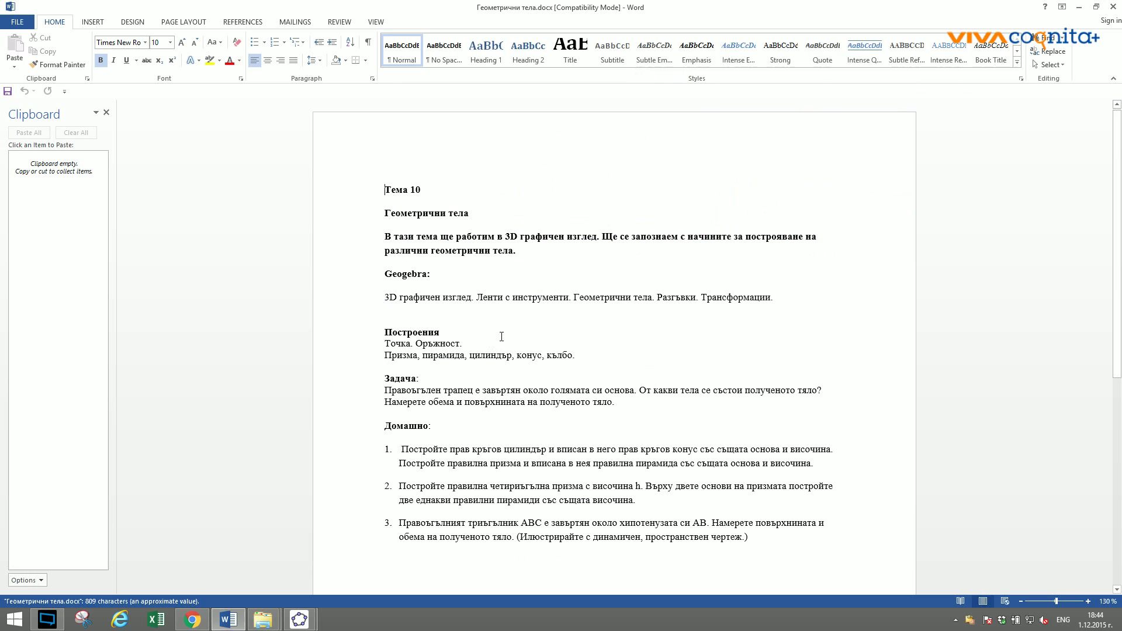
Copy the first line of the Задача paragraph, from "Правоъгълен трапец" to "полученото тяло?".
scroll(451, 361, down, 3)
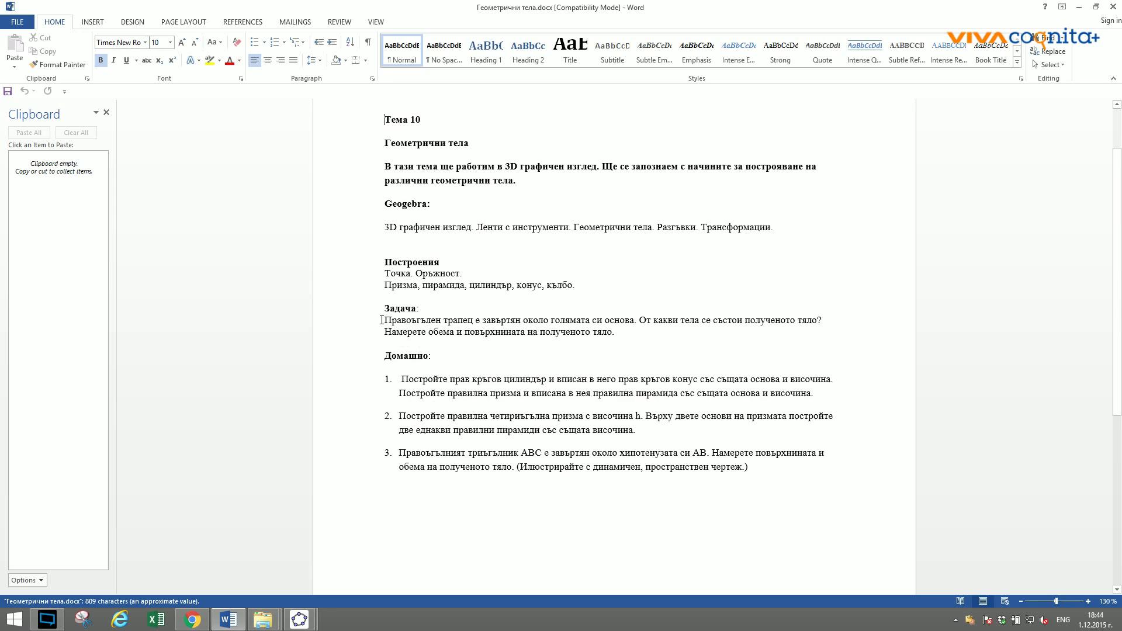
drag(385, 319, 628, 338)
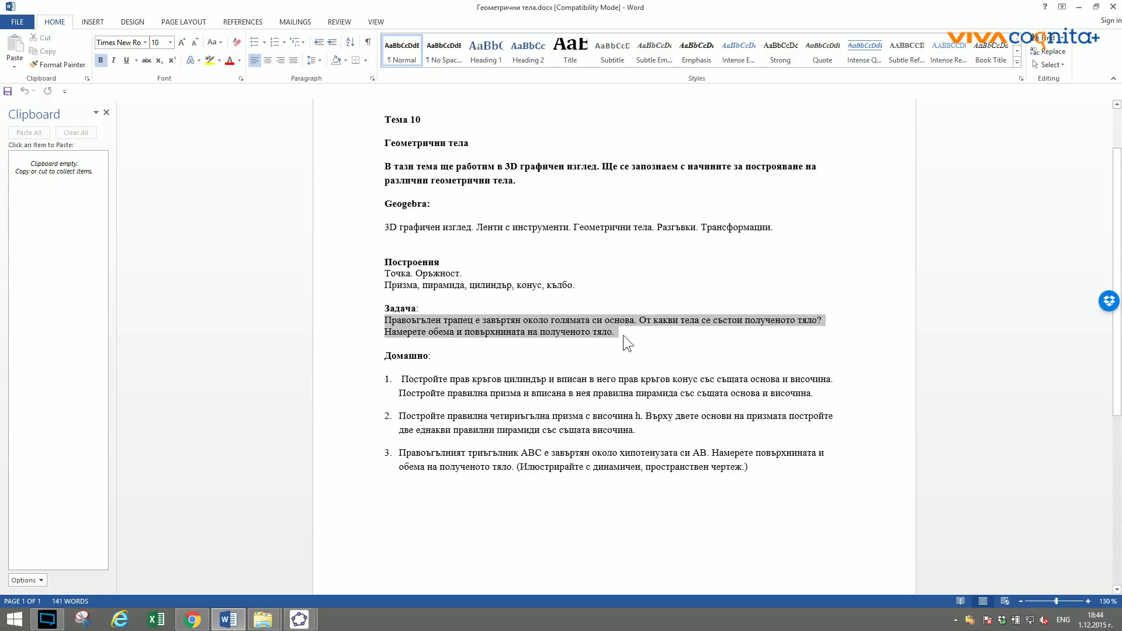
click(500, 348)
drag(384, 320, 826, 321)
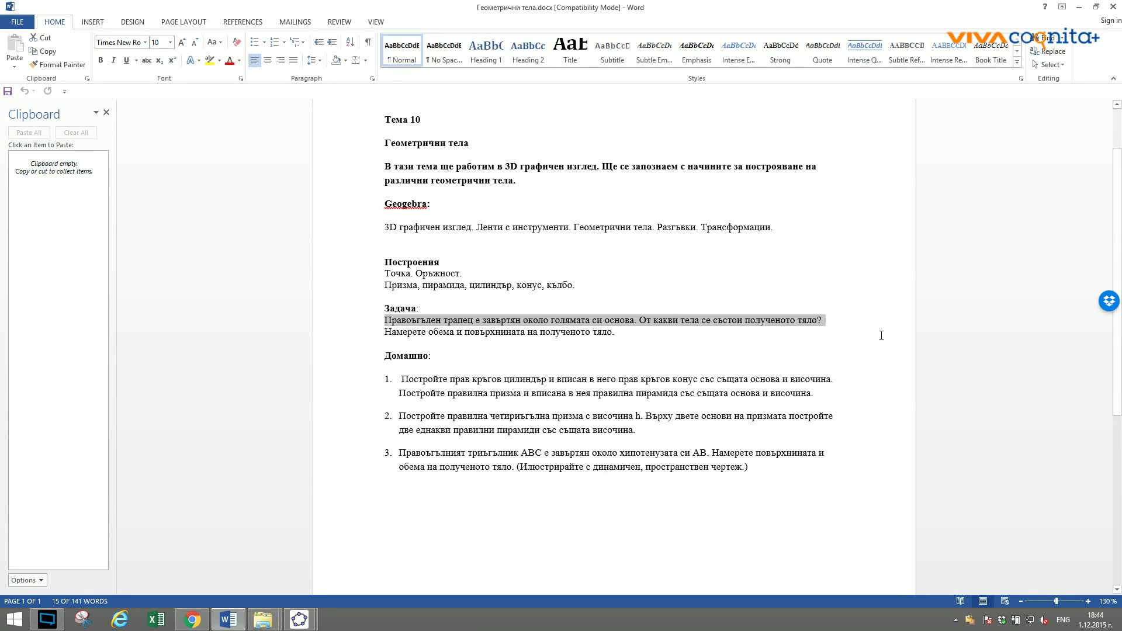
key(ctrl+c)
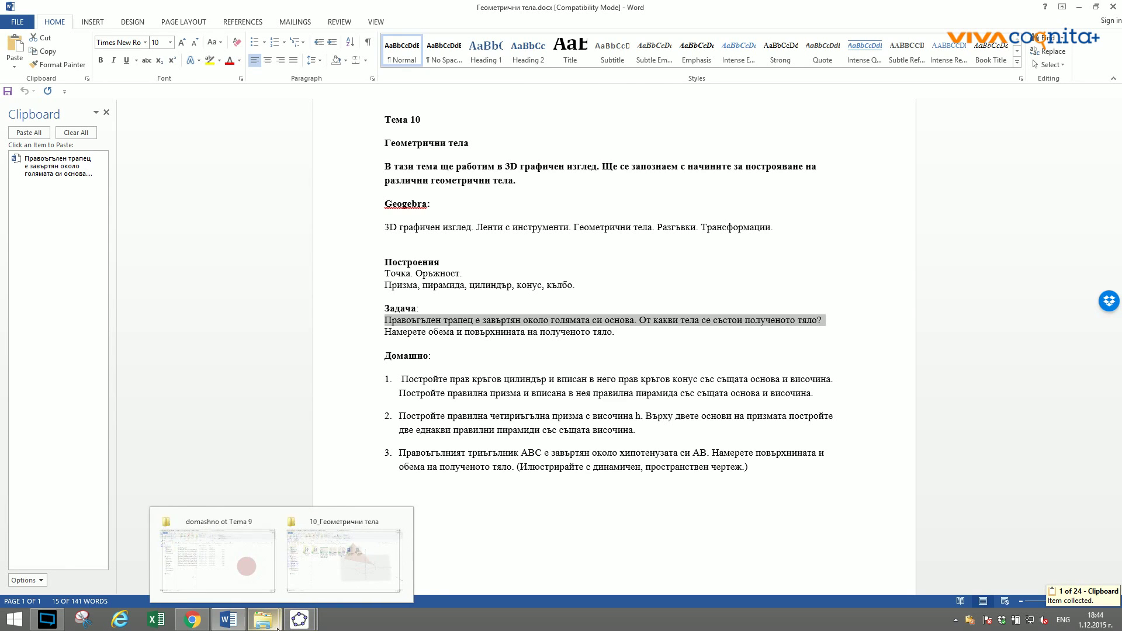
Switch to the GeoGebra (1) window and delete the sphere with its points A and B.
click(299, 620)
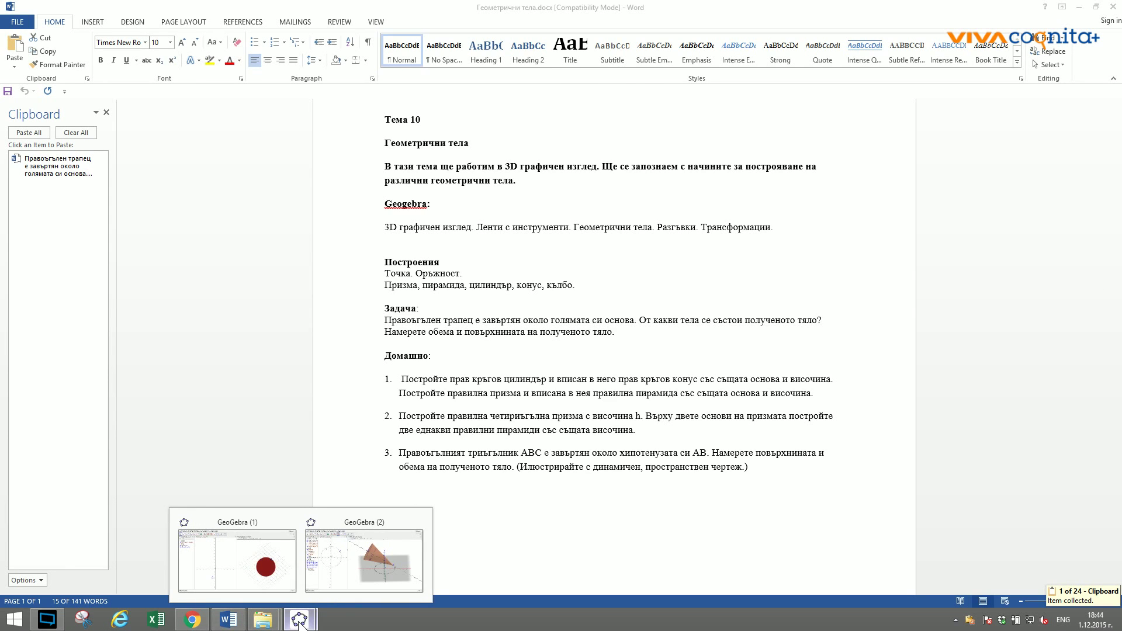
click(259, 574)
key(ctrl+a)
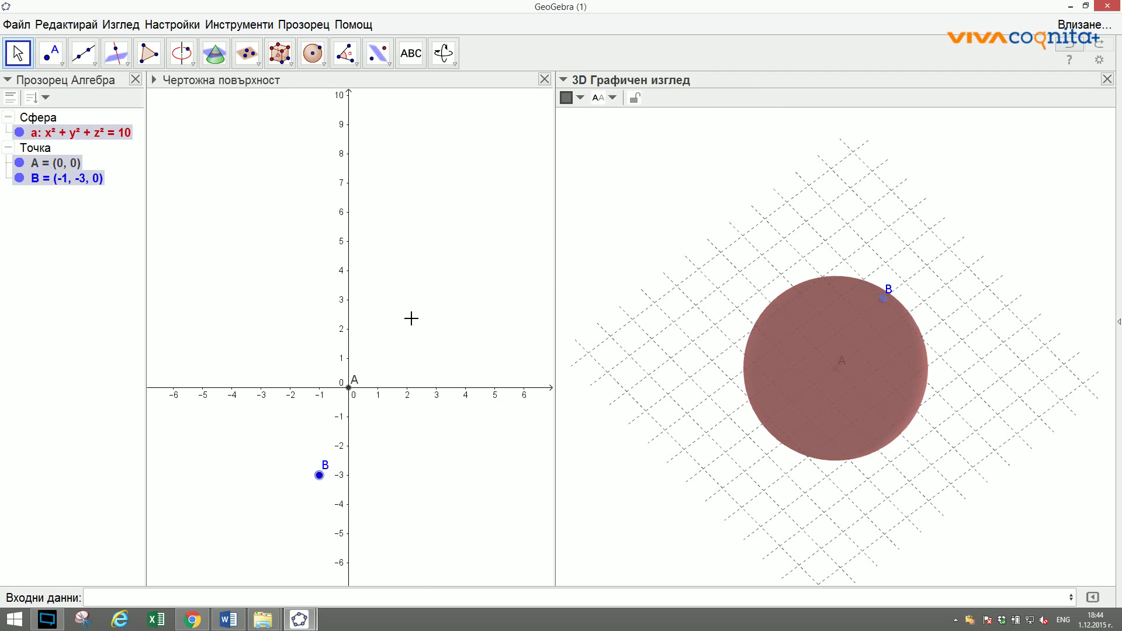
key(Delete)
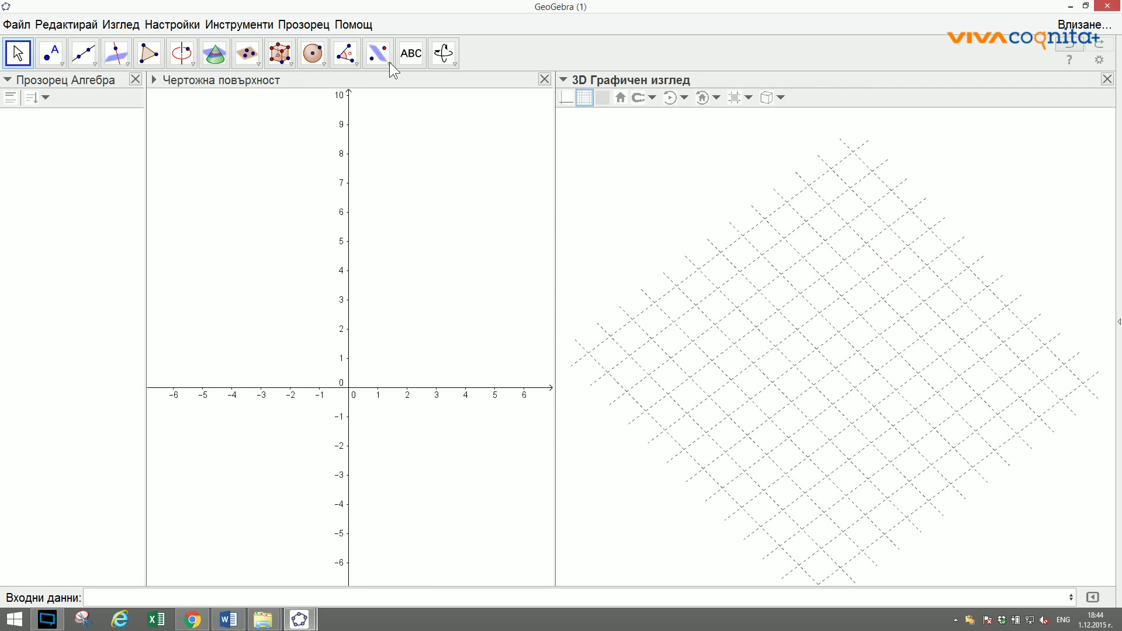
Place the copied problem statement about the rotated trapezoid as a text in the upper part of the 2D view.
click(411, 53)
click(218, 174)
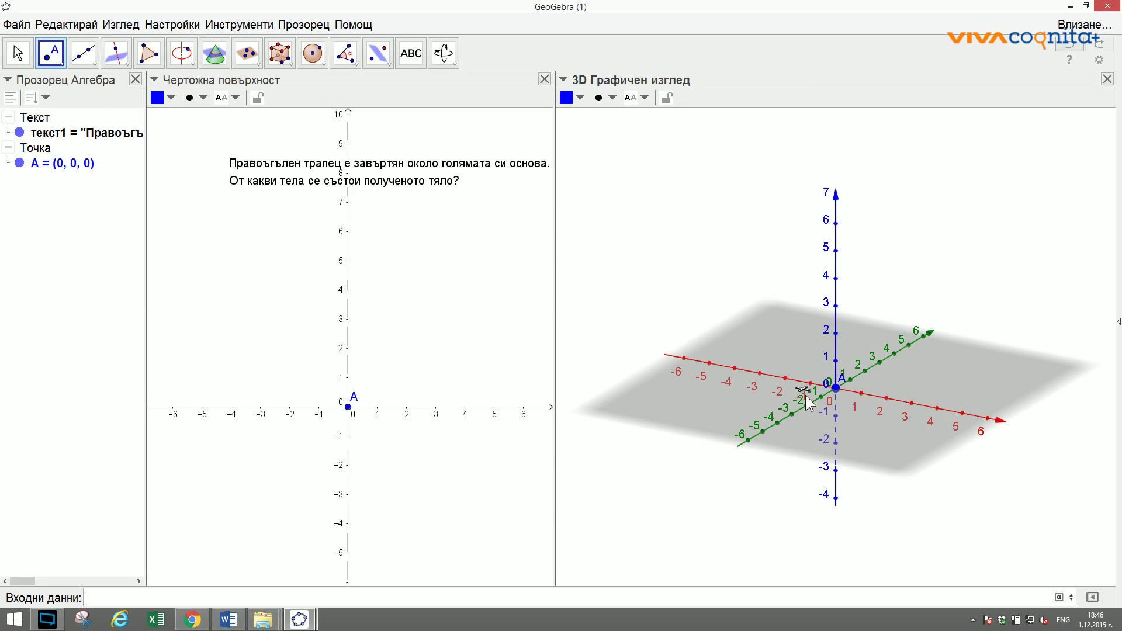
Try to place a second point B at the origin and move it up along the z-axis.
click(823, 395)
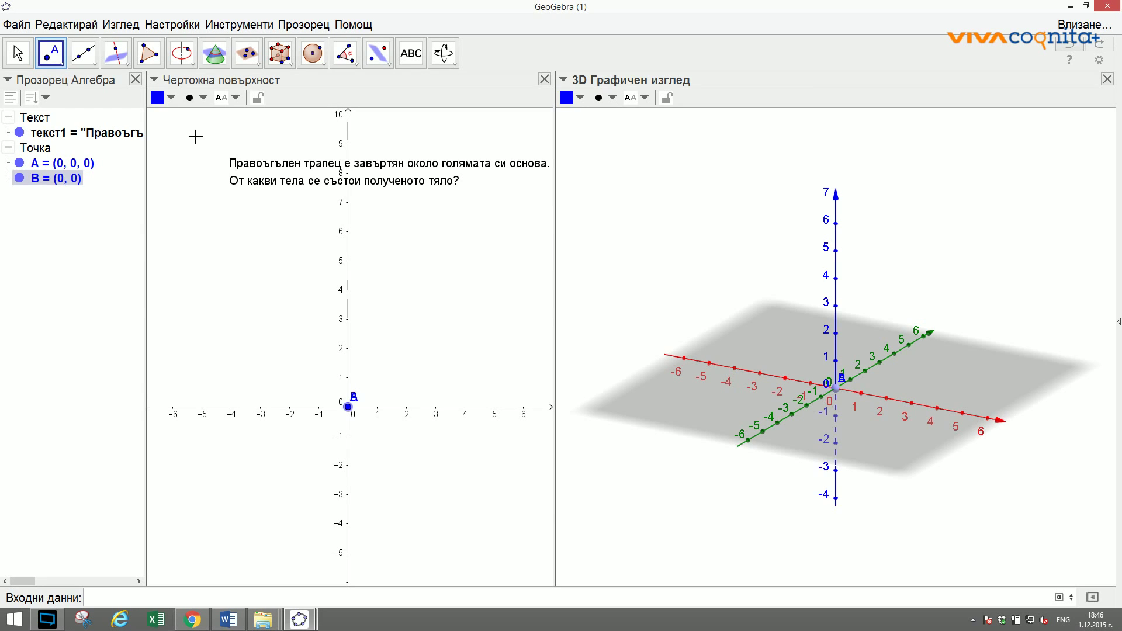
drag(829, 388, 836, 241)
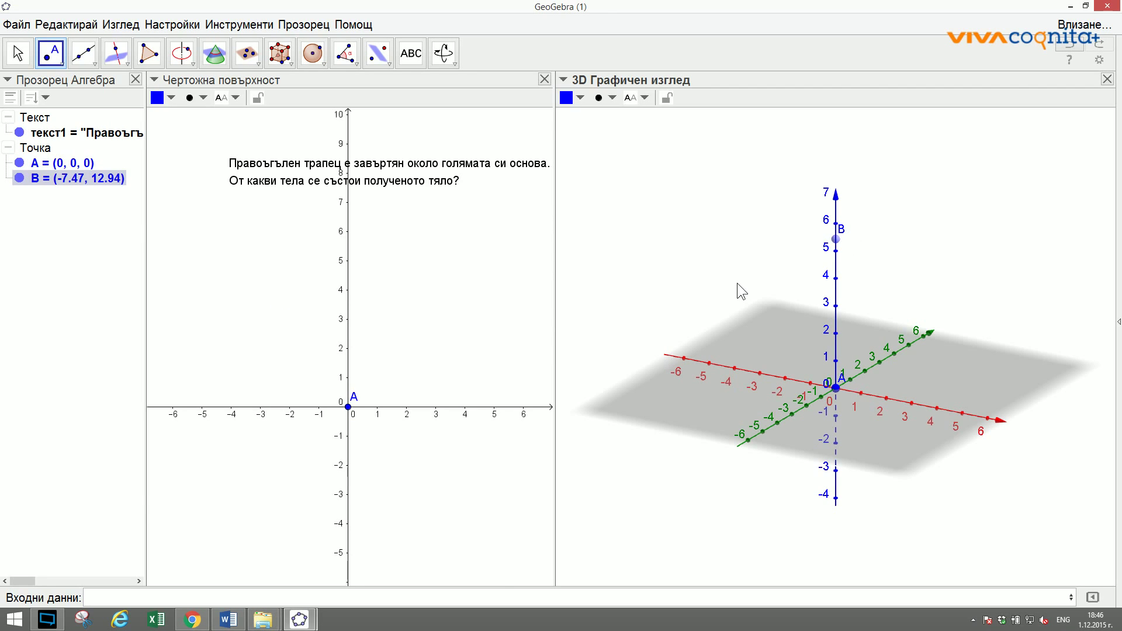
Set the coordinates of point B to (-7.4, 0, 5).
double_click(69, 179)
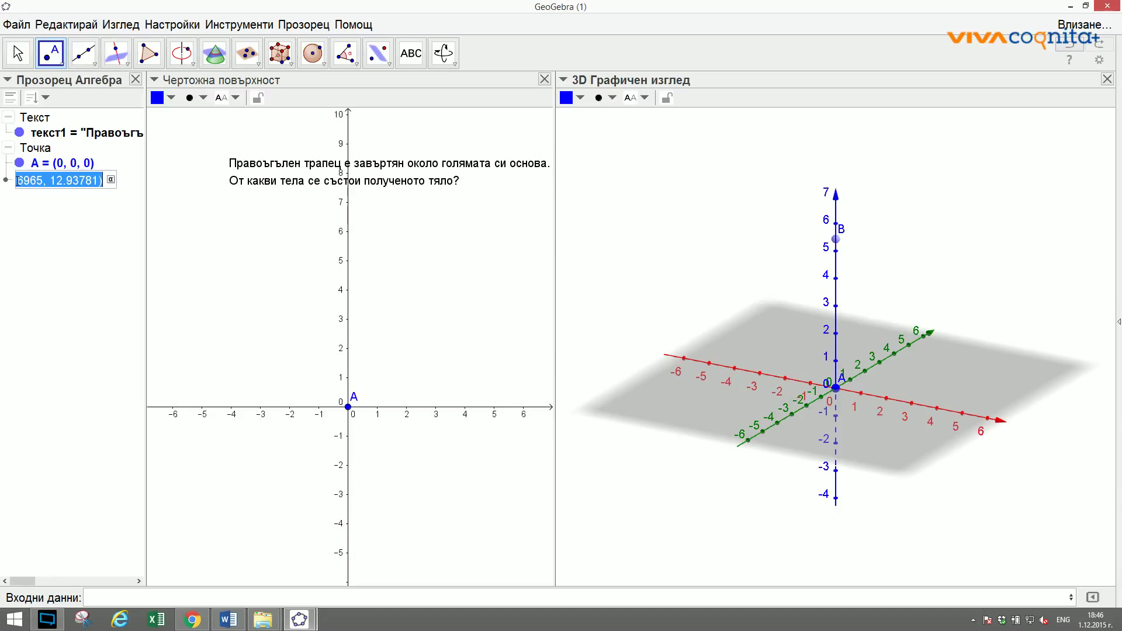
drag(18, 180, 100, 180)
key(BackSpace)
text(, 0, 5)
key(Return)
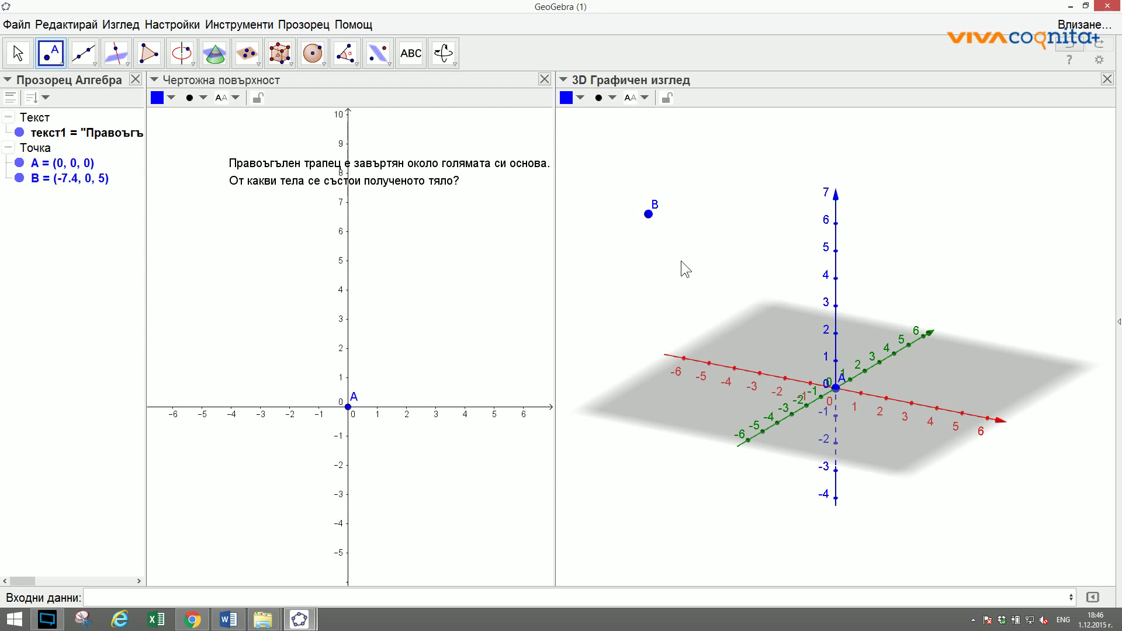
Delete point B from the 3D view.
click(26, 59)
drag(653, 278, 639, 282)
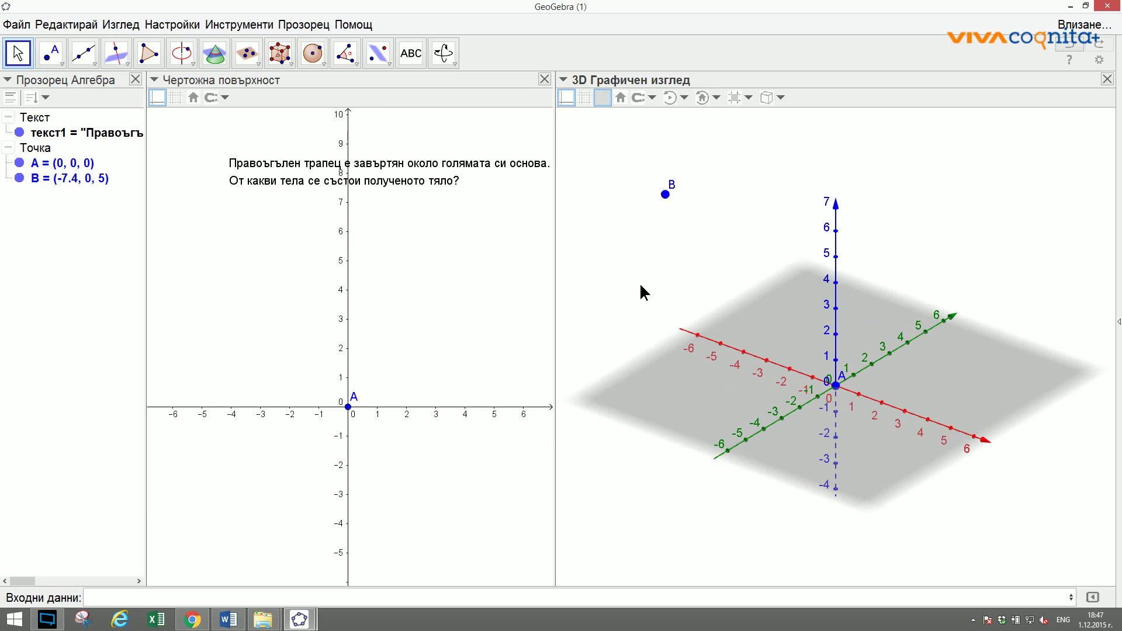
right_click(664, 193)
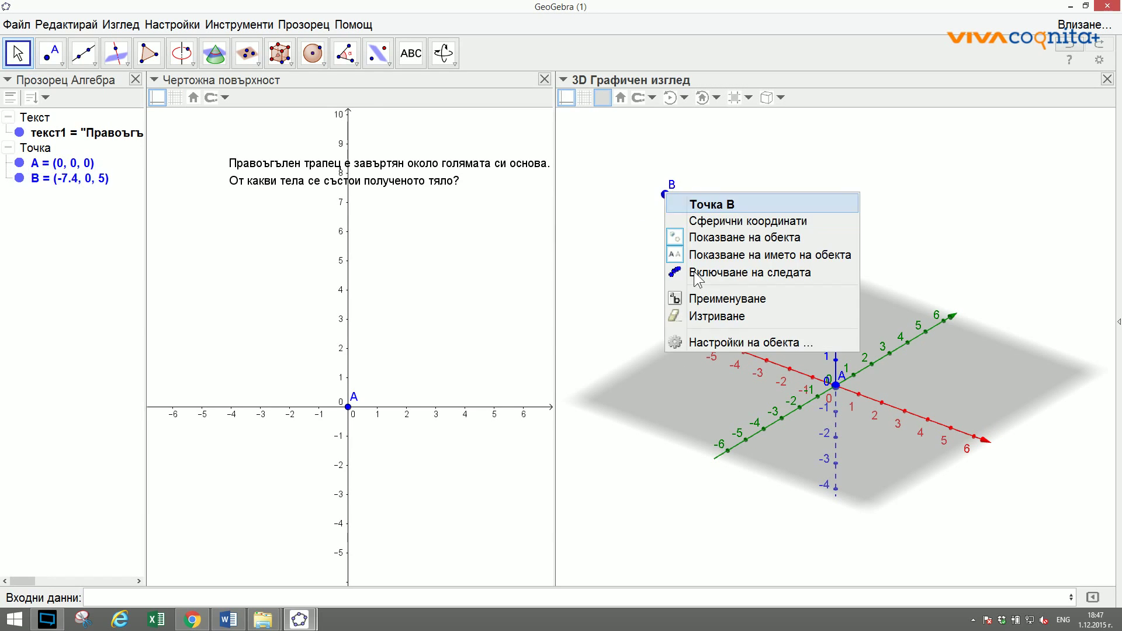
click(718, 316)
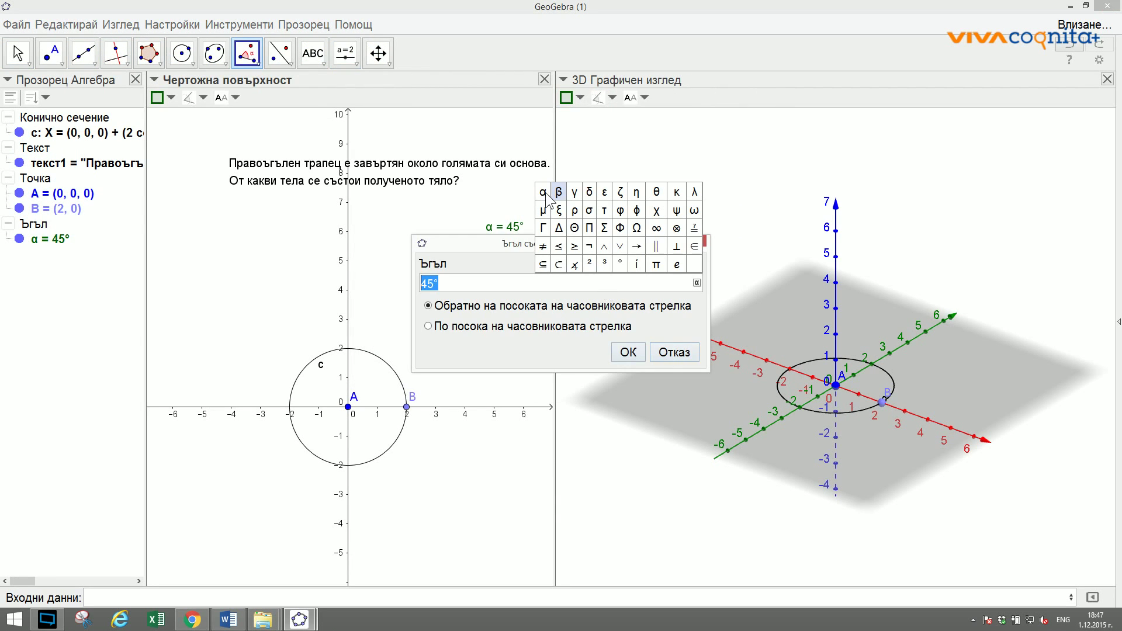
Rotate point B counterclockwise about A by the angle α.
click(544, 193)
click(627, 351)
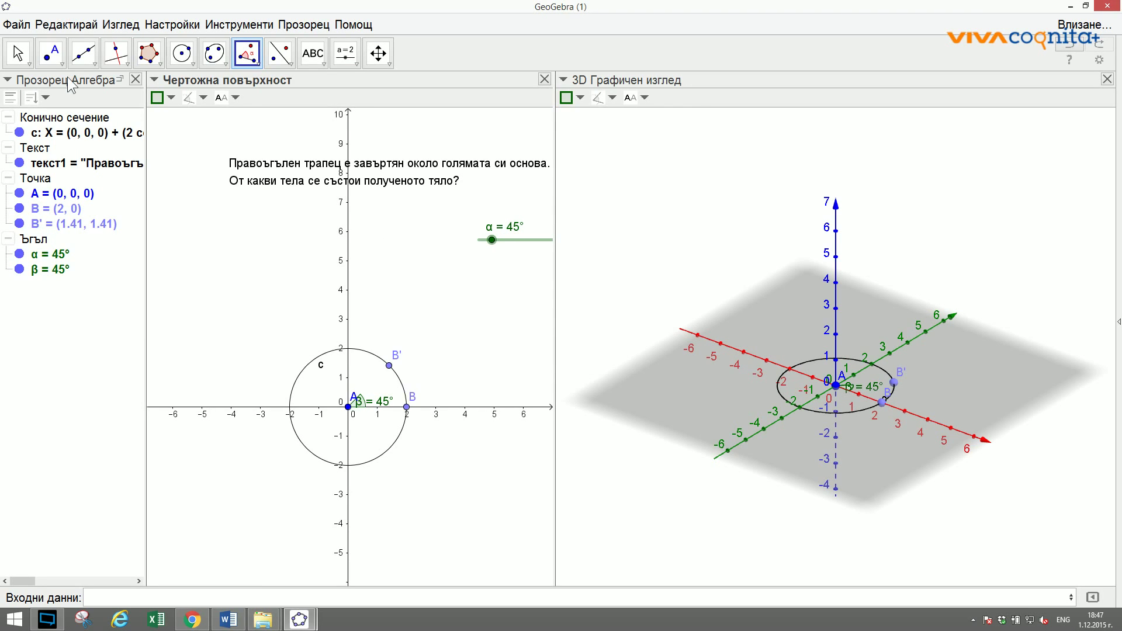
click(17, 54)
click(388, 365)
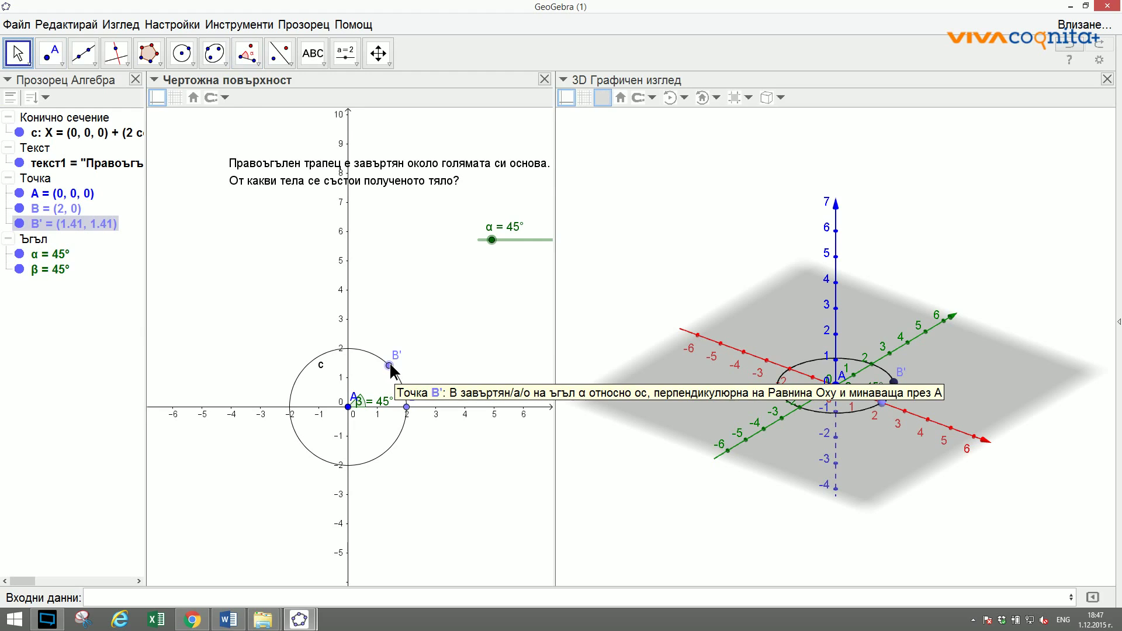
Set the angle slider α to 72° to move the rotated point B' along the circle.
click(351, 371)
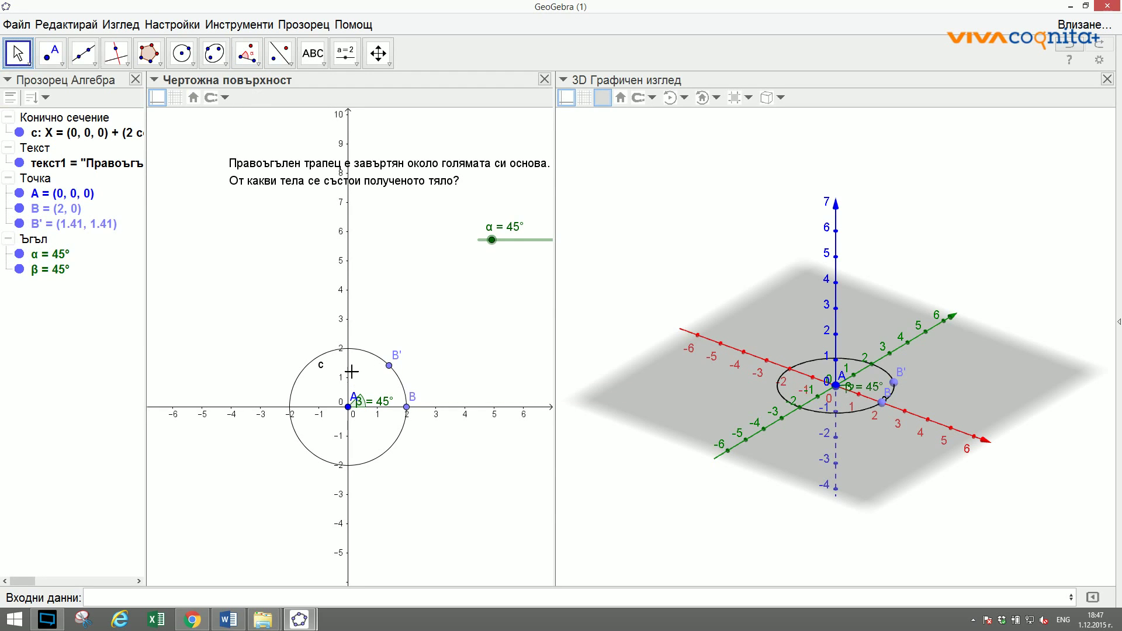
click(506, 243)
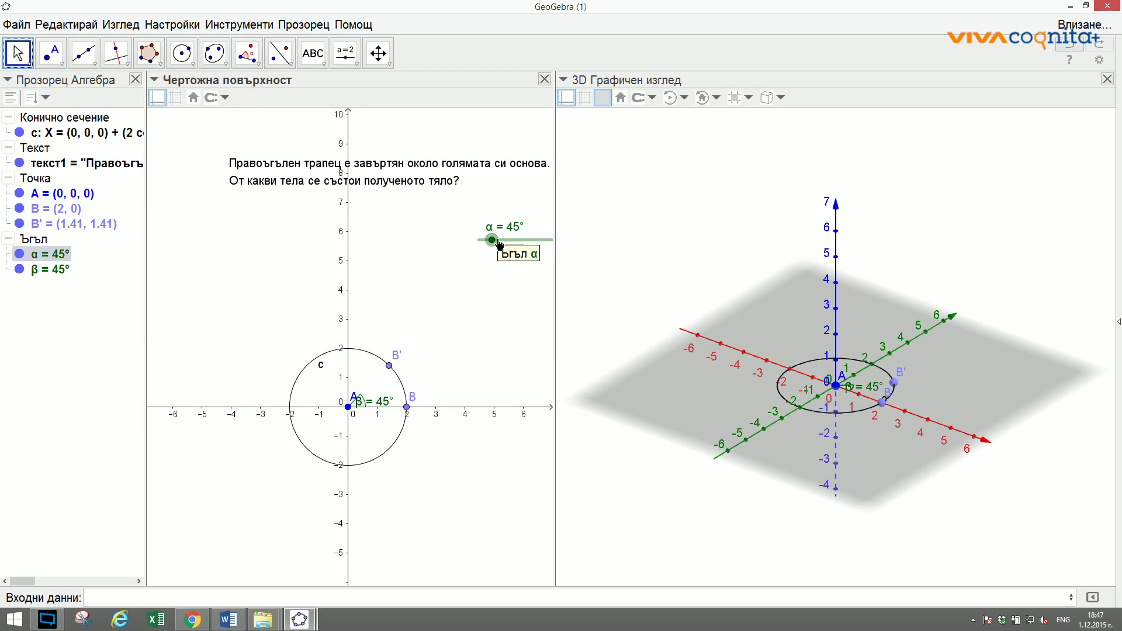
mouse_move(507, 245)
mouse_down()
mouse_move(490, 247)
mouse_move(500, 244)
mouse_up()
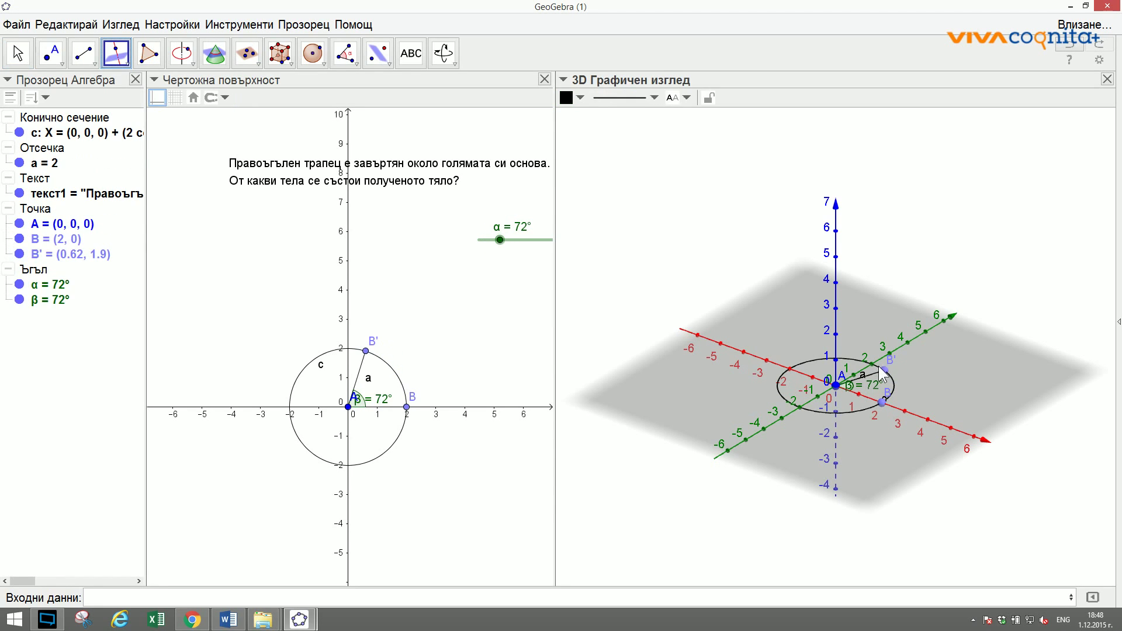
Construct a line through B' perpendicular to the base plane and place point C on it at a height of about 4.17.
click(876, 367)
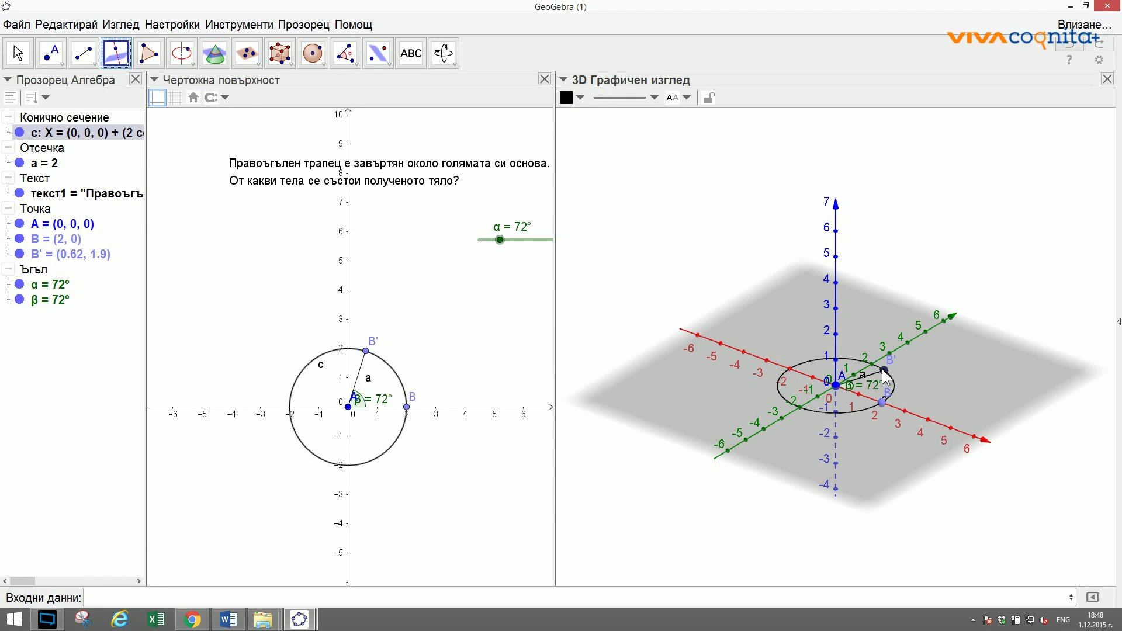
click(883, 372)
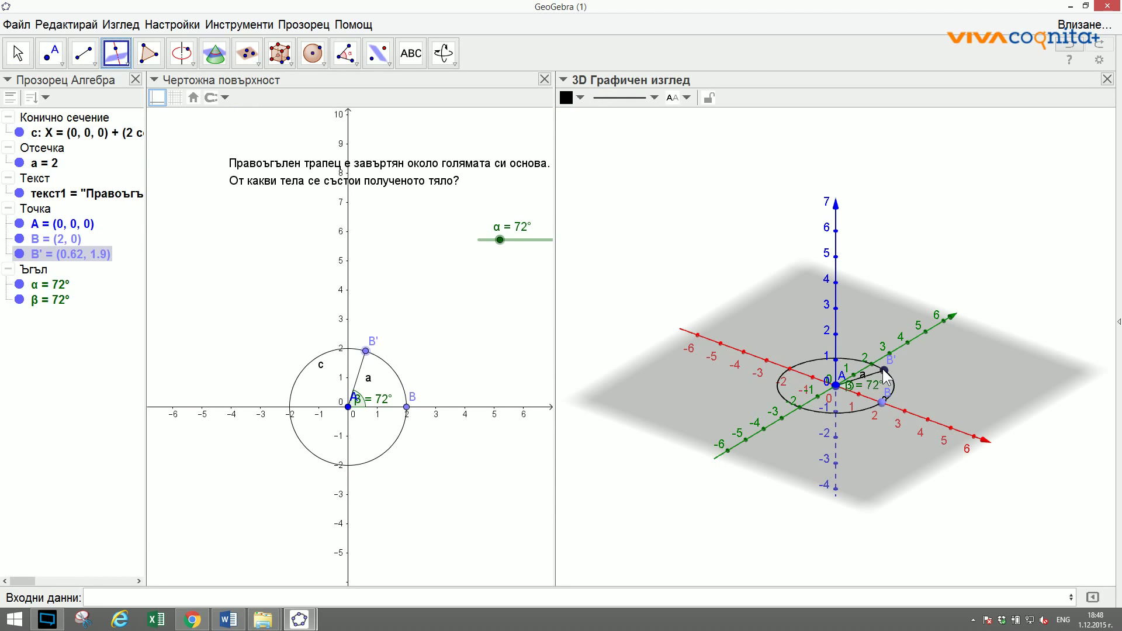
click(939, 381)
click(52, 53)
click(884, 263)
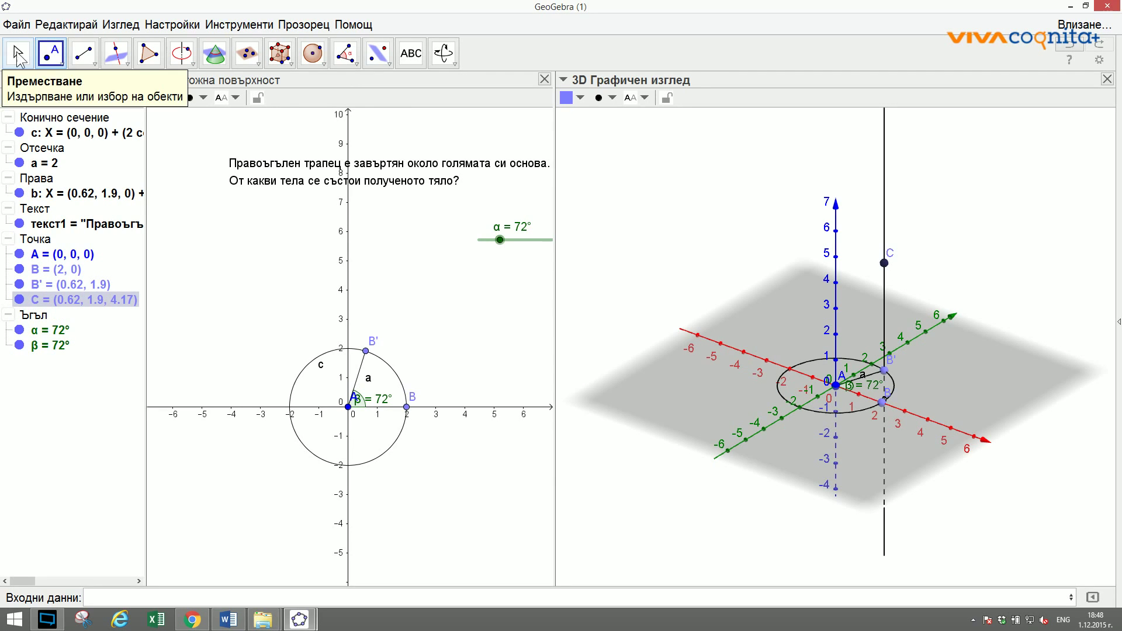
Draw a segment from B' to C in the 3D view.
click(84, 52)
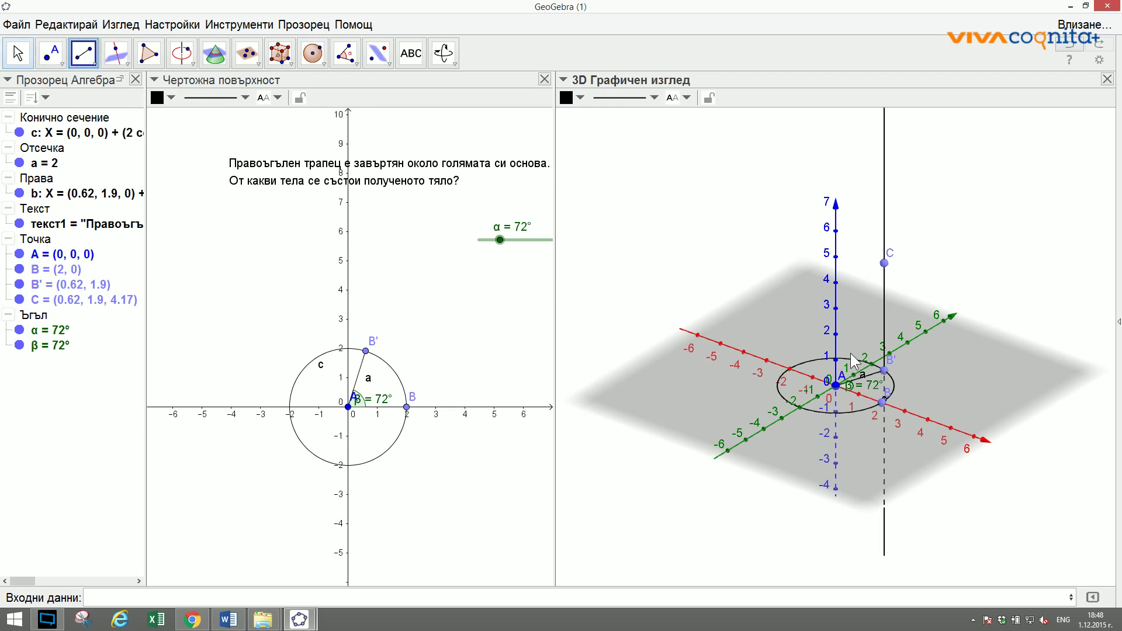
click(889, 371)
double_click(884, 262)
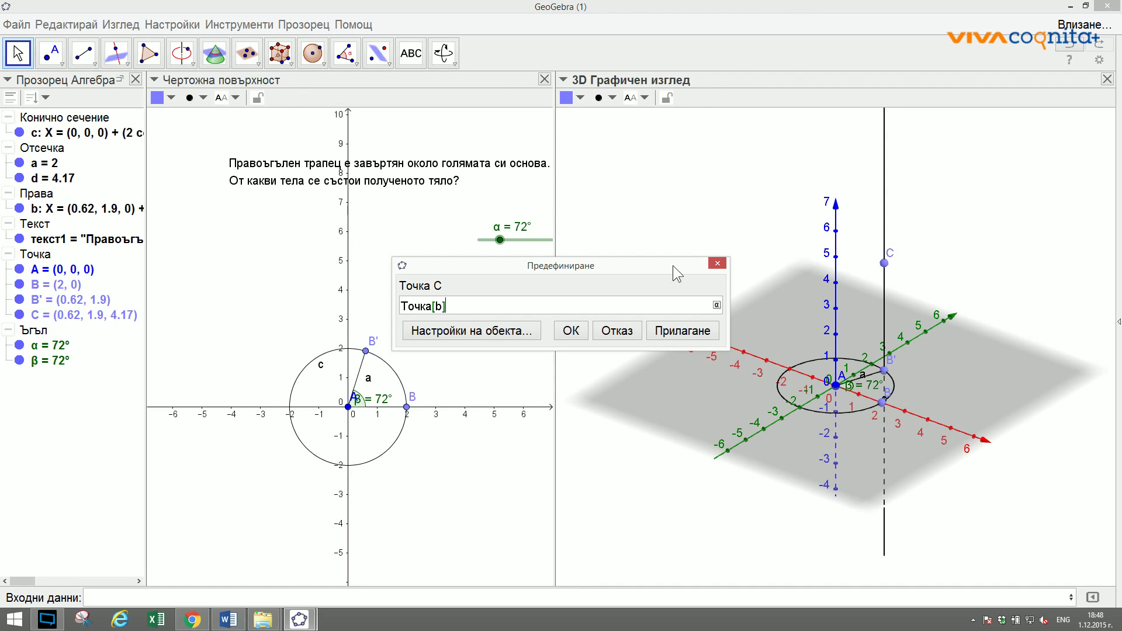
click(616, 331)
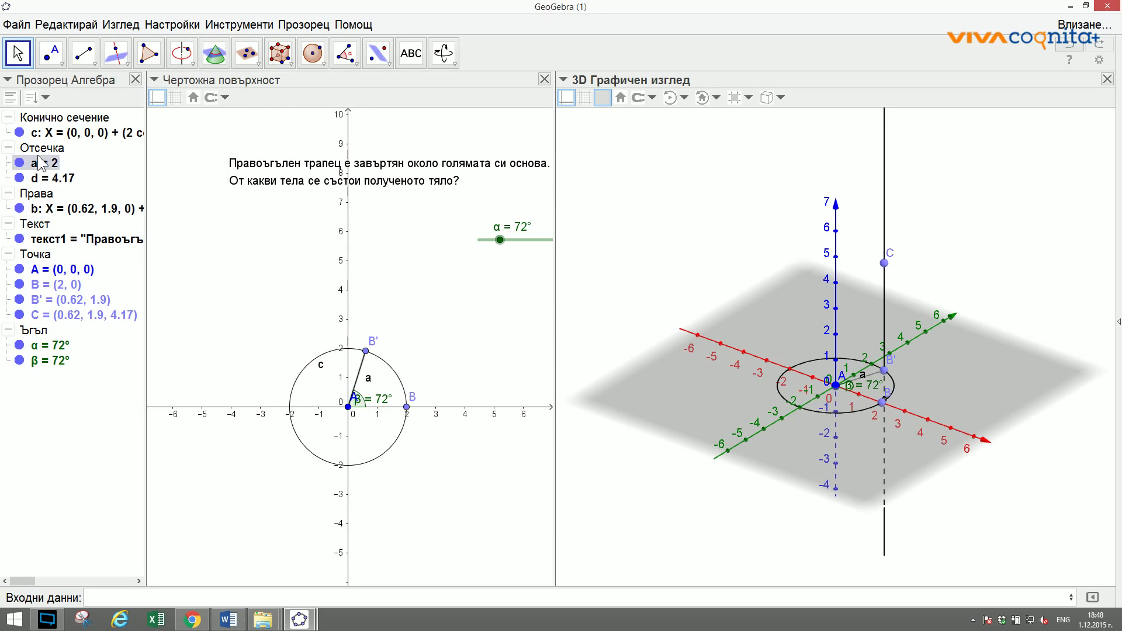
Hide segment d between B' and C.
click(22, 181)
click(19, 178)
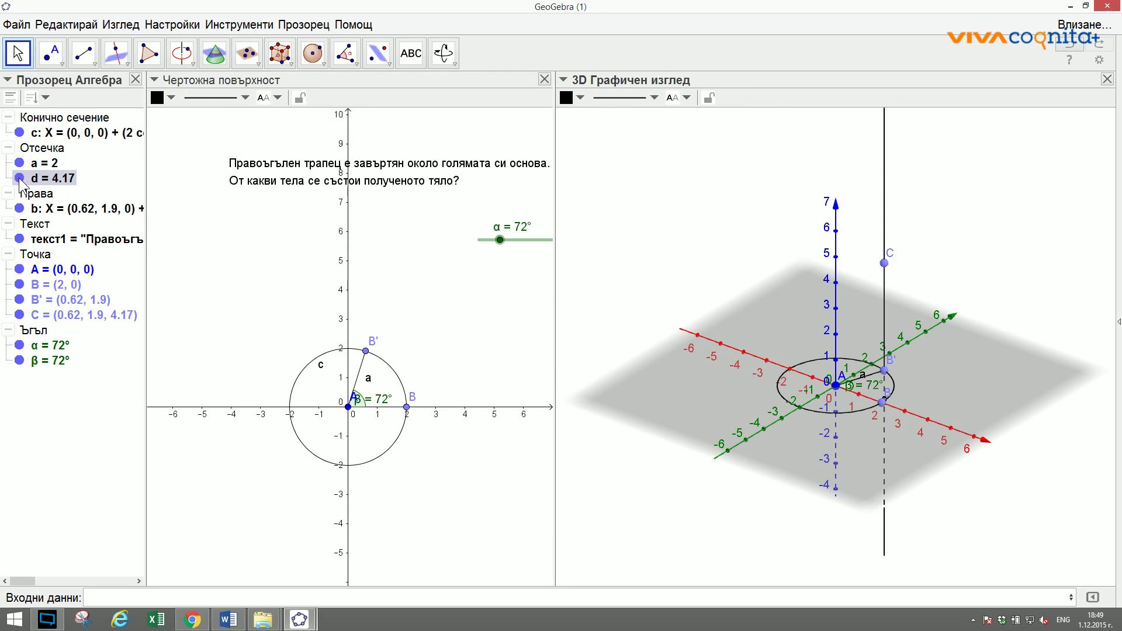
click(20, 164)
click(19, 165)
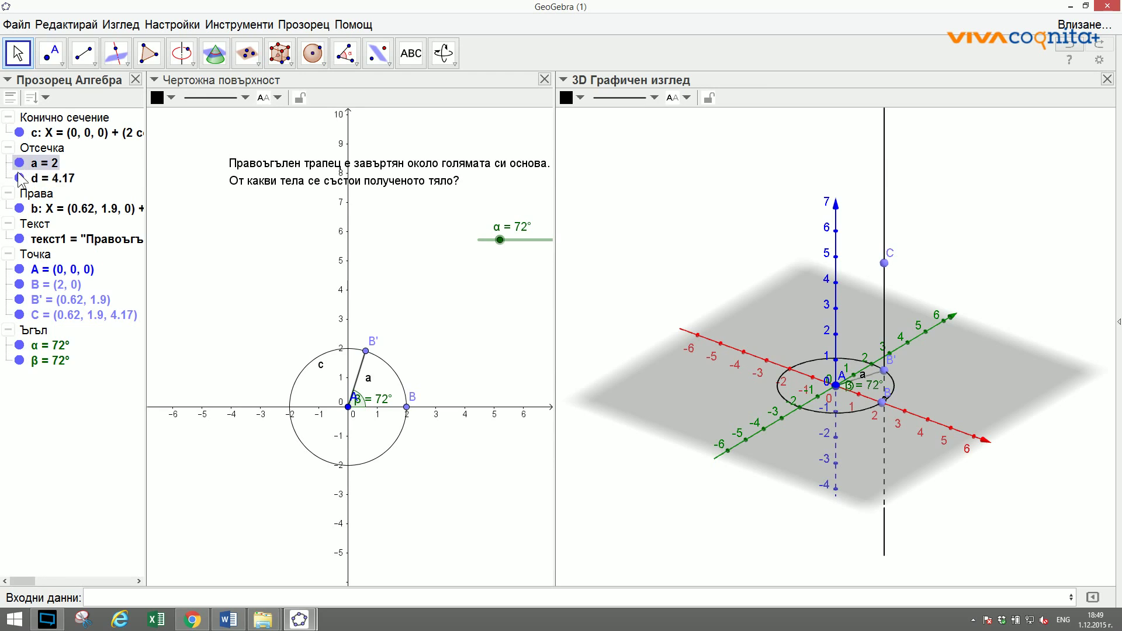
click(19, 178)
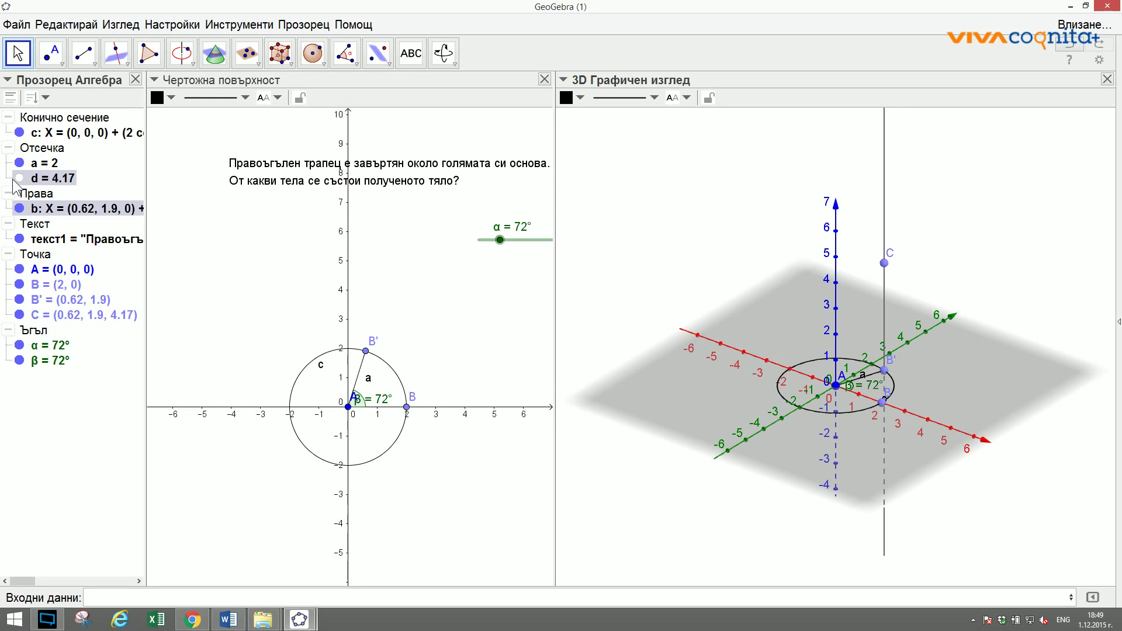
Draw a second segment between C and B' and hide the perpendicular line b they lie on.
click(81, 53)
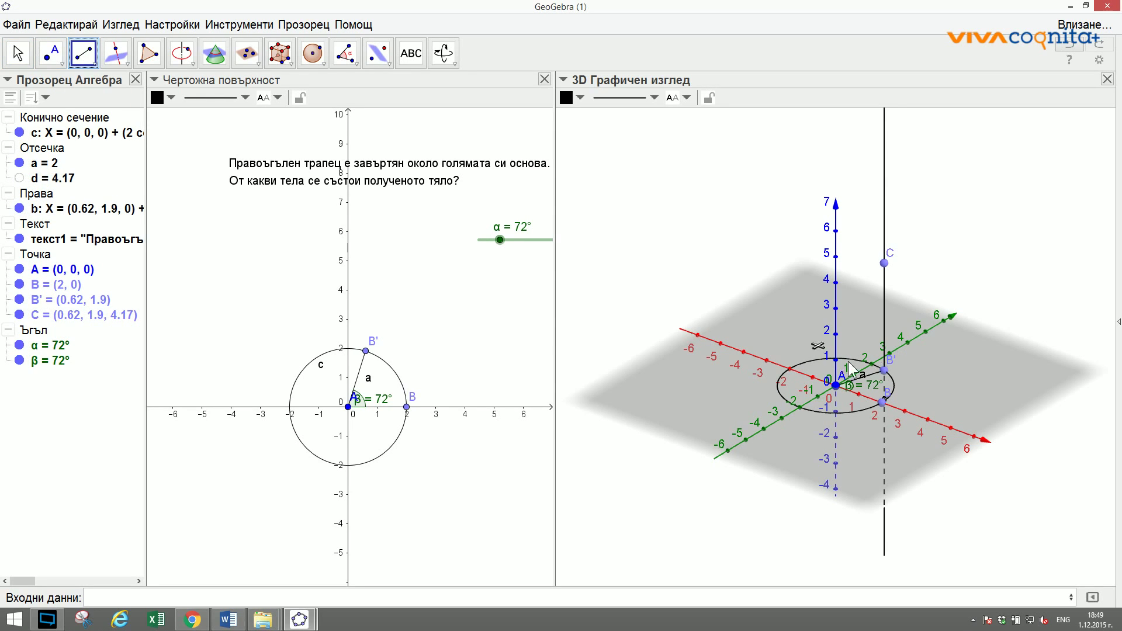
click(884, 264)
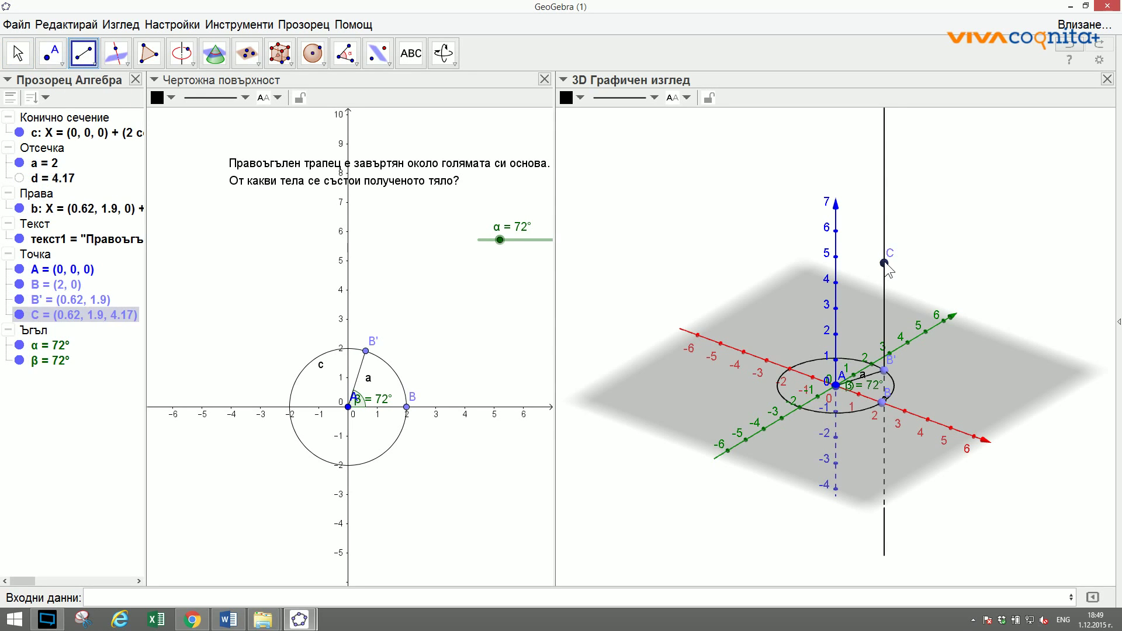
click(884, 371)
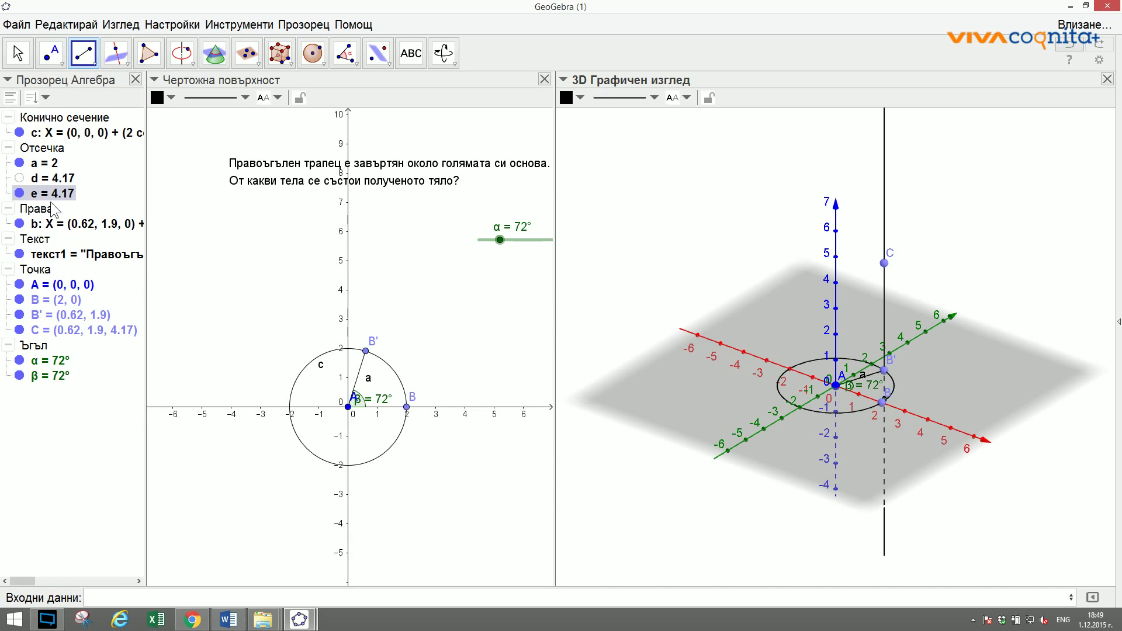
click(18, 52)
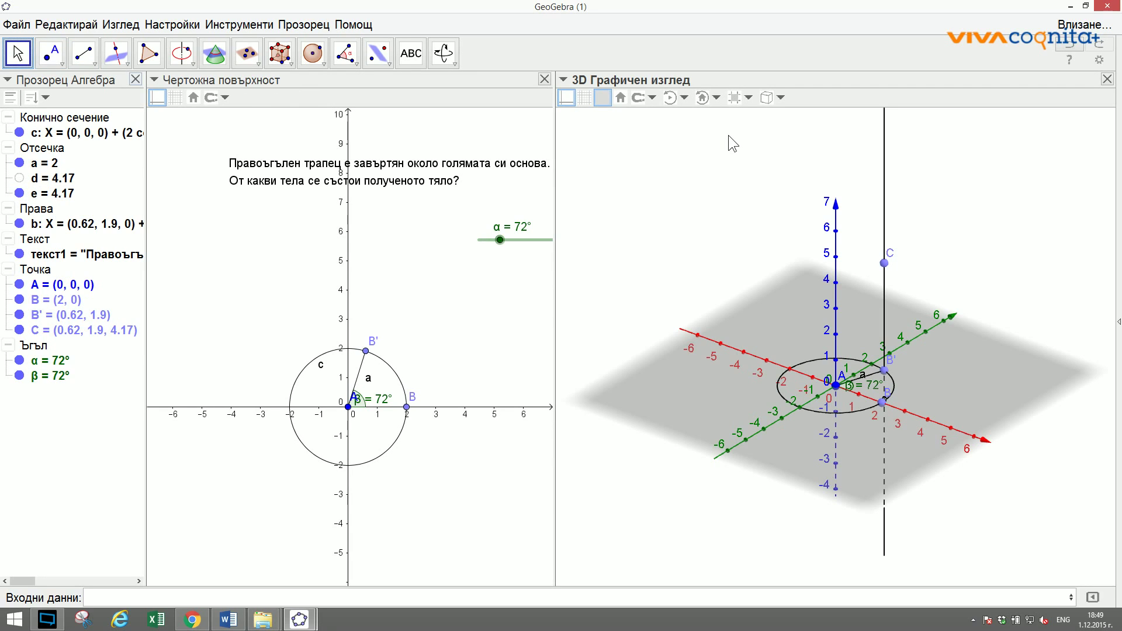
click(19, 223)
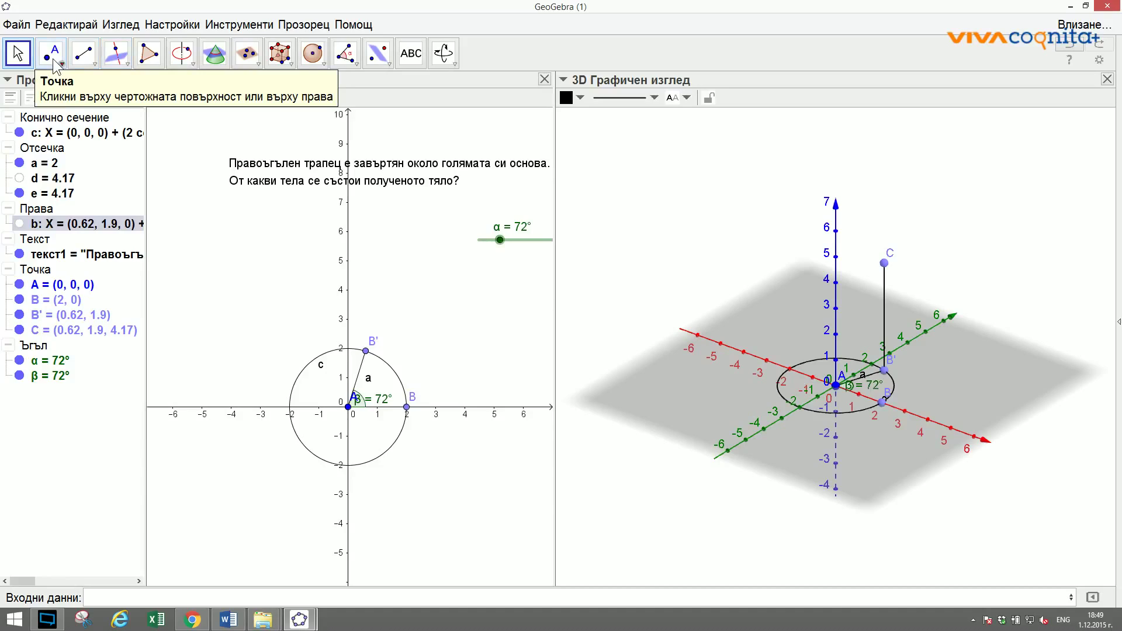
Draw a segment in the 3D view from A to a new point D placed visually near 4 on the z-axis.
click(84, 55)
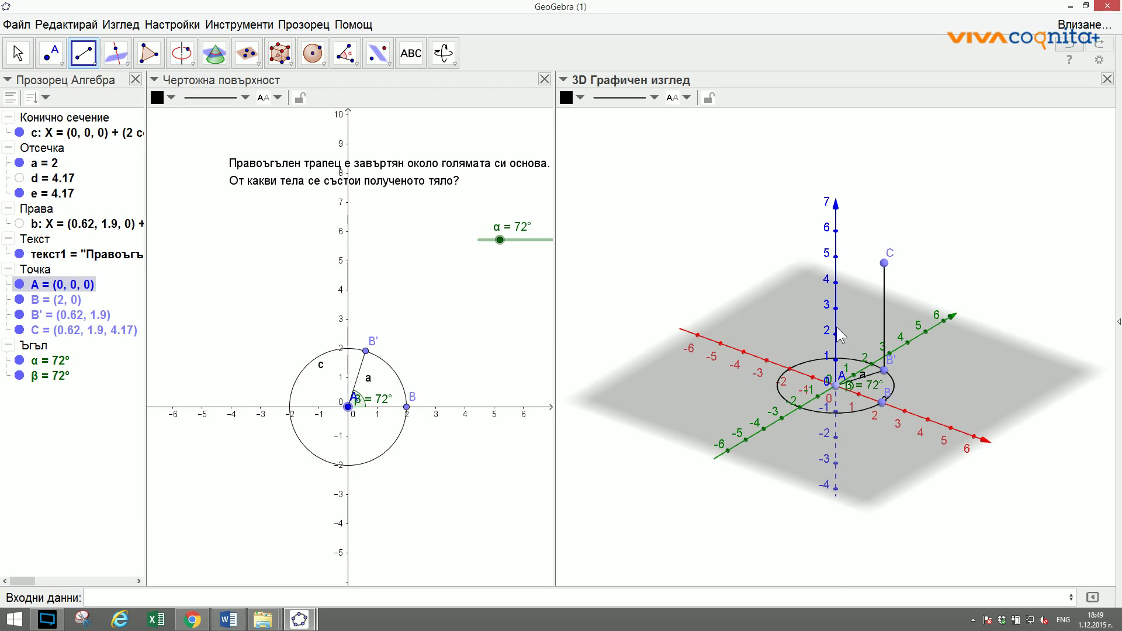
click(835, 283)
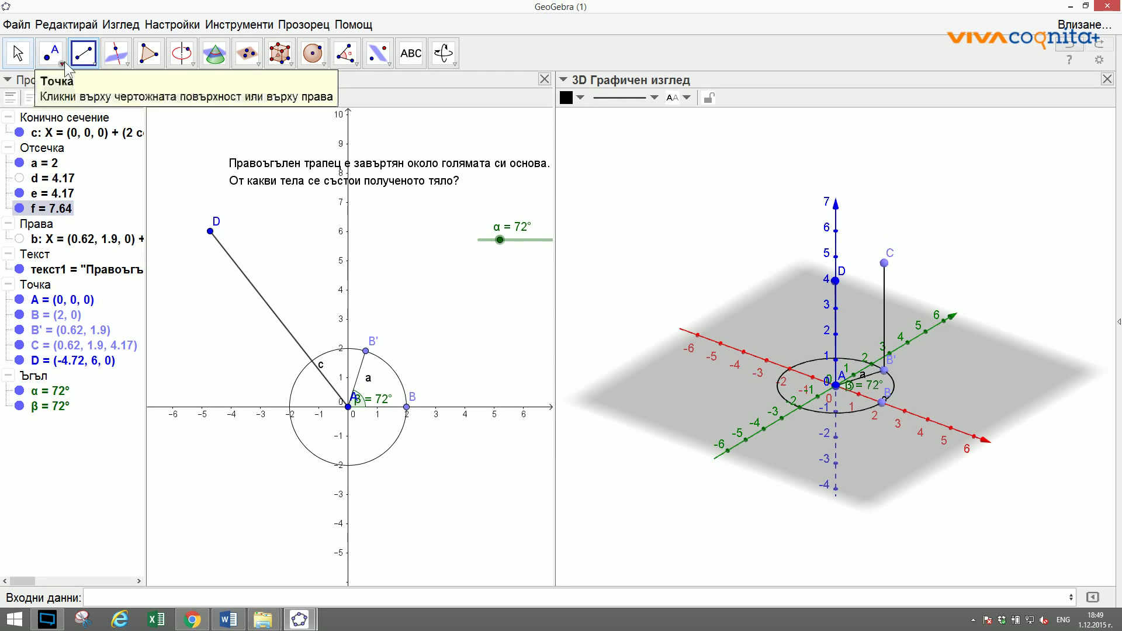
click(885, 264)
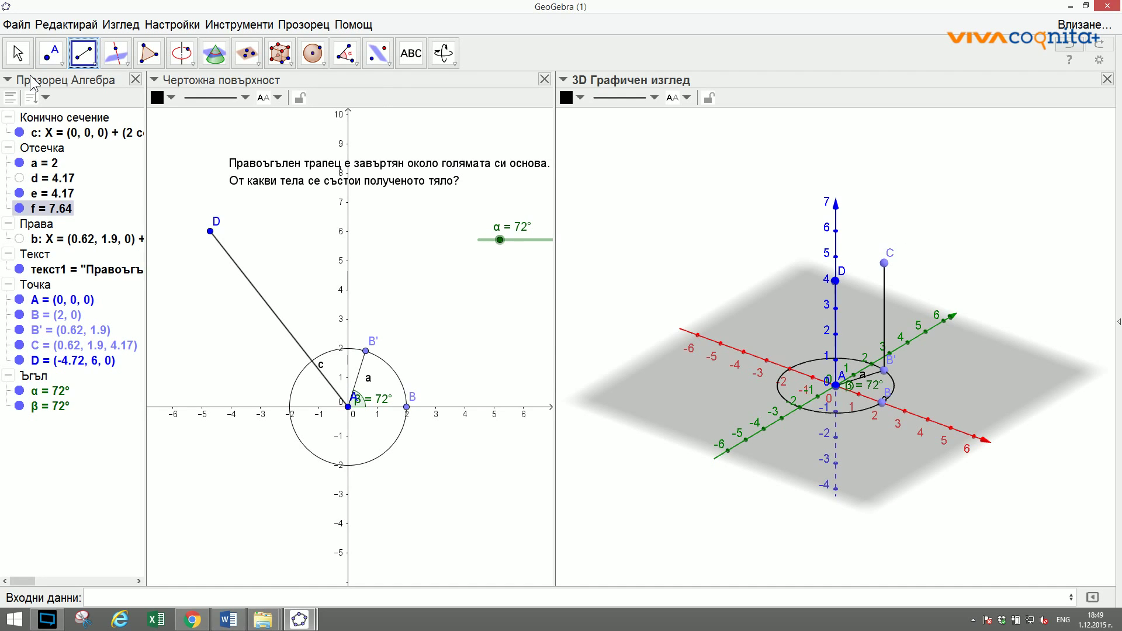
Create a quadrilateral with vertices B', C, D and A in the 3D view.
click(149, 53)
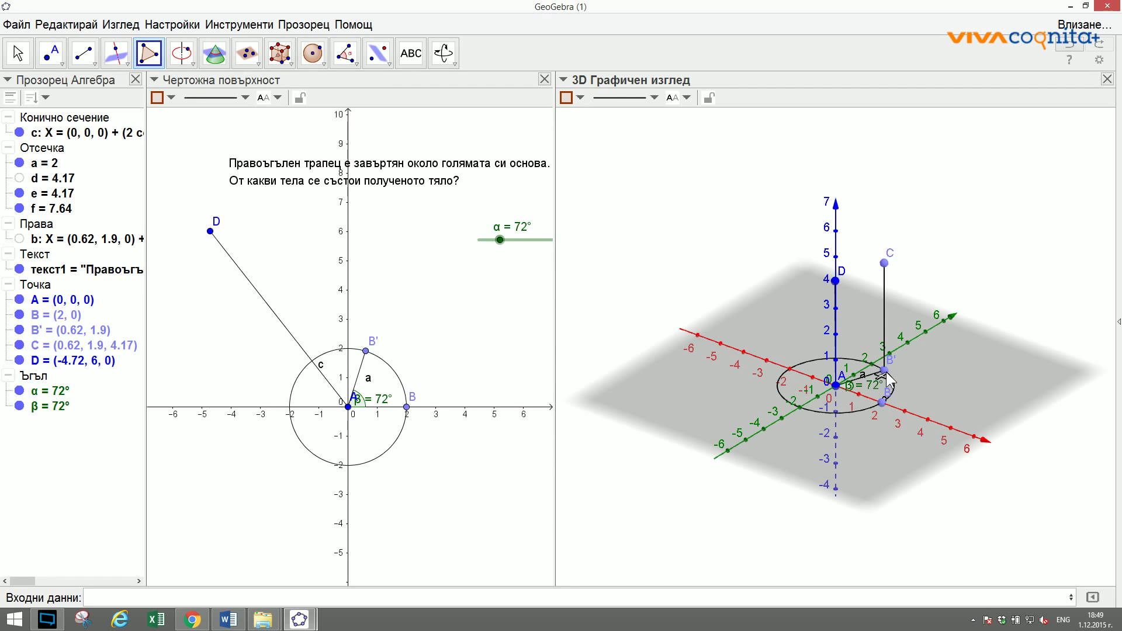
click(883, 262)
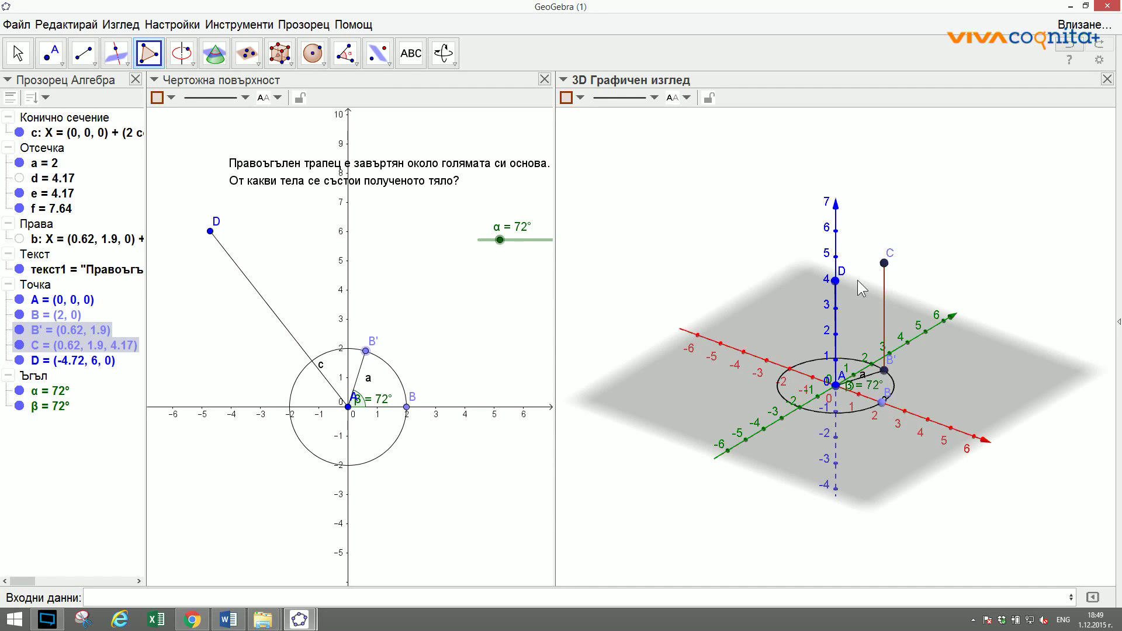
click(837, 282)
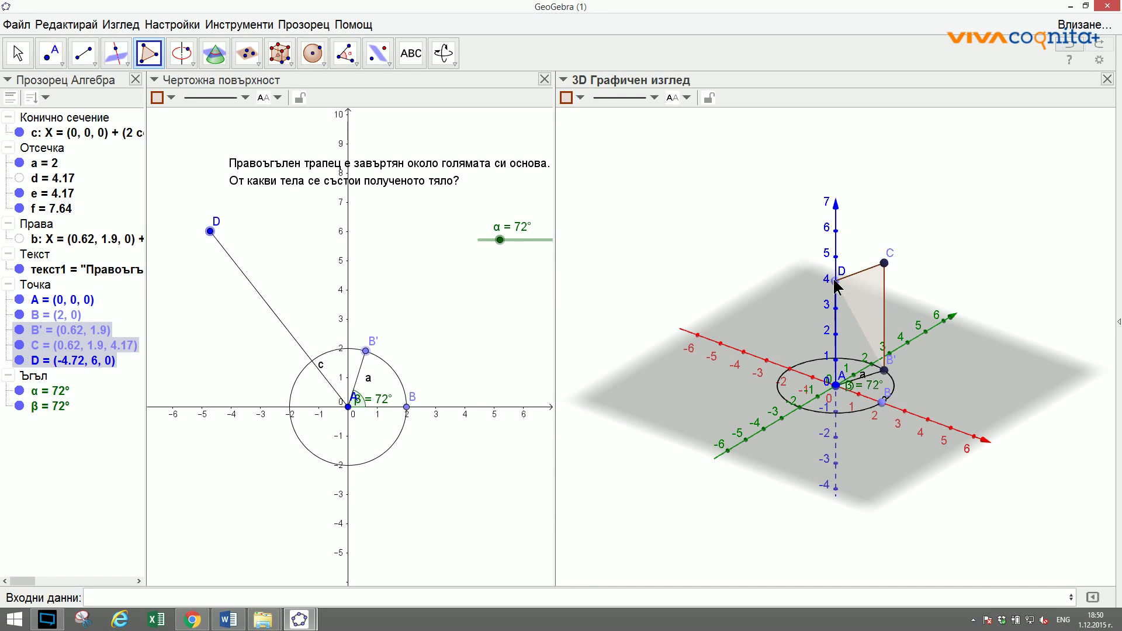
click(839, 387)
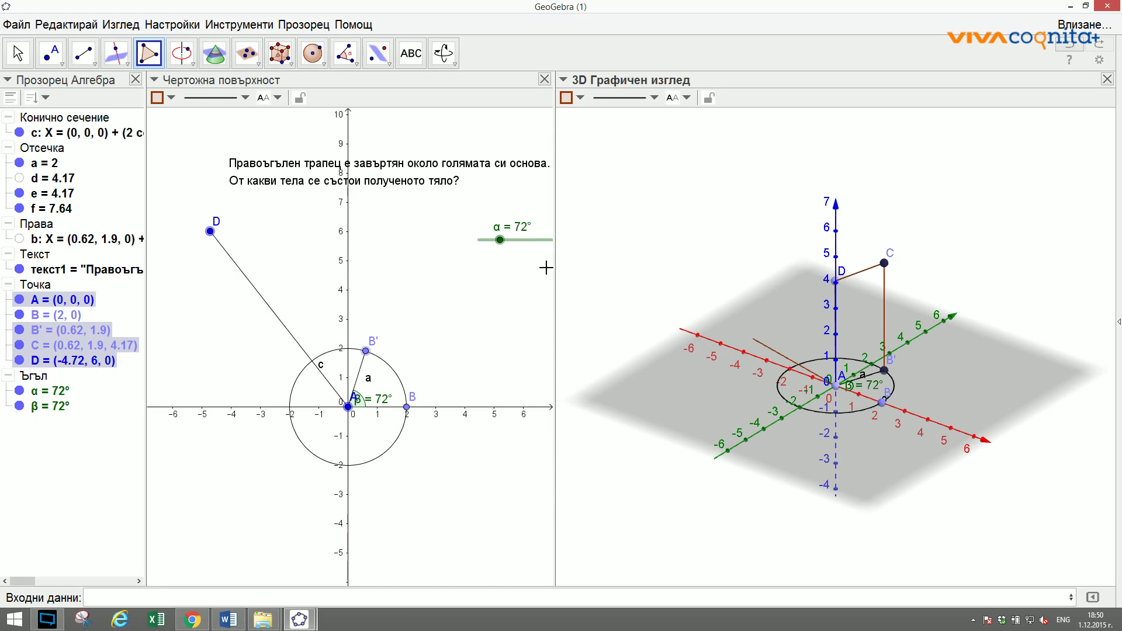
click(883, 370)
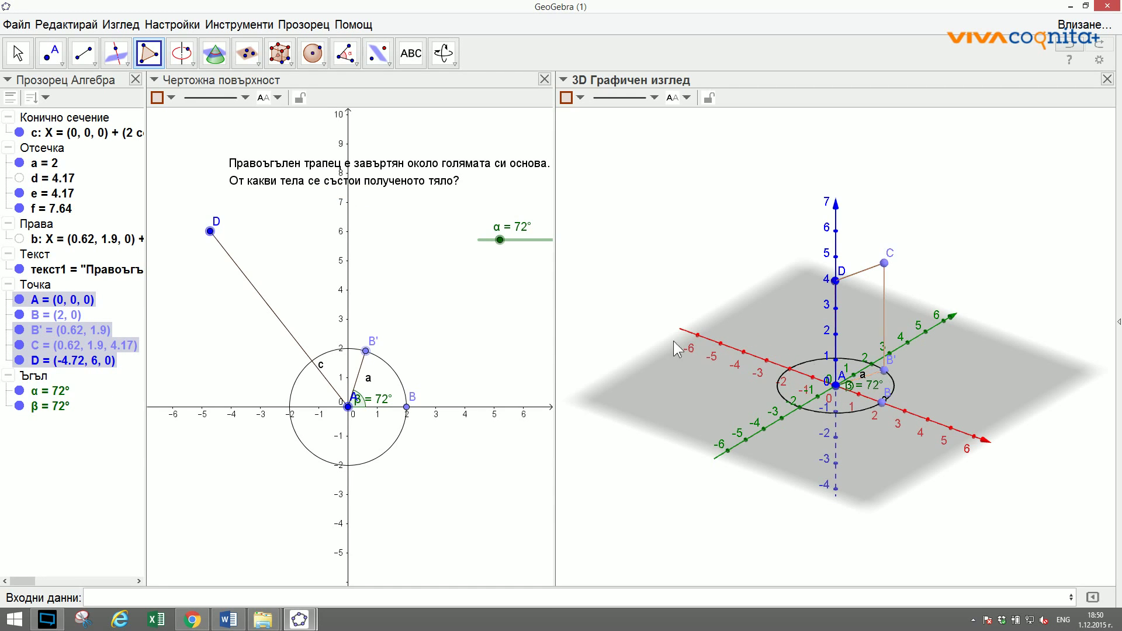
key(Escape)
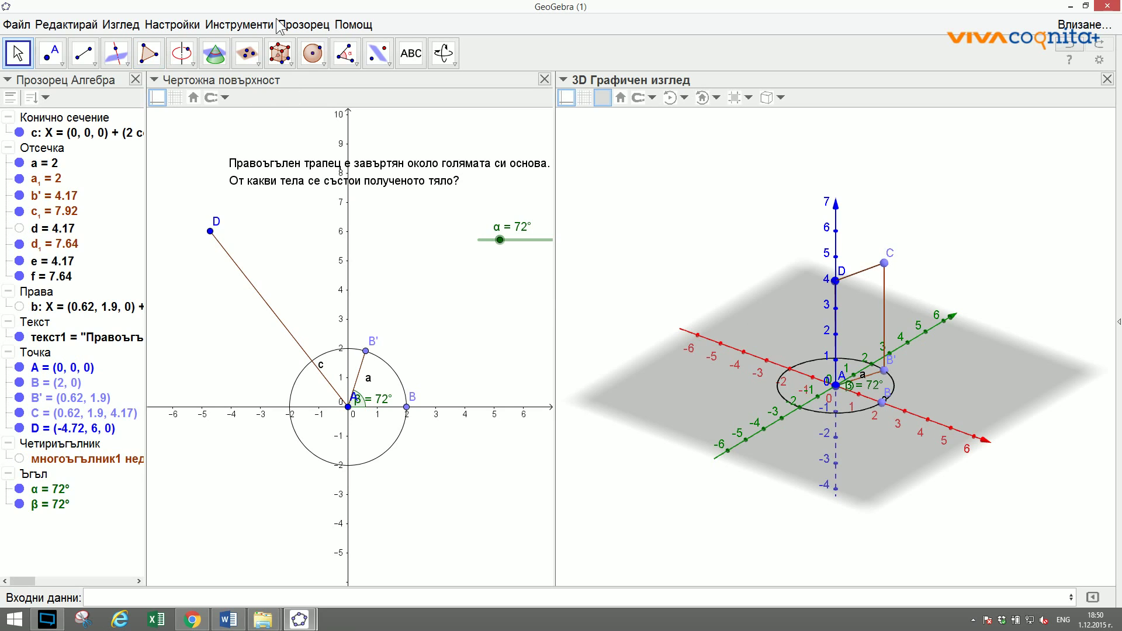
Move point D upward in the 3D view to about (-4.85, 6.28, 1.72), so that it appears near 6 on the z-axis.
click(836, 282)
mouse_move(835, 283)
mouse_down()
mouse_move(837, 268)
mouse_move(836, 278)
mouse_up()
double_click(836, 278)
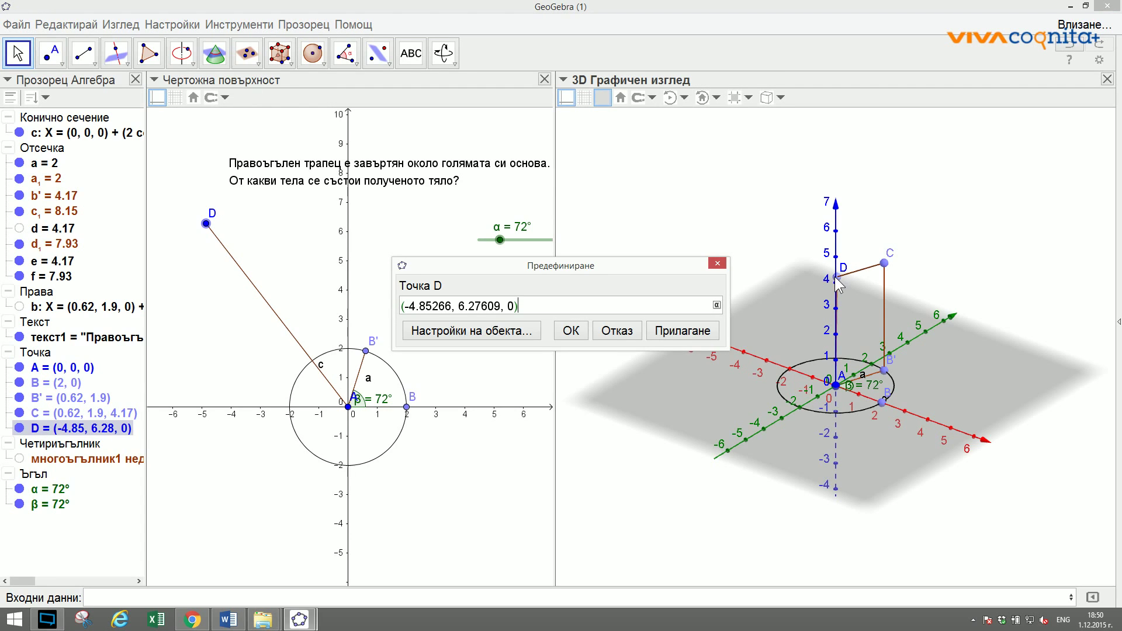
key(Escape)
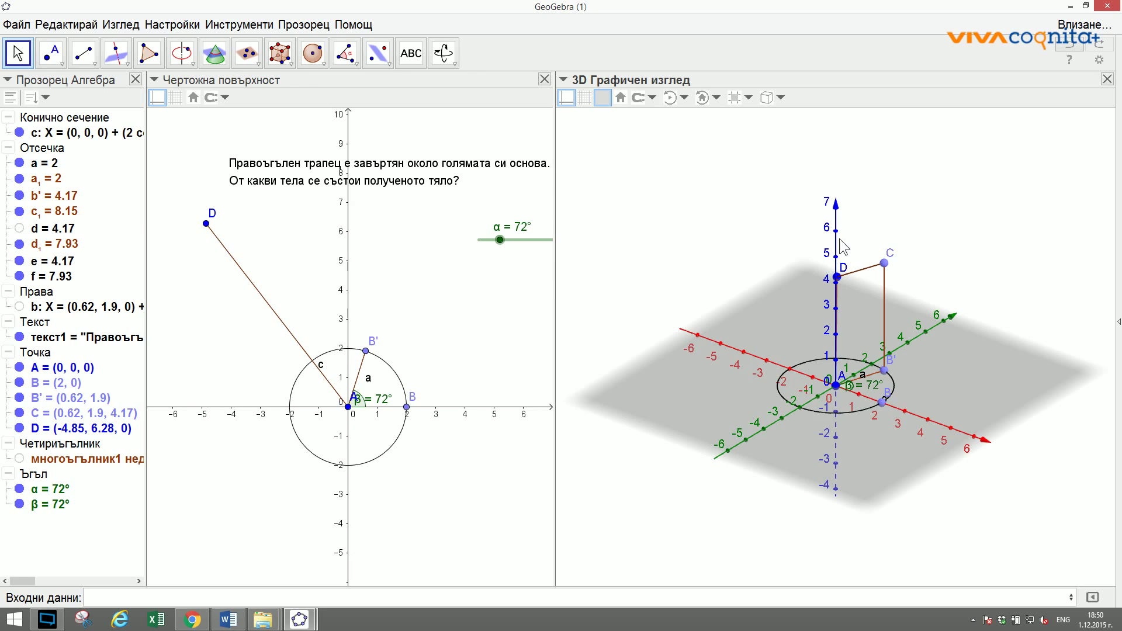
click(836, 281)
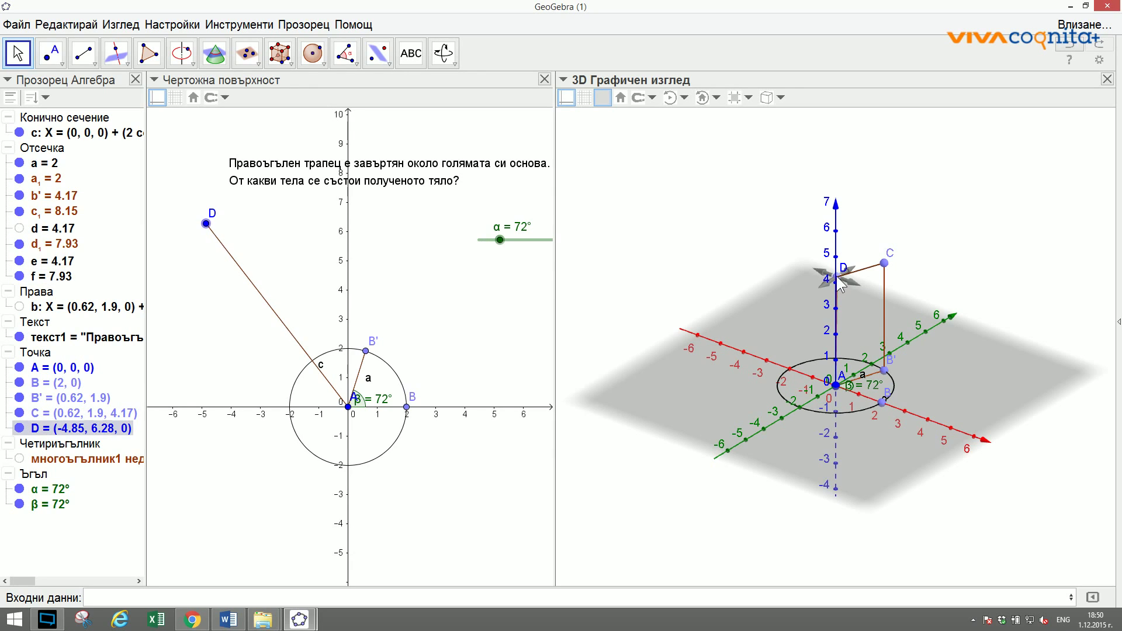
drag(836, 282, 836, 236)
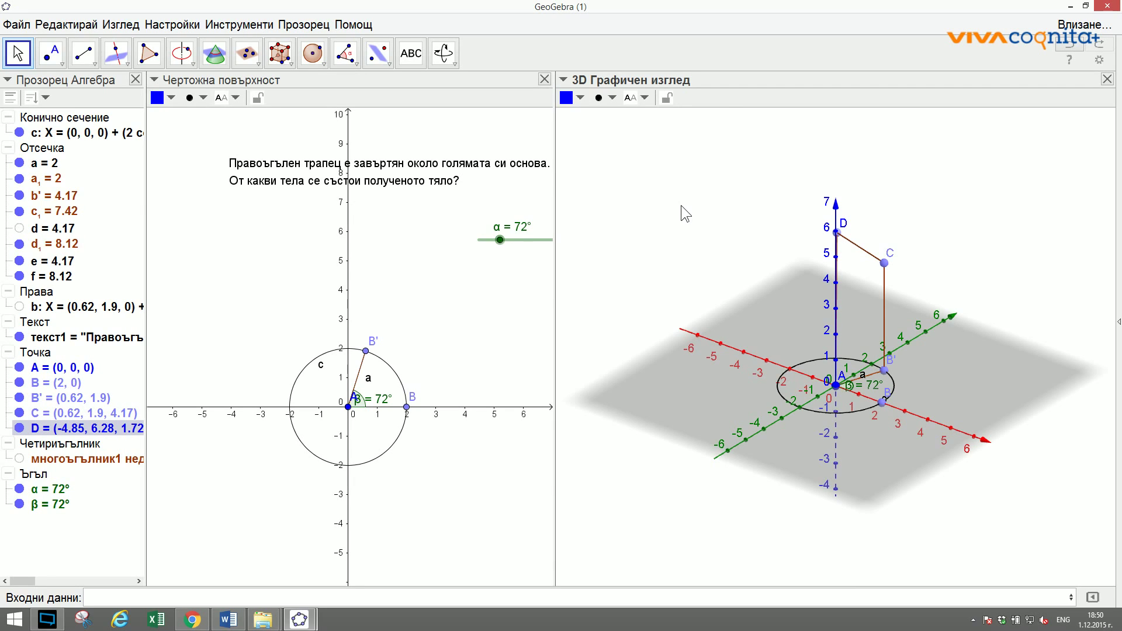
Set the angle slider α to 84° to test the rotation of the figure.
click(328, 218)
mouse_move(507, 247)
mouse_down()
mouse_move(525, 249)
mouse_move(496, 246)
mouse_up()
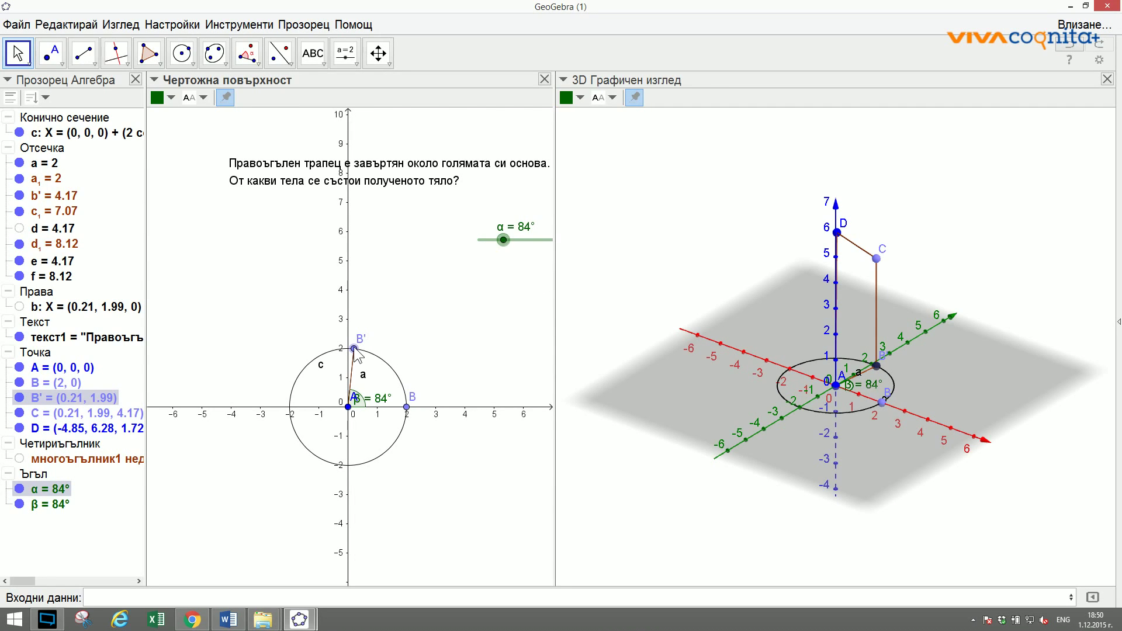
Turn on the trace of segment B'C in the 3D view and set the angle slider α to 64°.
click(876, 292)
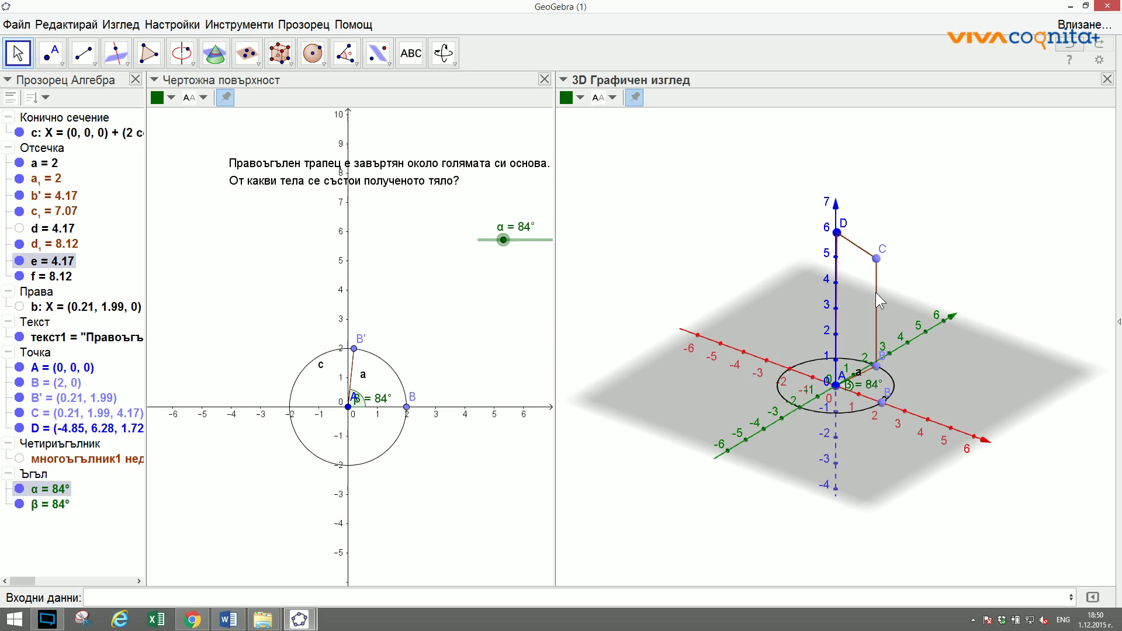
right_click(875, 293)
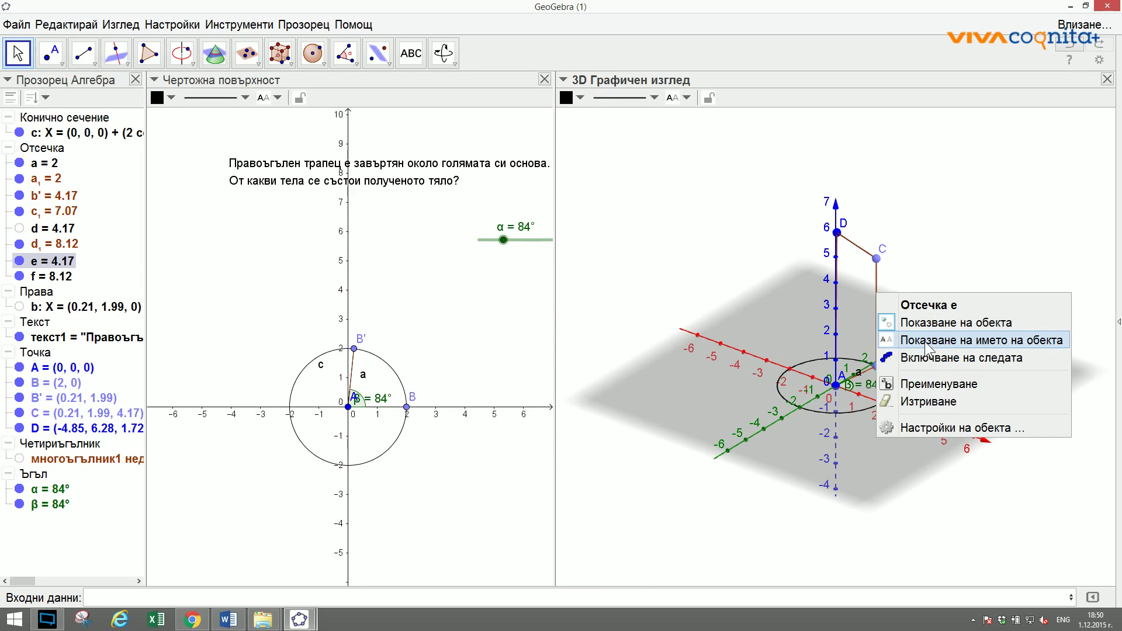
click(926, 344)
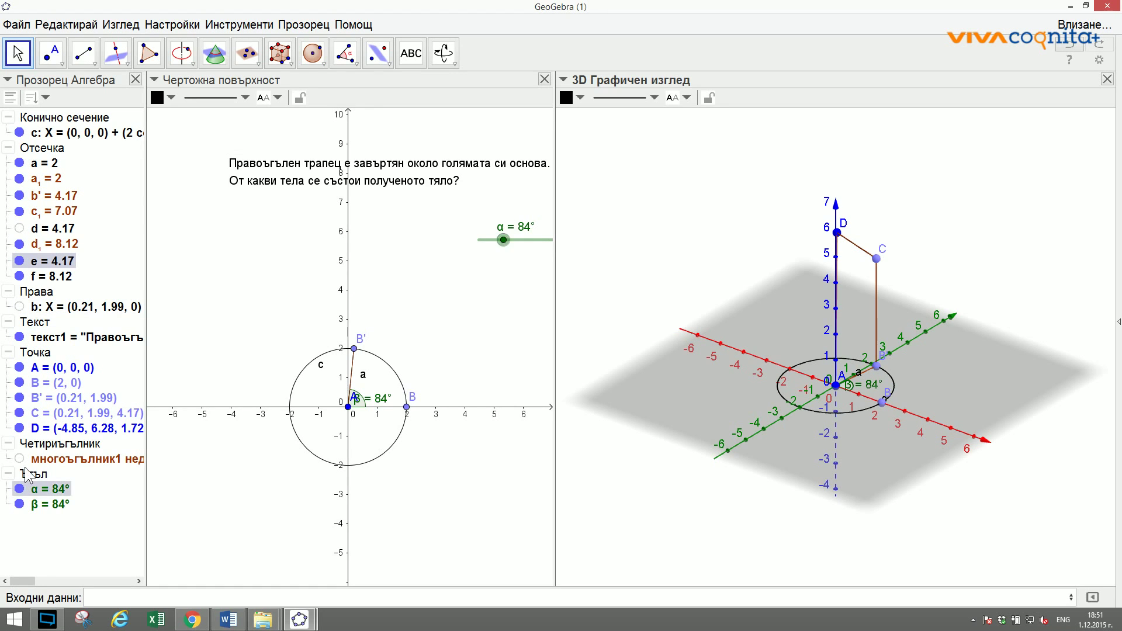
mouse_move(417, 243)
mouse_down()
mouse_move(485, 241)
mouse_move(388, 241)
mouse_move(434, 240)
mouse_move(397, 239)
mouse_up()
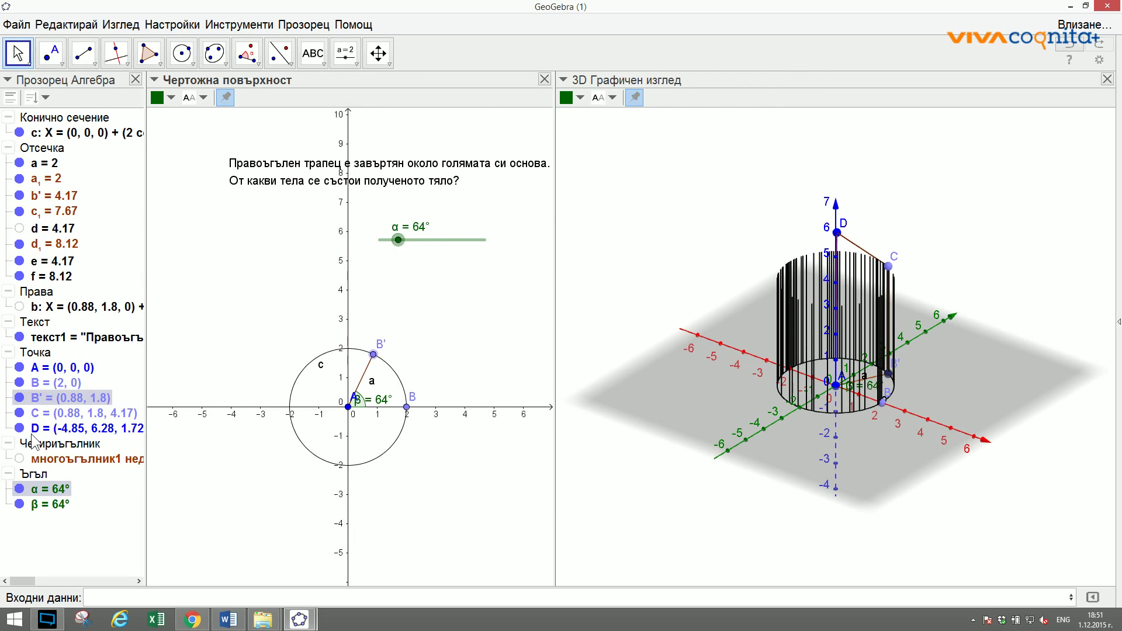
Try to create the quadrilateral in the 3D view from vertices A, B', C and D.
click(20, 459)
click(20, 460)
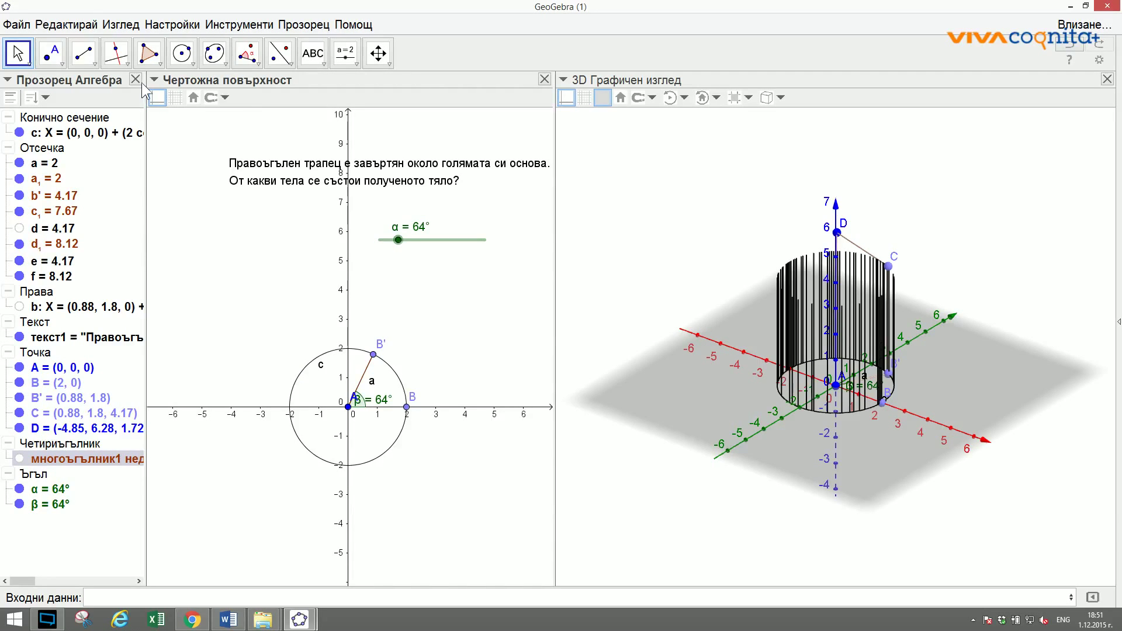
click(148, 54)
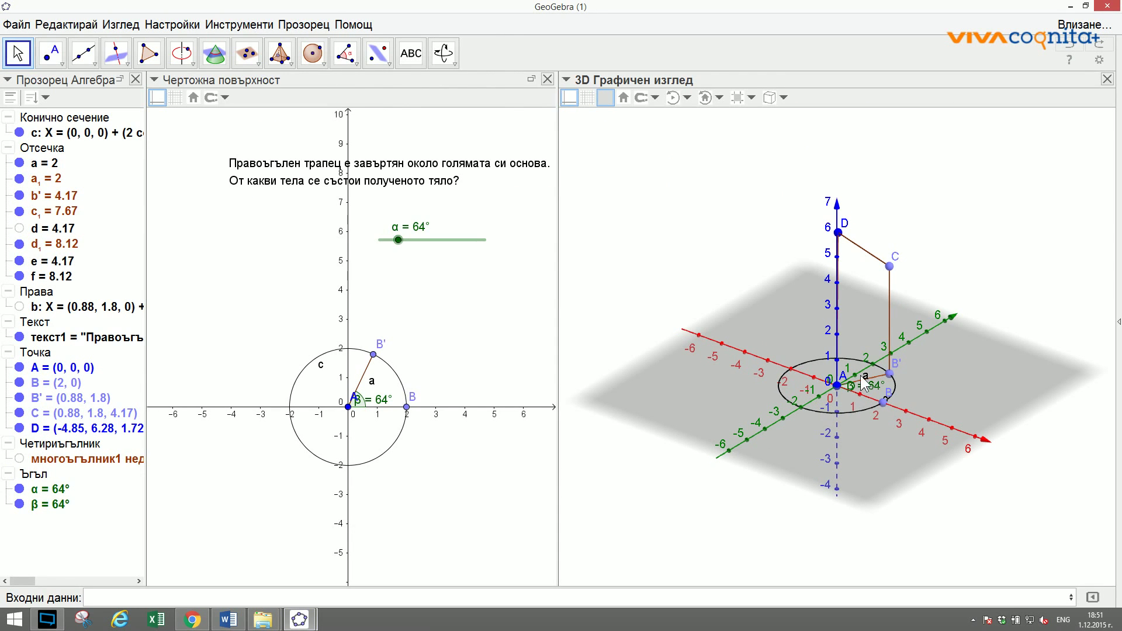
click(835, 390)
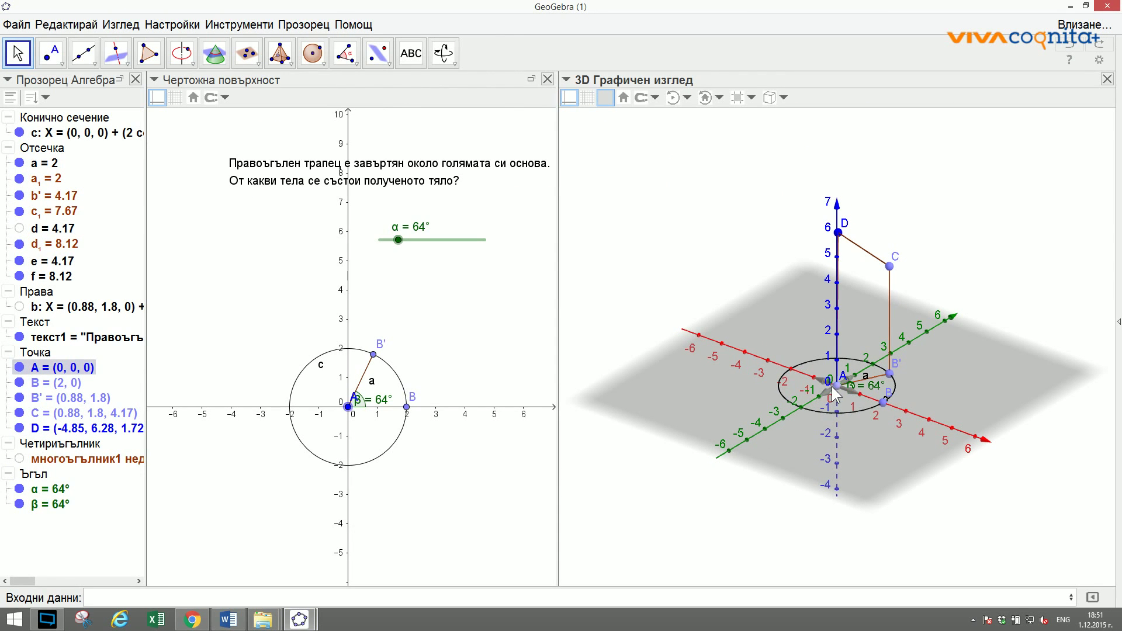
click(888, 373)
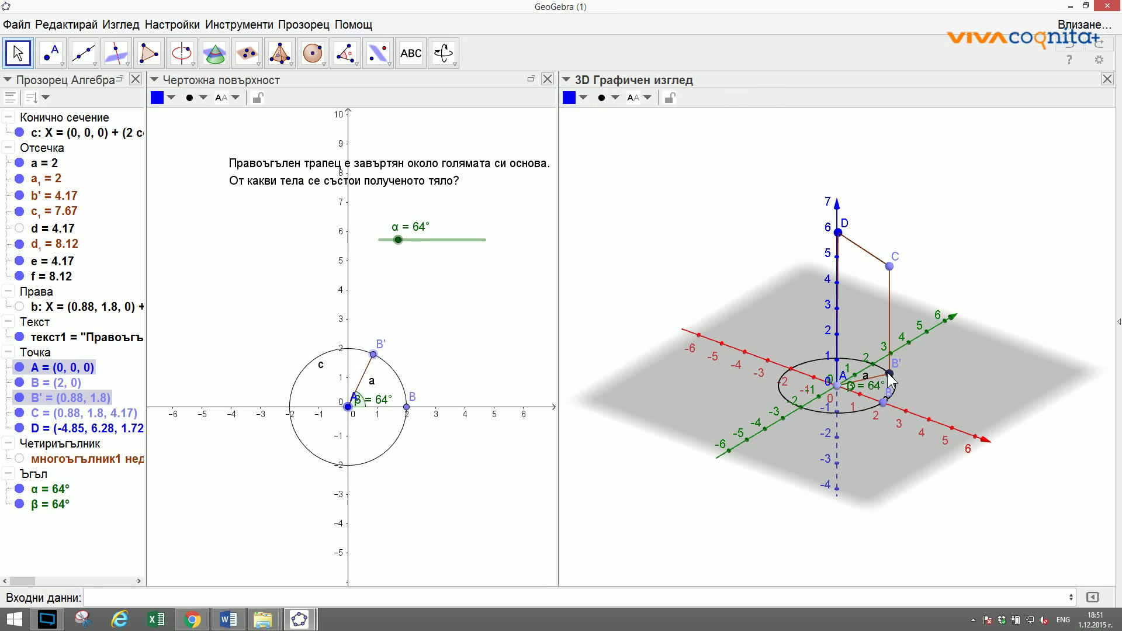
click(889, 266)
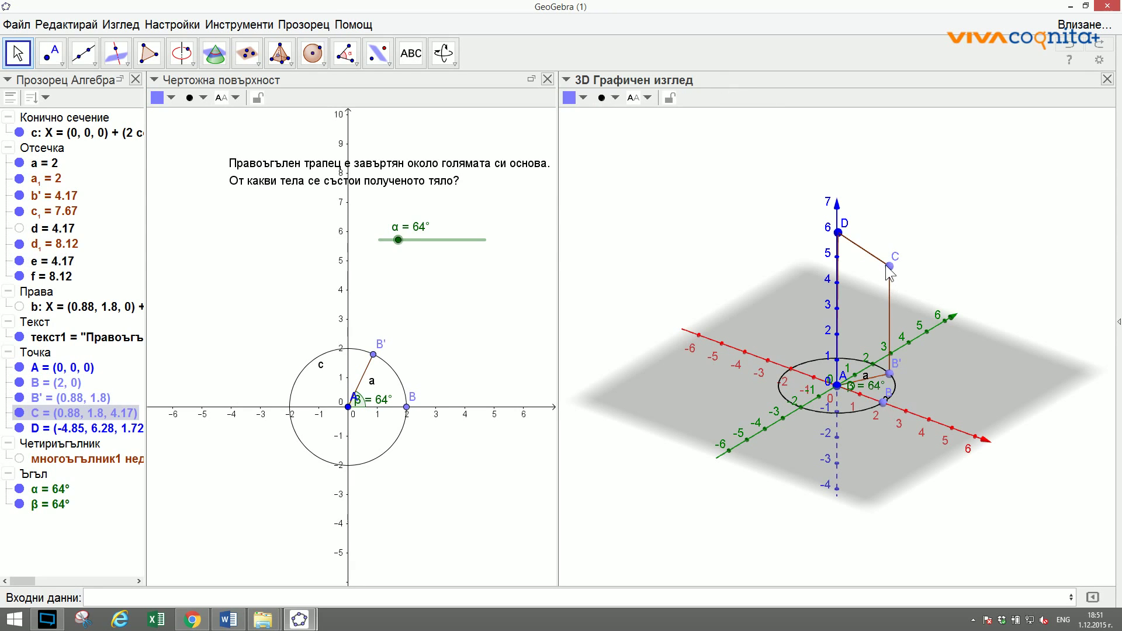
click(837, 232)
click(837, 385)
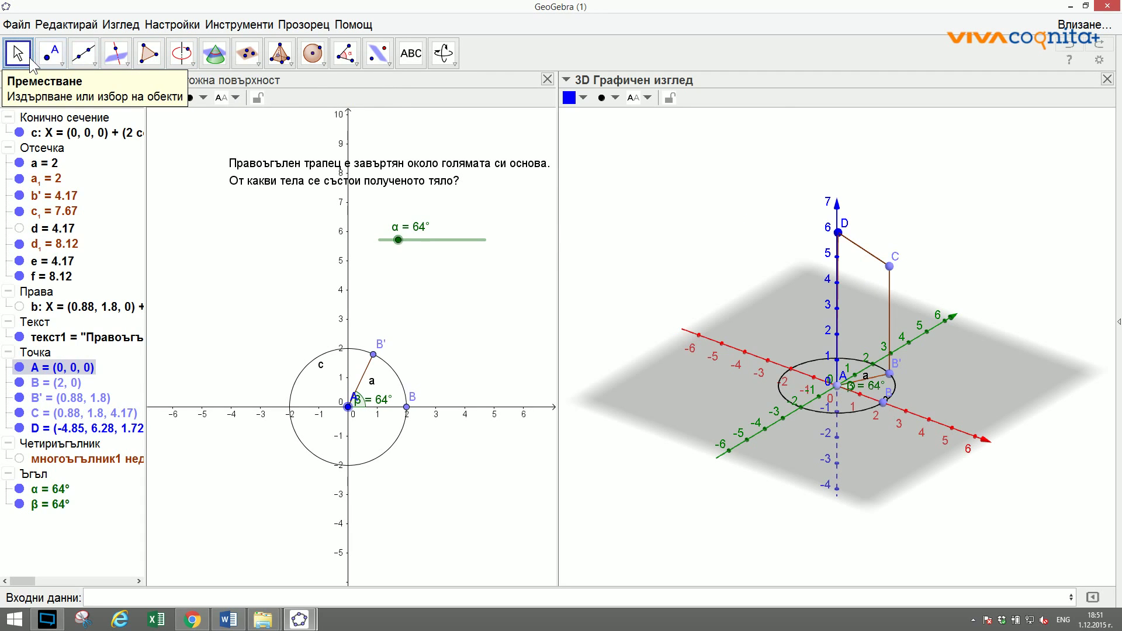
Hide the quadrilateral's sides and delete the off-axis point D with the objects that depend on it.
click(19, 458)
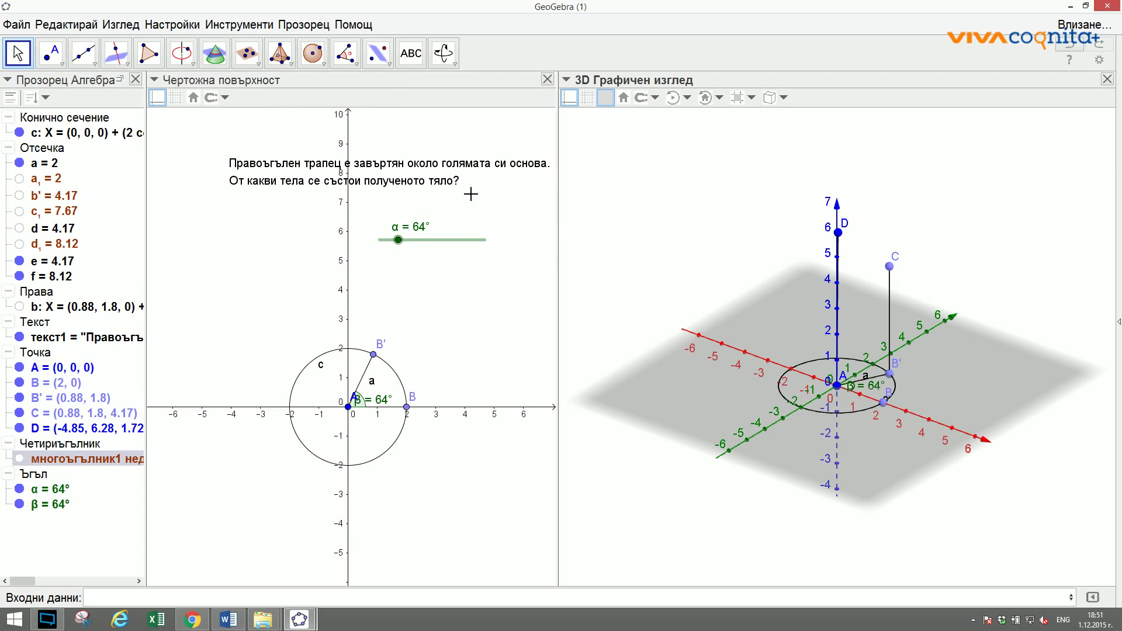
click(444, 54)
drag(760, 202, 729, 202)
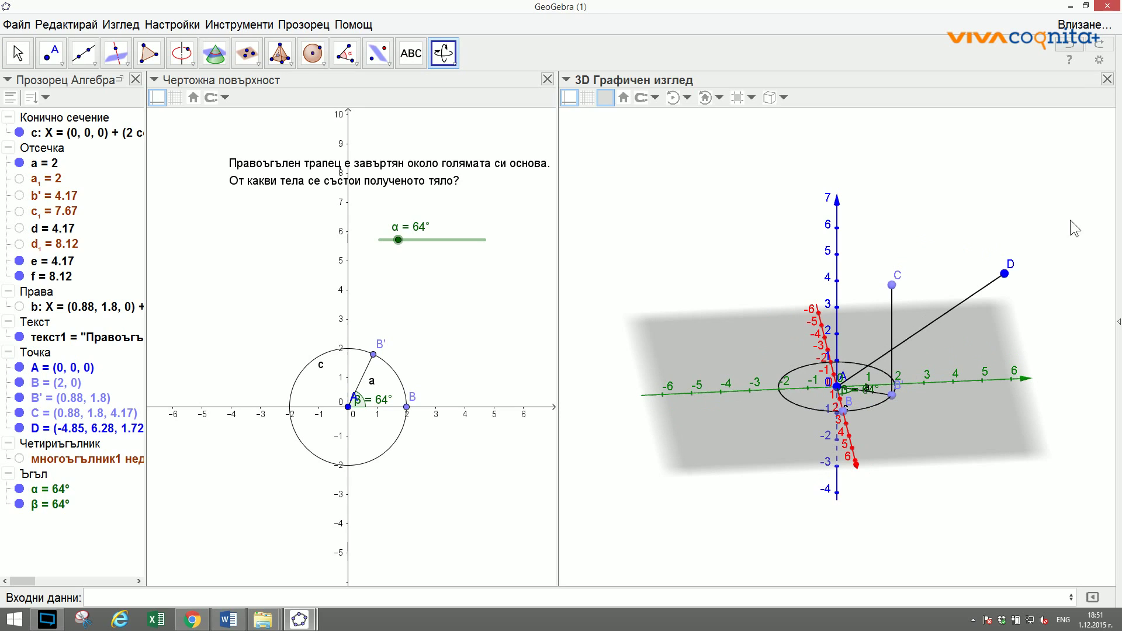
right_click(1007, 275)
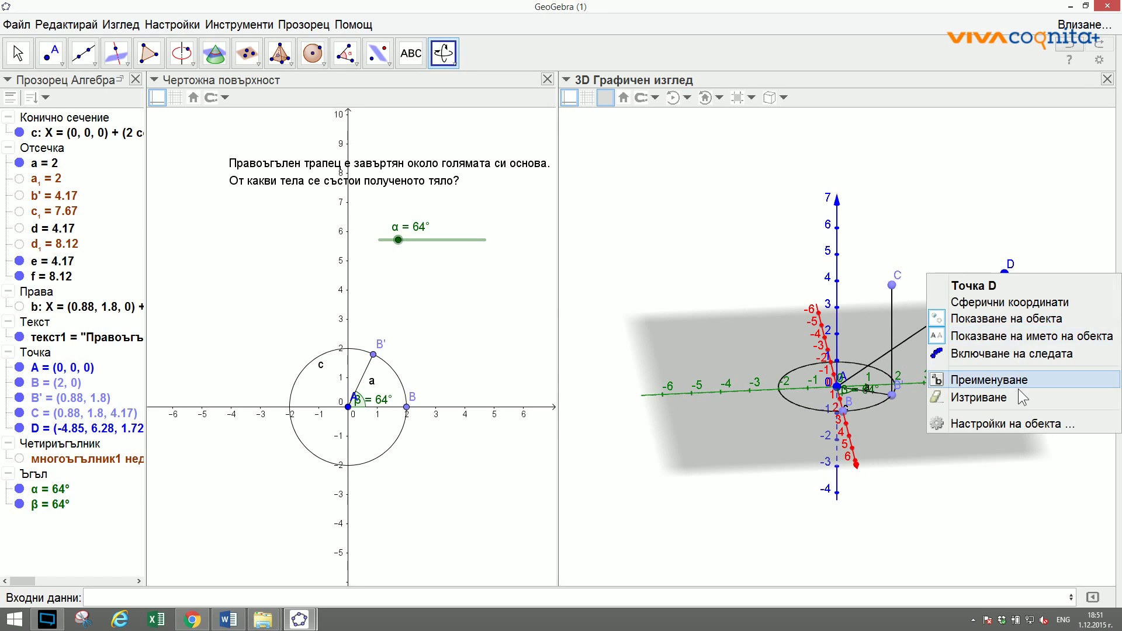
click(1015, 399)
key(Escape)
Construct a line through point A parallel to segment B'C in the 3D view.
mouse_move(595, 201)
right_down()
mouse_move(616, 226)
mouse_move(607, 204)
right_up()
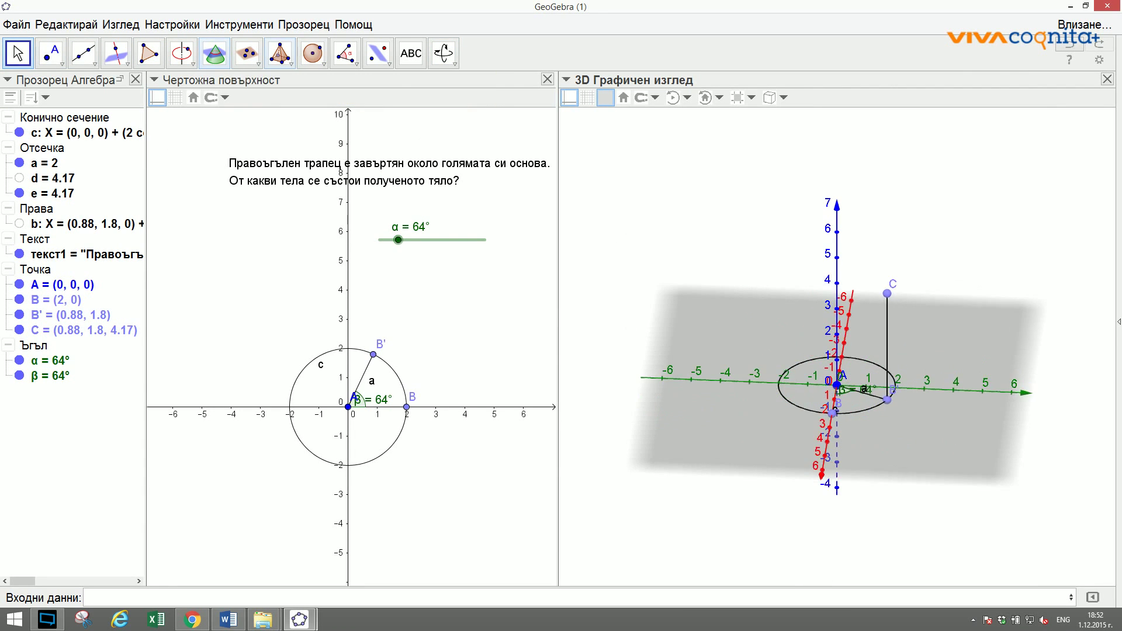
drag(494, 197, 497, 197)
drag(651, 202, 656, 218)
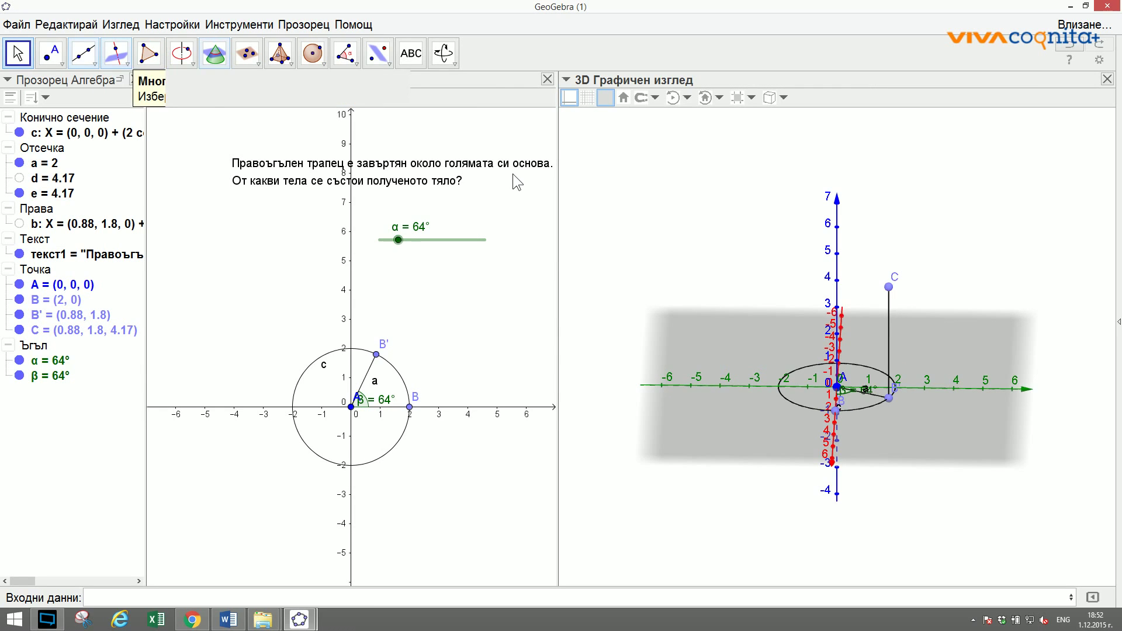
drag(635, 168, 630, 169)
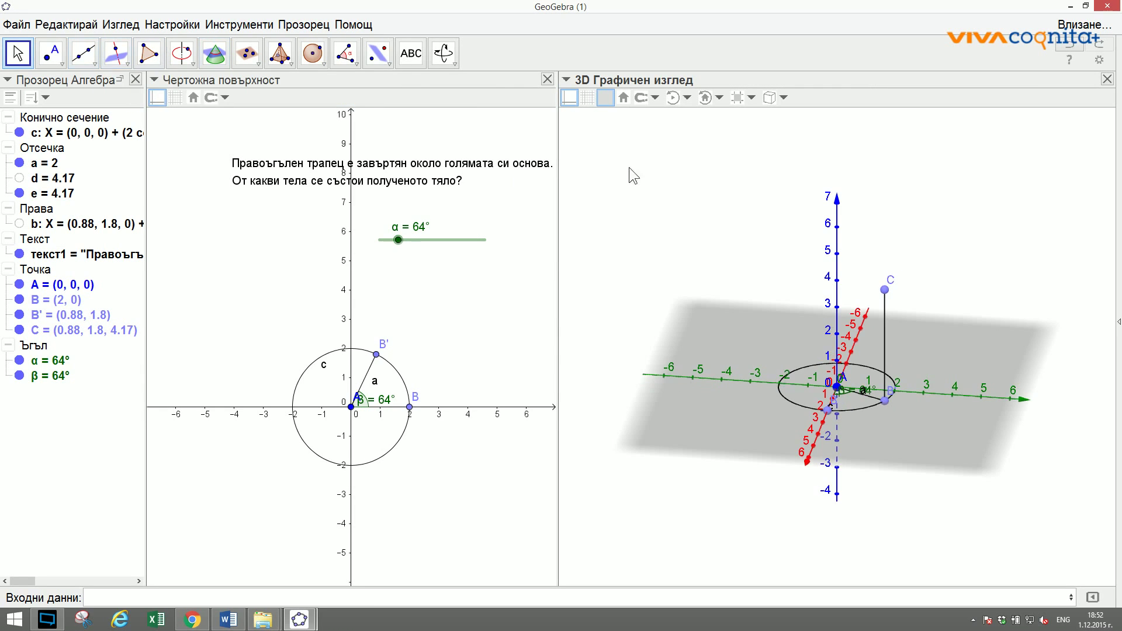
click(128, 66)
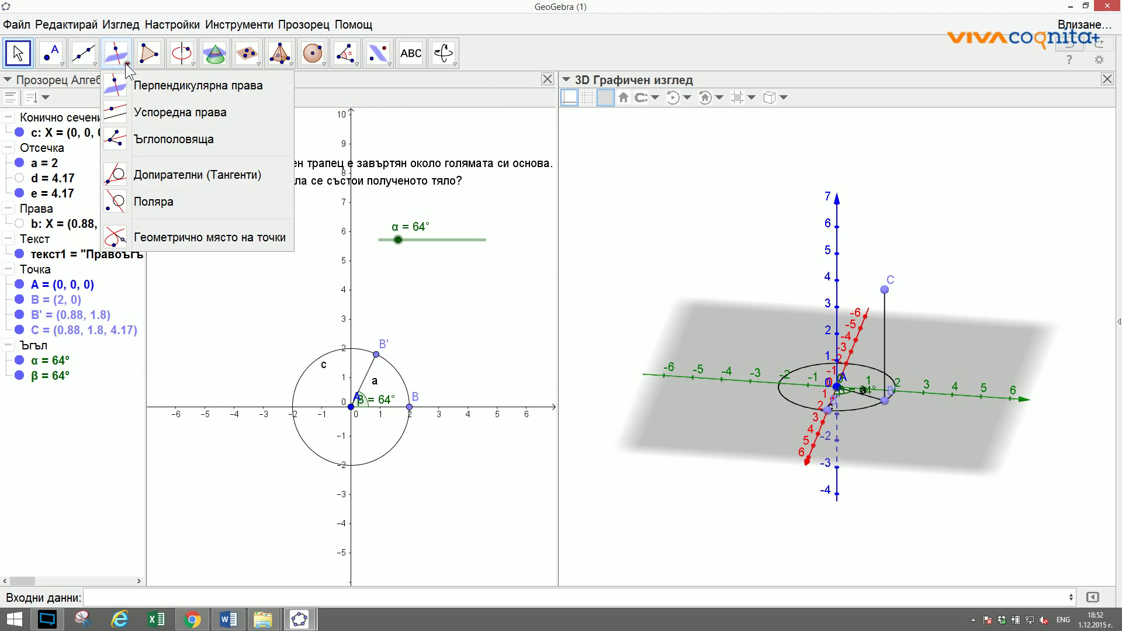
click(158, 111)
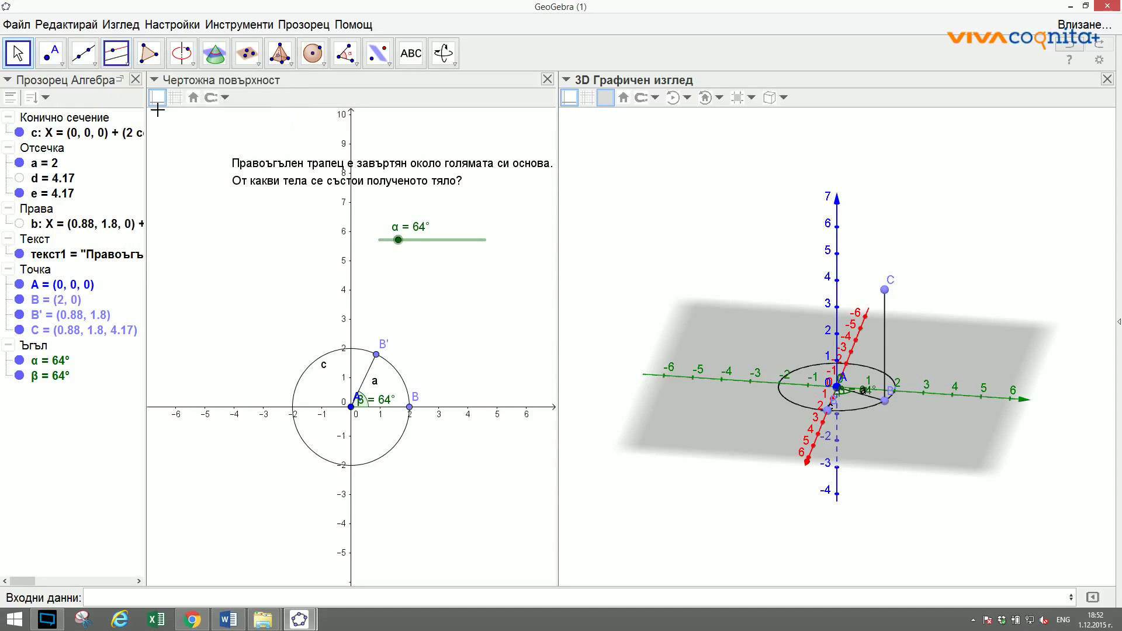
click(837, 387)
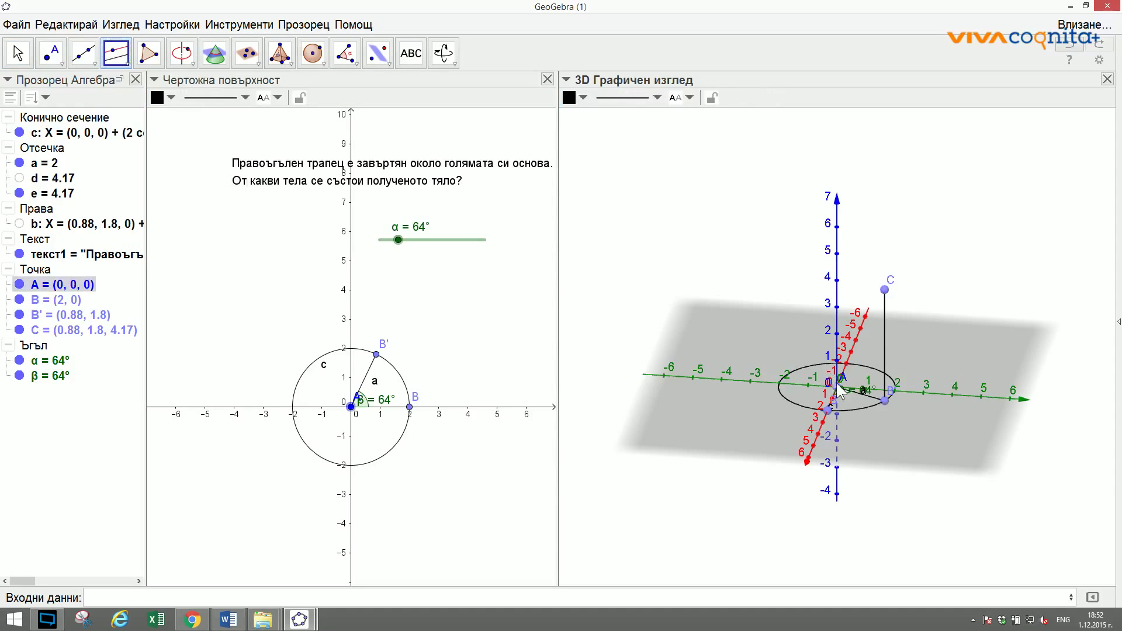
click(884, 359)
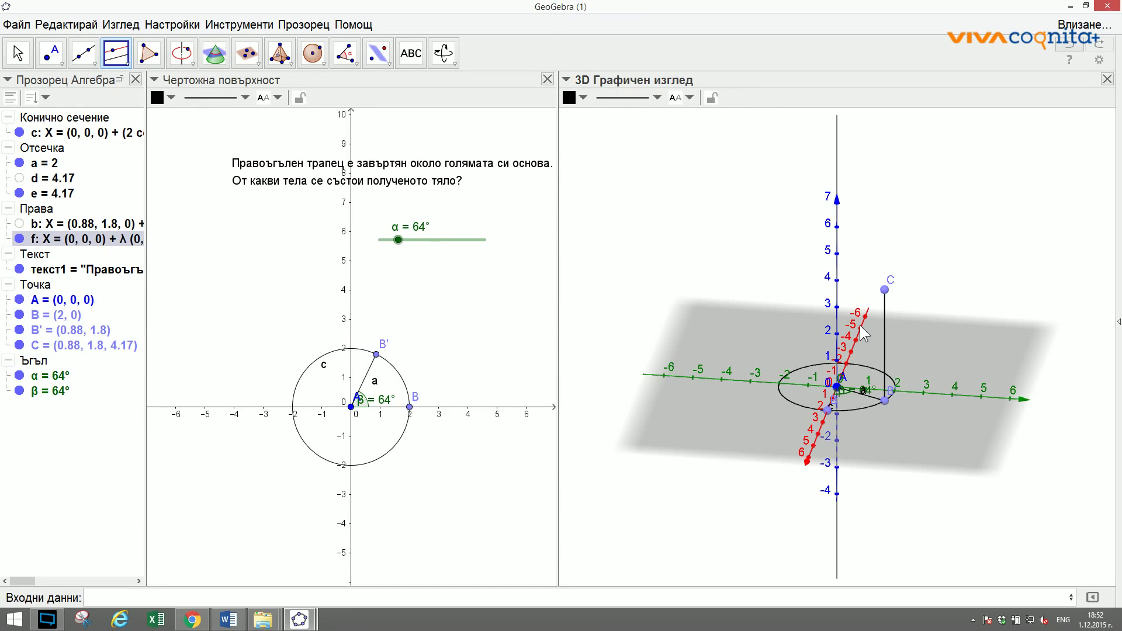
click(20, 238)
click(19, 238)
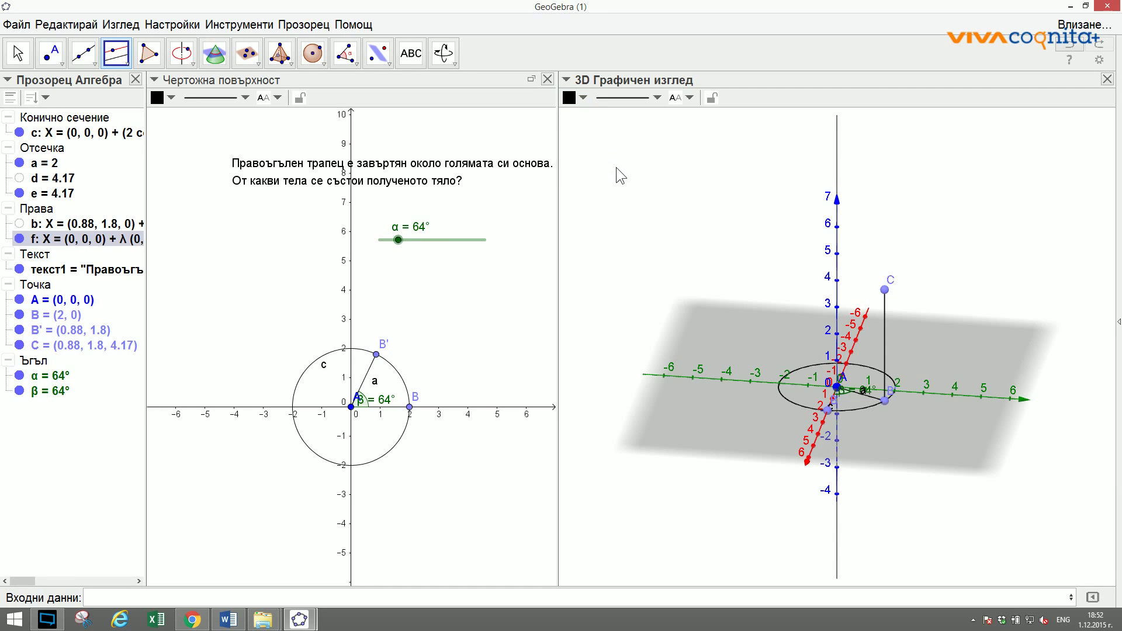
key(Escape)
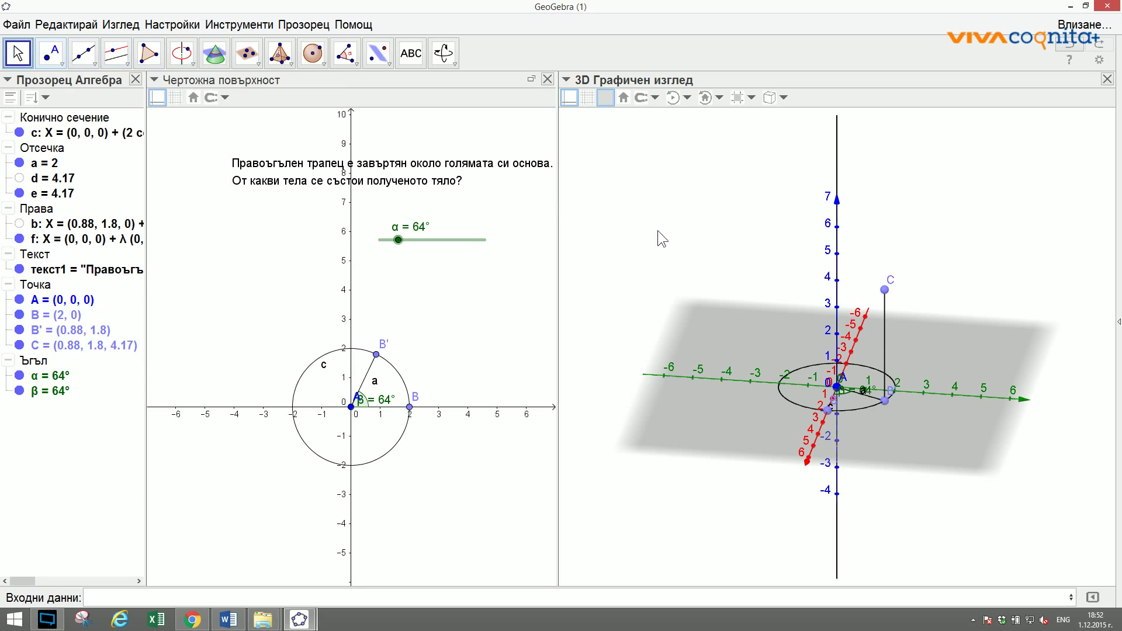
Hide the axes in the 3D view and place point D on the vertical line through A at about (0, 0, 5.06).
drag(657, 231, 668, 235)
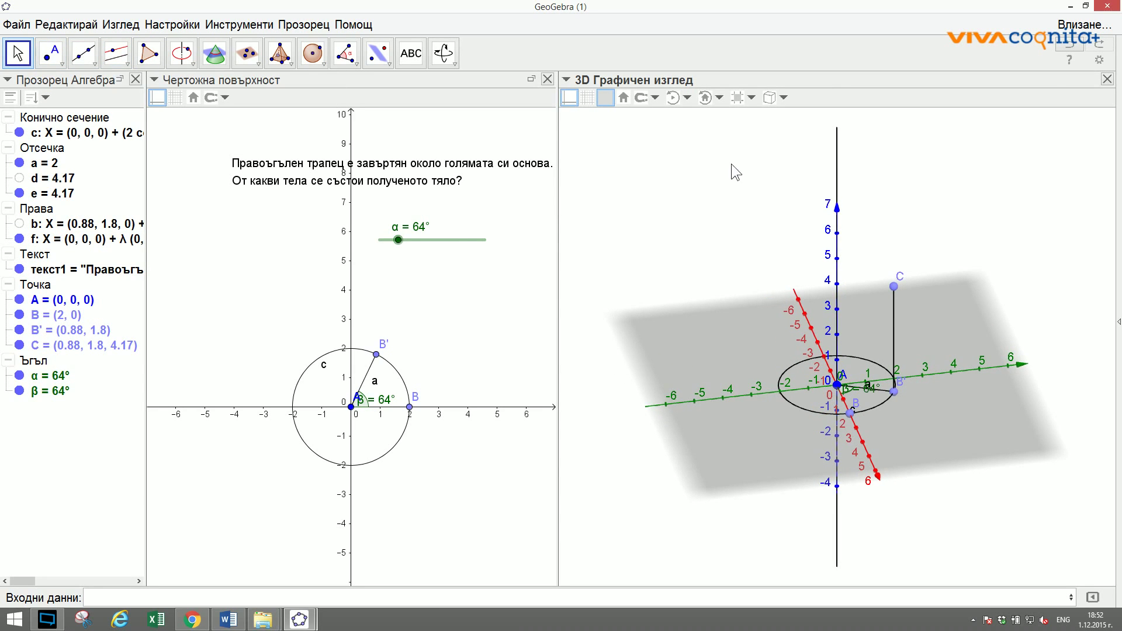
click(572, 99)
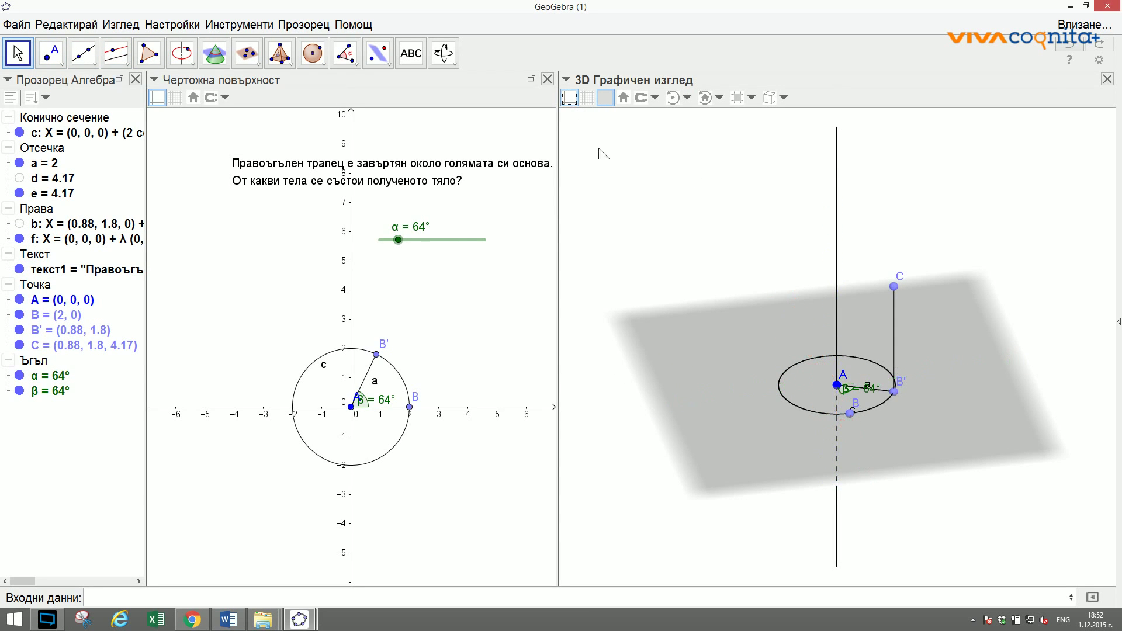
click(56, 51)
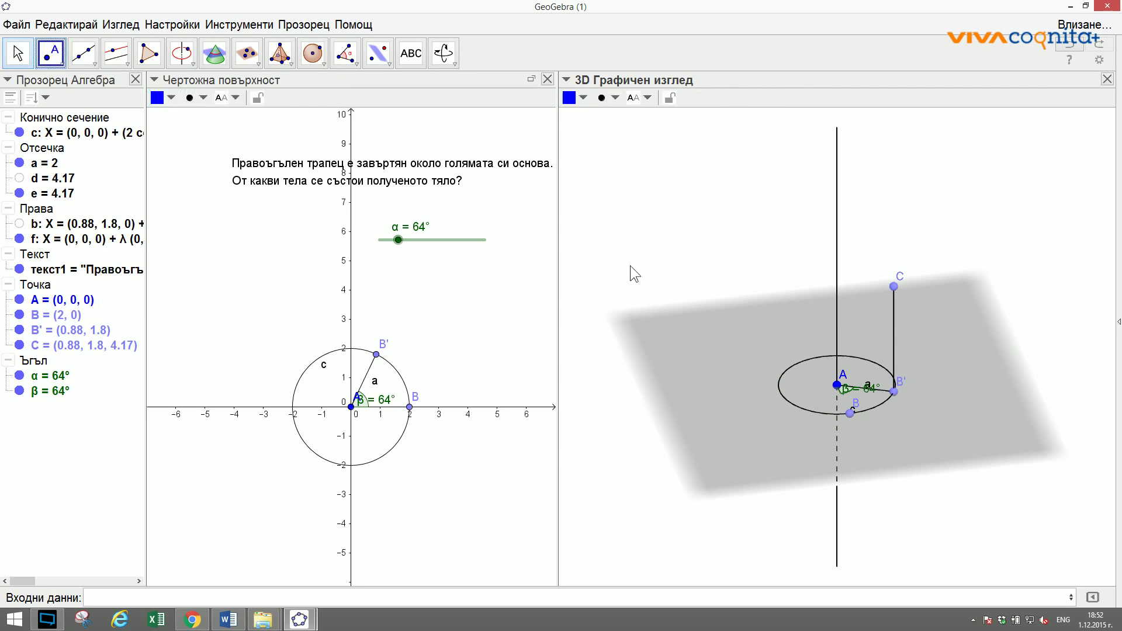
click(836, 257)
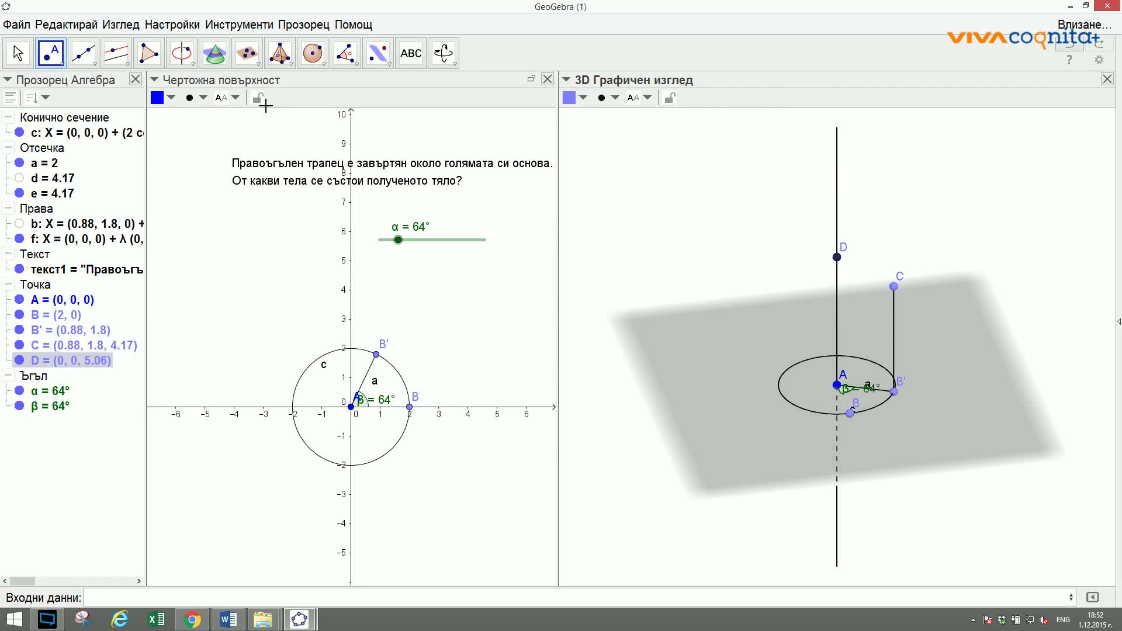
click(147, 53)
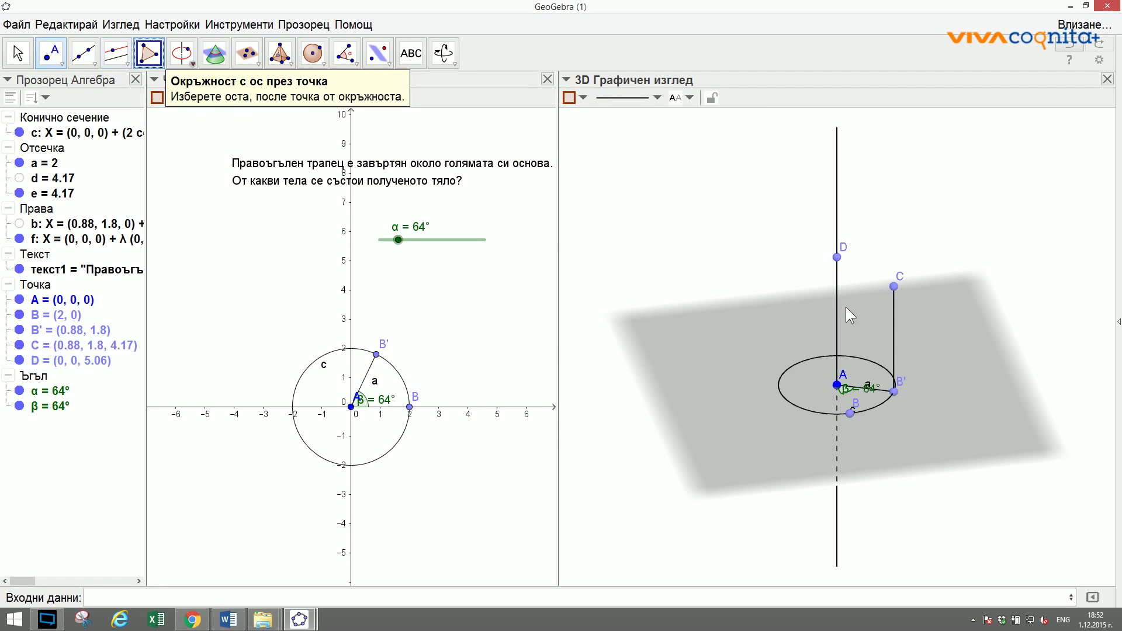
click(836, 385)
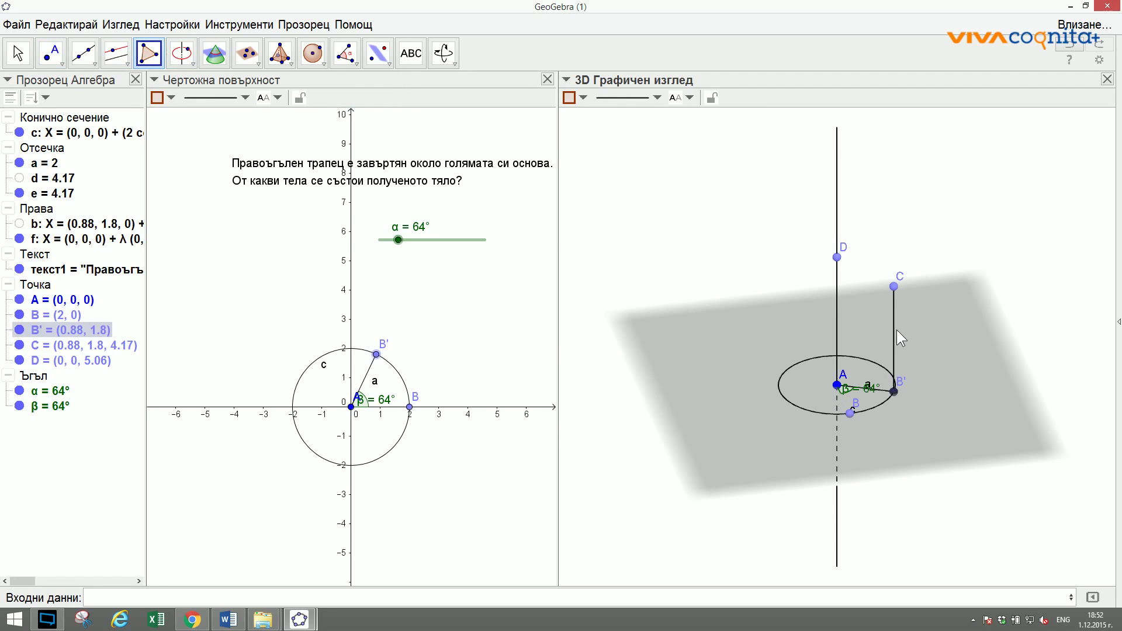
click(837, 257)
click(837, 385)
click(892, 390)
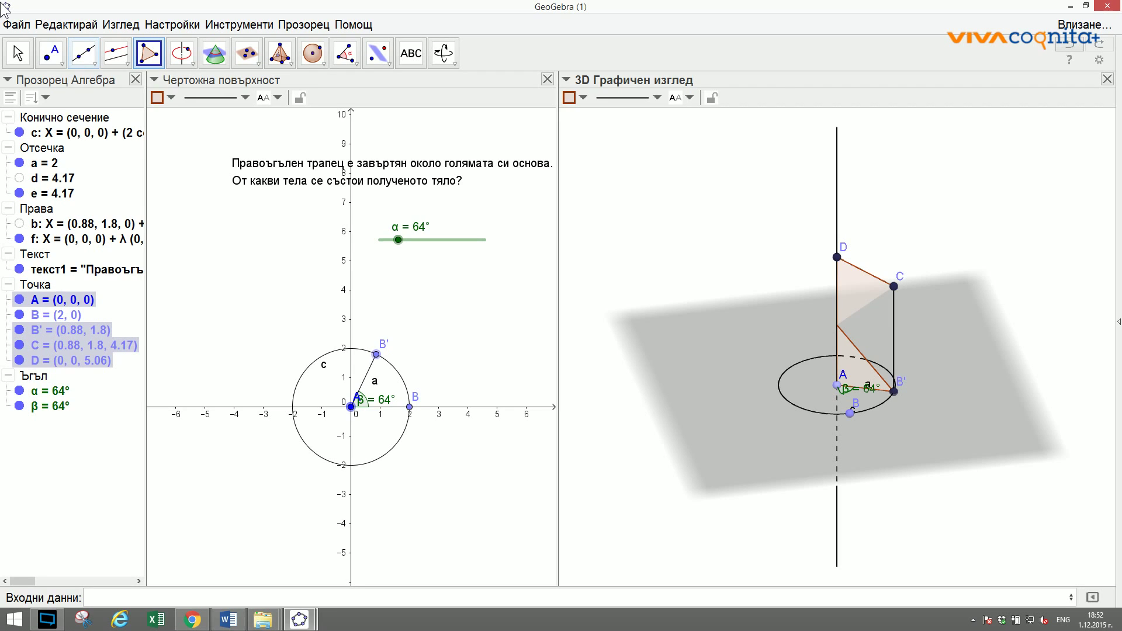
click(17, 52)
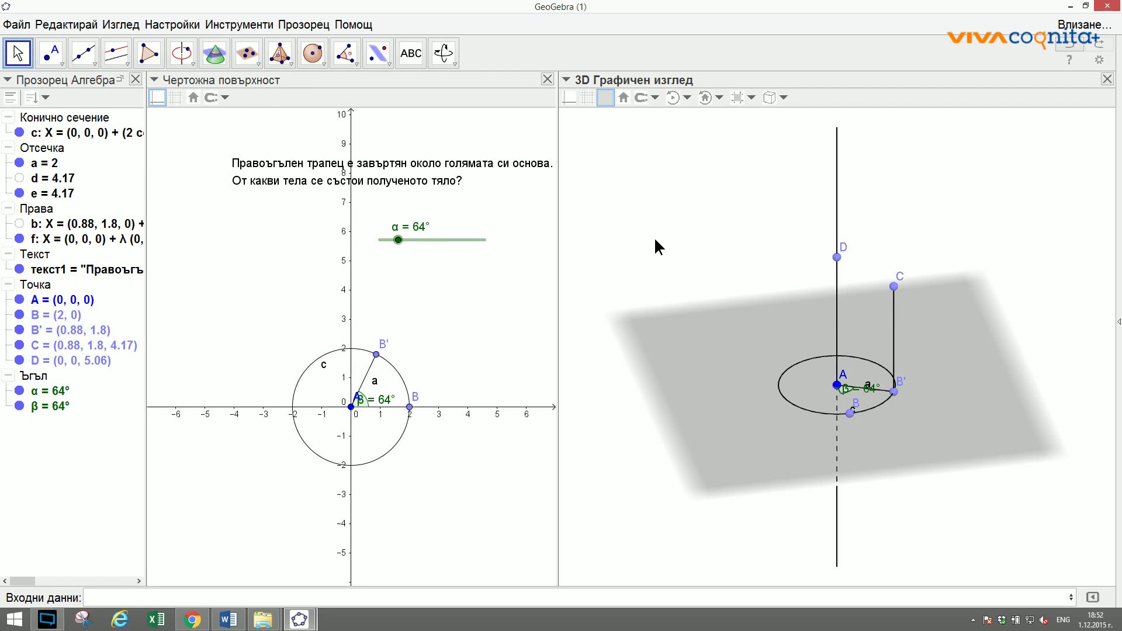
Create the trapezoid as a filled polygon in the 3D view from vertices C, D, A and B'.
right_drag(654, 238, 651, 236)
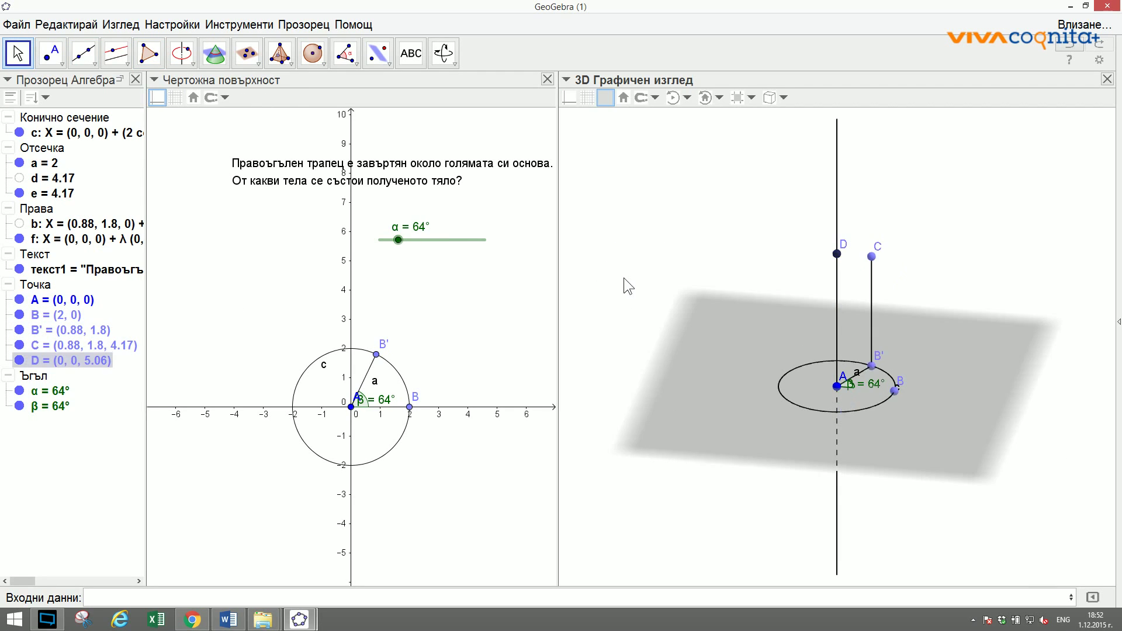
right_drag(622, 278, 651, 243)
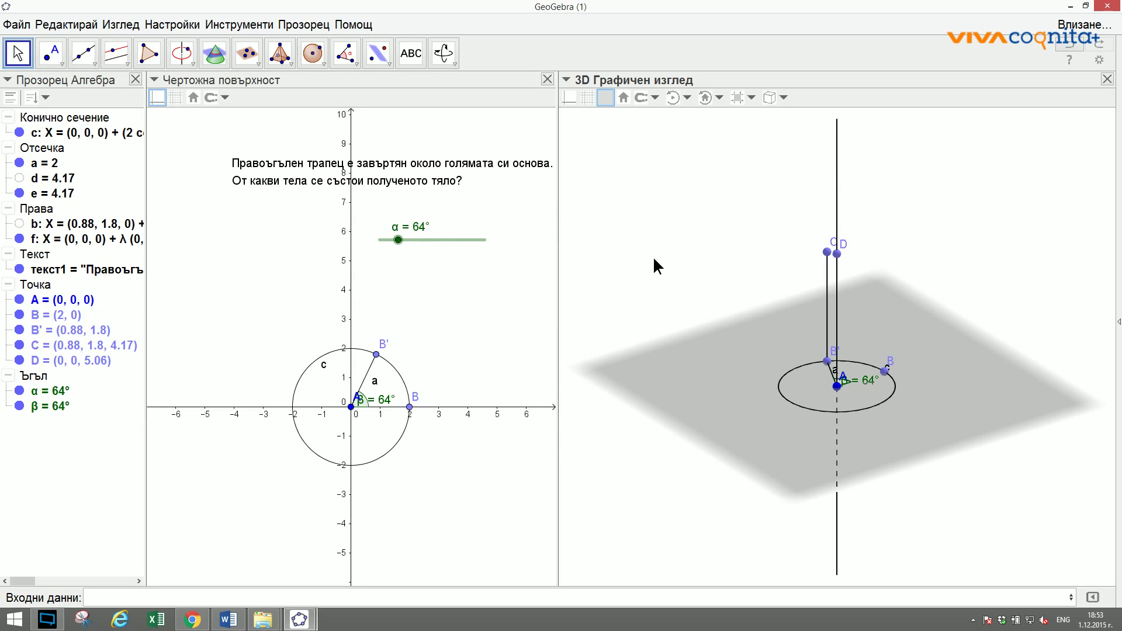
drag(654, 258, 608, 252)
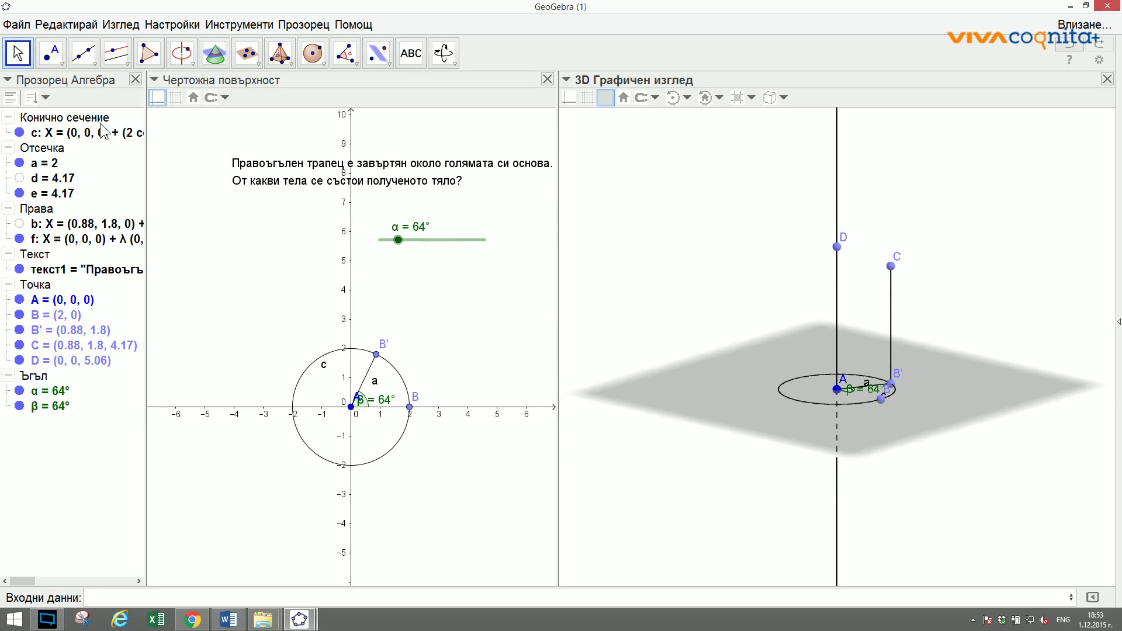
click(149, 53)
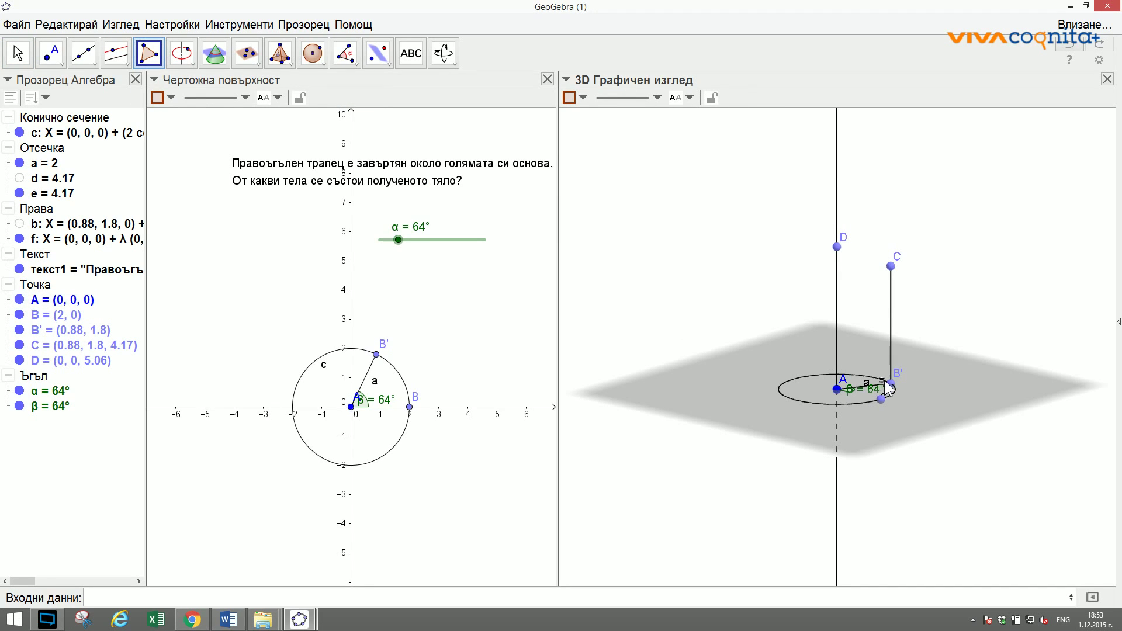
click(892, 268)
click(837, 248)
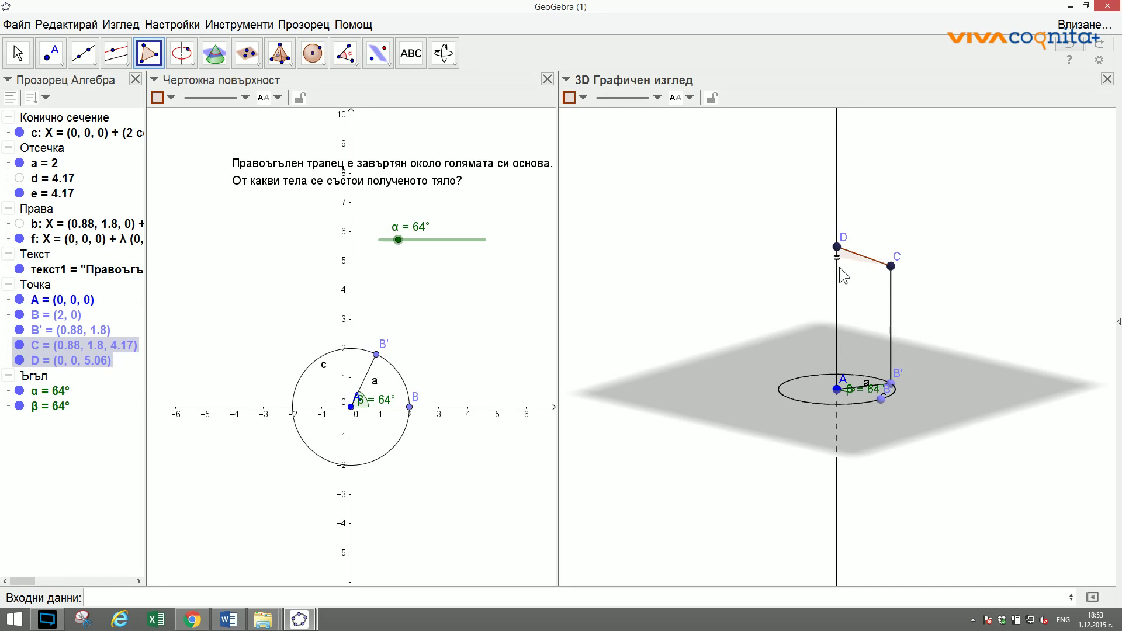
click(838, 390)
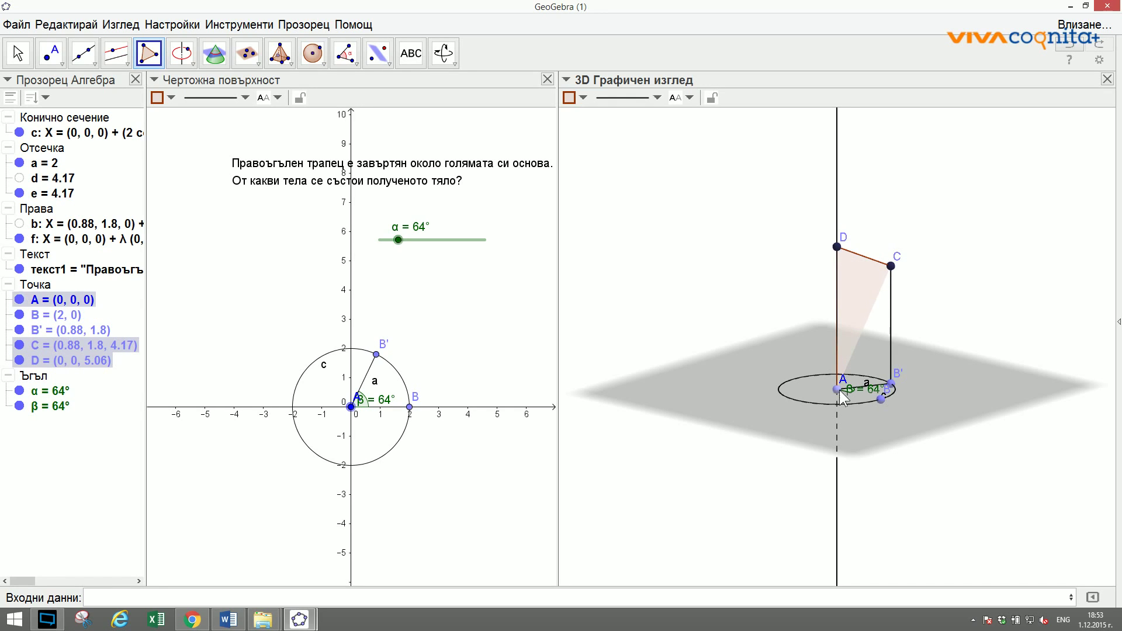
click(889, 385)
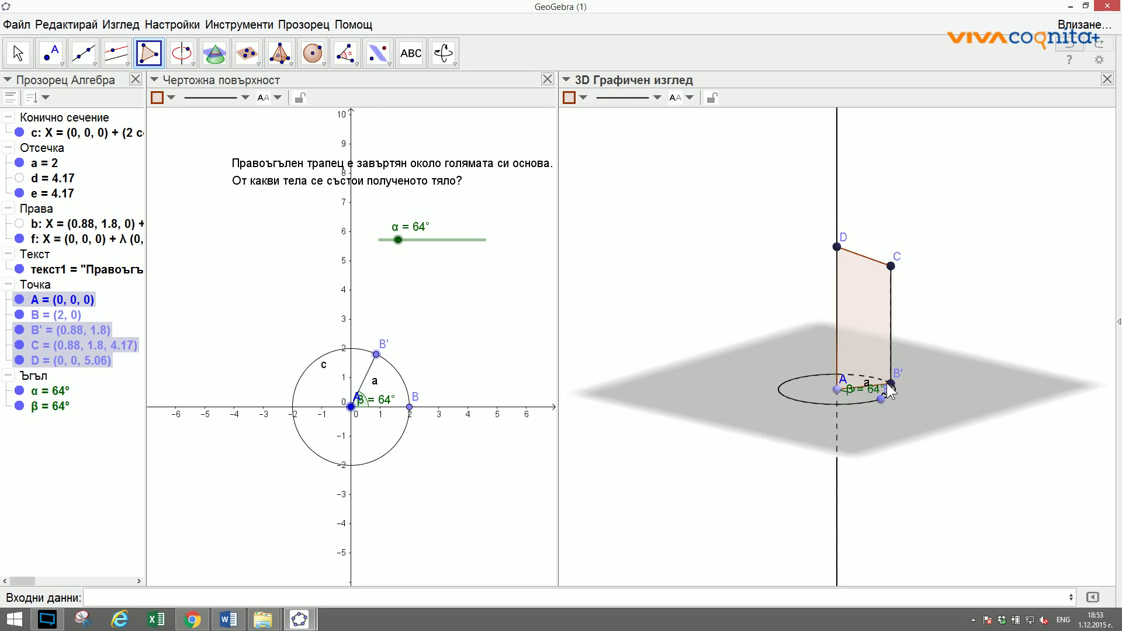
click(890, 270)
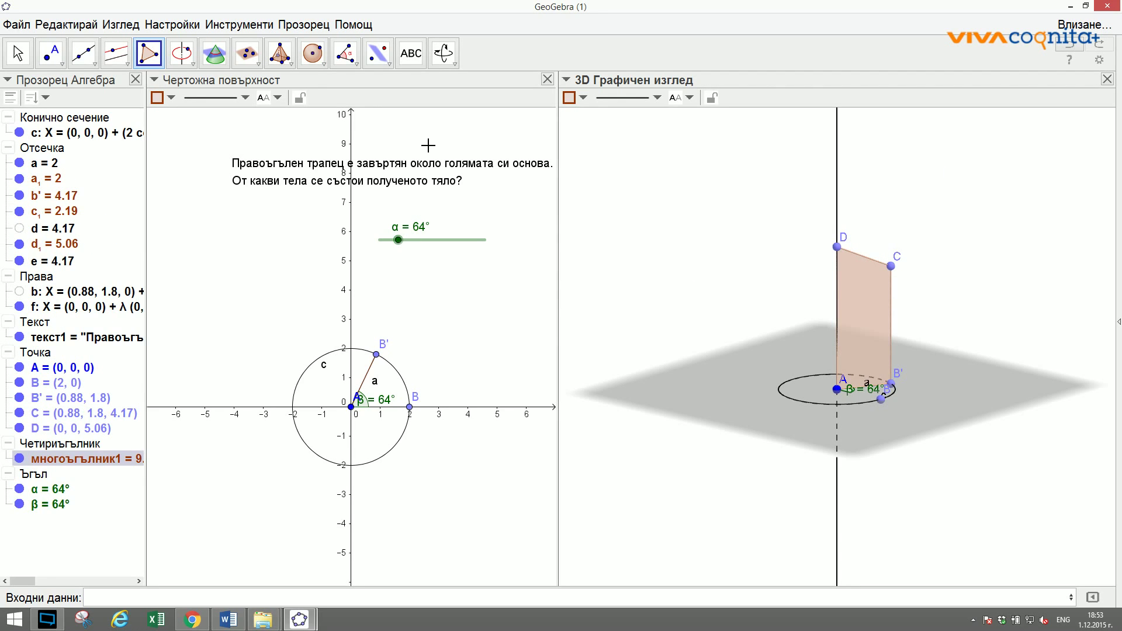
key(Escape)
Start the animation of angle slider α so the trapezoid traces the solid in the 3D view.
drag(678, 251, 758, 272)
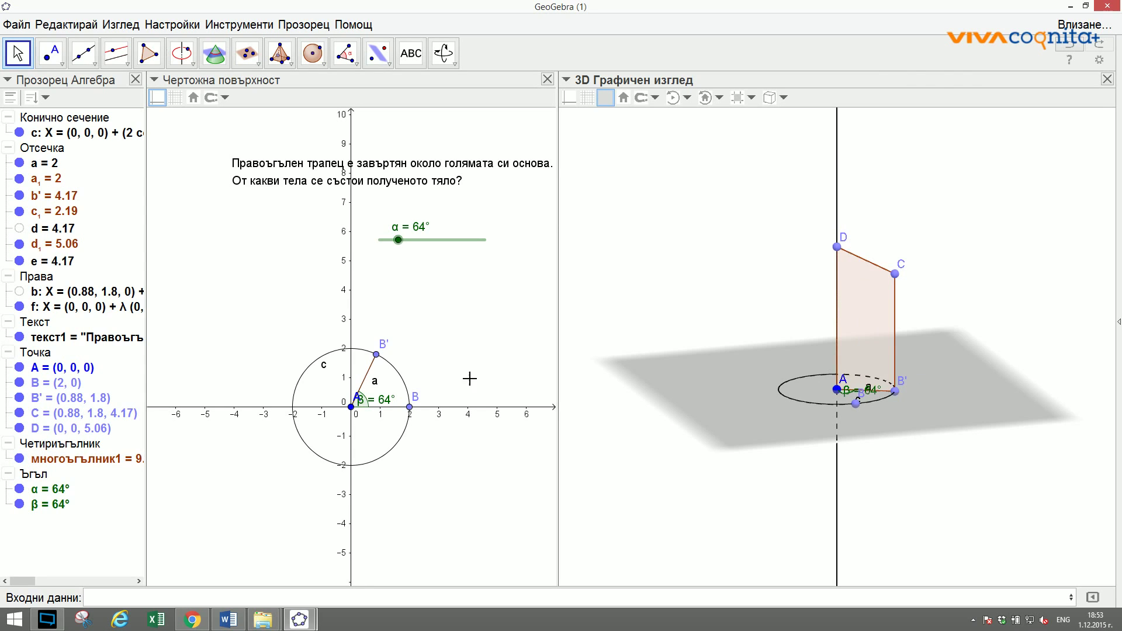
right_click(396, 240)
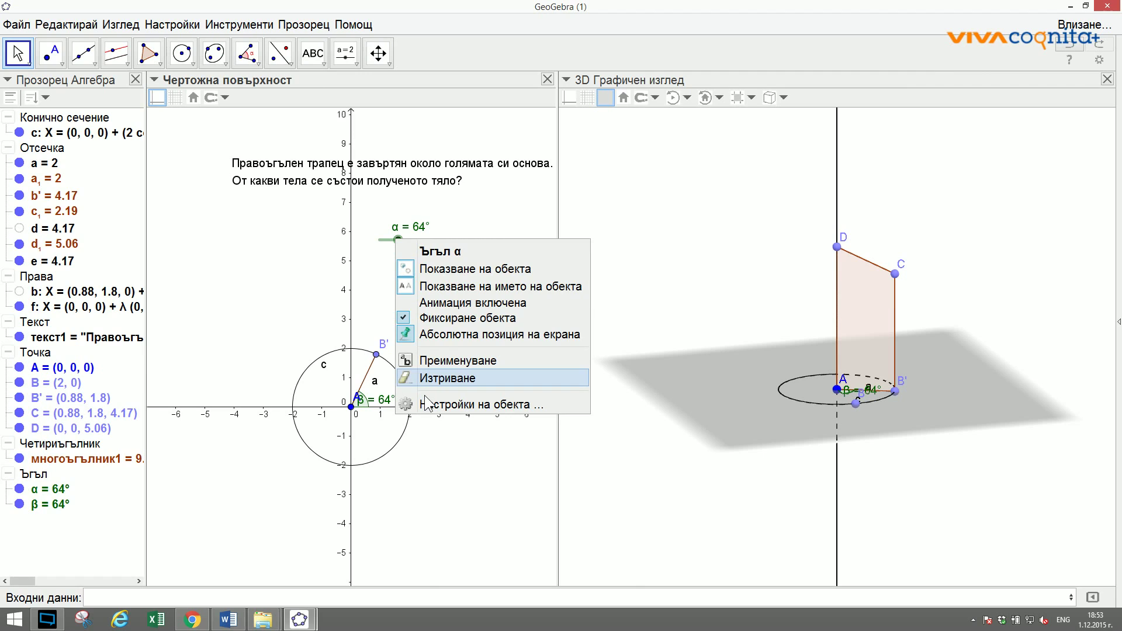
click(461, 302)
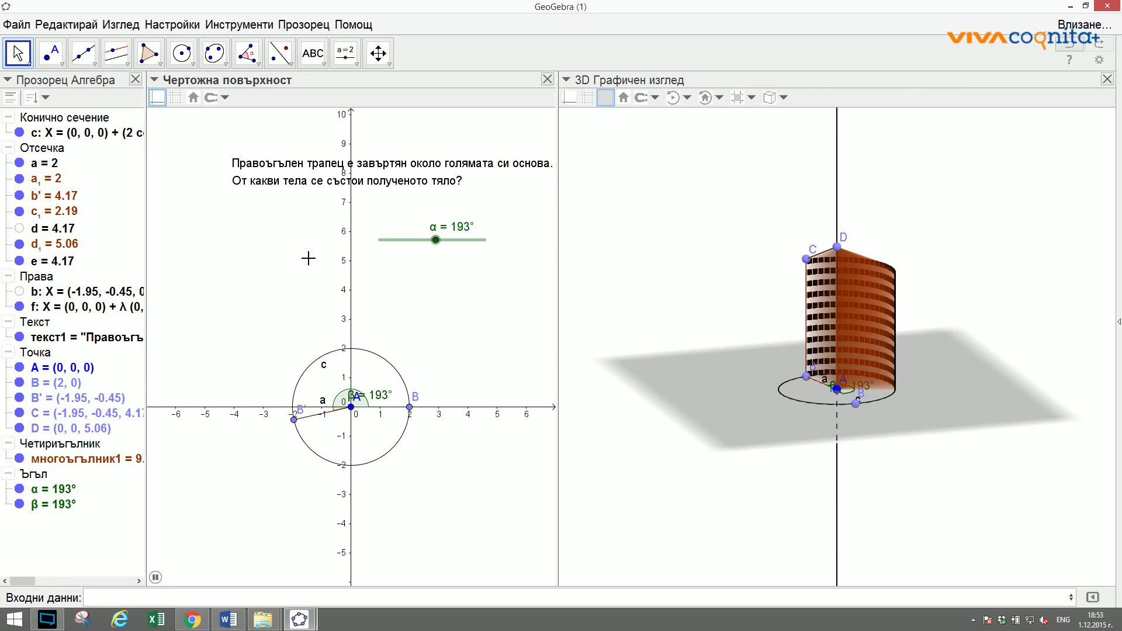
scroll(667, 293, up, 3)
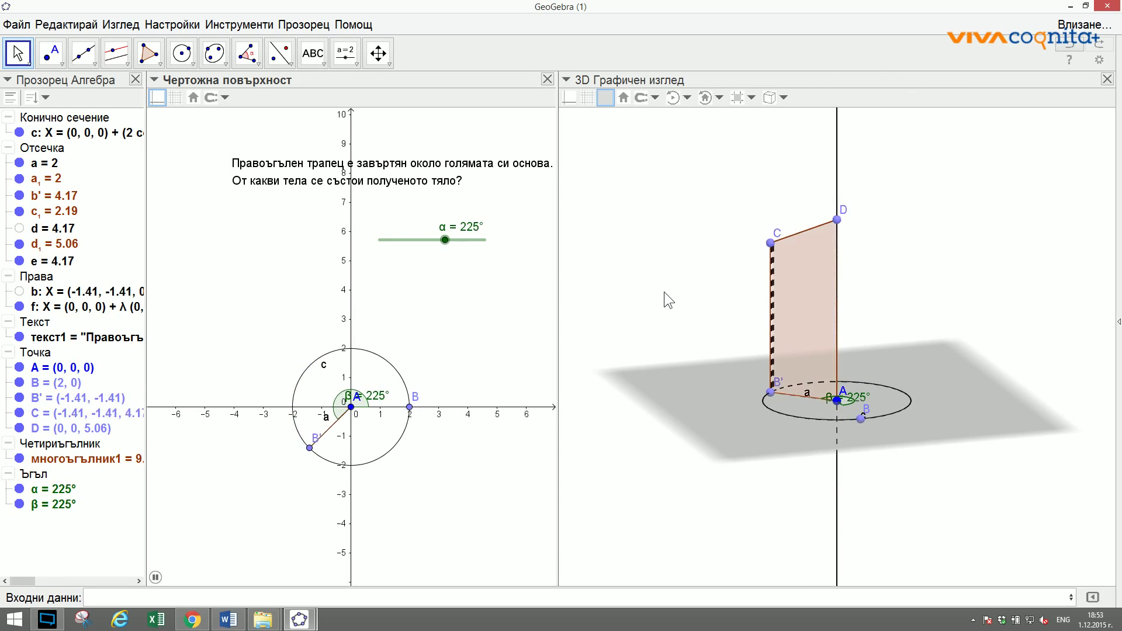
scroll(616, 259, up, 2)
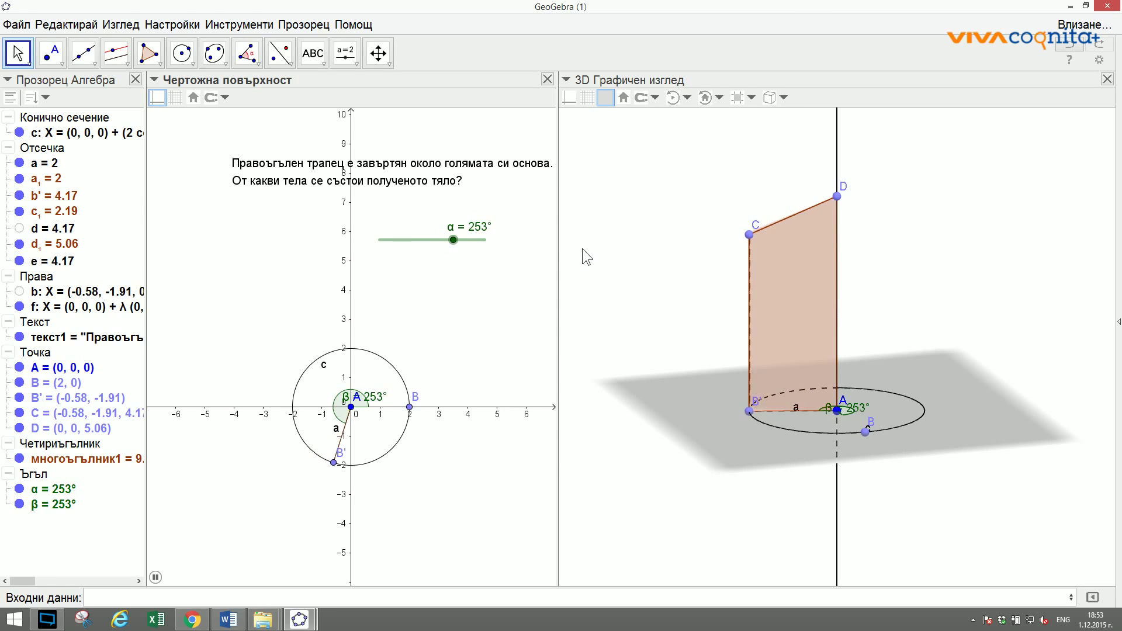
right_click(463, 242)
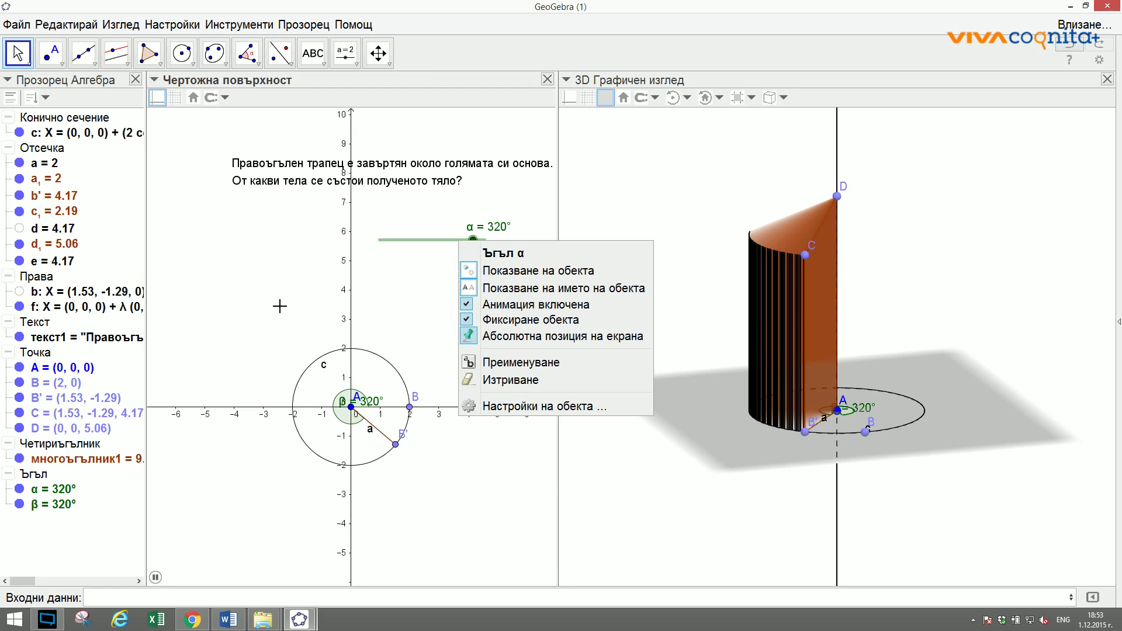
click(263, 310)
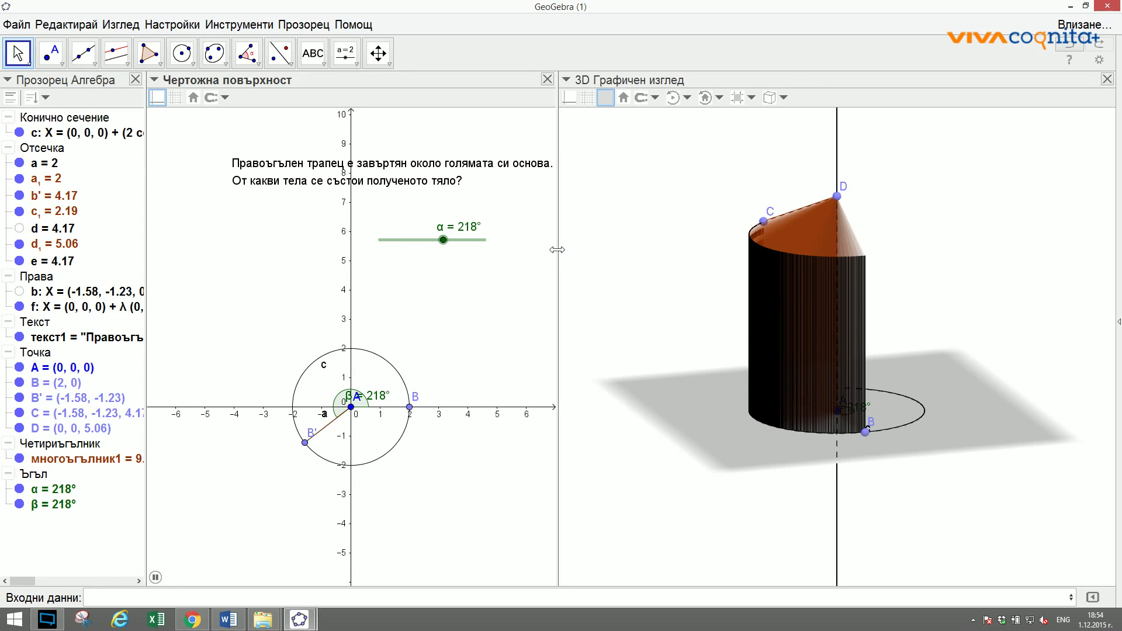
Widen the 3D view and rotate it to examine the traced solid from above and from the side.
drag(556, 250, 501, 254)
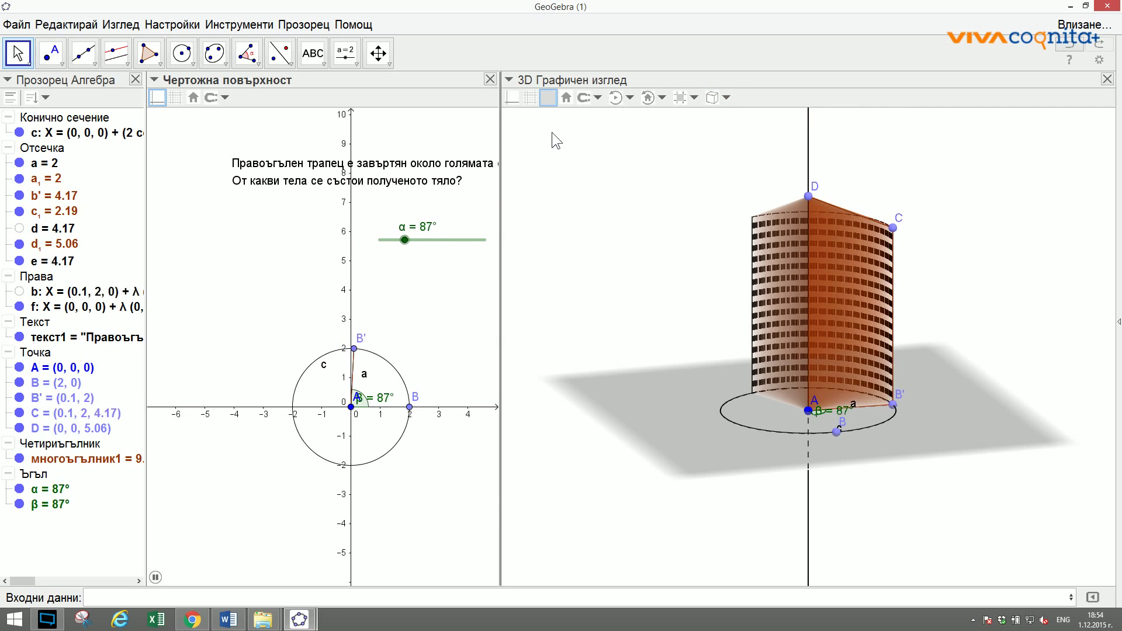
click(559, 145)
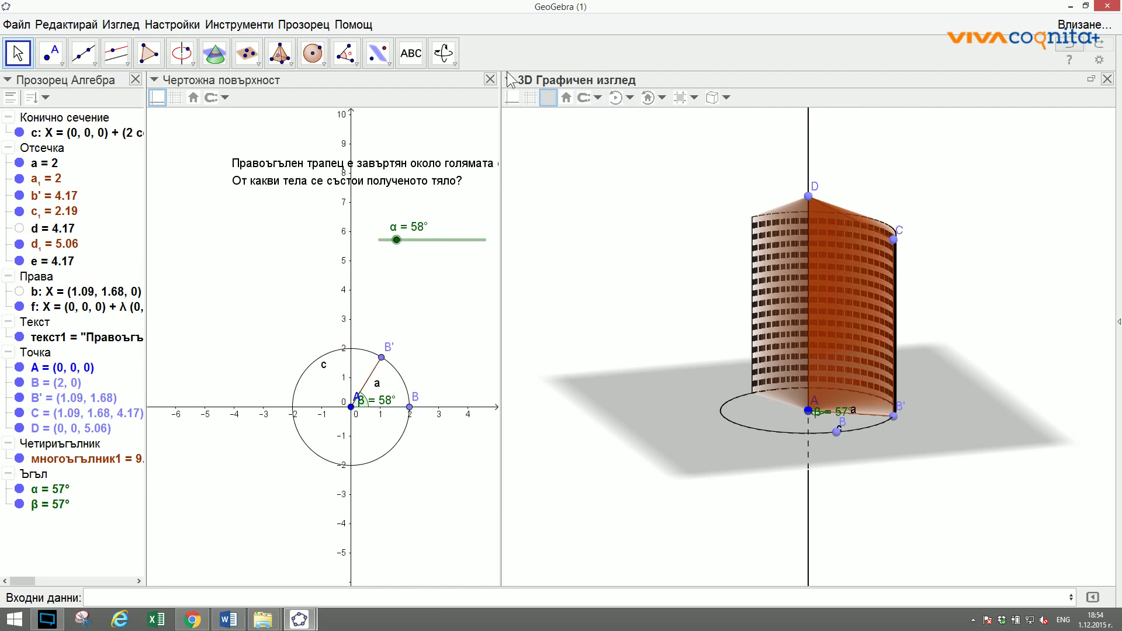
click(444, 53)
drag(560, 187, 581, 209)
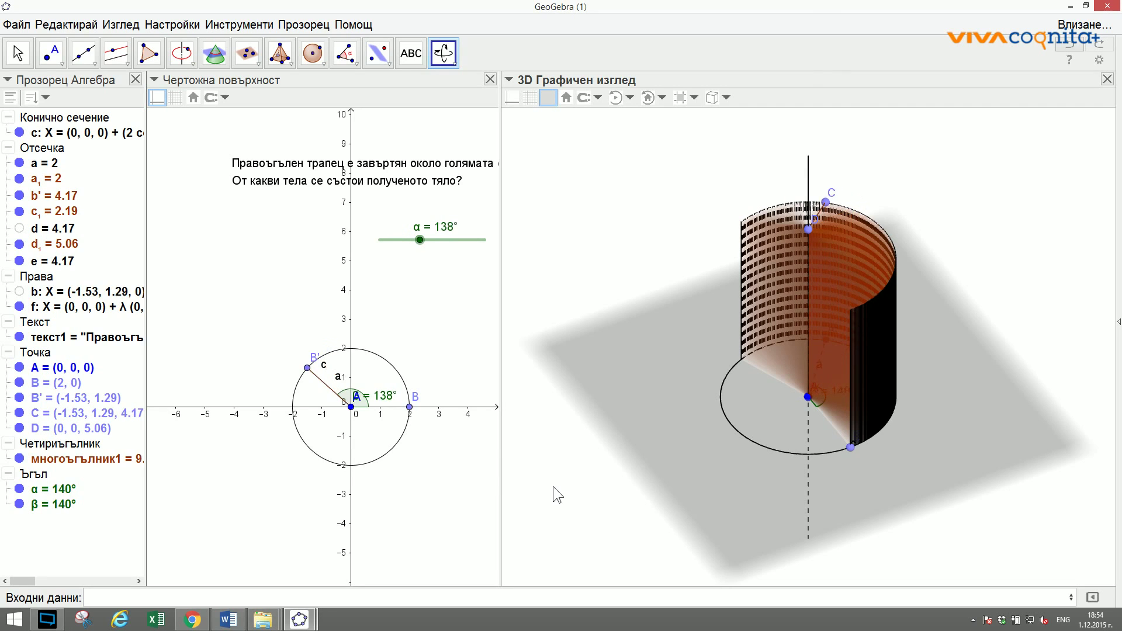
mouse_move(548, 492)
mouse_down()
mouse_move(550, 479)
mouse_move(541, 494)
mouse_up()
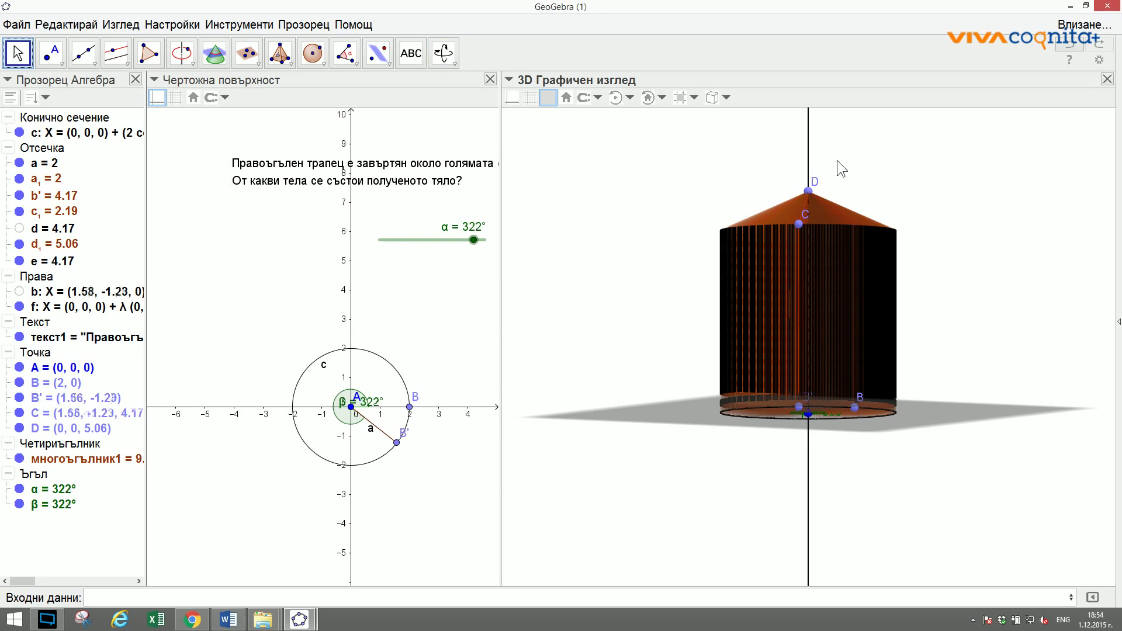
Move point D up along the vertical line through A to about (0, 0, 6.07).
key(Escape)
click(807, 185)
drag(806, 182, 808, 146)
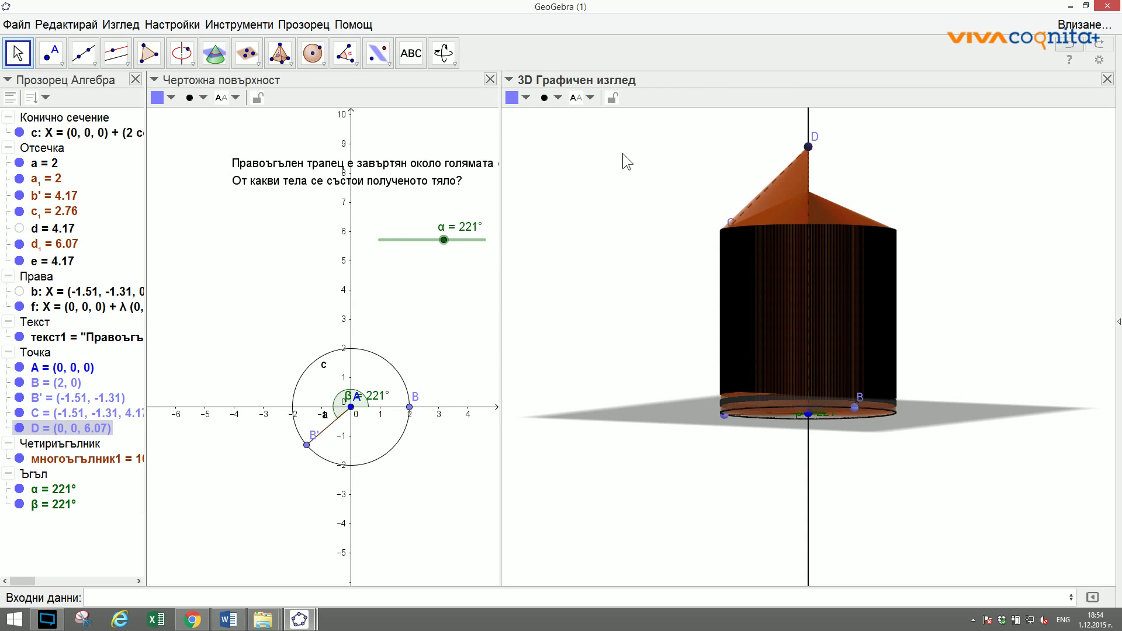
Clear the old traces by slightly resizing the 3D view, let the solid redraw, and pause the α animation.
drag(500, 86, 503, 85)
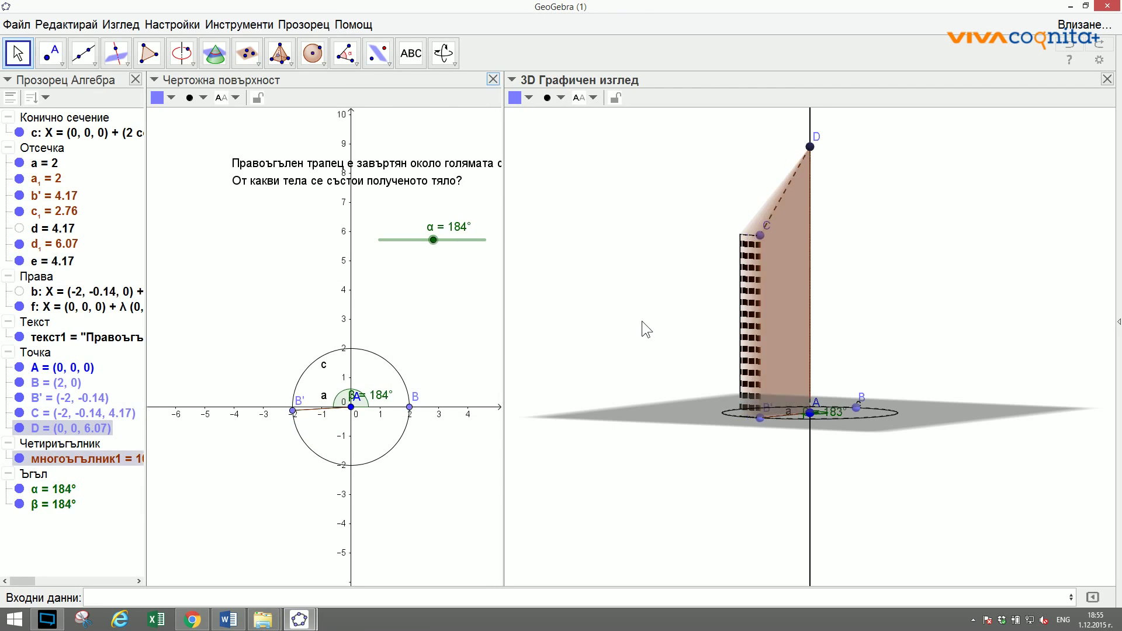
click(174, 574)
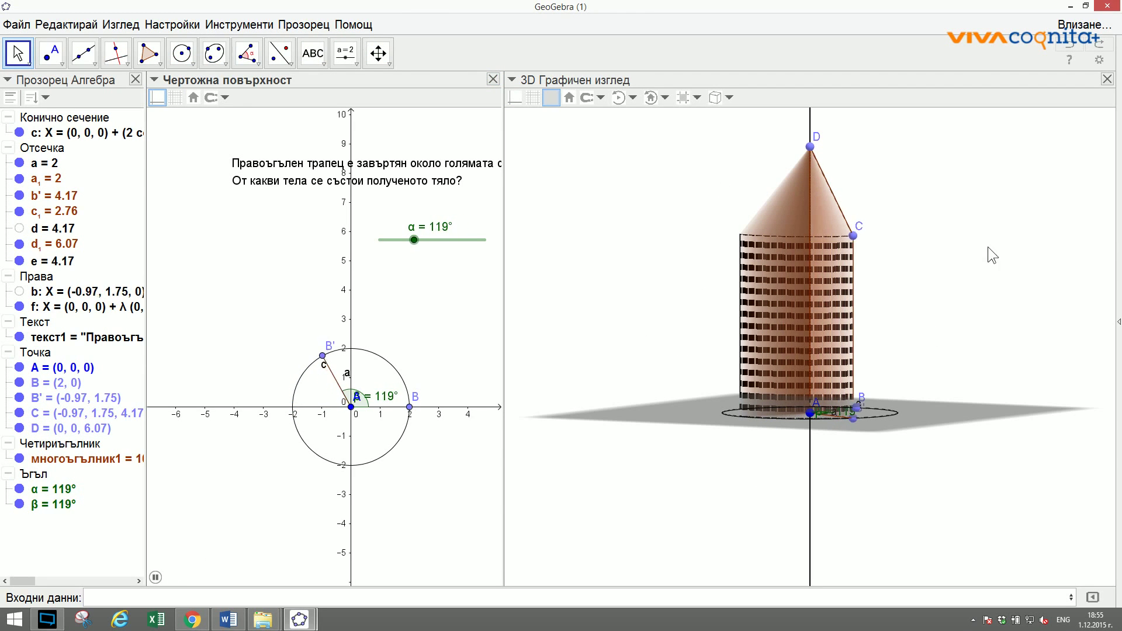
click(156, 578)
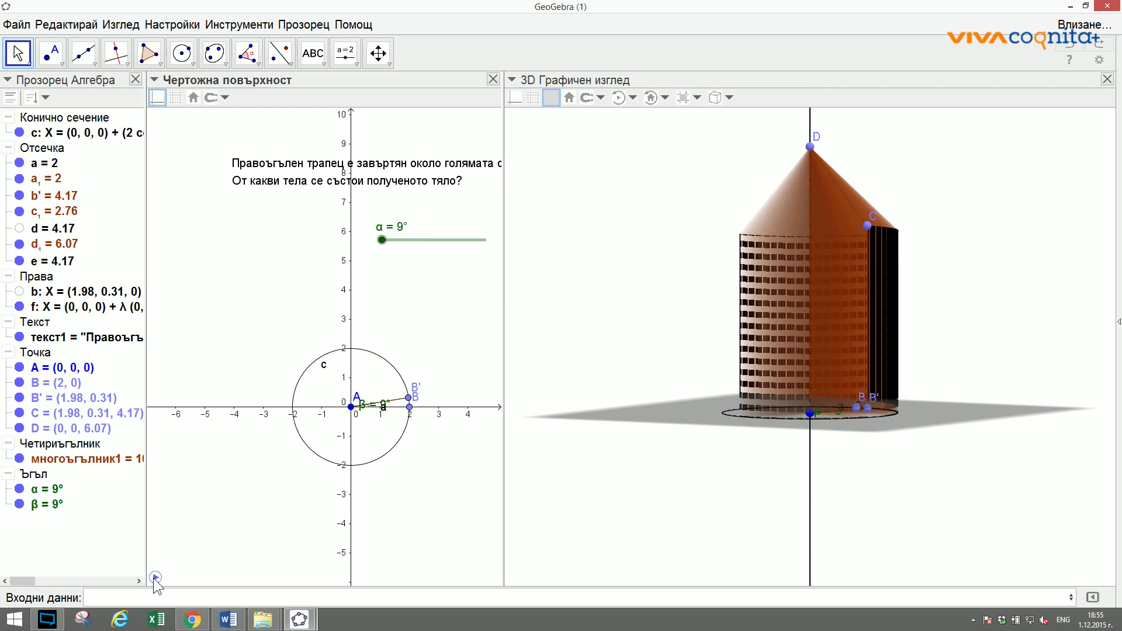
Set the colour of the trapezoid polygon to violet (204, 102, 255) in its object properties.
click(743, 350)
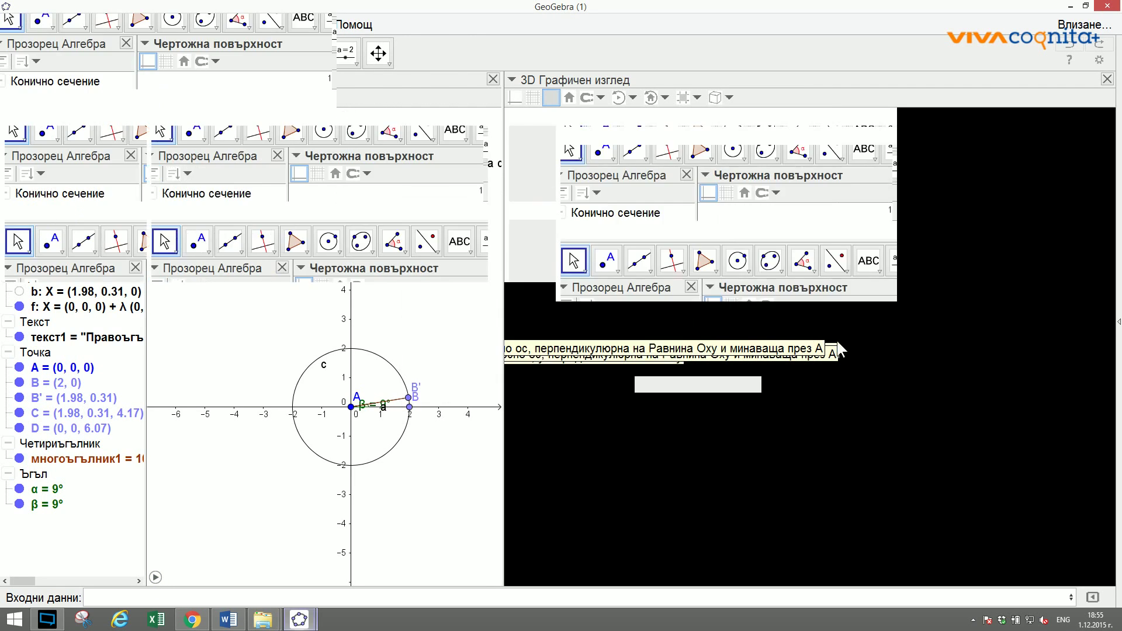
right_click(848, 273)
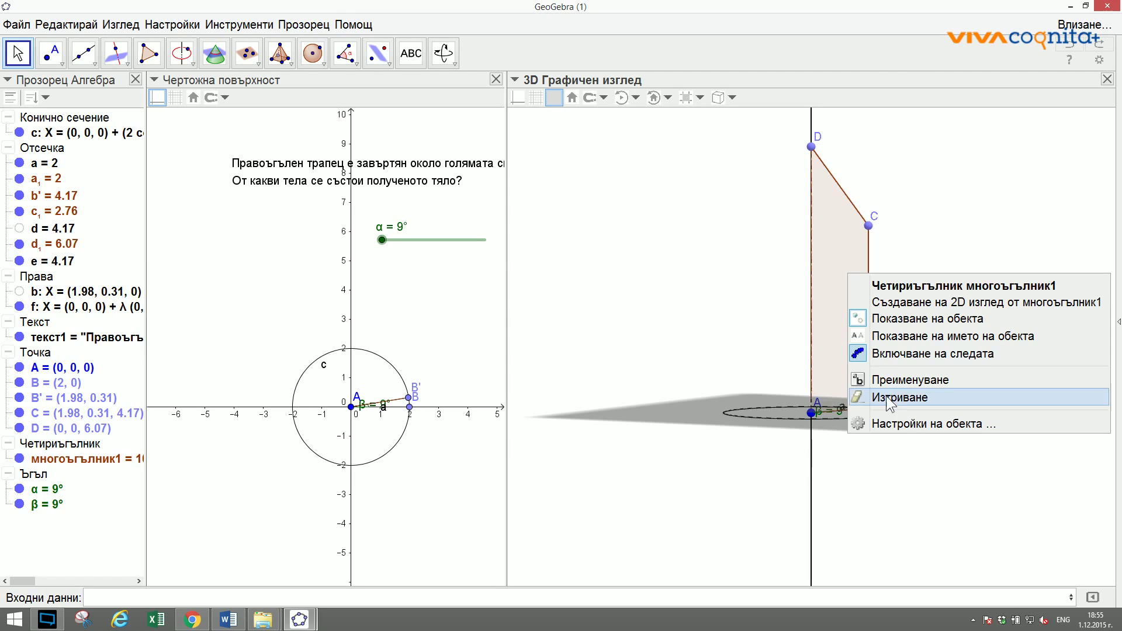
click(900, 423)
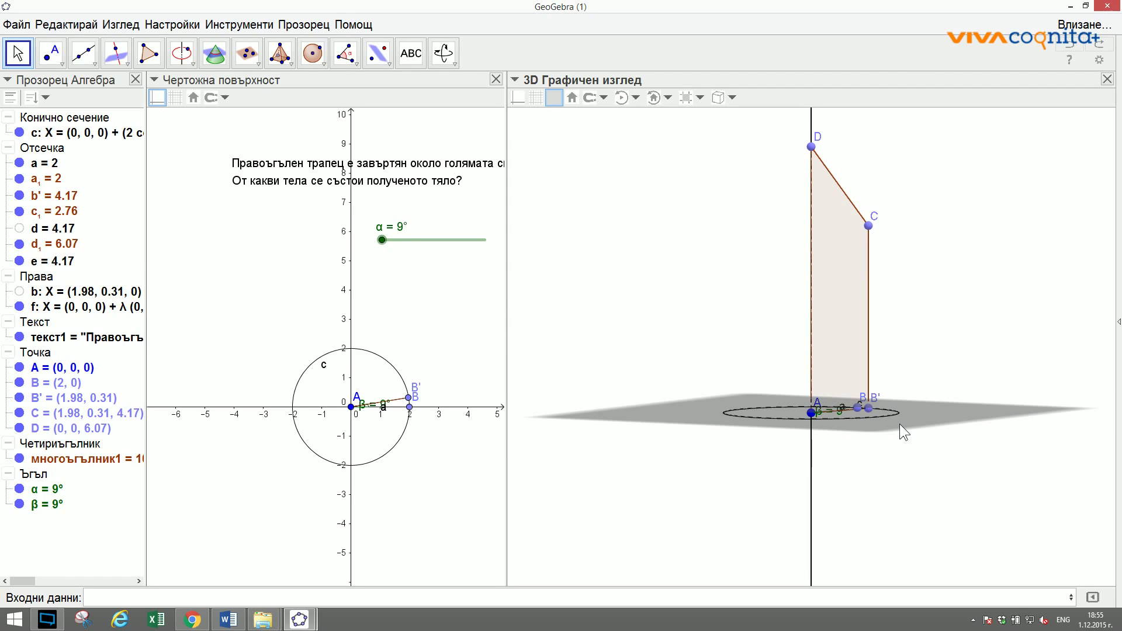
click(505, 290)
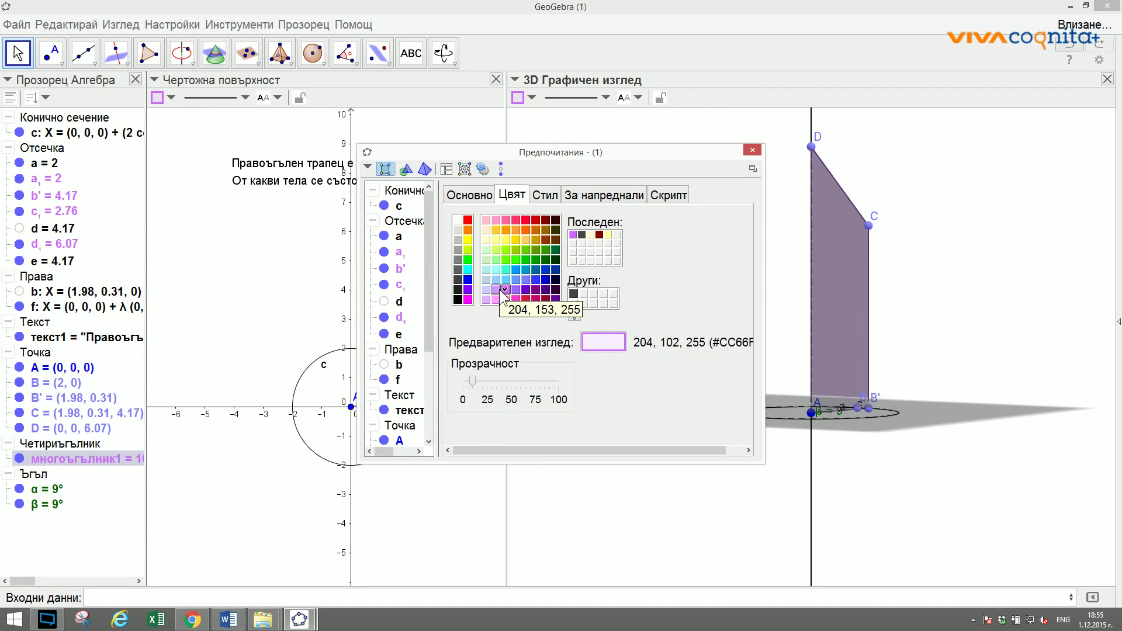
Colour the trapezoid's sides a₁, b', c₁ and d₁ blue (0, 0, 255) and restart the α animation.
click(44, 148)
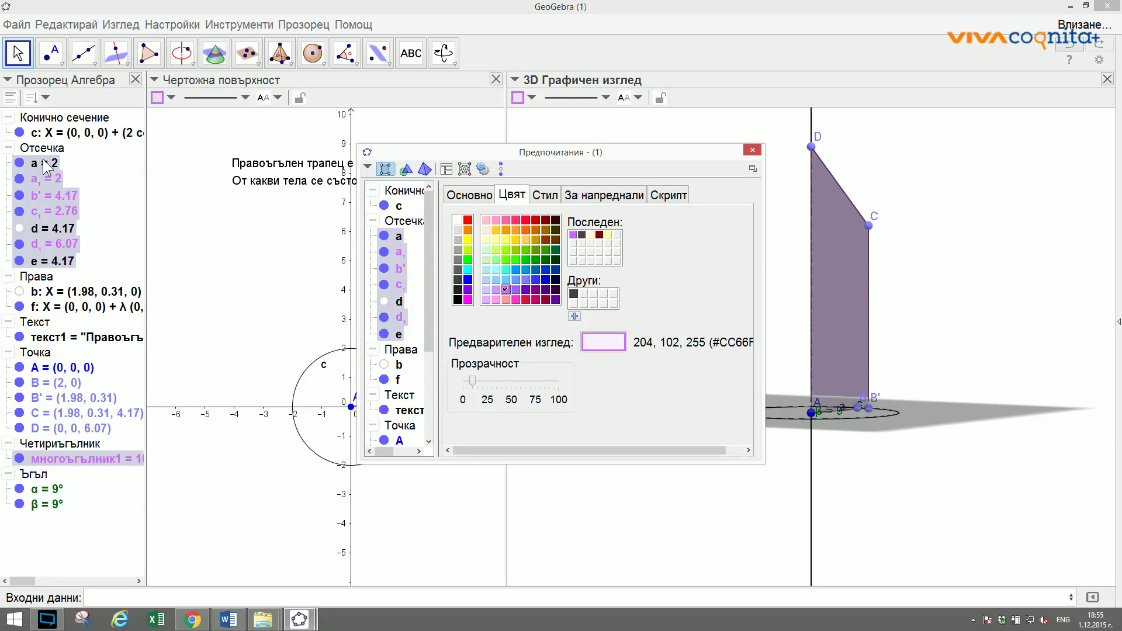
click(46, 164)
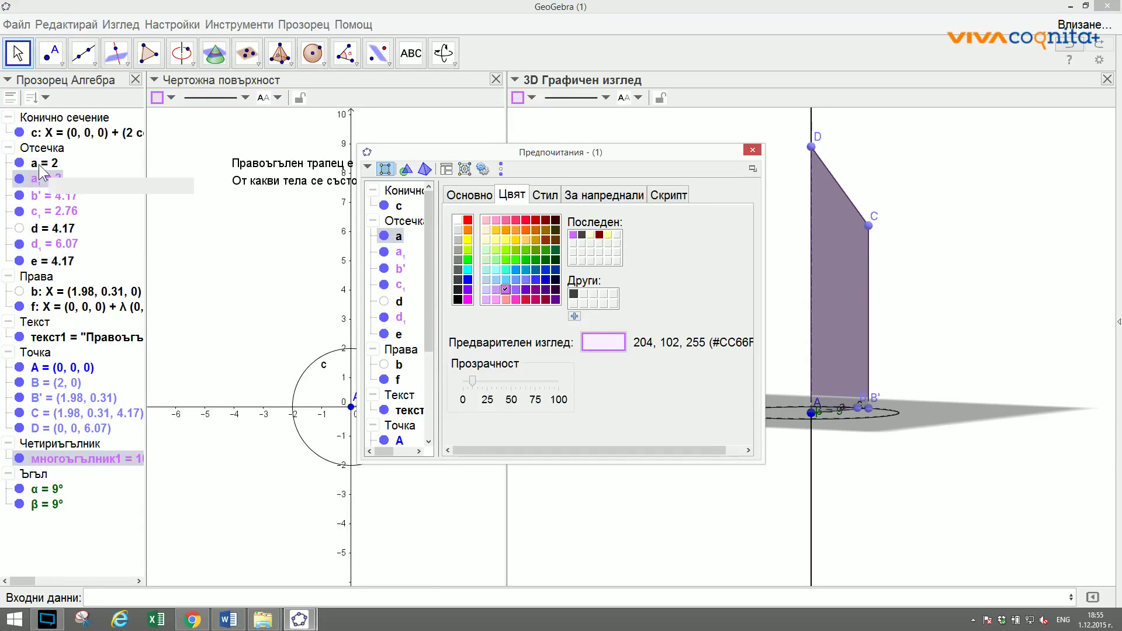
click(36, 177)
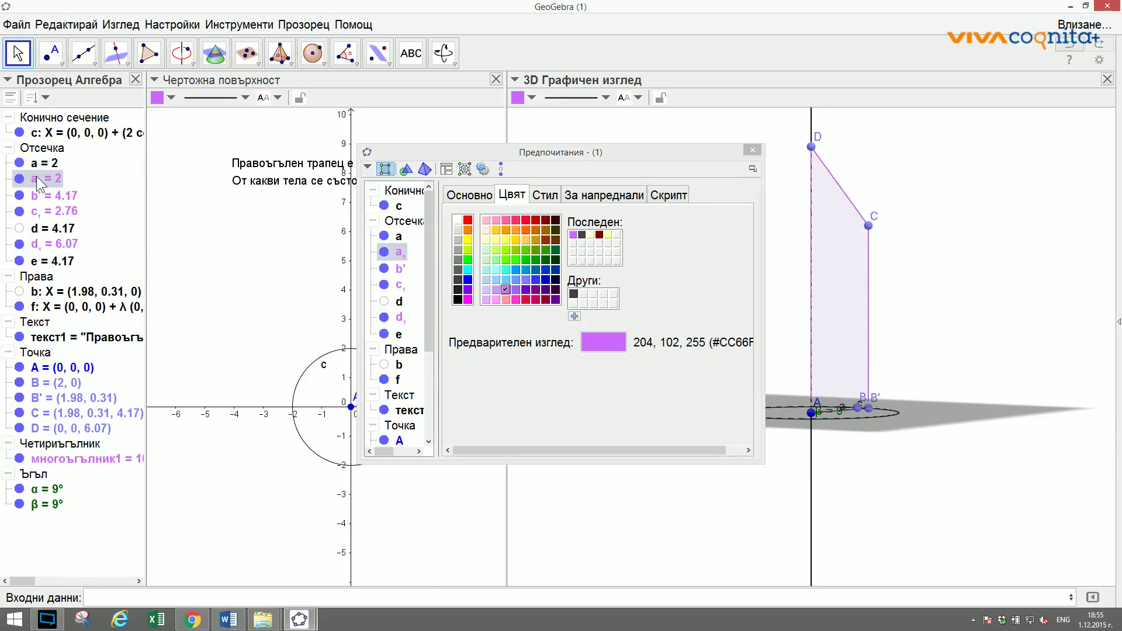
ctrl+click(40, 194)
ctrl+click(44, 211)
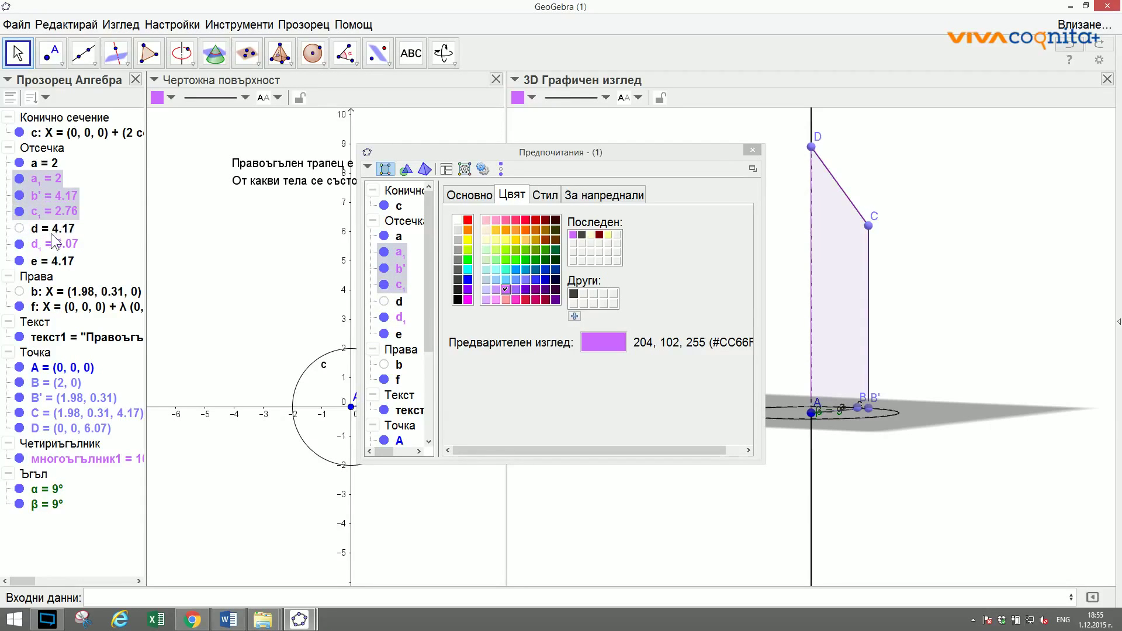
ctrl+click(50, 243)
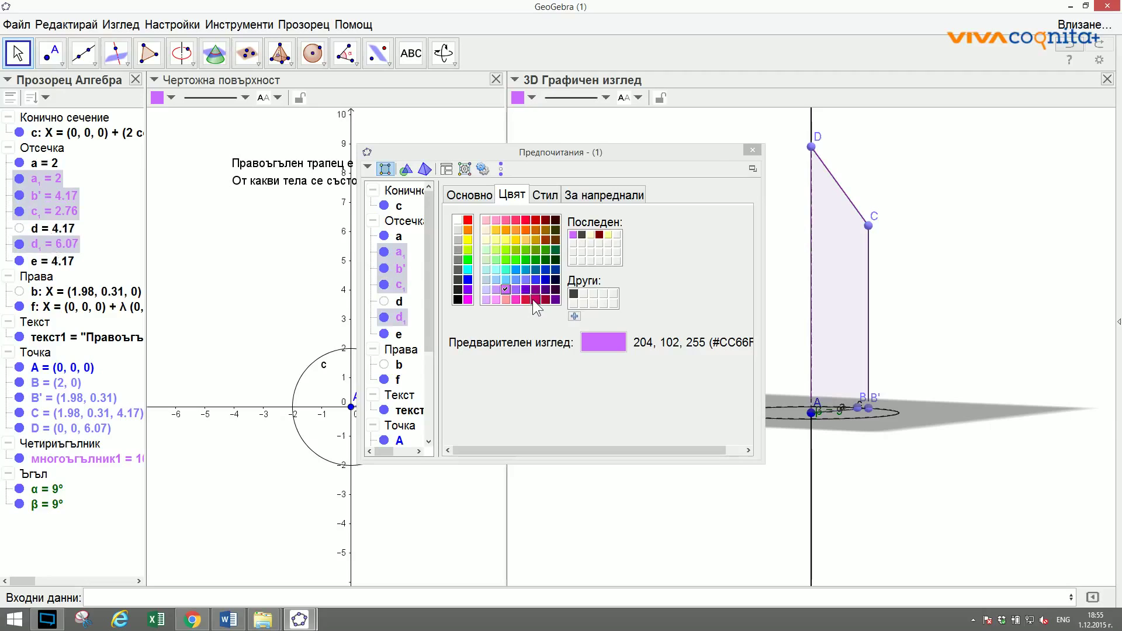
click(466, 281)
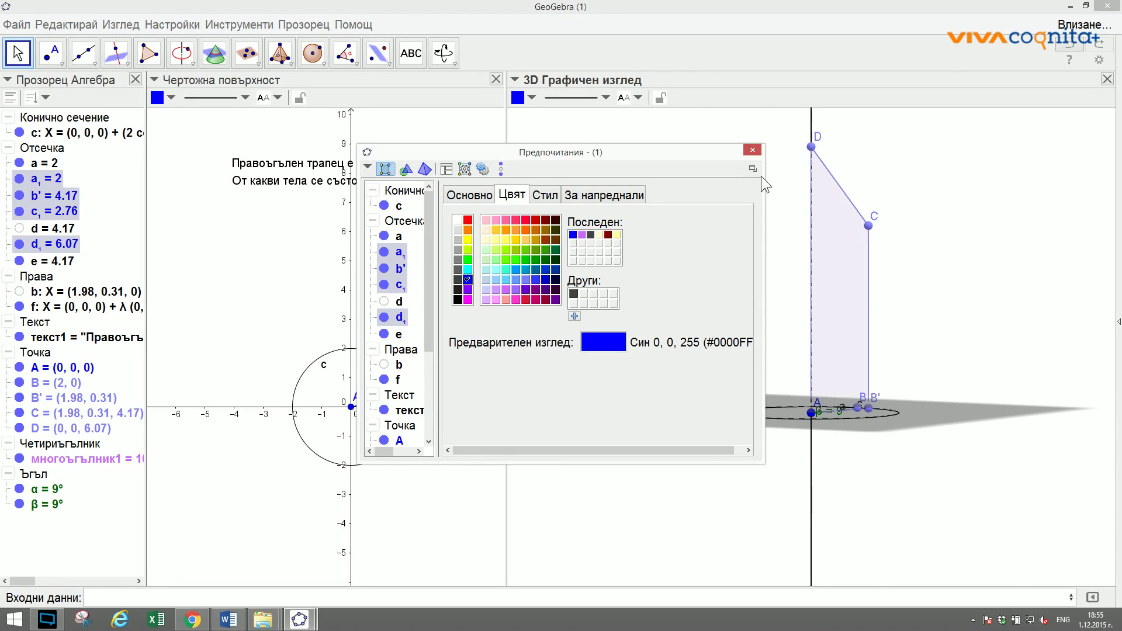
click(750, 149)
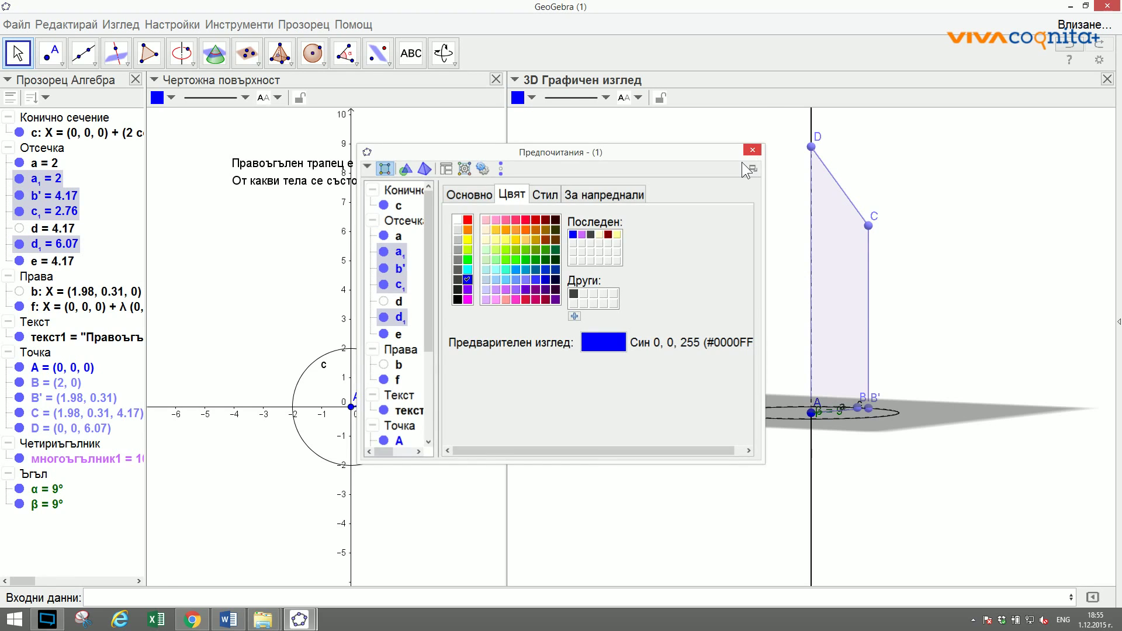
click(156, 578)
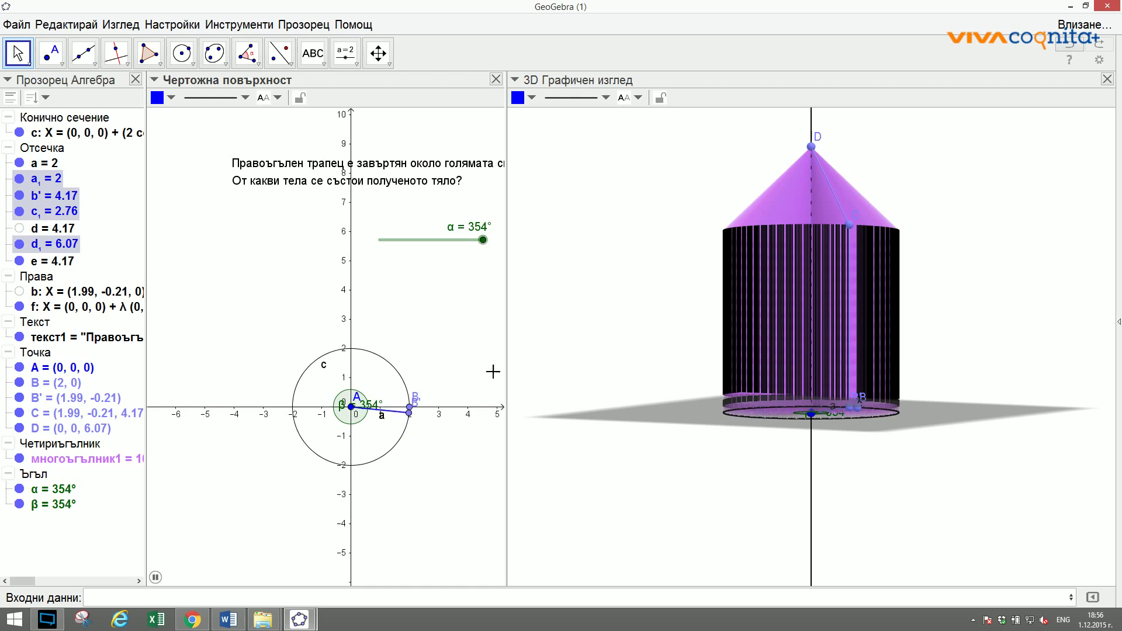
Pause the α animation and move point D down along the vertical line through A to about (0, 0, 2.89).
click(156, 578)
click(811, 146)
drag(808, 169, 810, 285)
Clear the old traces by slightly resizing the 3D view and restart the α animation.
drag(506, 87, 508, 87)
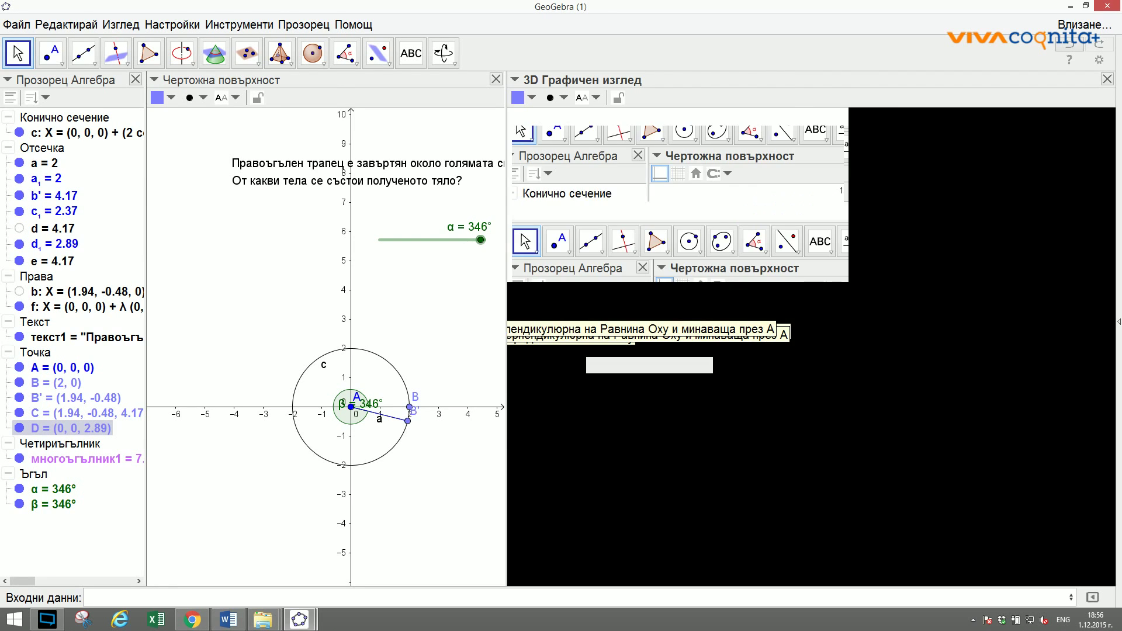
scroll(560, 484, down, 1)
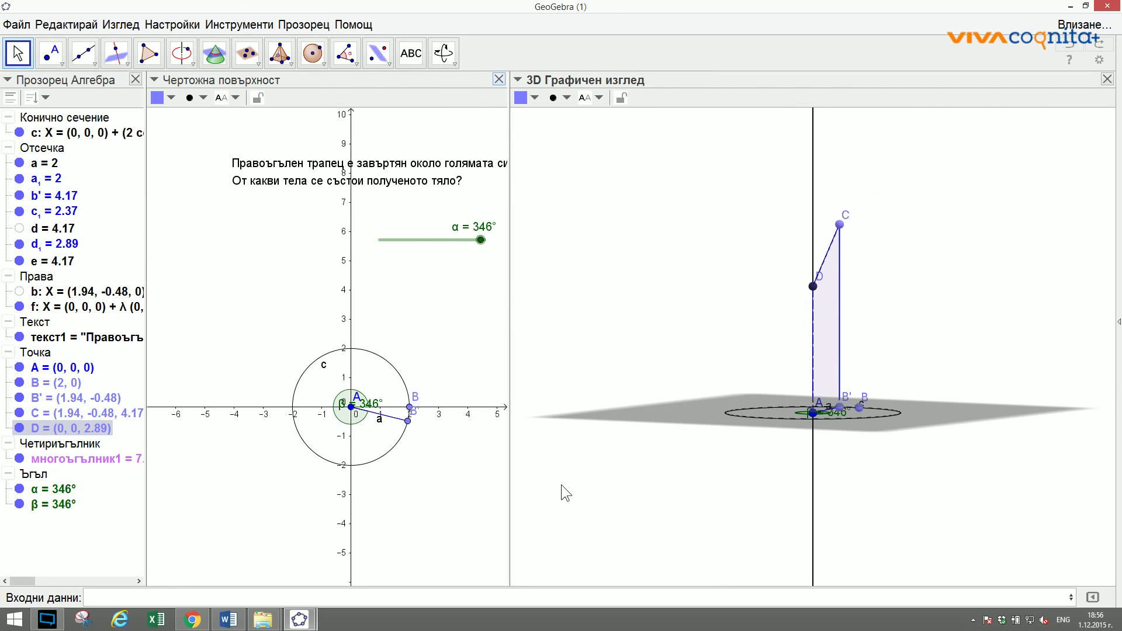
click(221, 545)
click(155, 578)
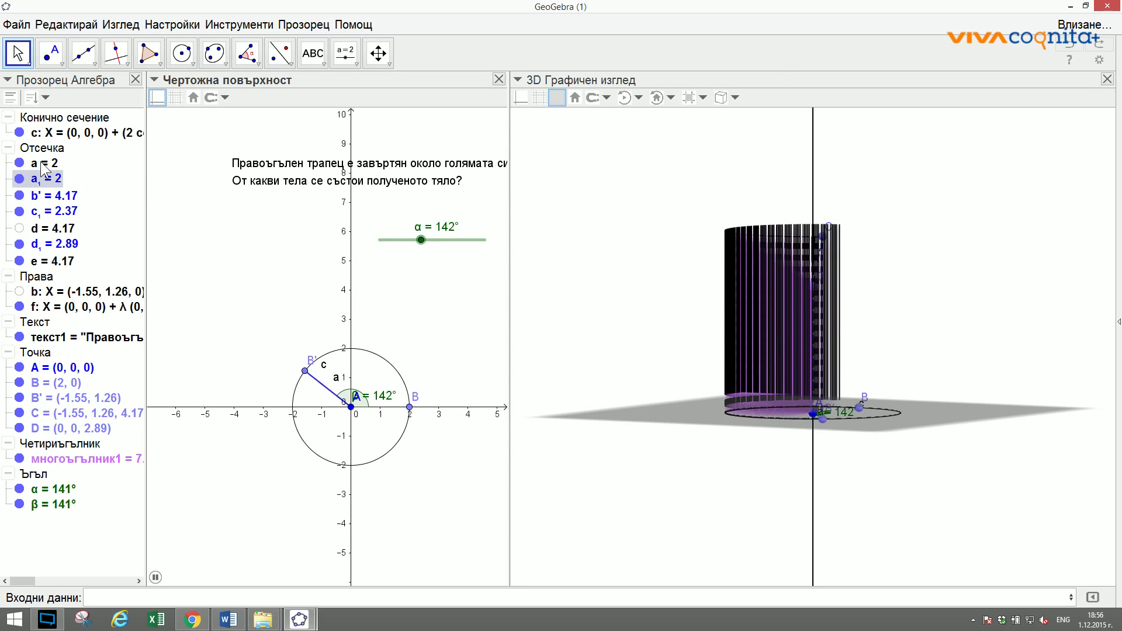
Colour the segments a, a₁, b', c₁ and d₁ light yellow (255, 255, 153) in their object properties.
click(40, 163)
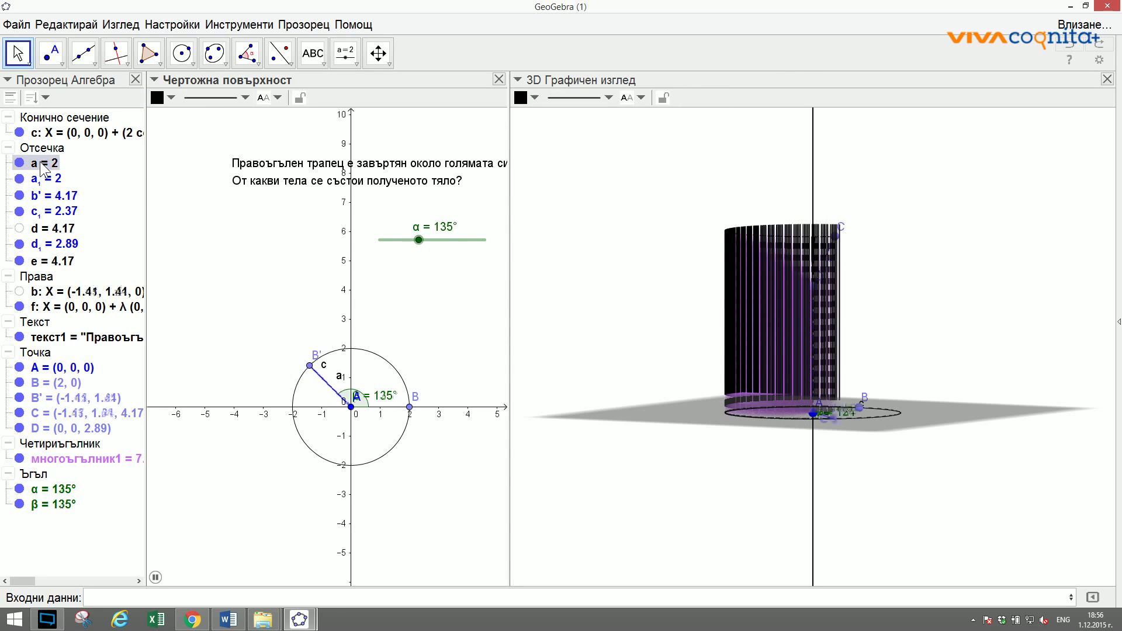
ctrl+click(44, 196)
ctrl+click(44, 211)
ctrl+click(44, 244)
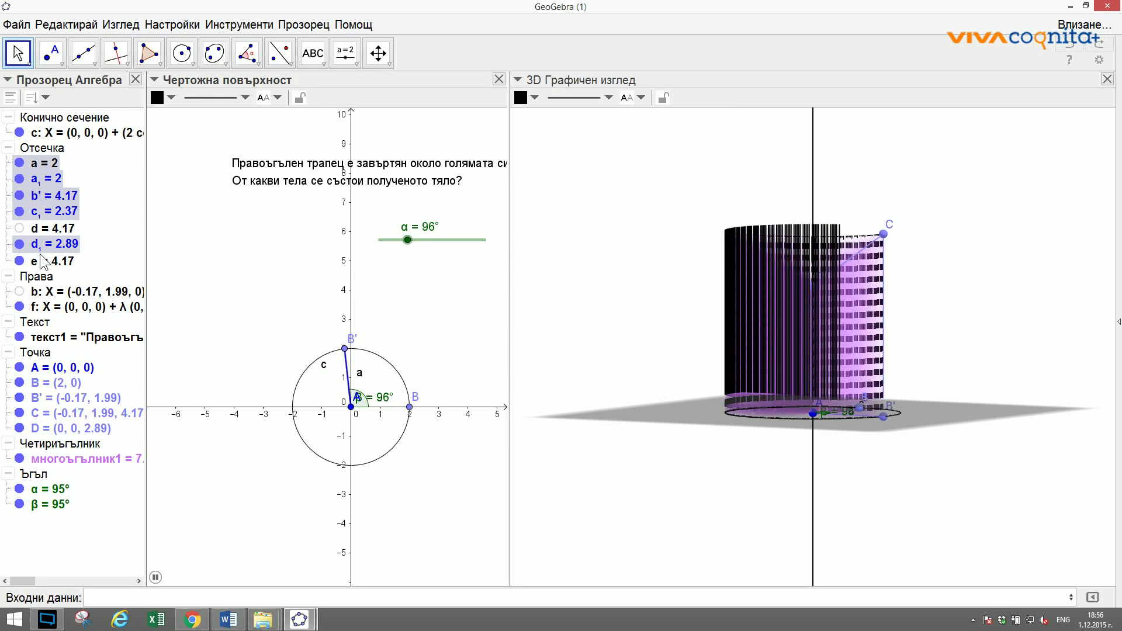
right_click(43, 246)
click(117, 372)
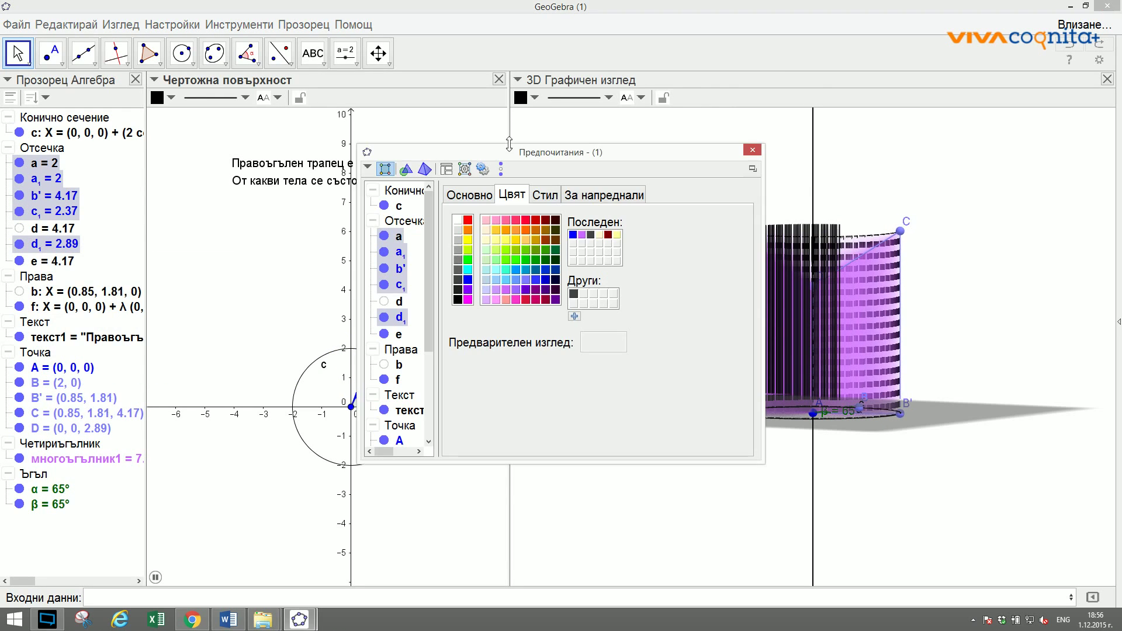
click(495, 239)
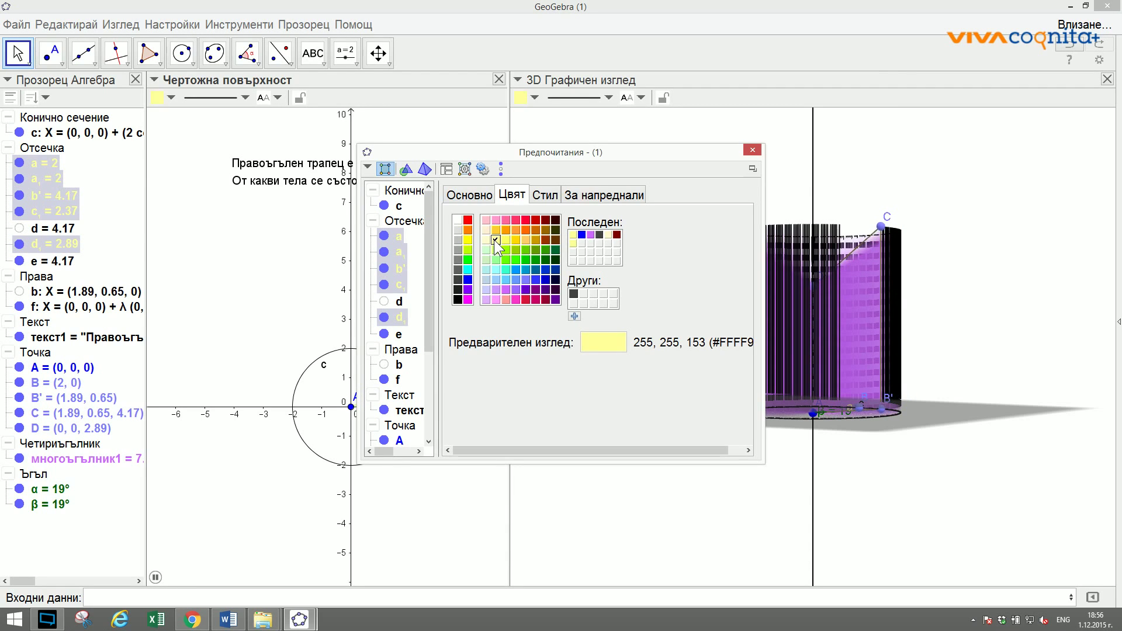
click(753, 150)
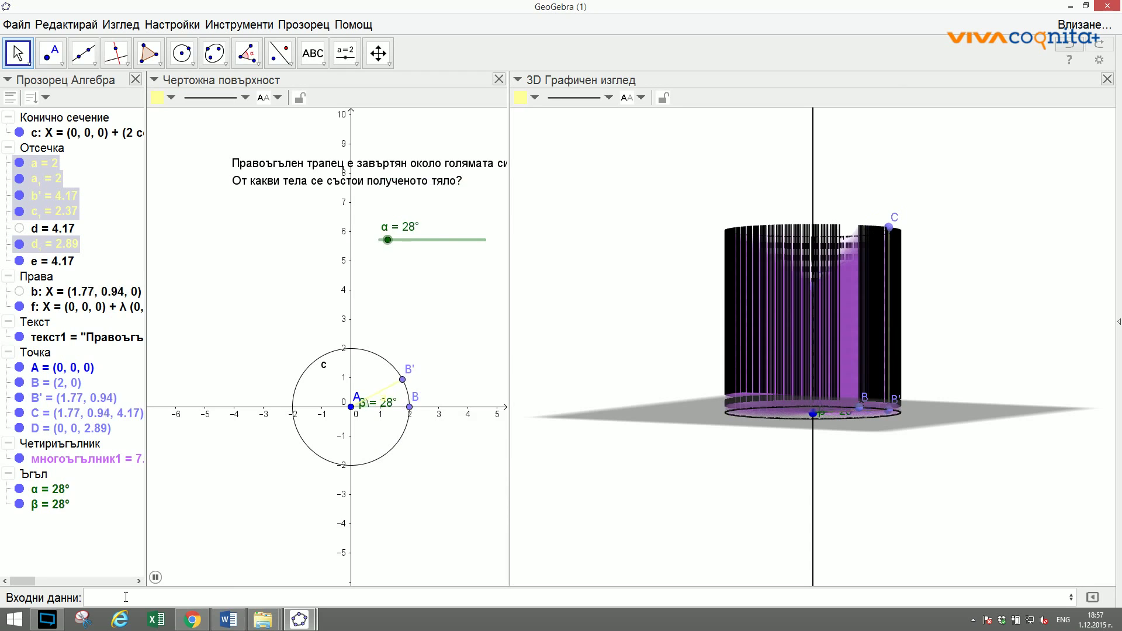
Pause the α animation and clear the traces by slightly resizing the 3D view.
click(624, 327)
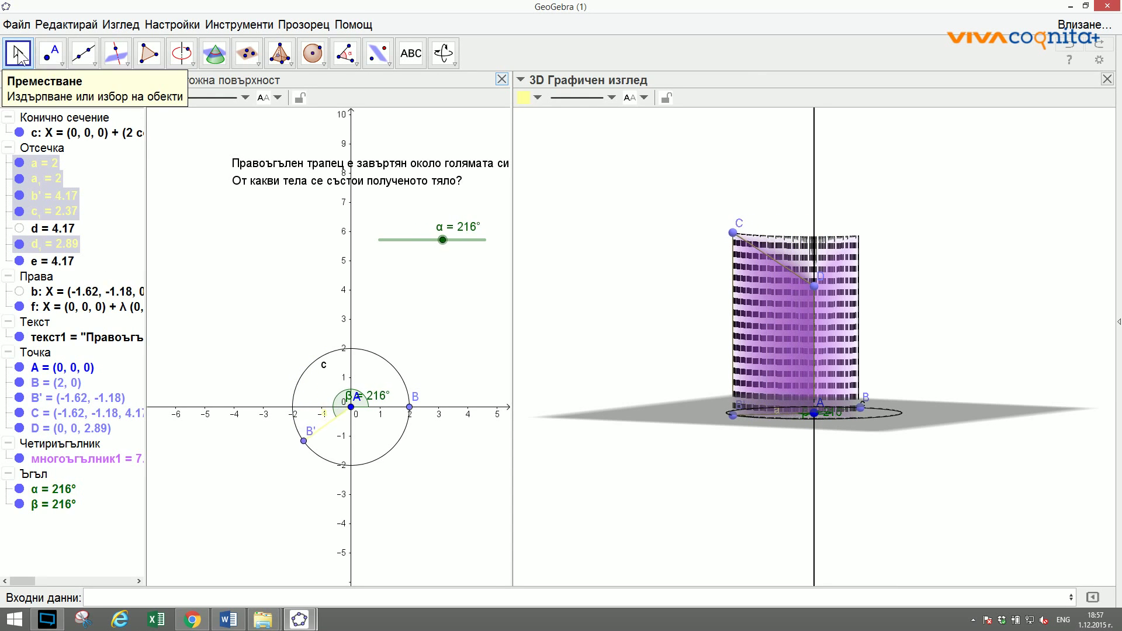
click(167, 576)
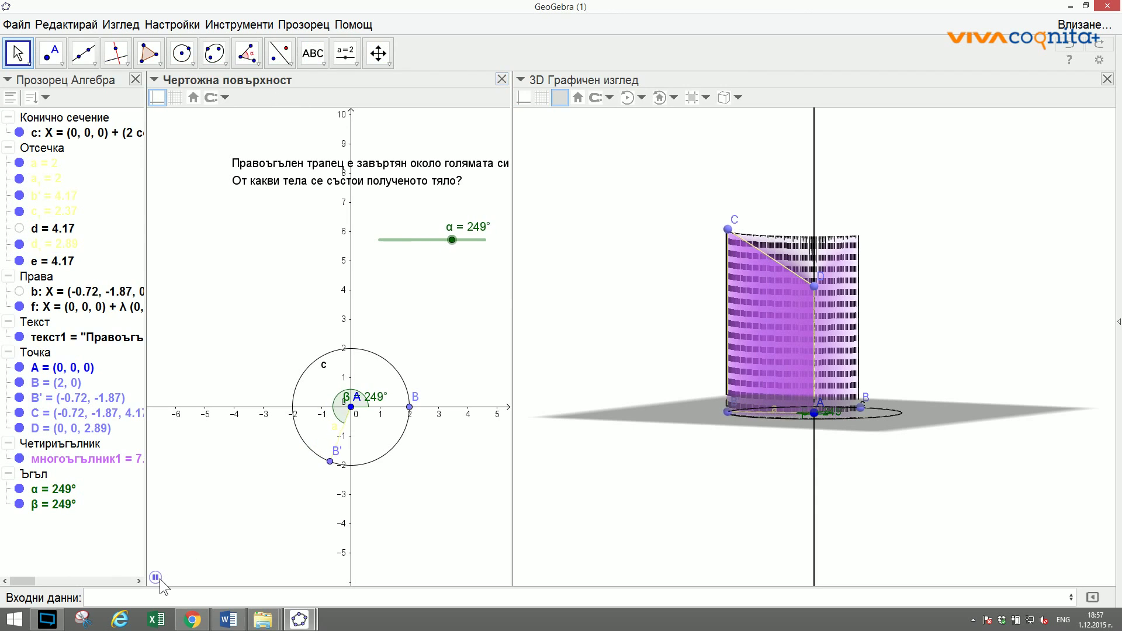
click(889, 276)
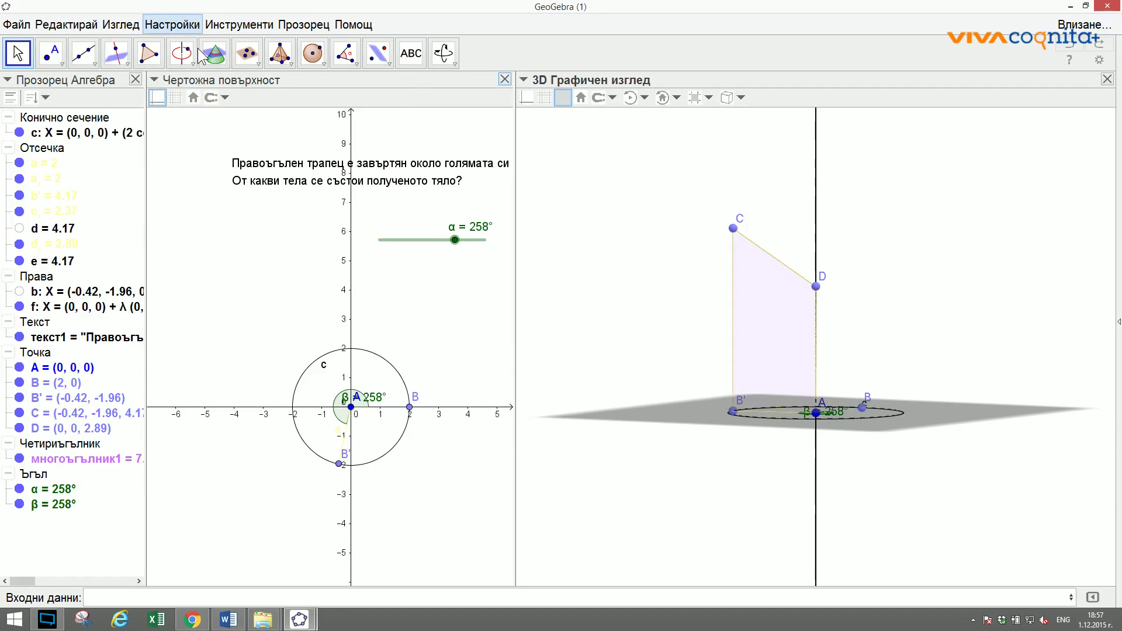
Draw a vector from point B' to point C in the 3D view.
click(94, 63)
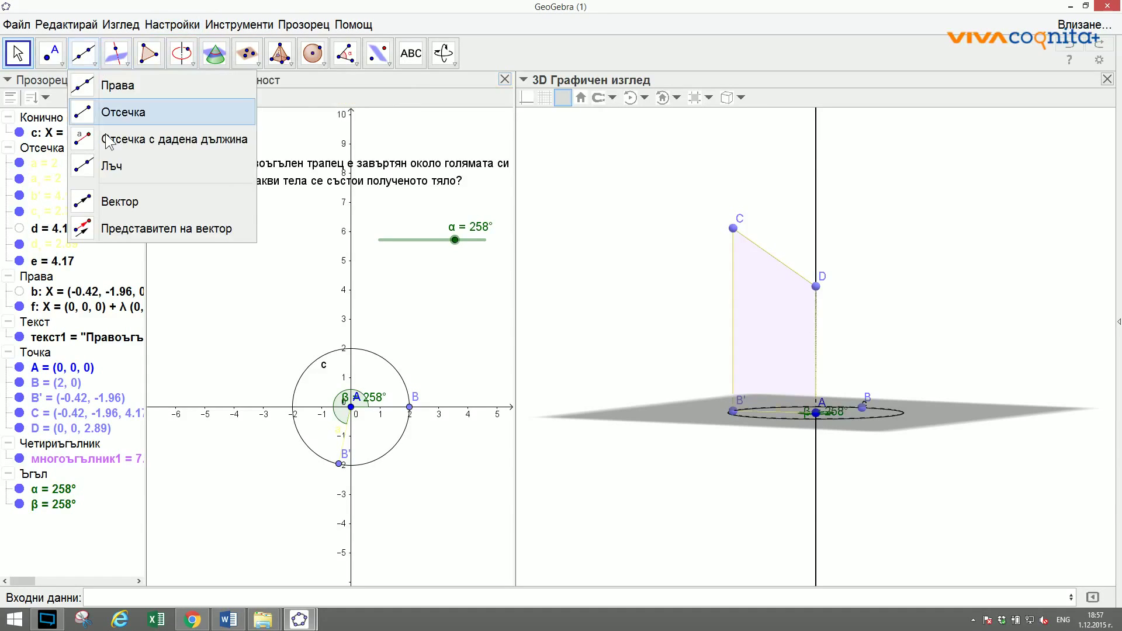
click(120, 201)
click(732, 411)
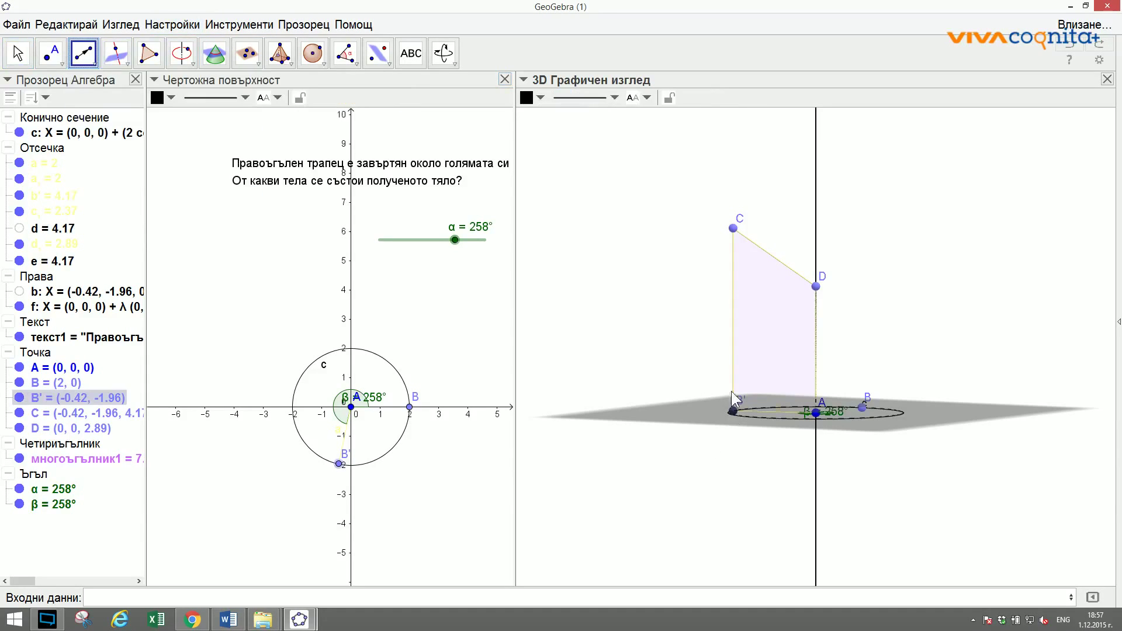
click(732, 228)
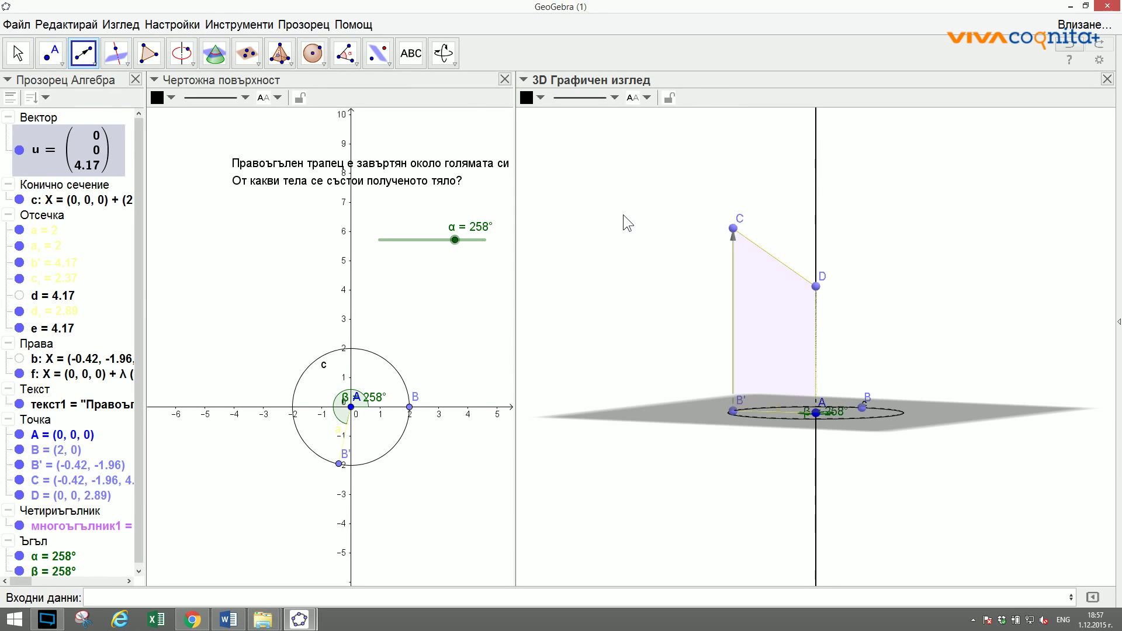
Translate the base circle c by the vector u.
click(369, 64)
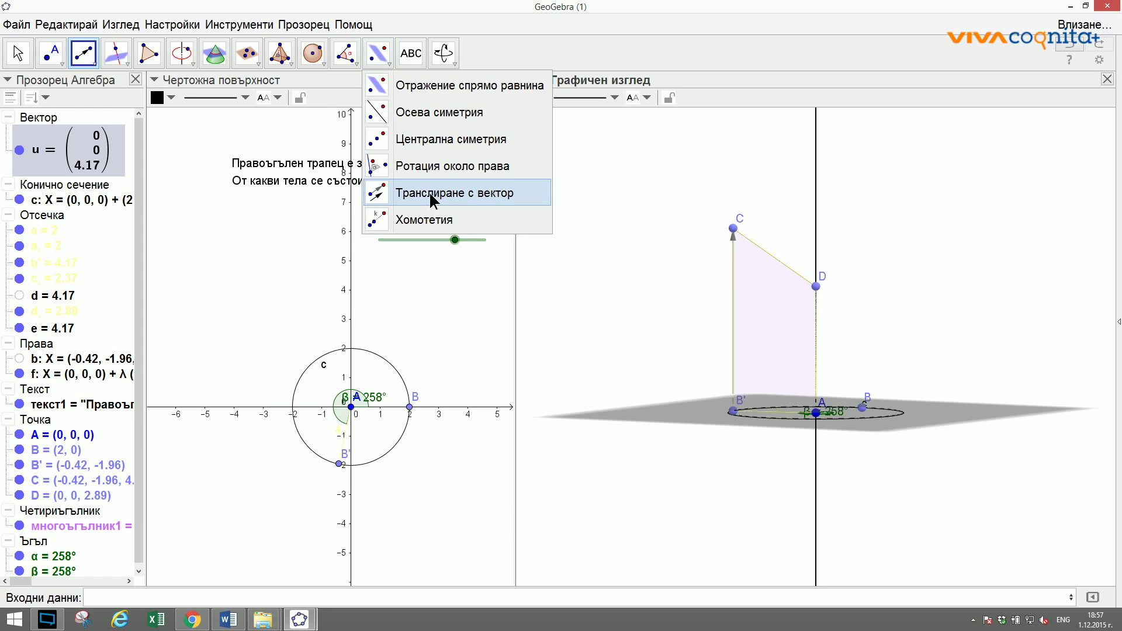
click(430, 193)
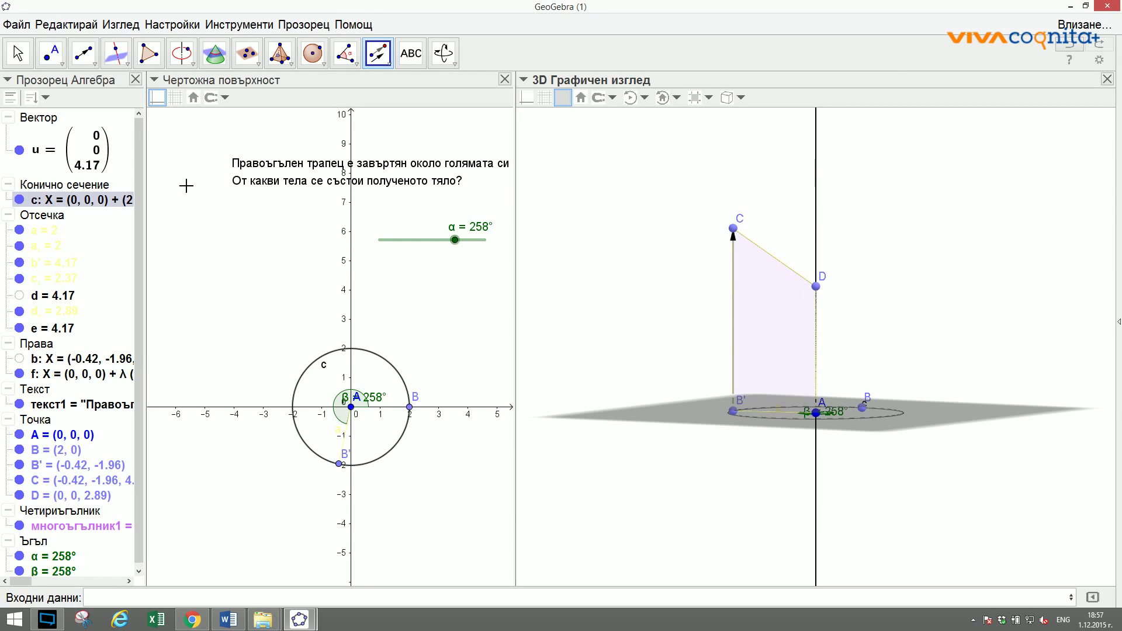
click(58, 149)
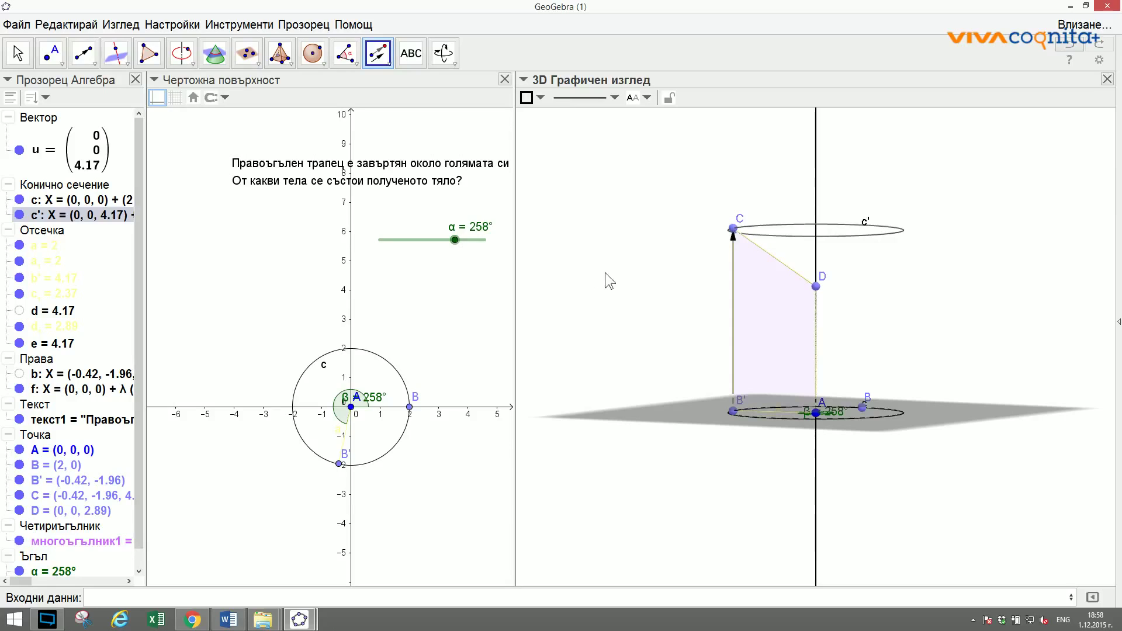
Turn on the trace for point C and for the slanted side c₁ of the trapezoid.
click(733, 228)
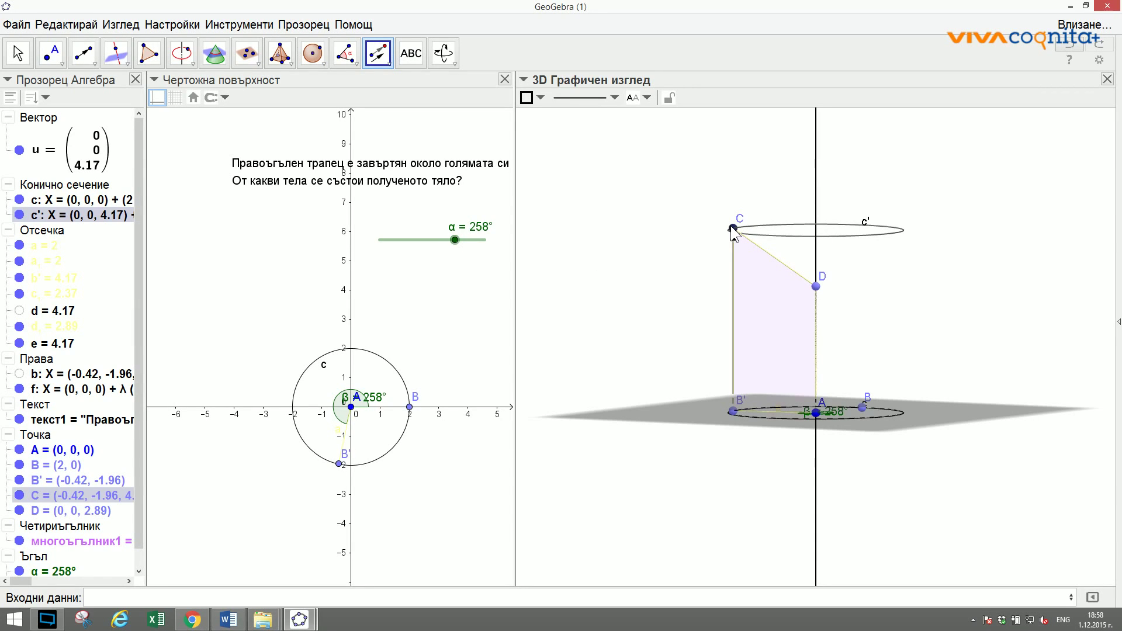
right_click(732, 228)
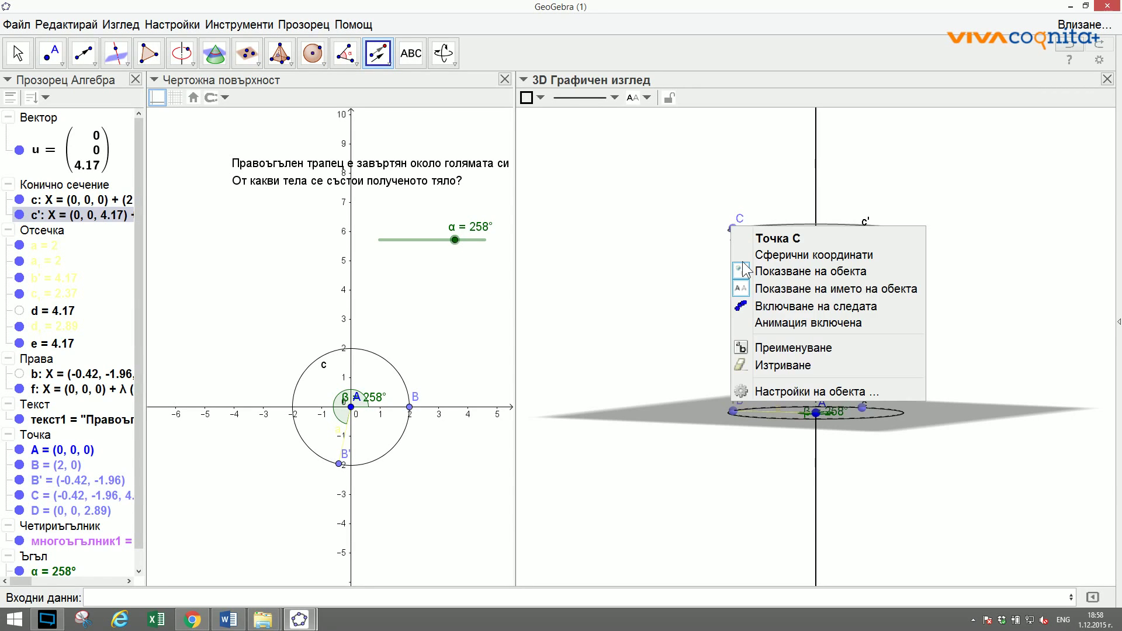
click(779, 308)
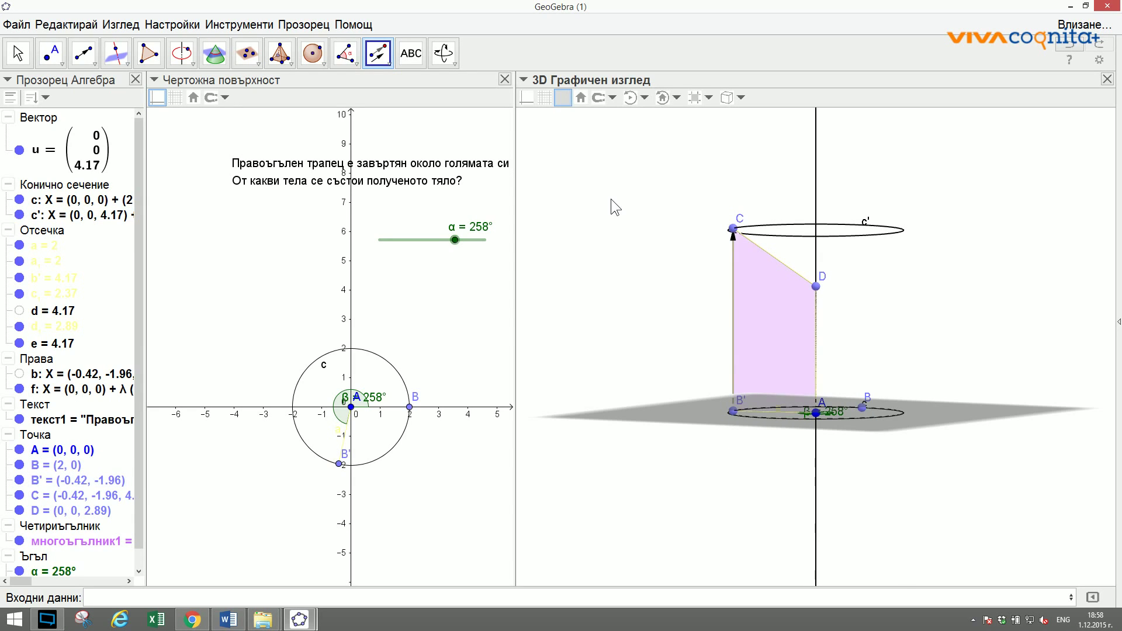
right_click(769, 253)
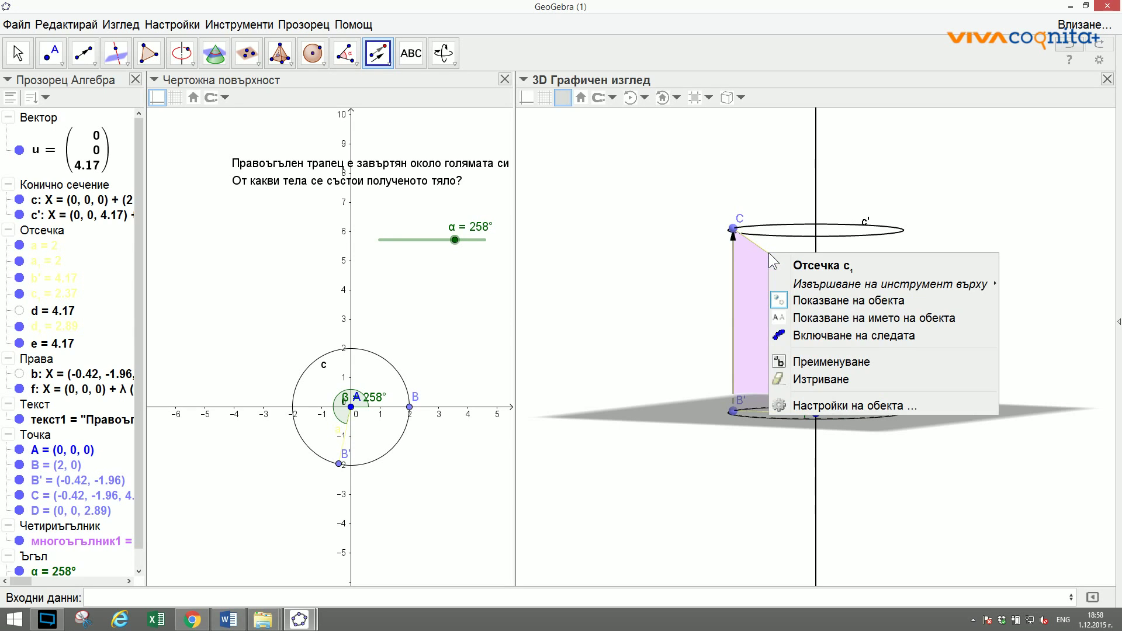
click(809, 335)
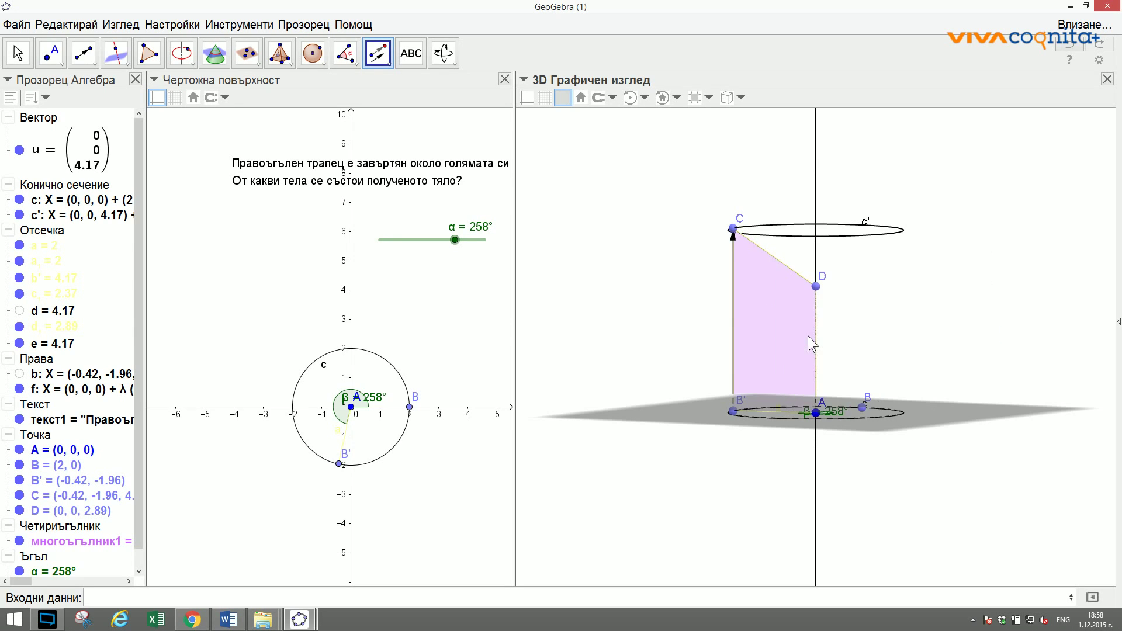
right_click(773, 254)
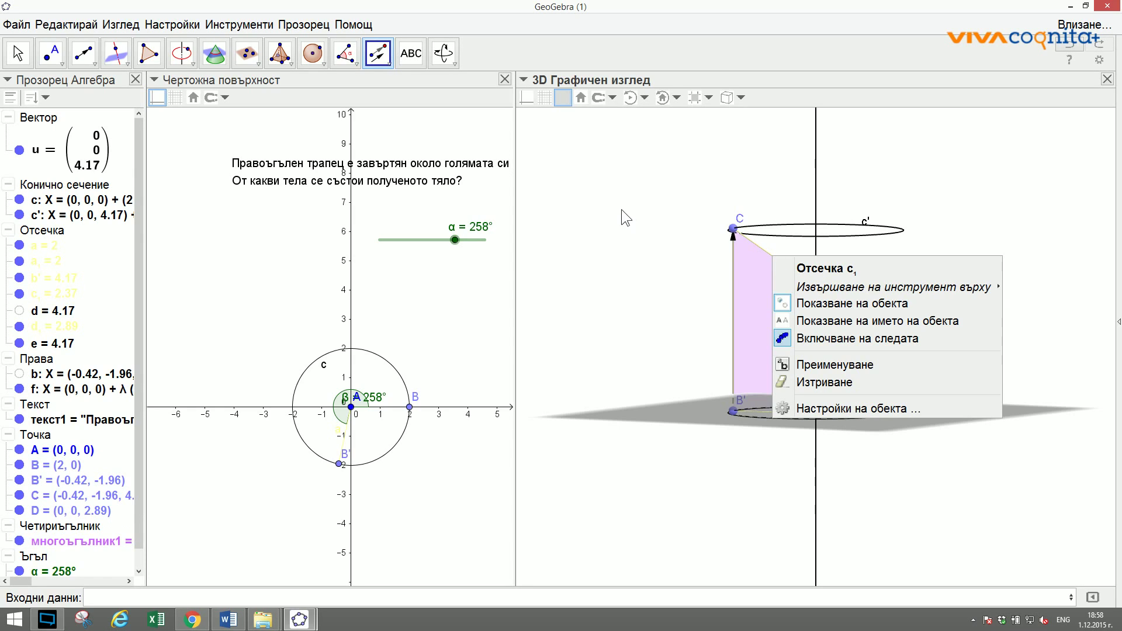
click(611, 169)
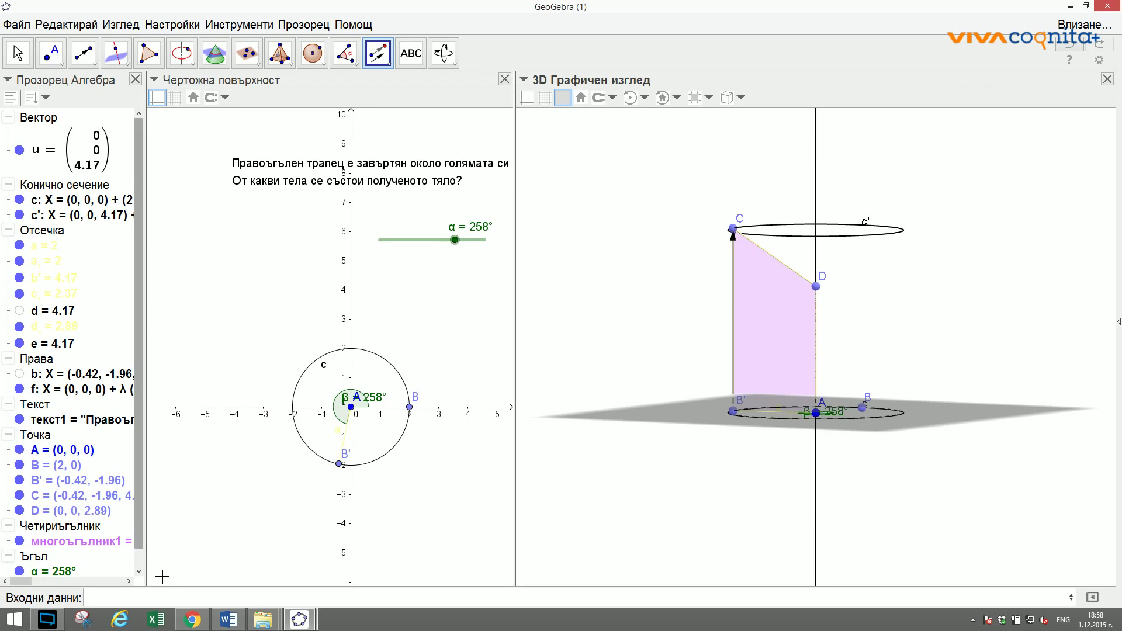
Restart the α animation and rotate the 3D view to show the traced solid obliquely from above.
click(211, 560)
click(154, 578)
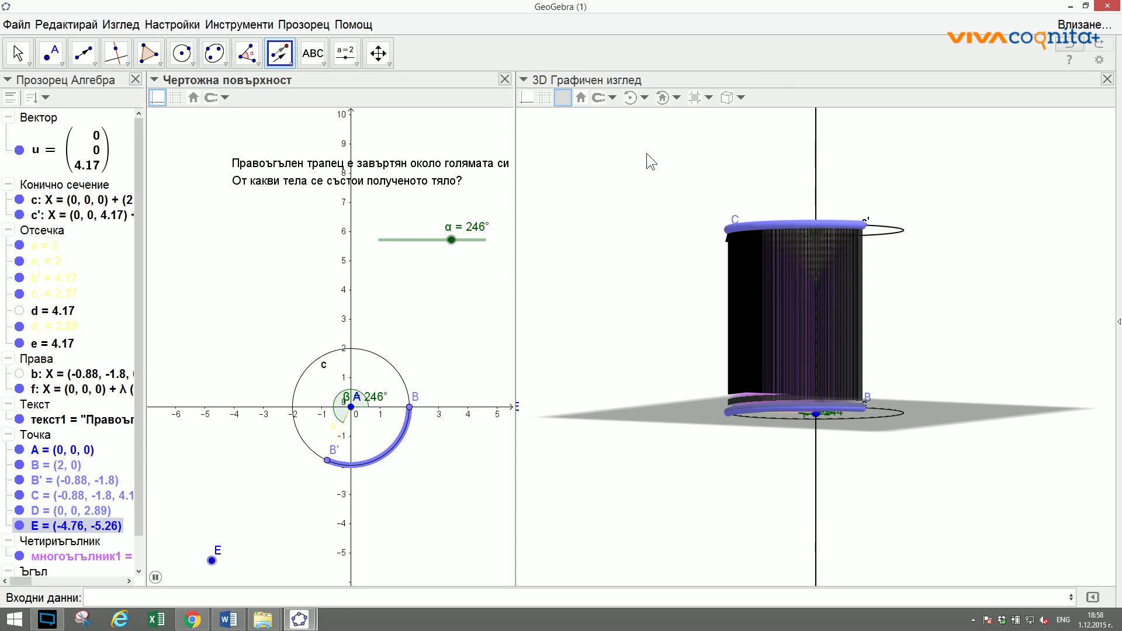
click(573, 142)
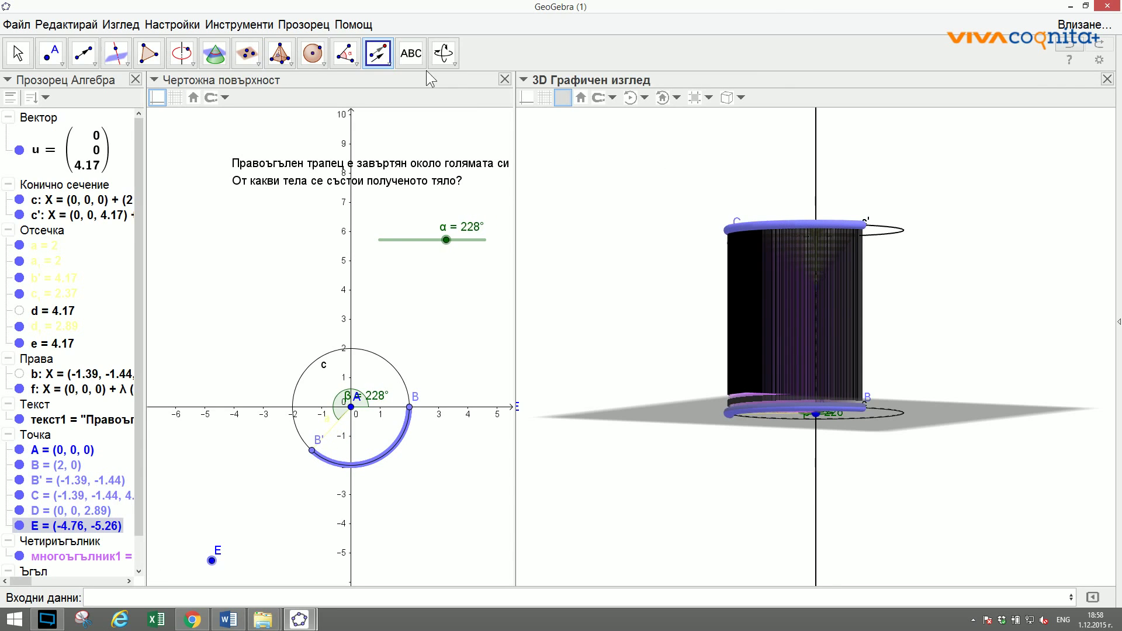
click(445, 51)
drag(584, 166, 555, 192)
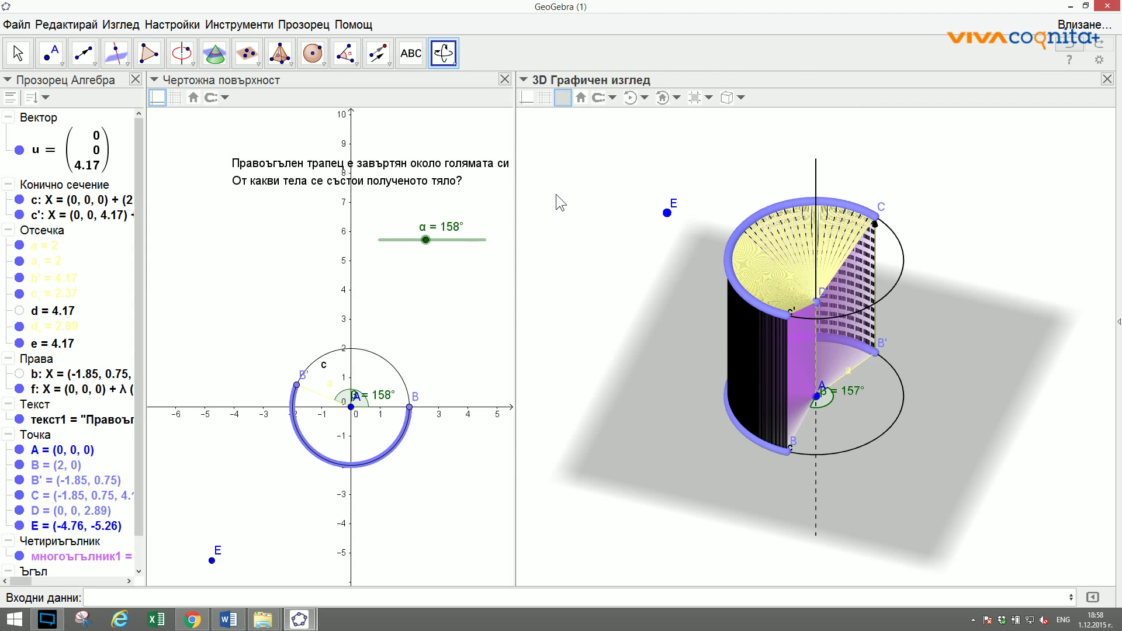
drag(561, 214, 555, 255)
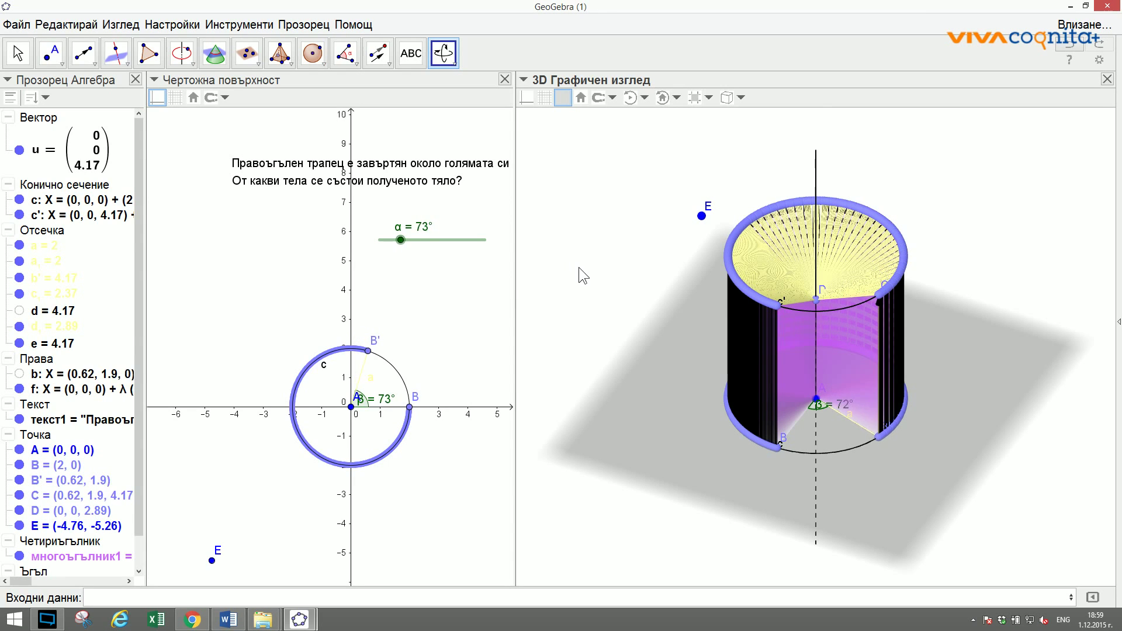
mouse_move(583, 264)
mouse_down()
mouse_move(577, 257)
mouse_move(576, 271)
mouse_up()
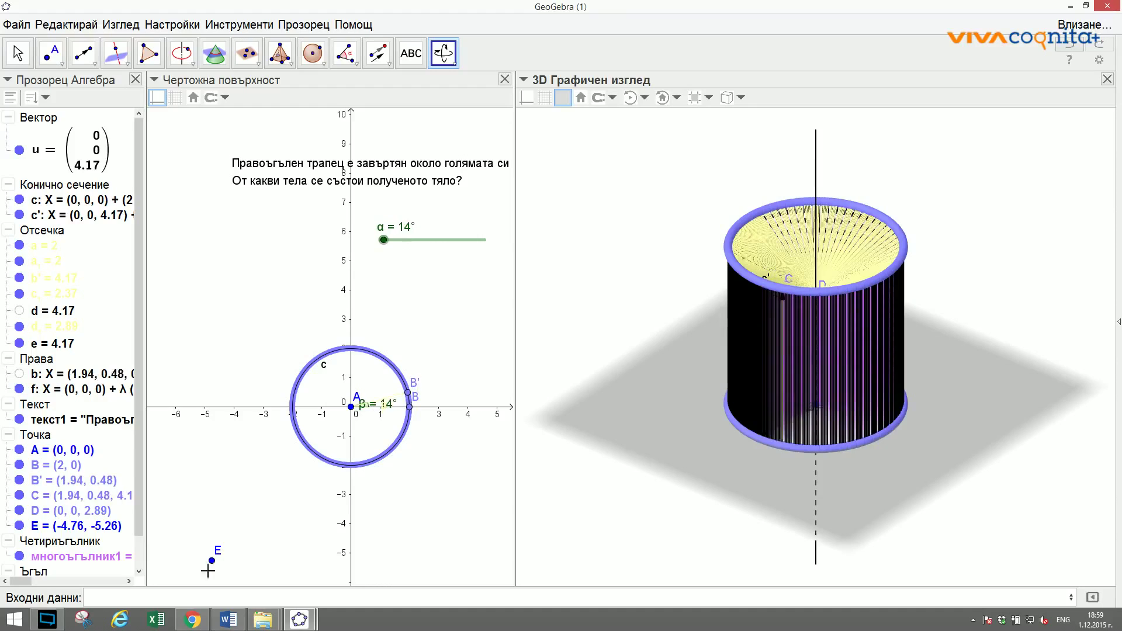
Switch to the Word document to review the trapezoid task and homework problems, and return to GeoGebra.
click(229, 618)
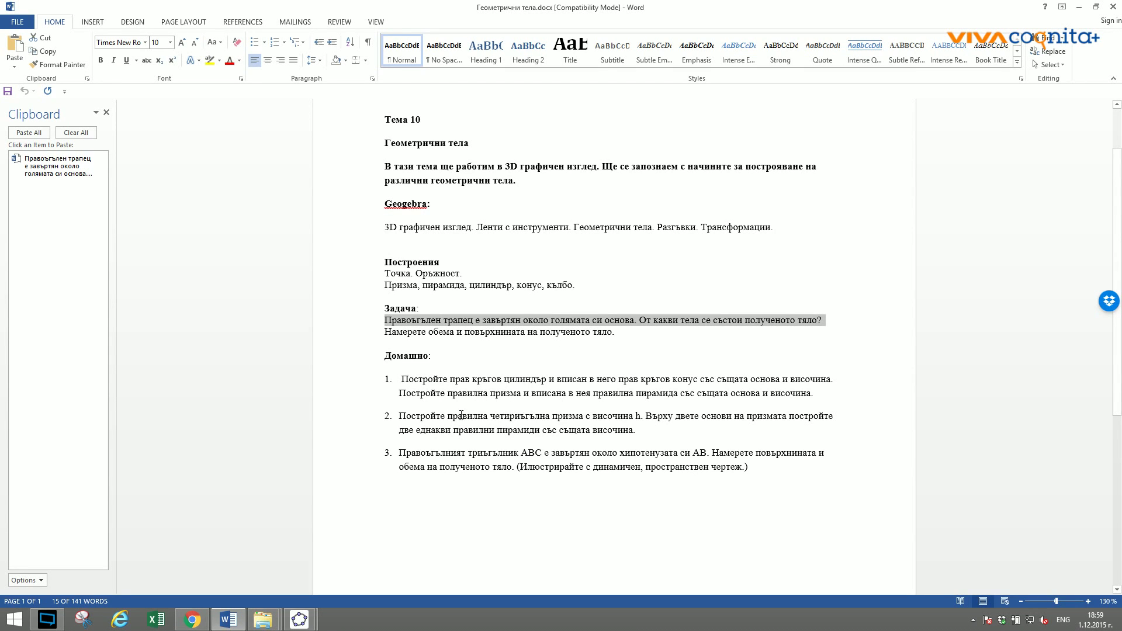
click(1080, 7)
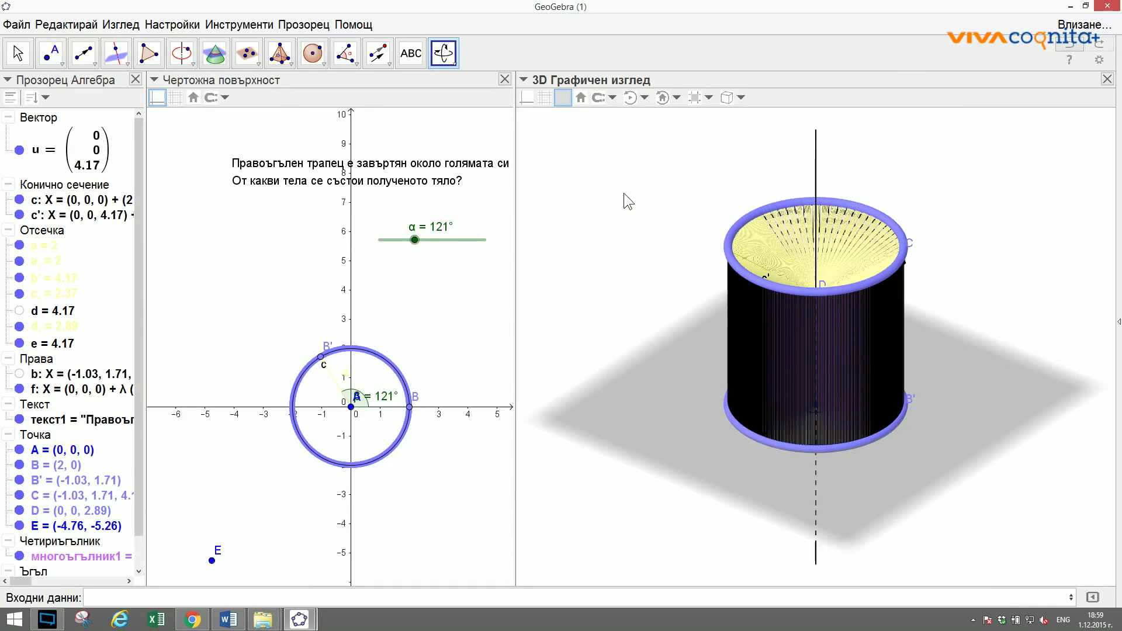